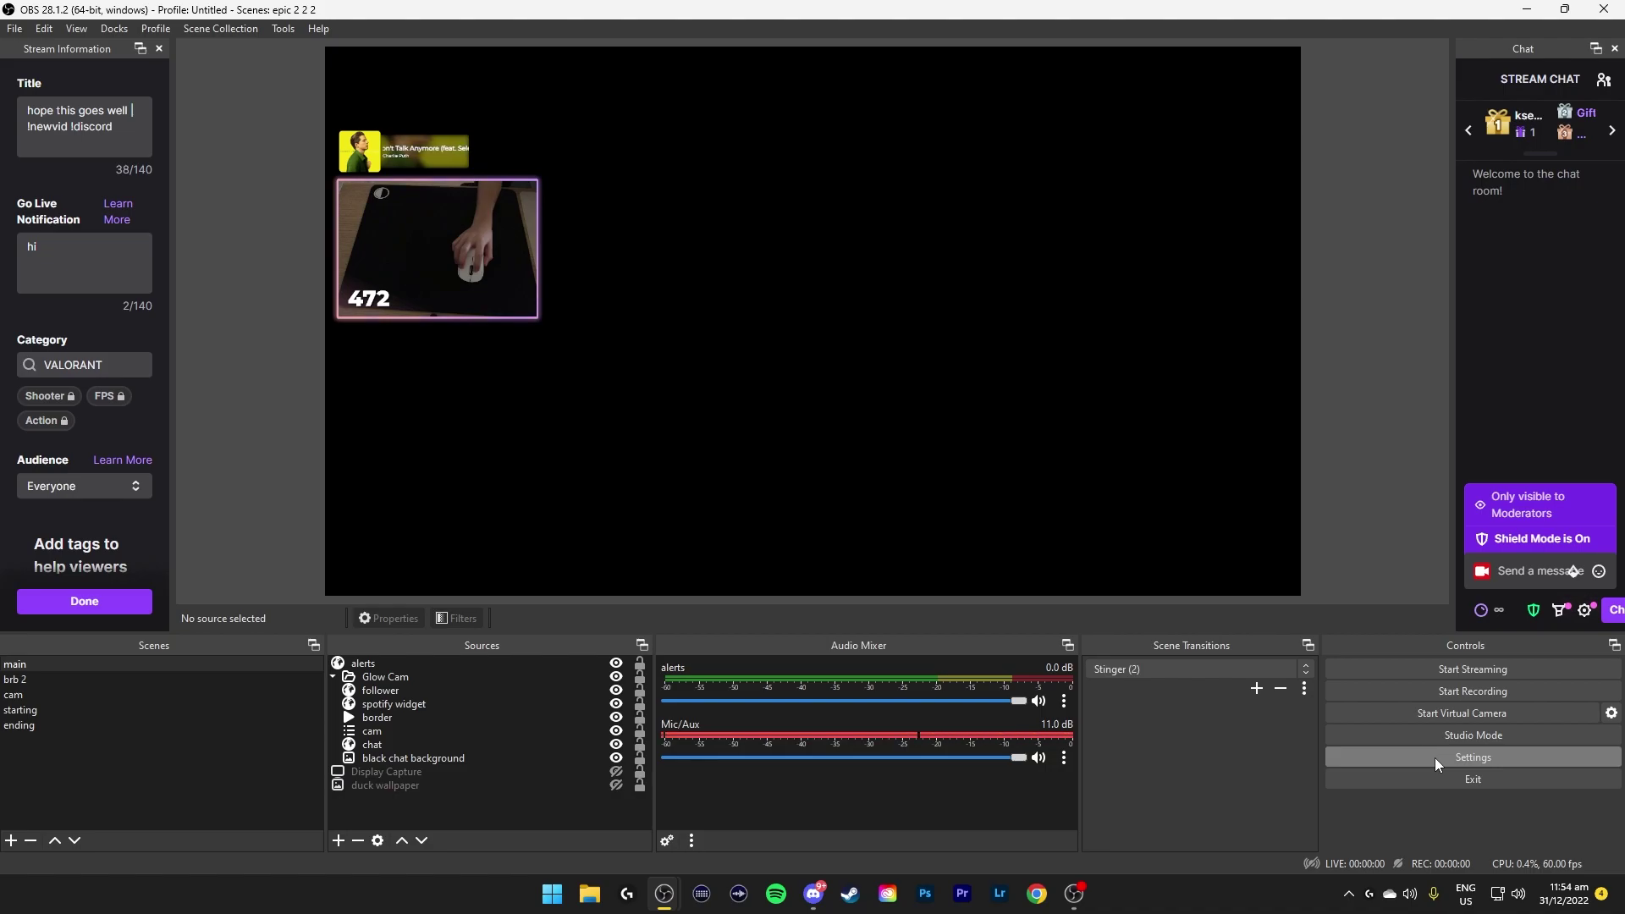
# Open OBS Settings and keep the interface theme on Dark.
pyautogui.click(1434, 758)
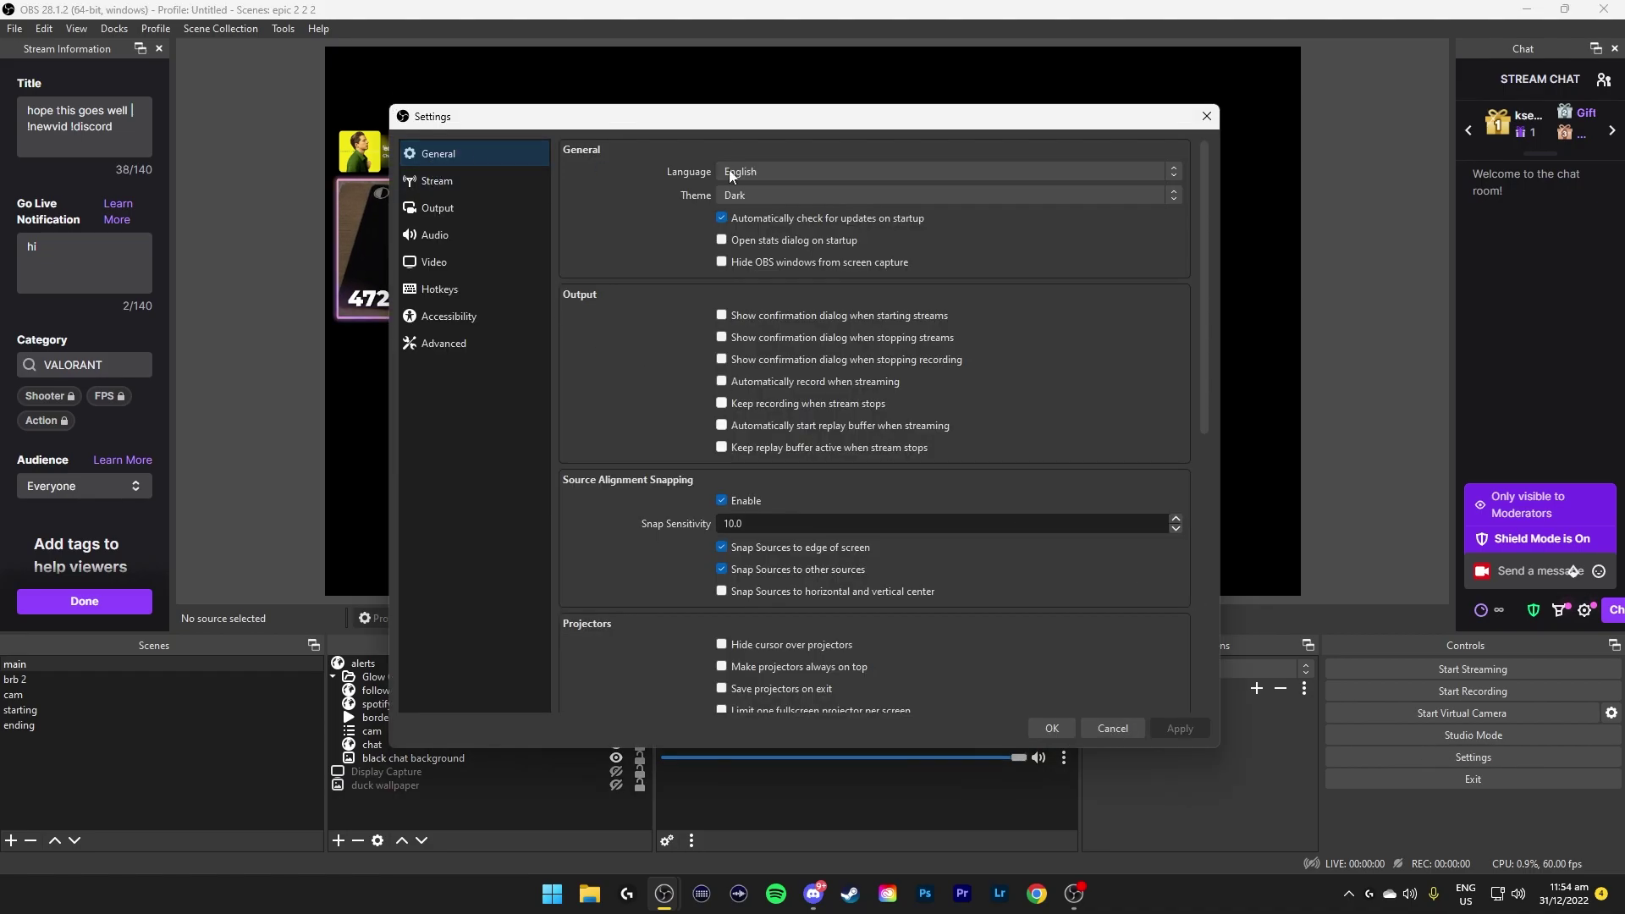
pyautogui.click(786, 193)
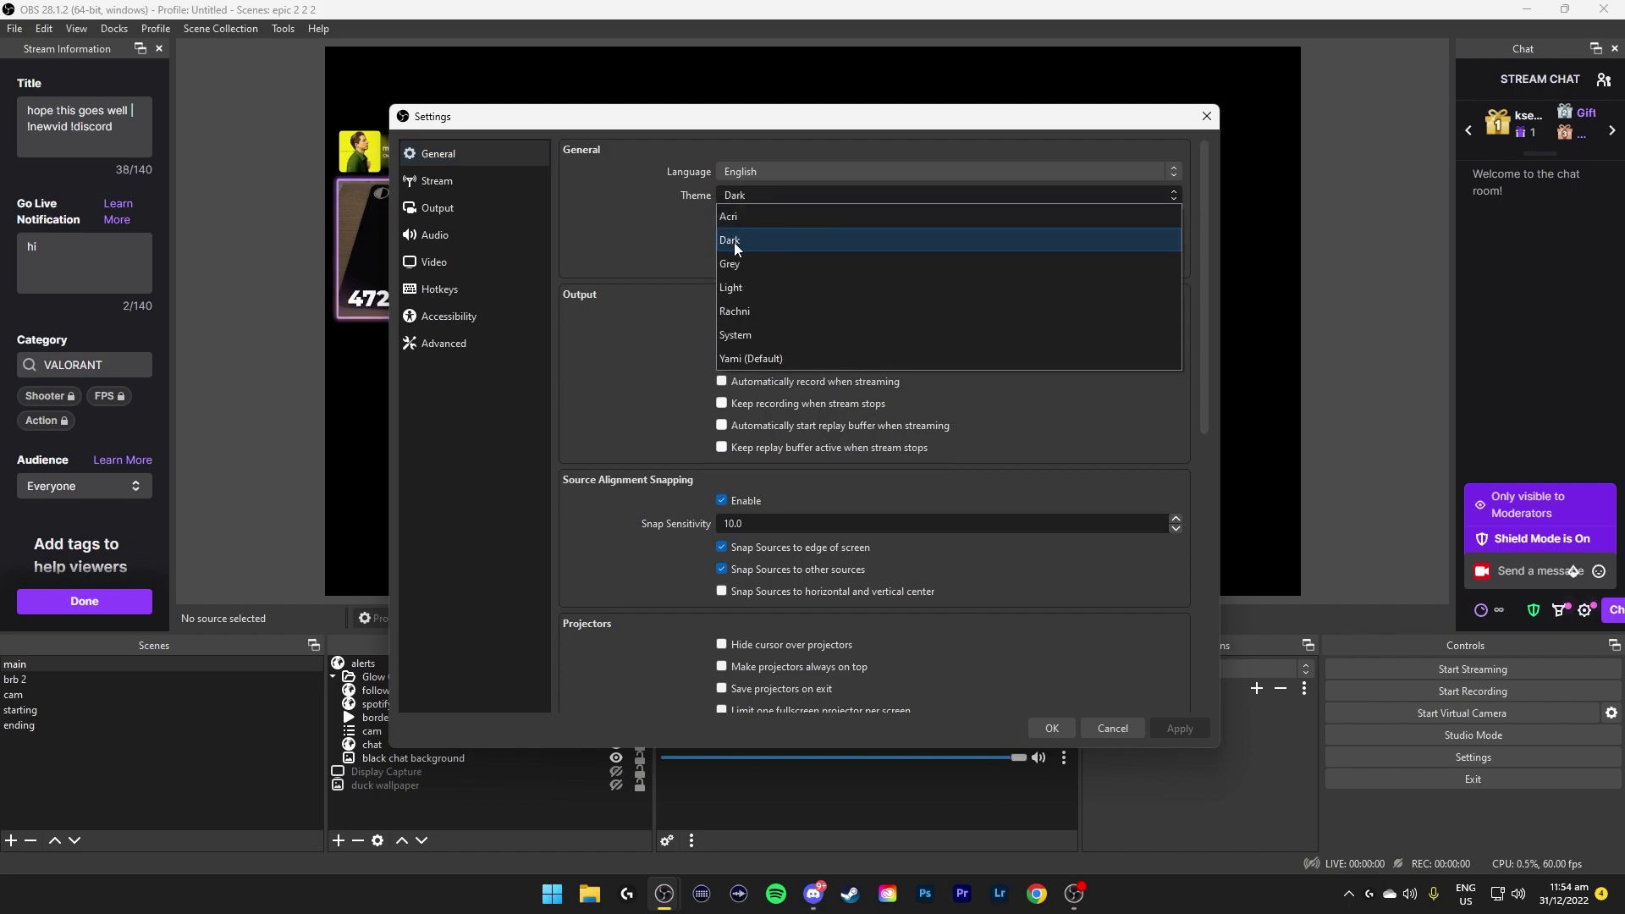
pyautogui.click(649, 232)
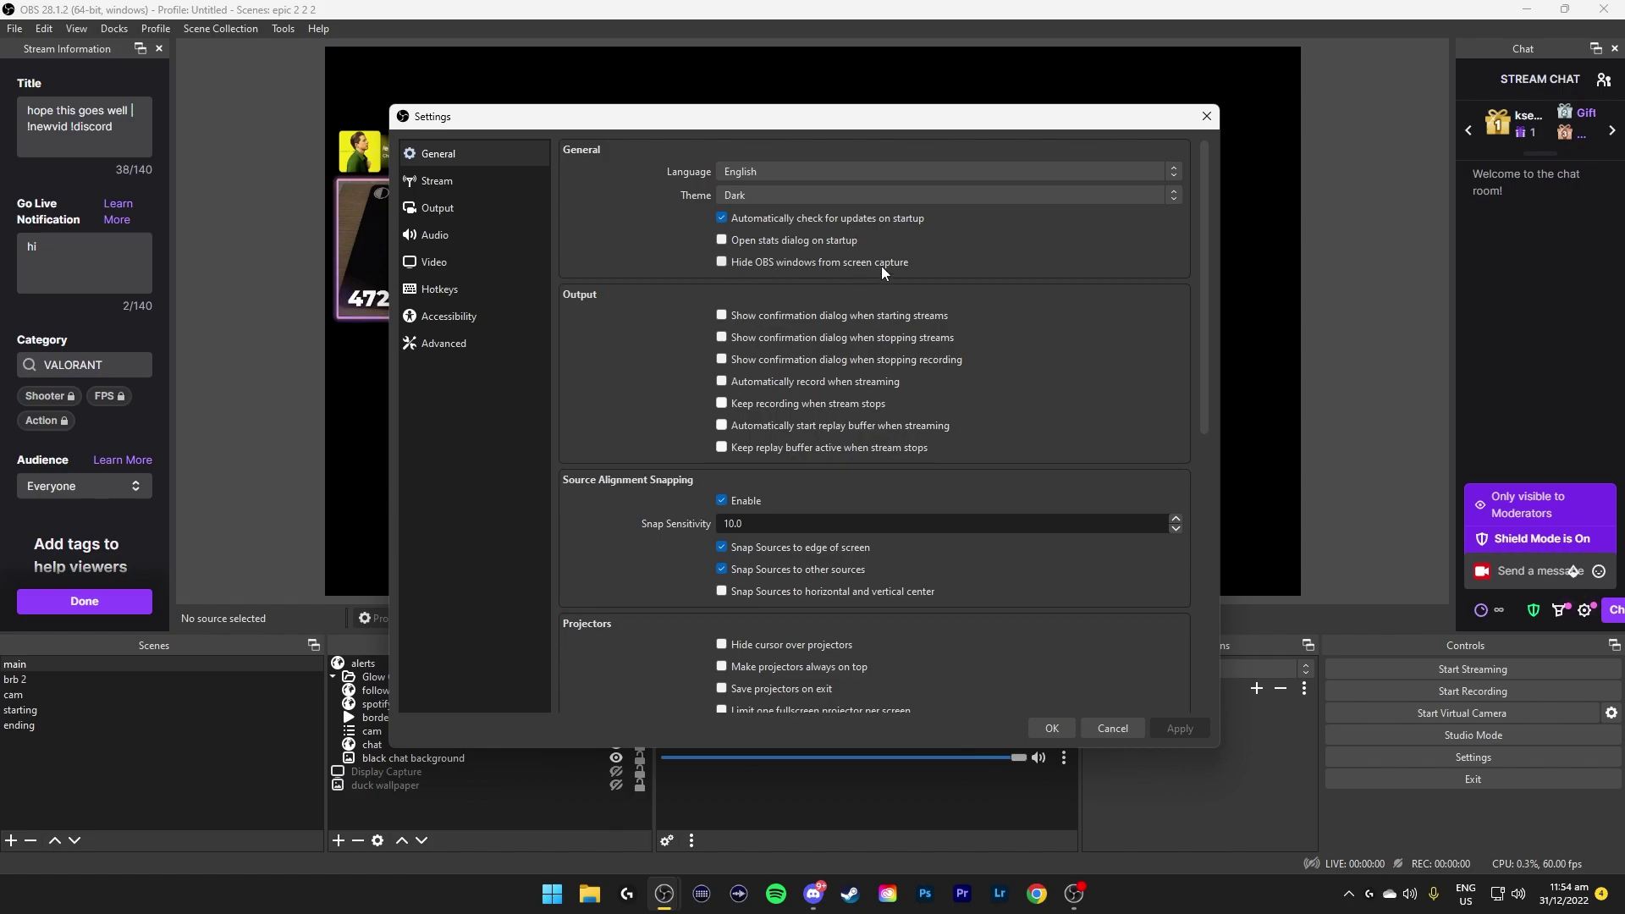
# Apply 'Hide OBS windows from screen capture', then turn it back off.
pyautogui.click(721, 263)
pyautogui.click(1182, 728)
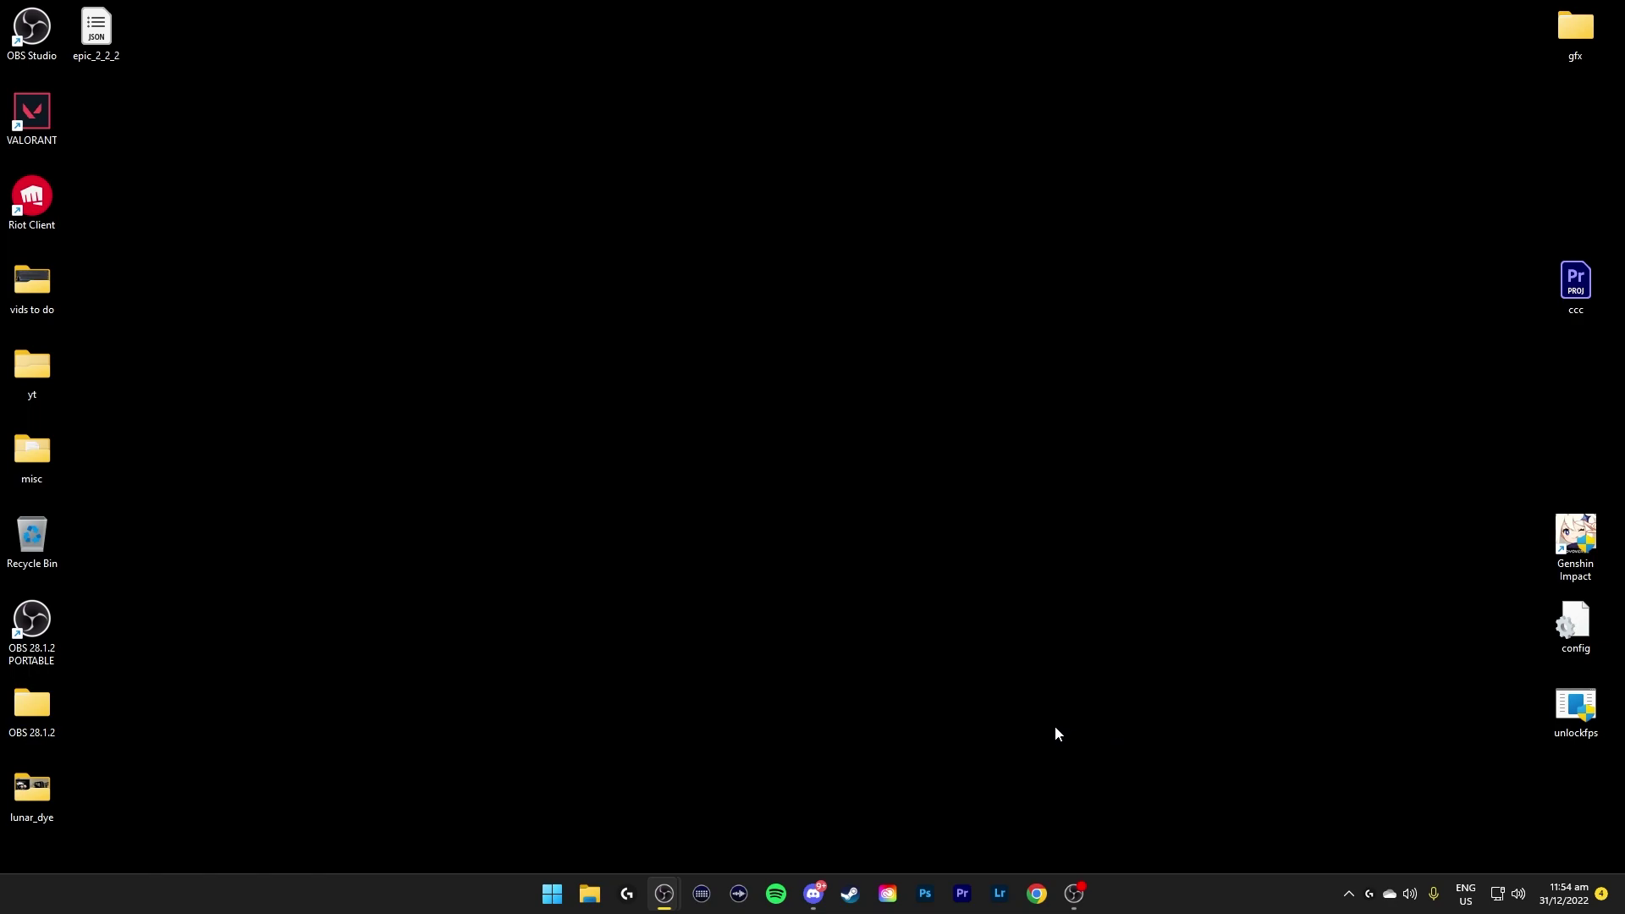
pyautogui.click(721, 263)
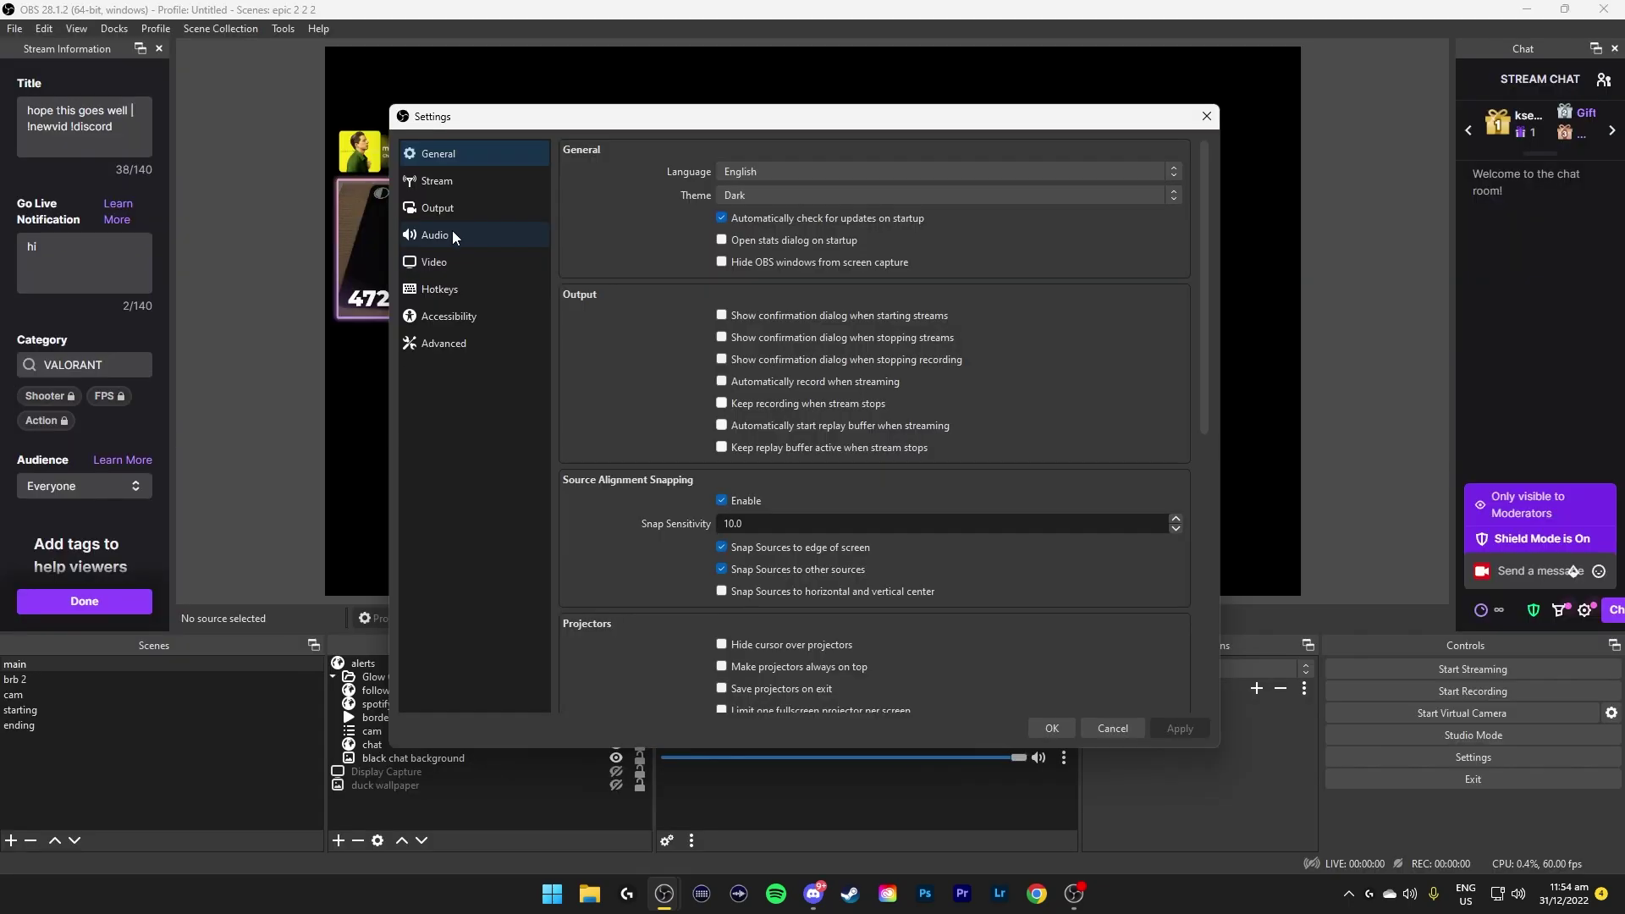
# On the Stream page, leave the Service dropdown on Twitch.
pyautogui.click(454, 188)
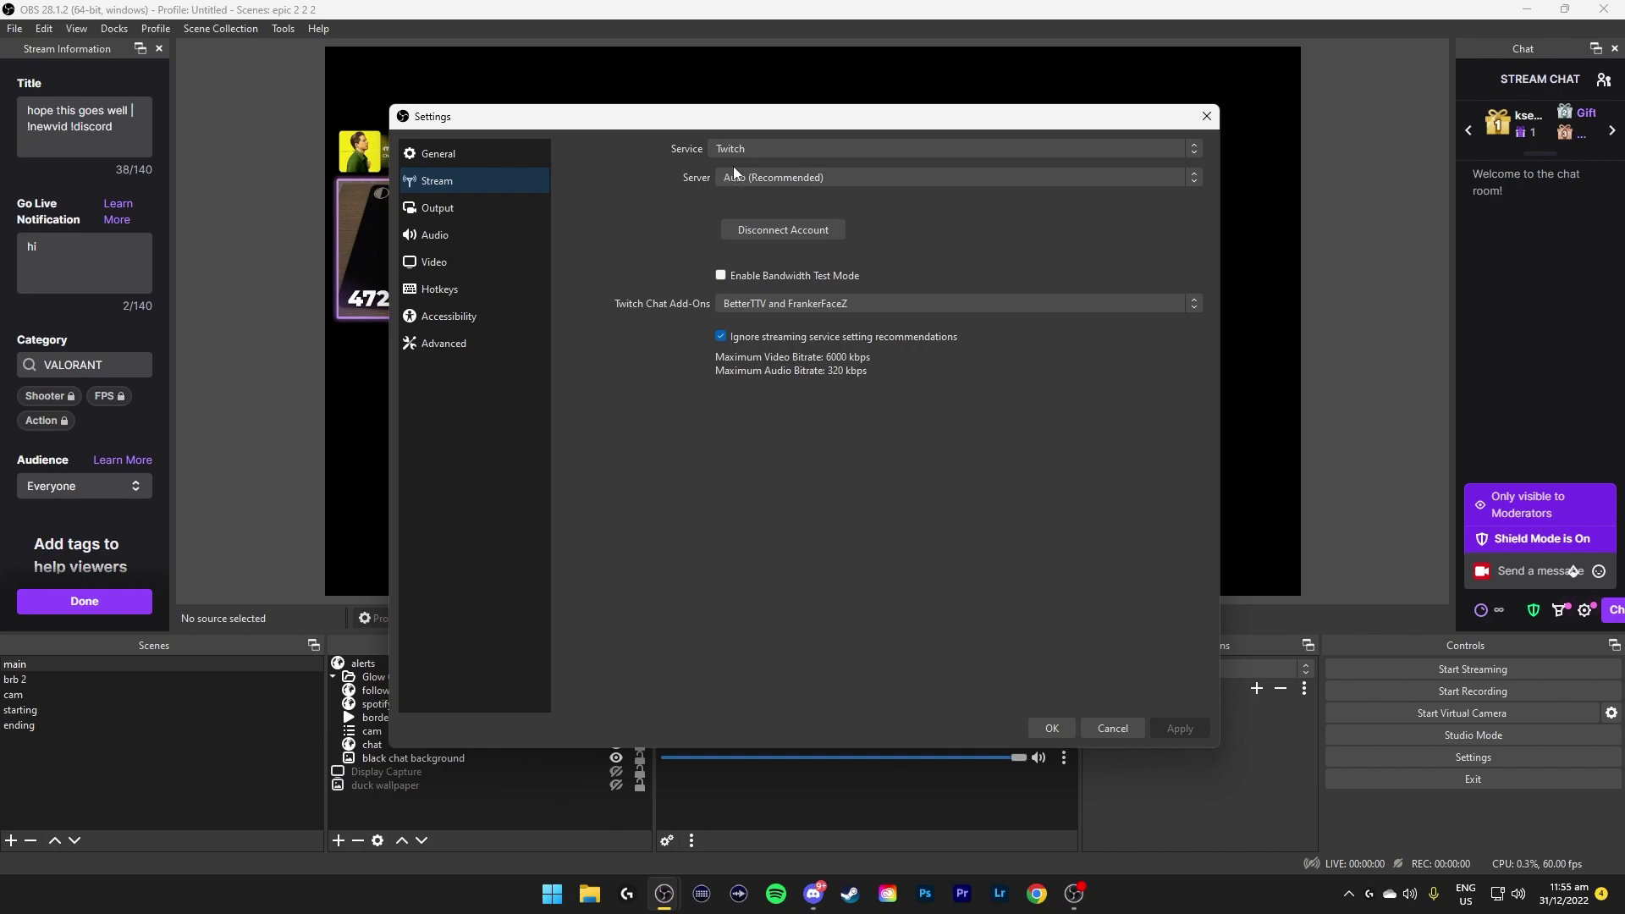
pyautogui.click(769, 150)
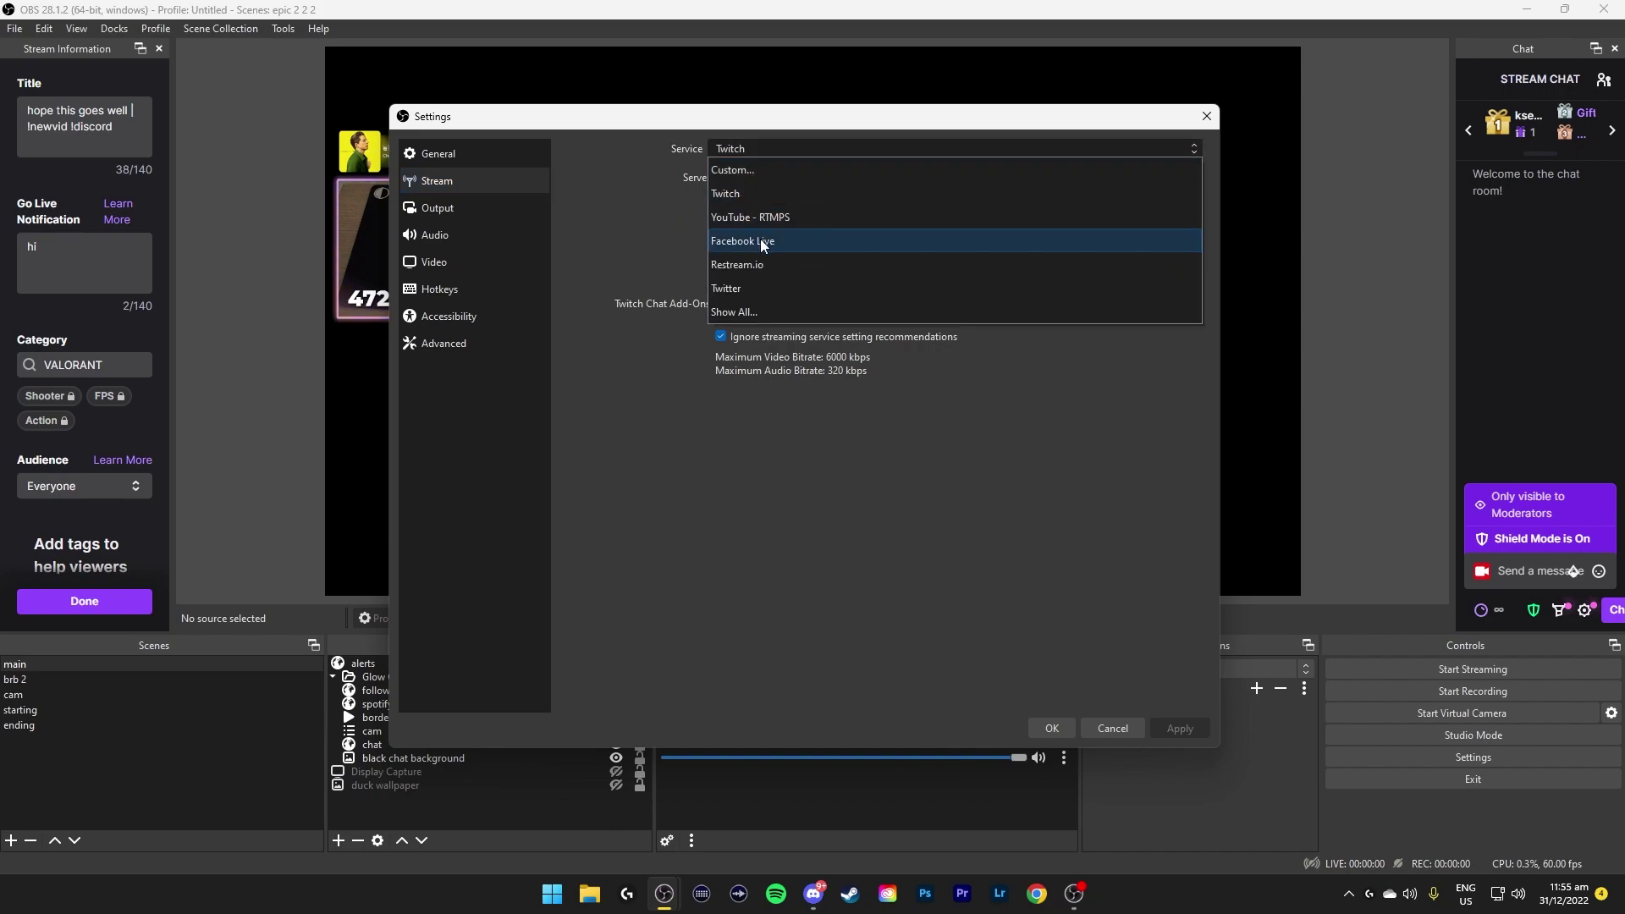
pyautogui.click(1277, 521)
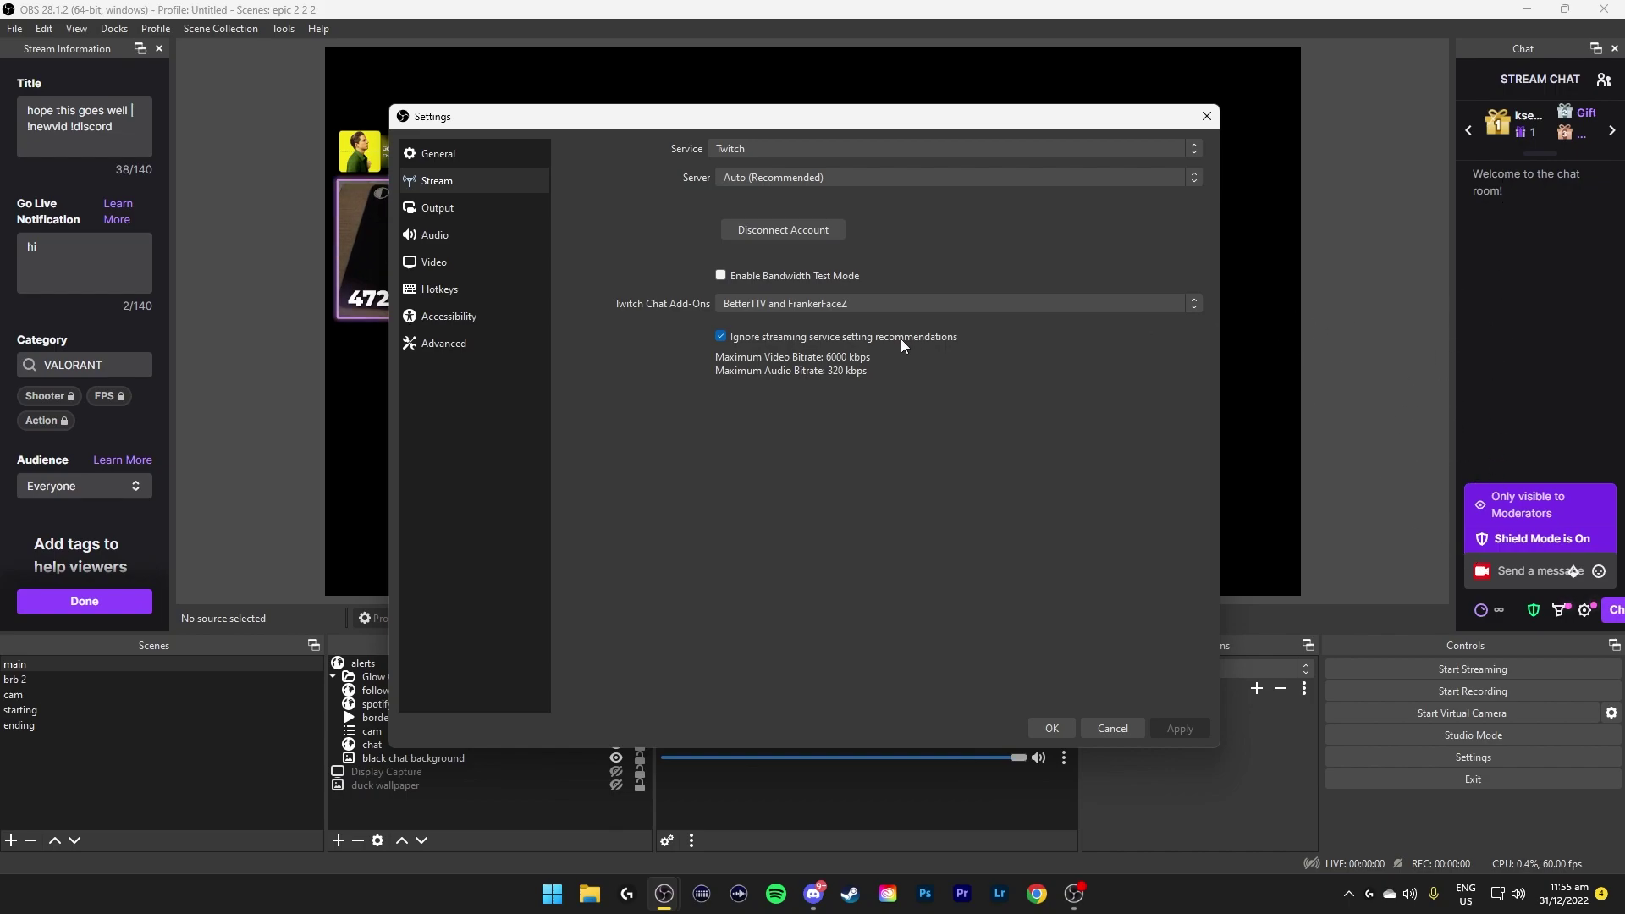
# Set the streaming encoder to x264 with CBR rate control.
pyautogui.click(758, 303)
pyautogui.click(694, 306)
pyautogui.press('Down')
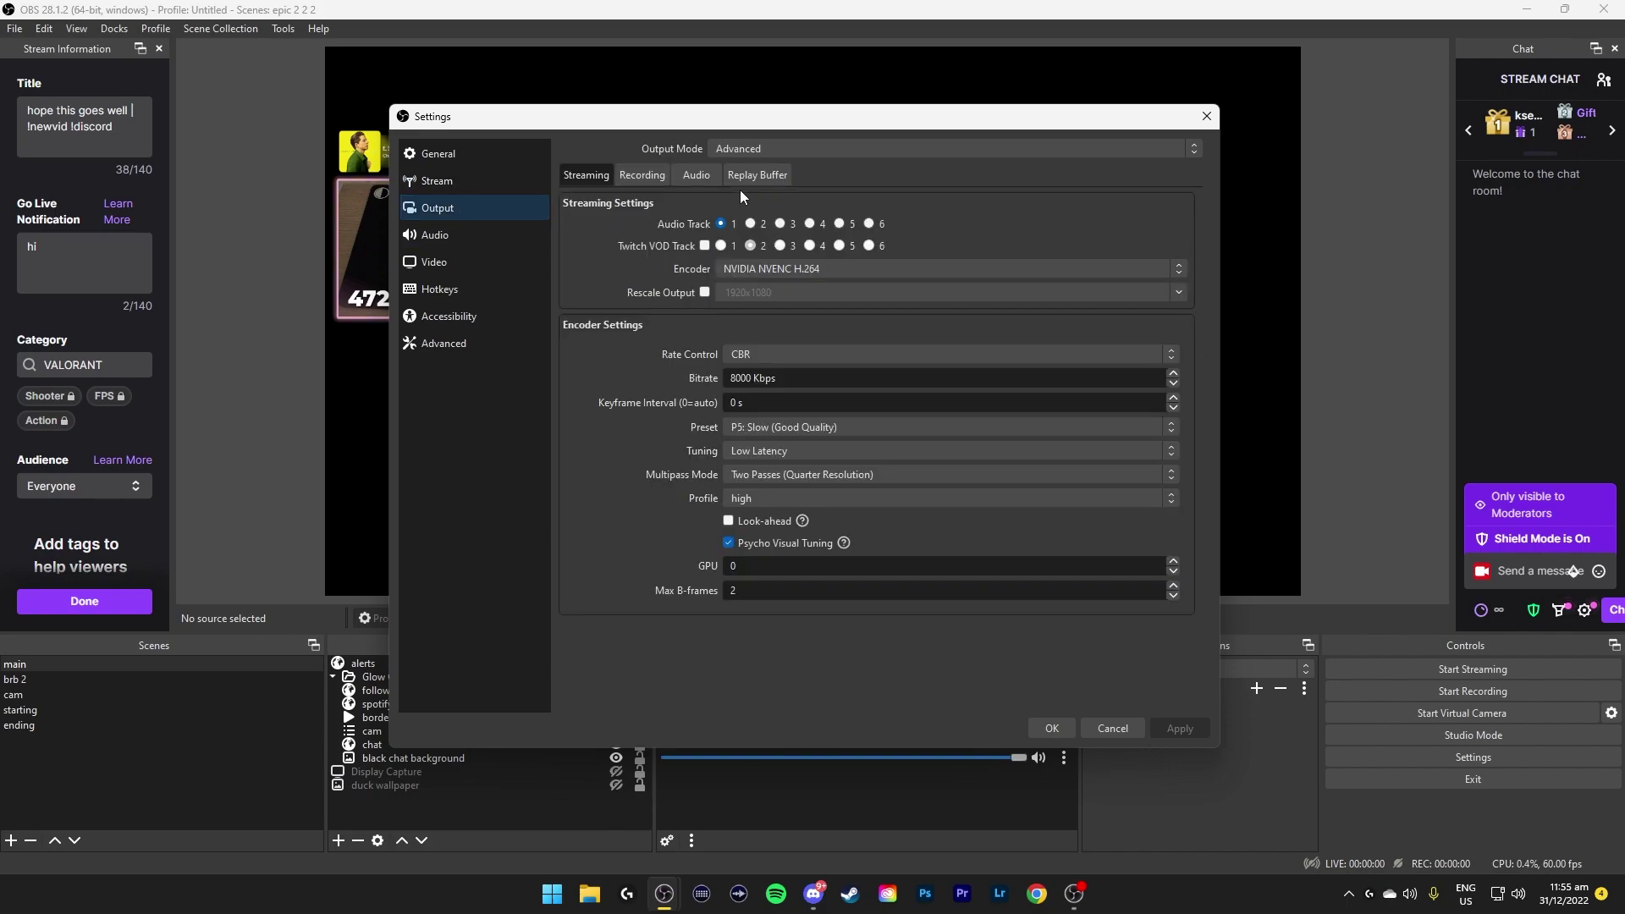
pyautogui.click(749, 268)
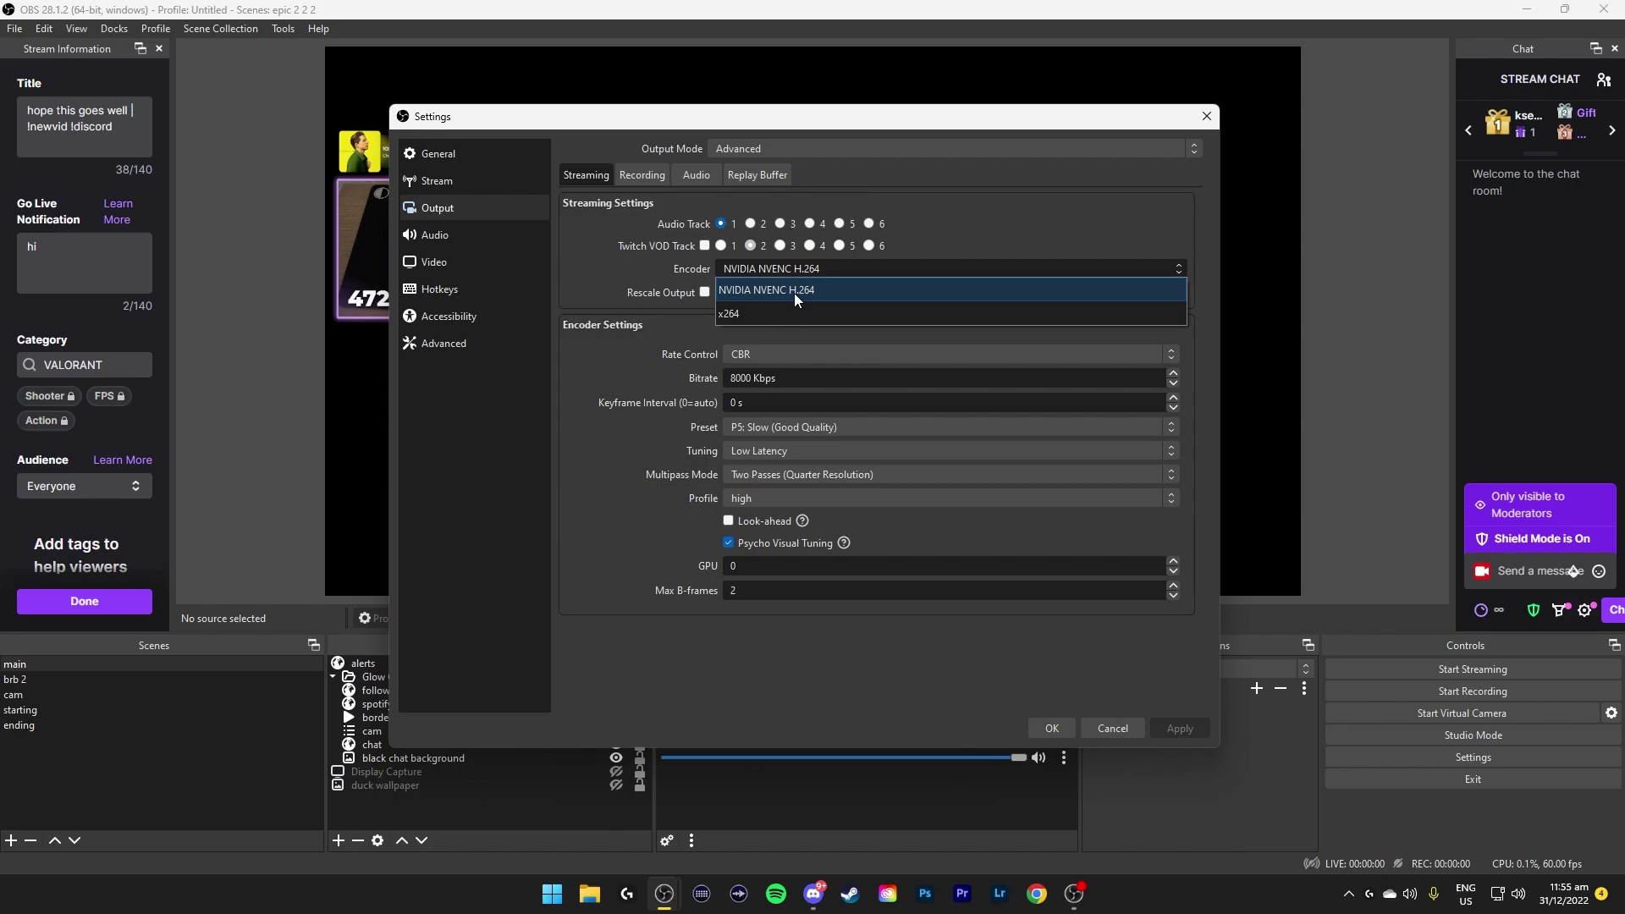
pyautogui.click(734, 322)
pyautogui.click(771, 354)
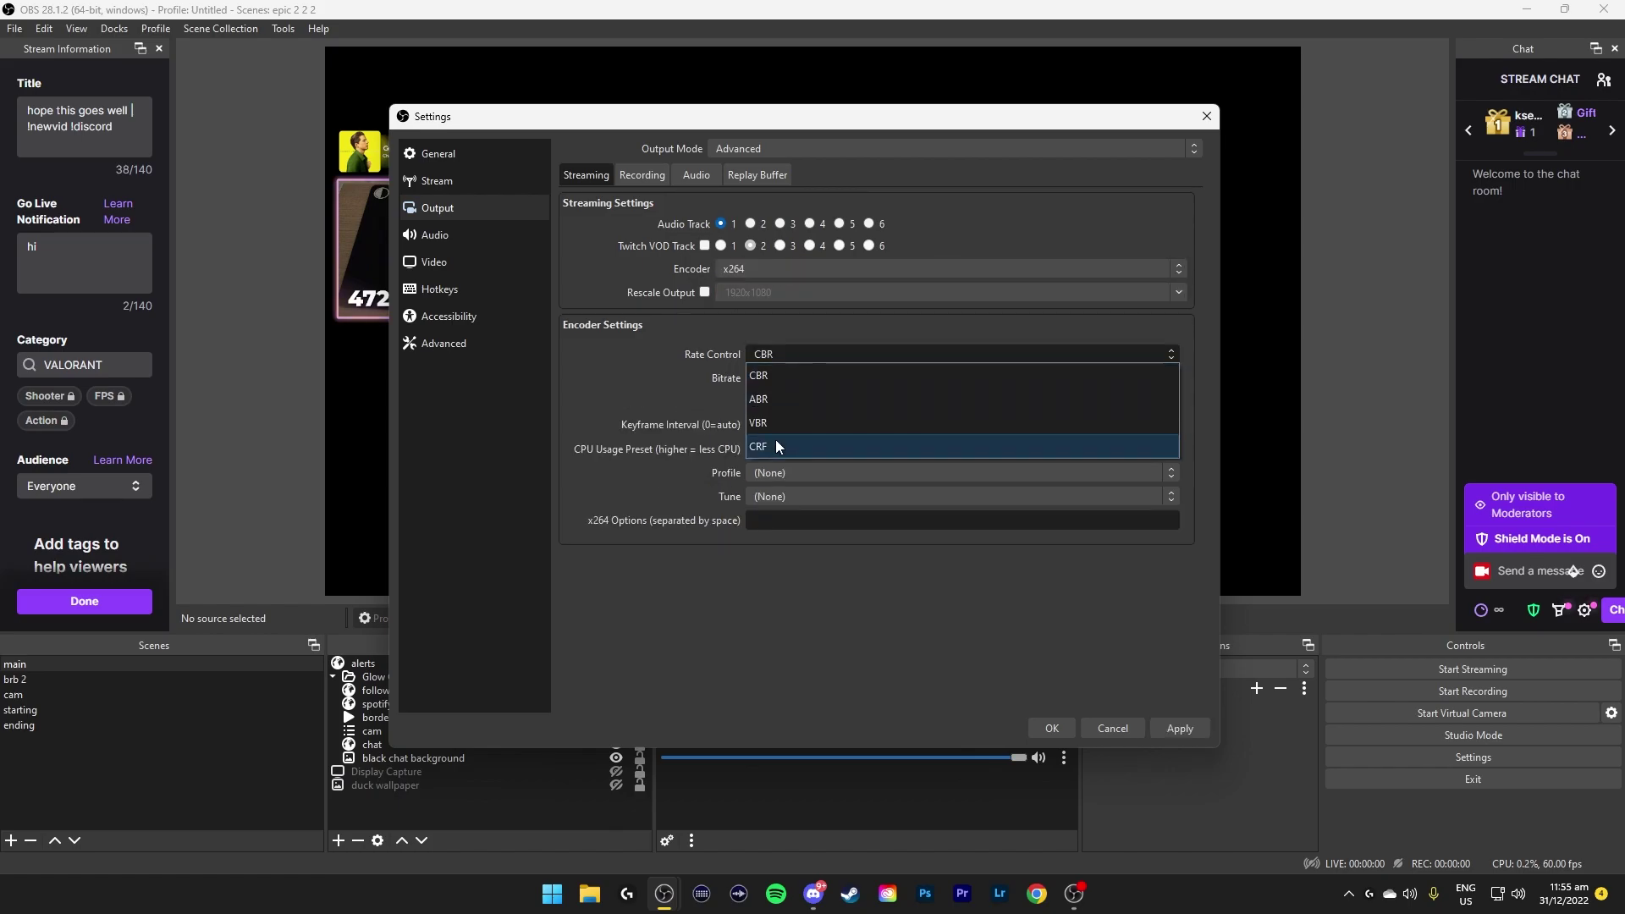
pyautogui.click(771, 374)
# Set the stream bitrate to 8000 Kbps.
pyautogui.press('Tab')
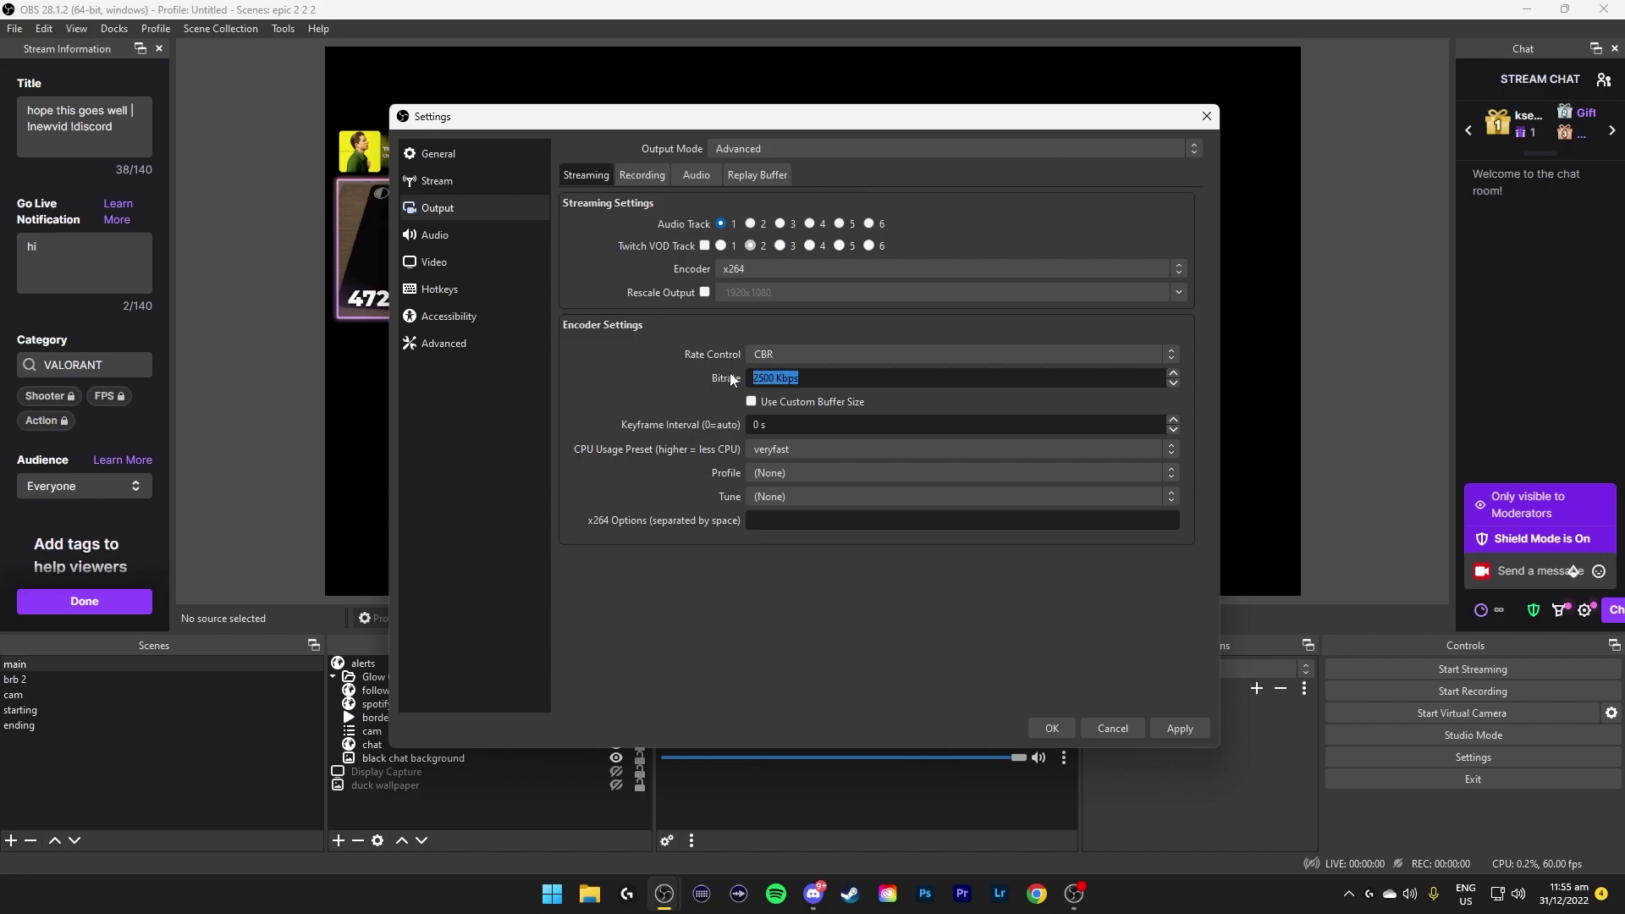
pyautogui.write('8000')
pyautogui.moveTo(814, 378); pyautogui.dragTo(692, 372)
pyautogui.write('50000')
pyautogui.write('10000')
pyautogui.hotkey('ctrl', 'a')
pyautogui.write('8000')
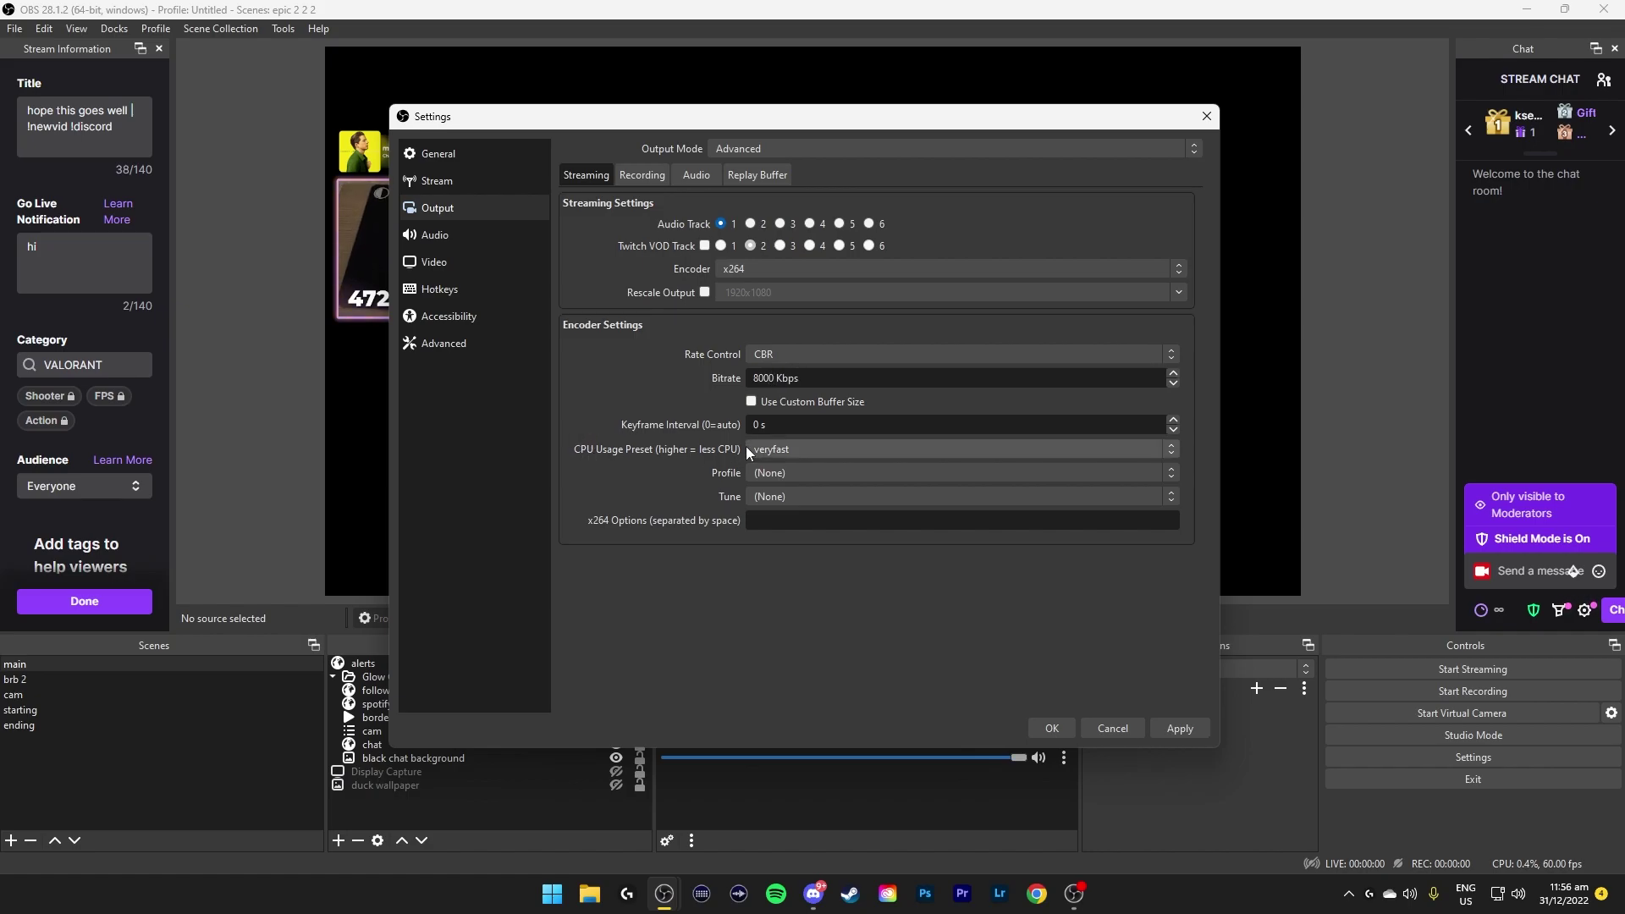
# Keep the veryfast preset, set the profile to baseline, and leave Tune at (None).
pyautogui.click(773, 449)
pyautogui.click(643, 497)
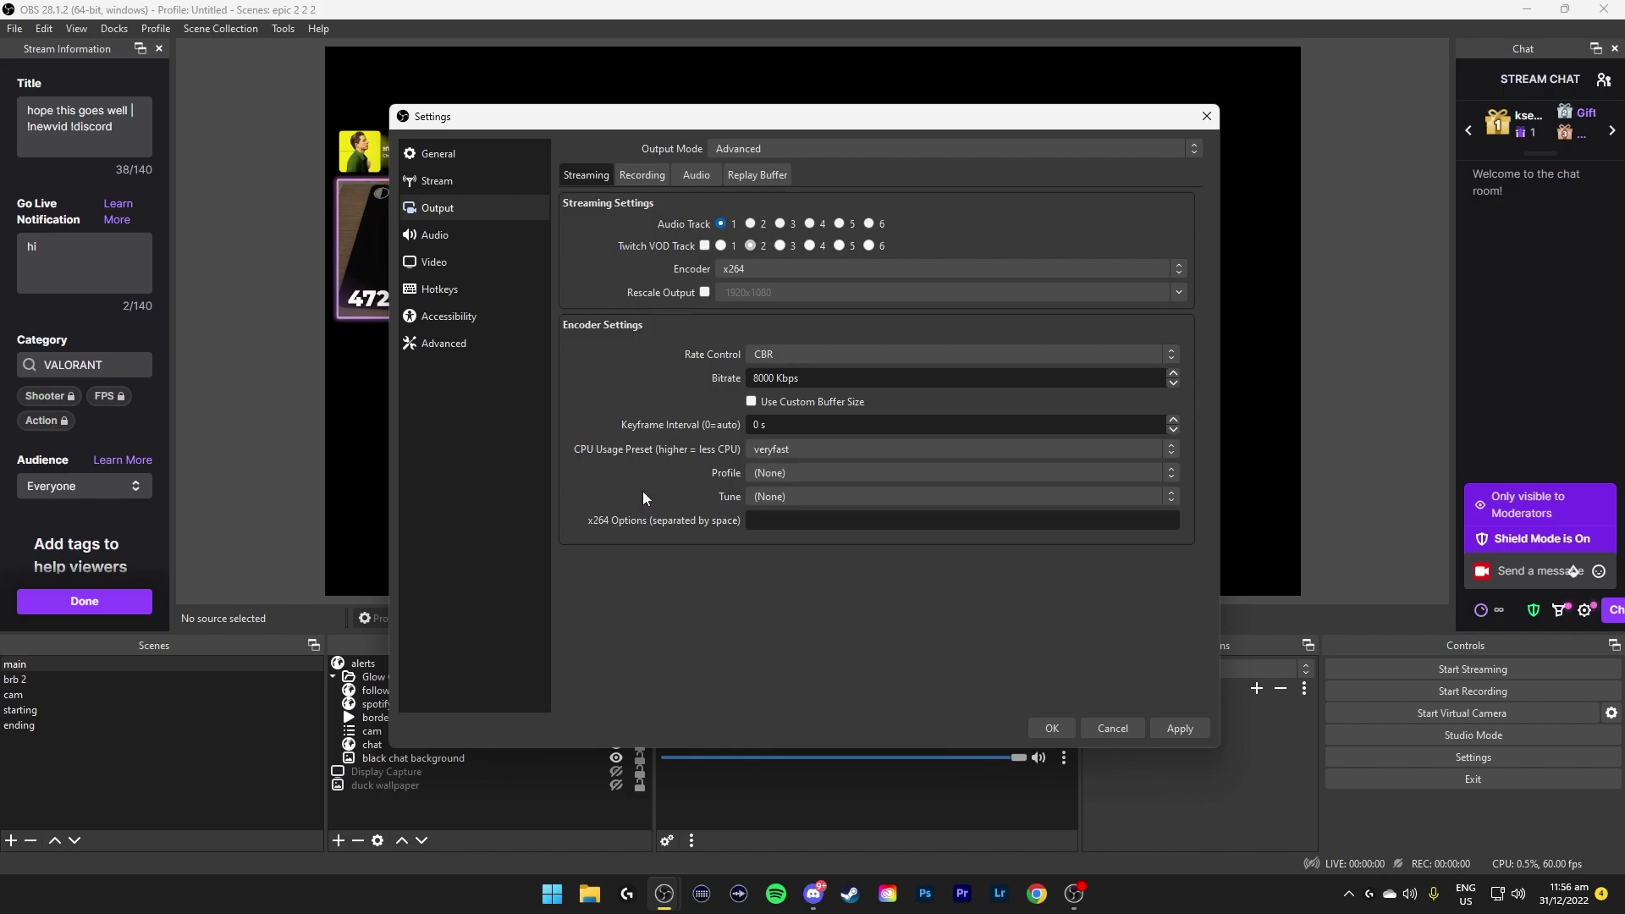
pyautogui.click(782, 452)
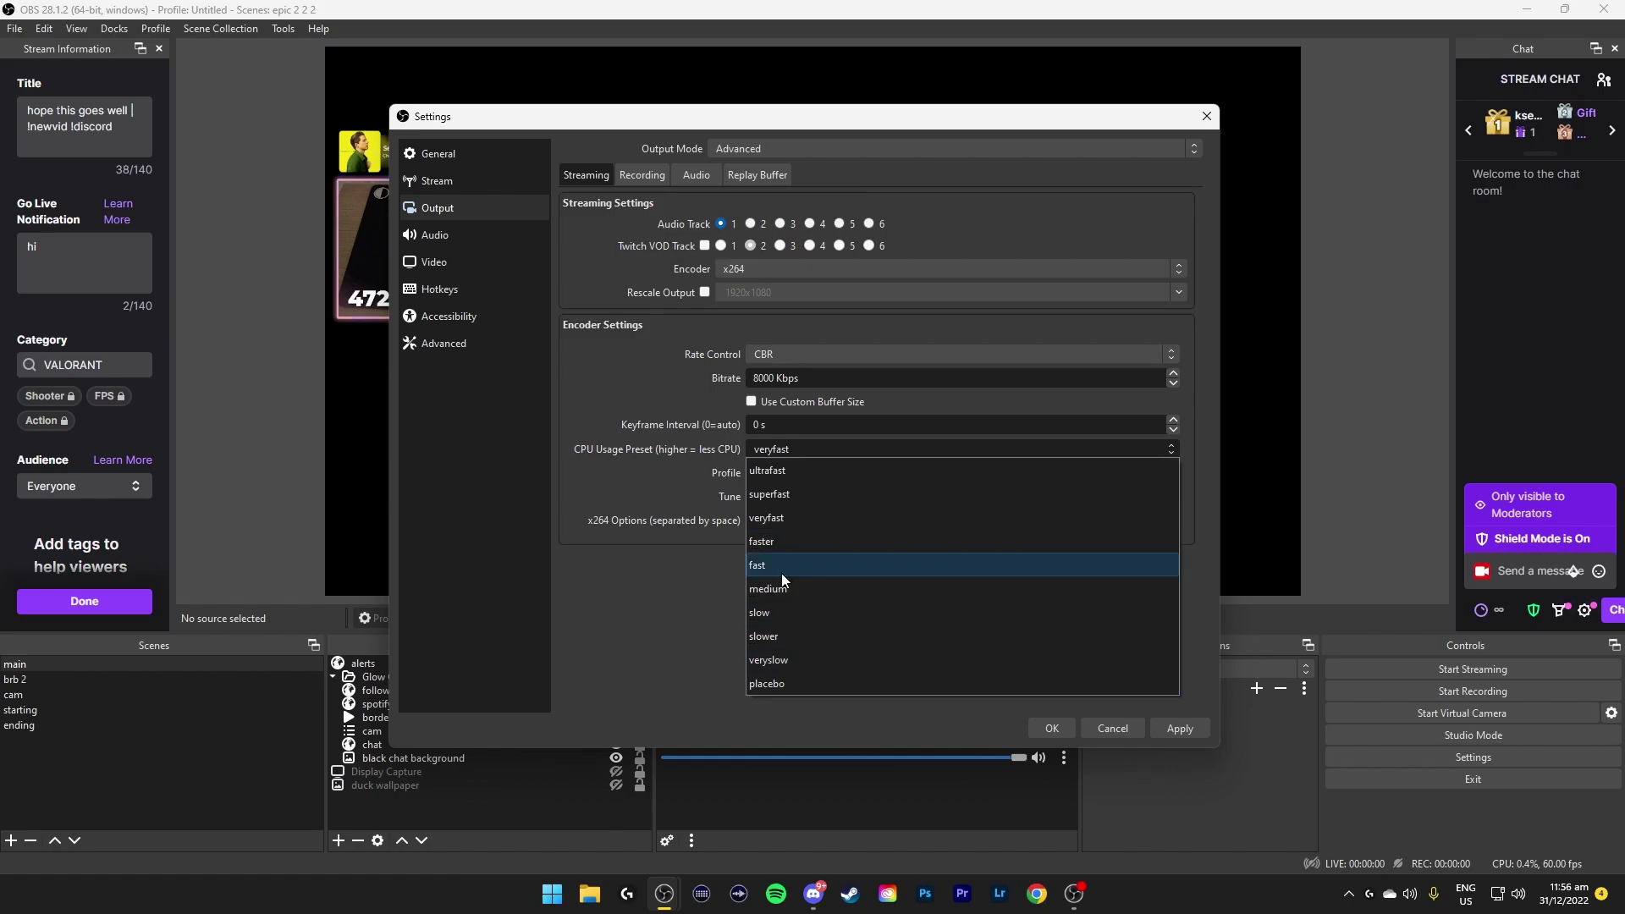
pyautogui.press('Escape')
pyautogui.click(791, 472)
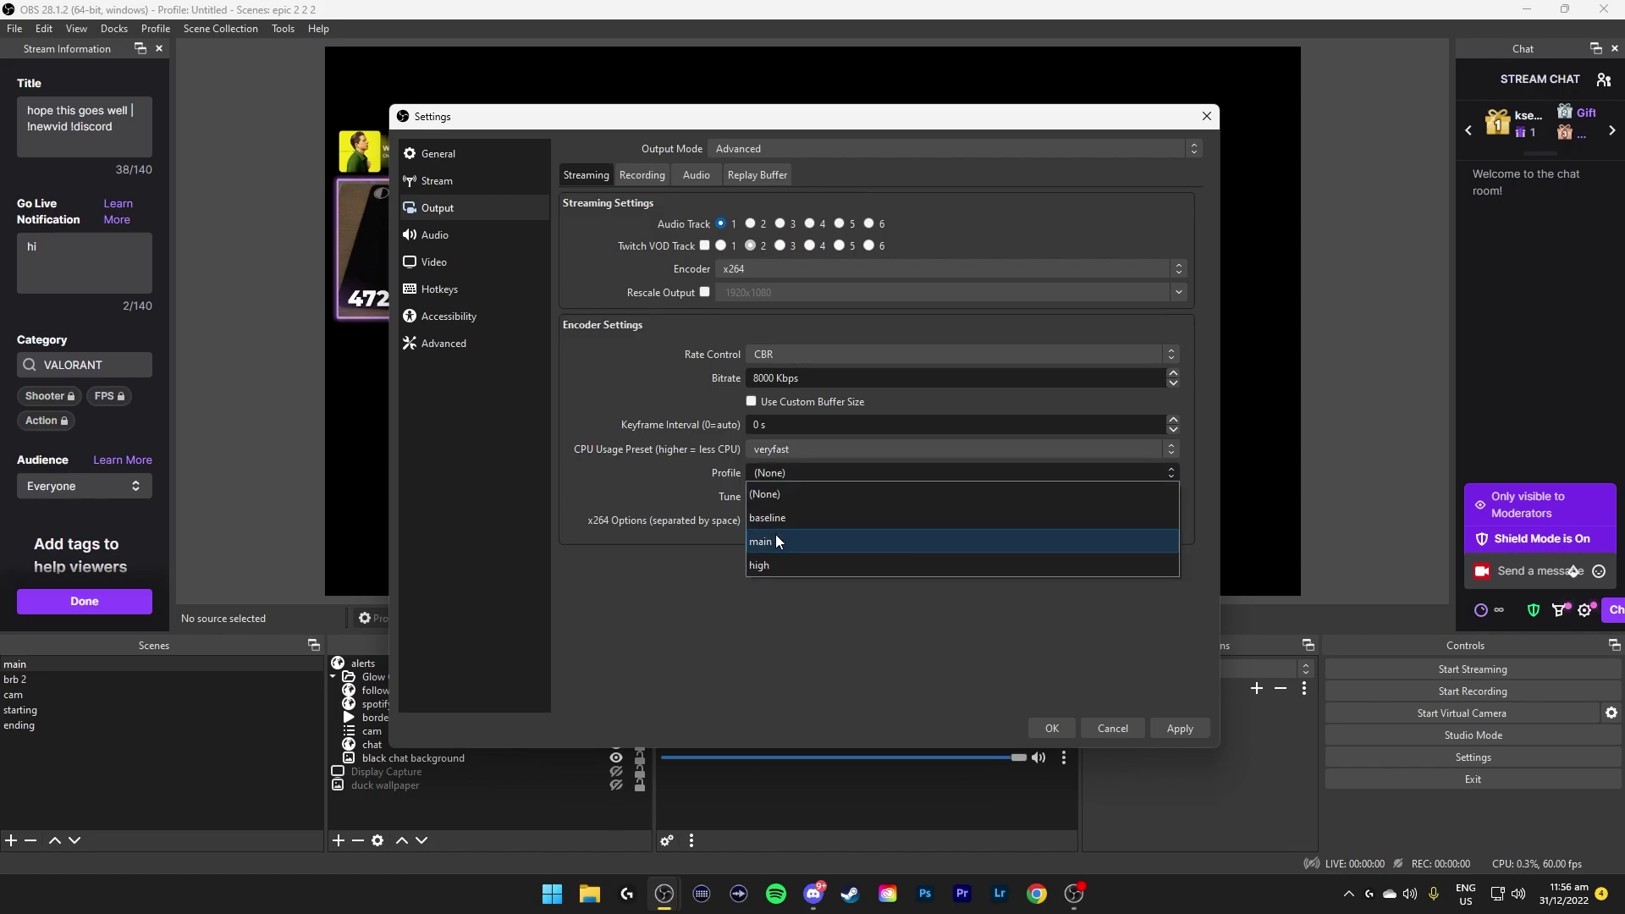
pyautogui.click(785, 565)
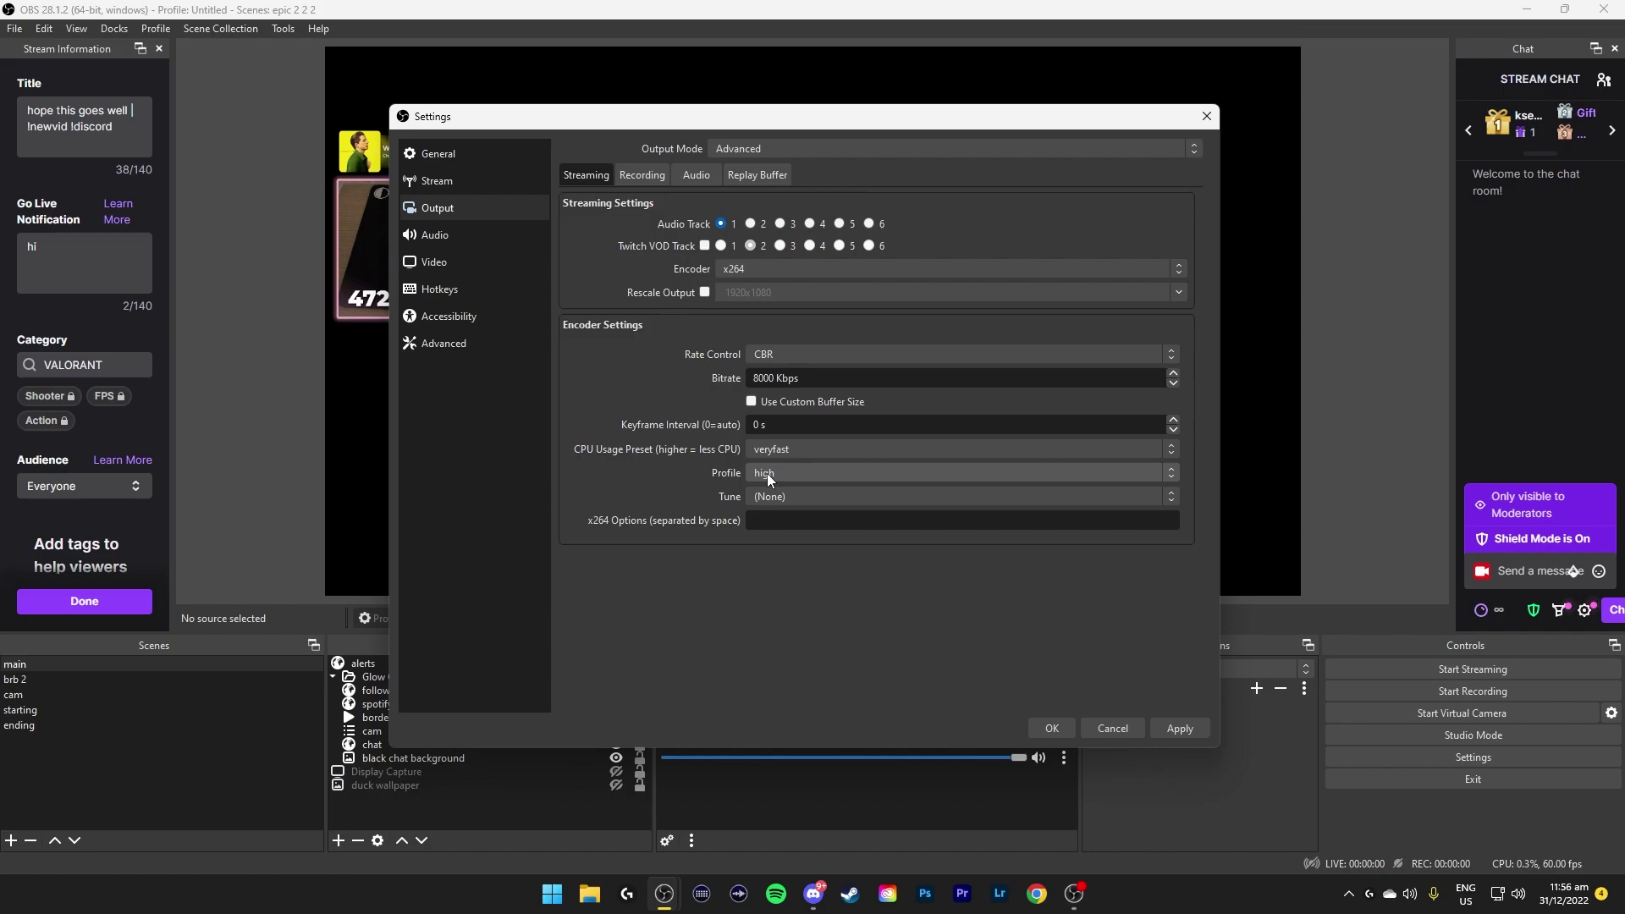
pyautogui.click(767, 474)
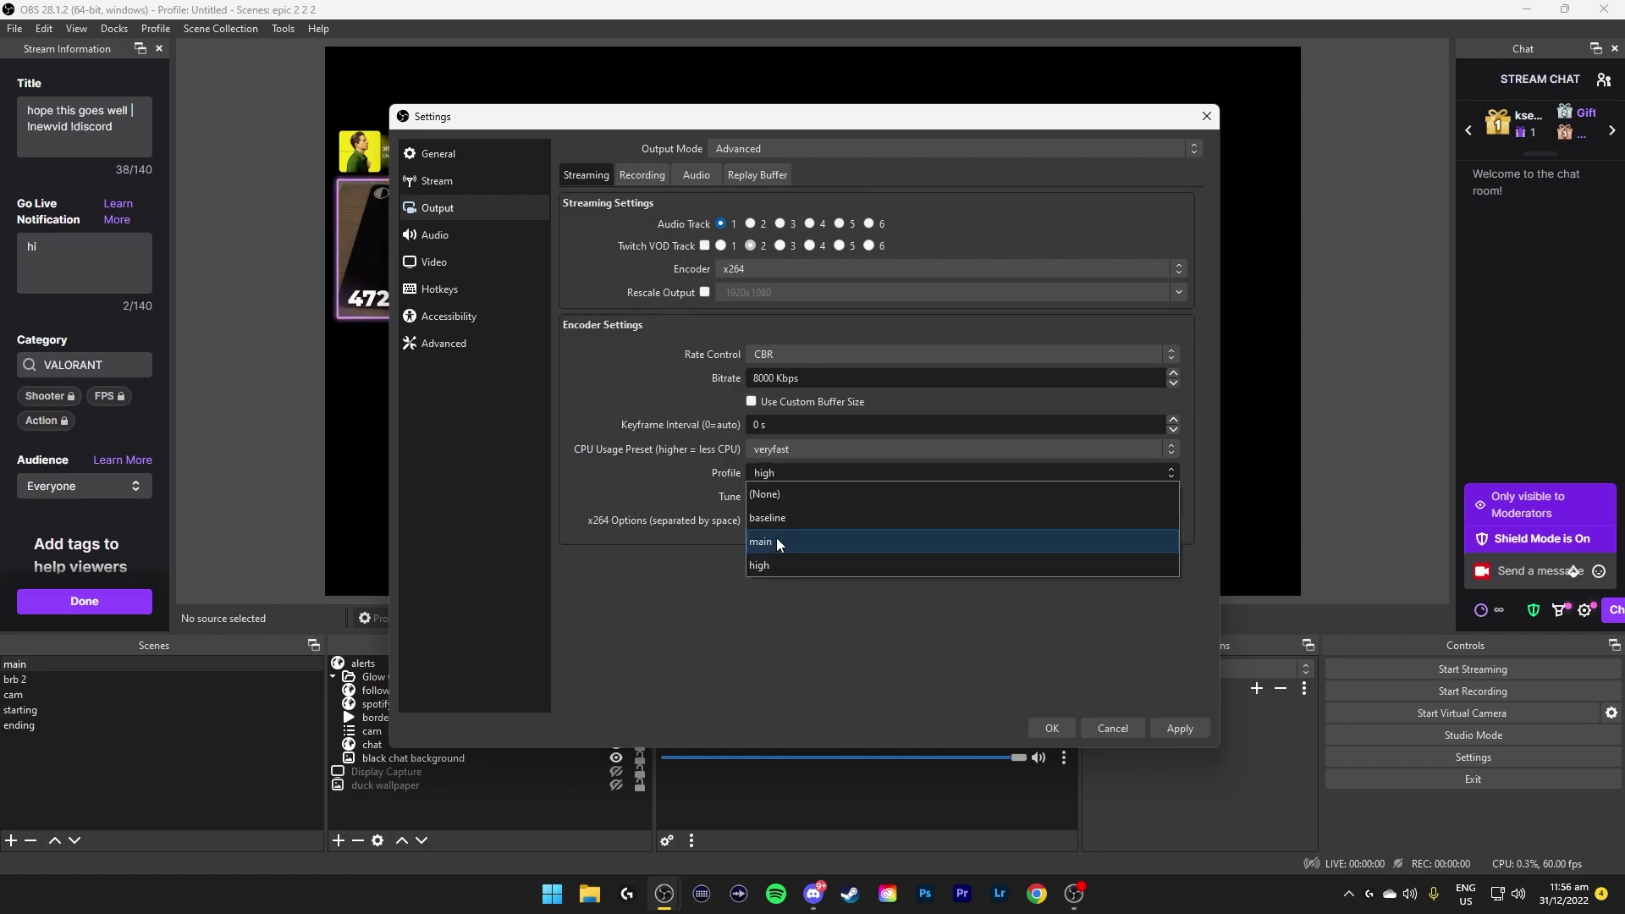
pyautogui.click(775, 537)
pyautogui.click(787, 474)
pyautogui.click(781, 520)
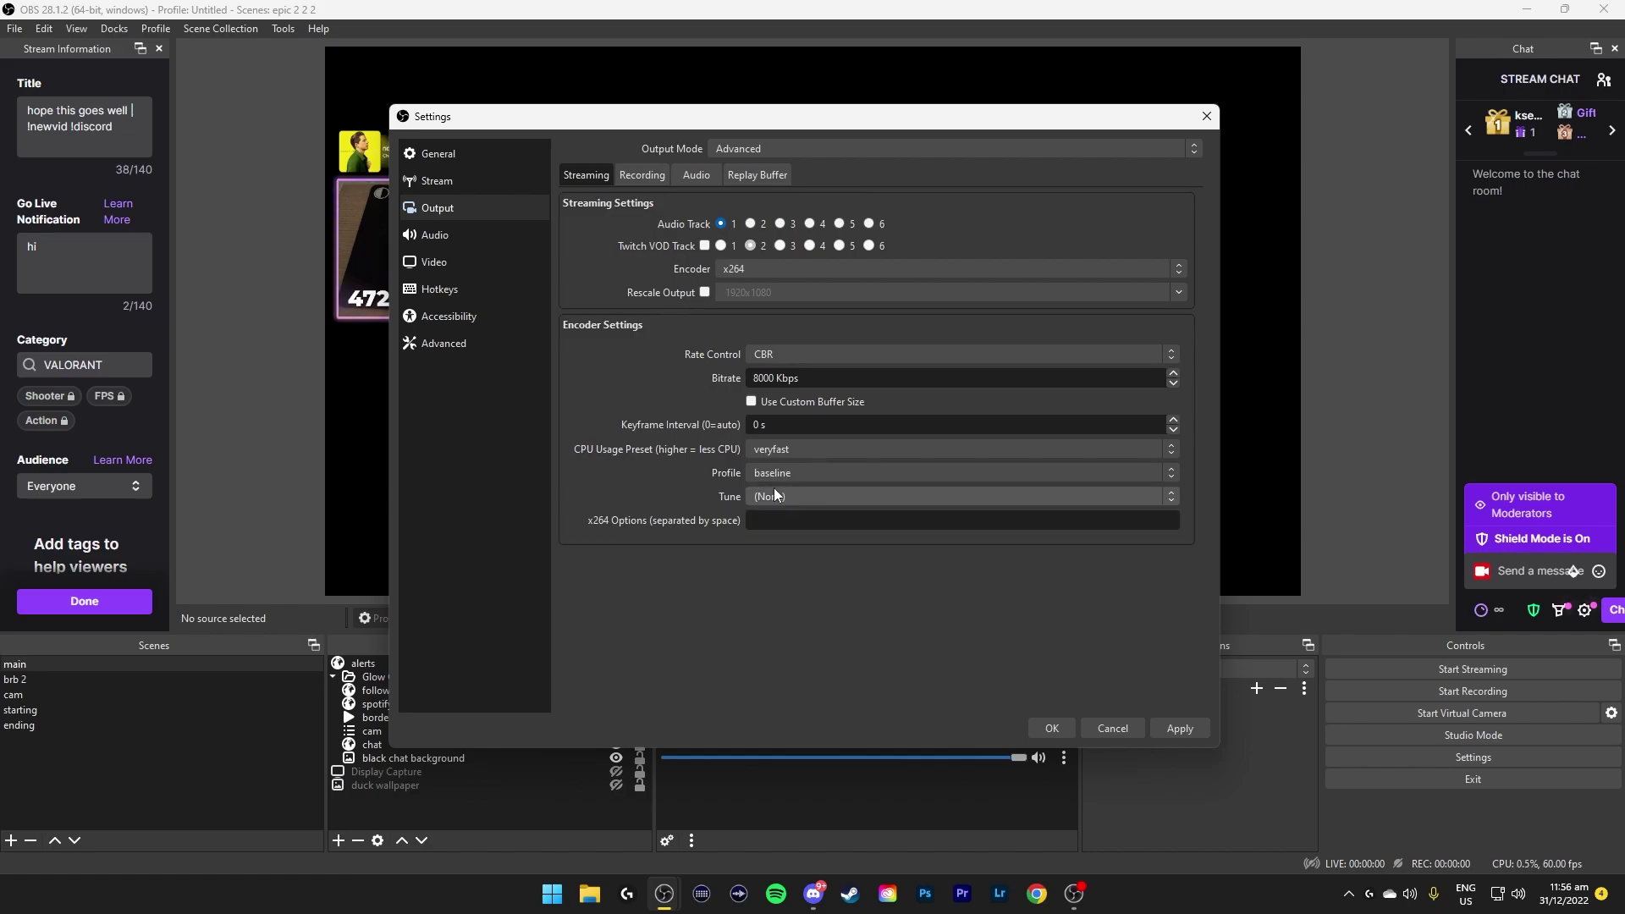
pyautogui.click(784, 494)
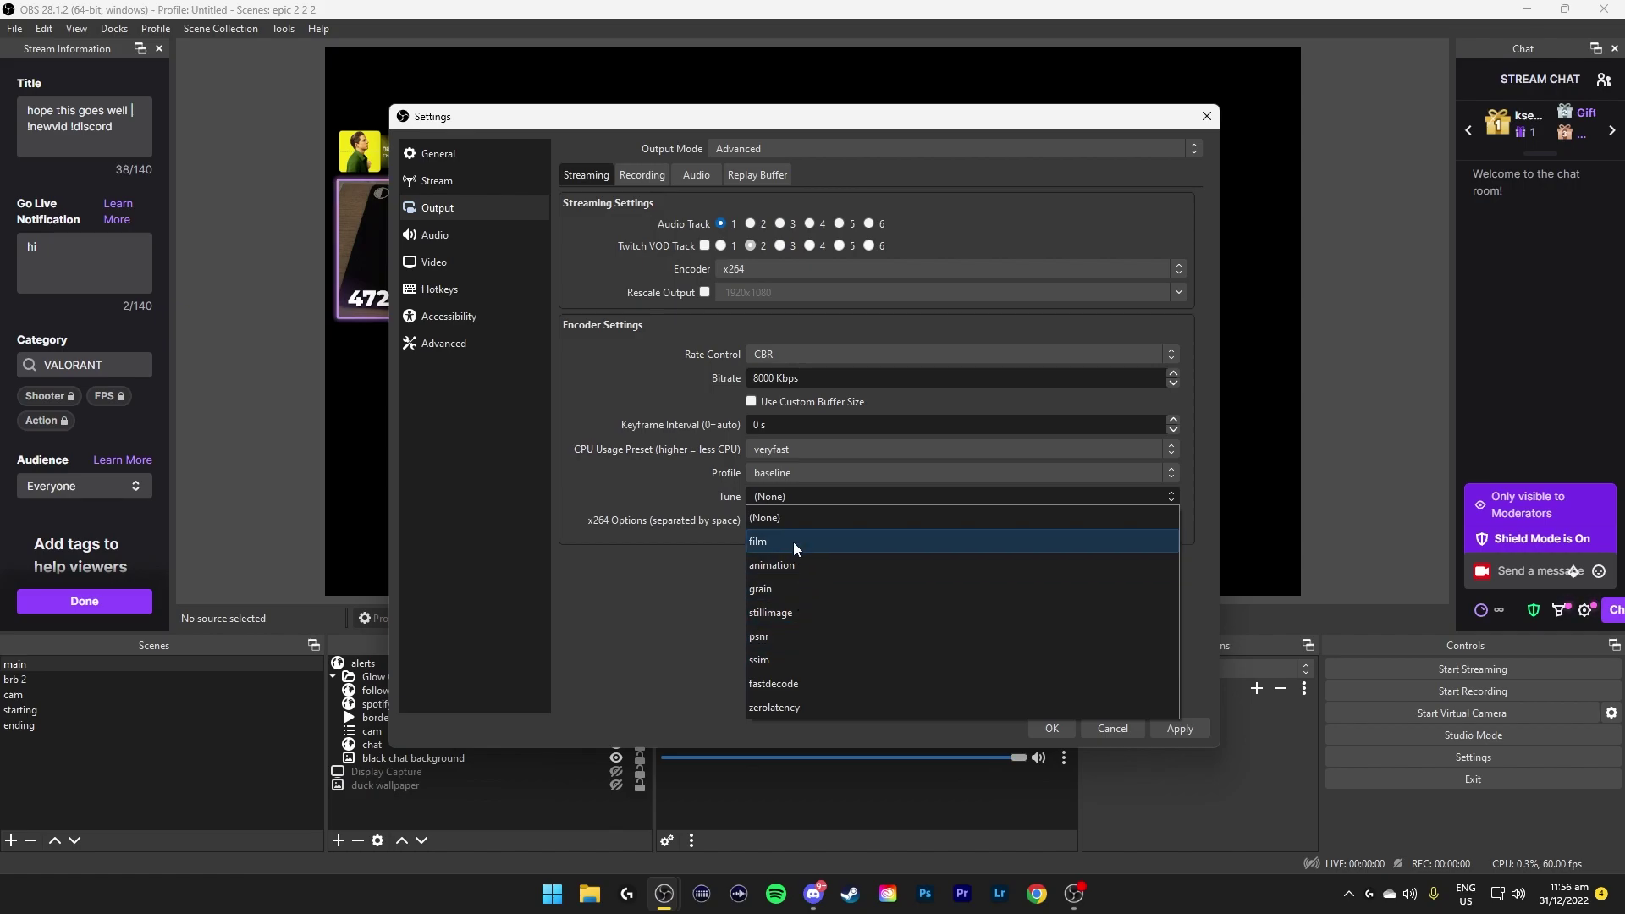
pyautogui.click(684, 627)
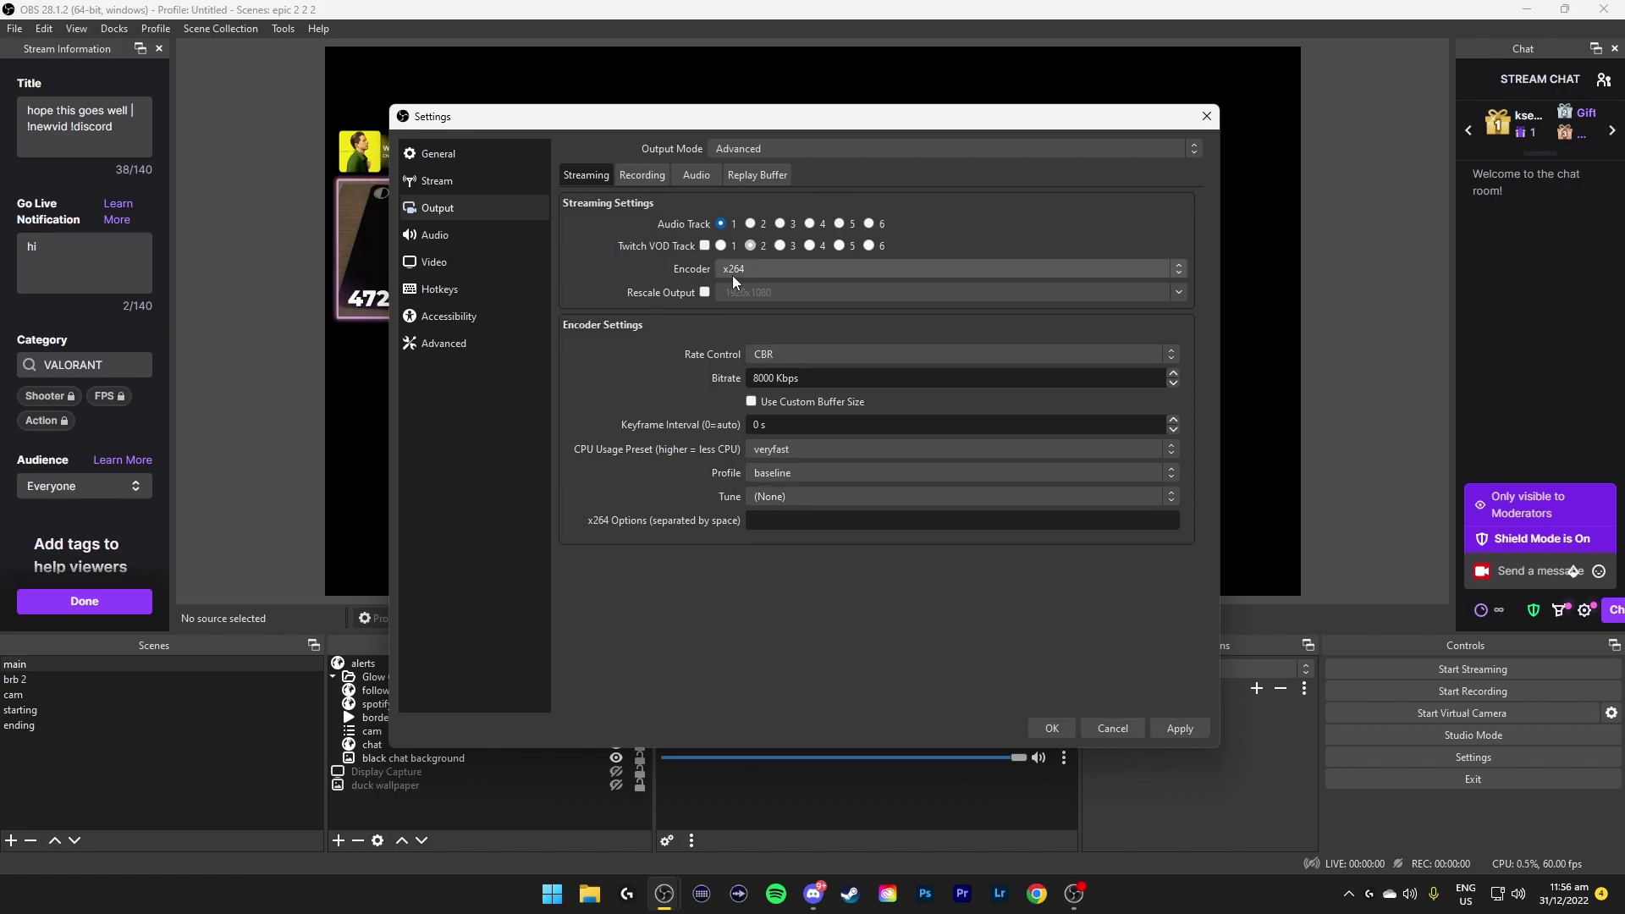
# Switch the encoder back to NVIDIA NVENC H.264, keeping the 8000 Kbps bitrate.
pyautogui.click(735, 271)
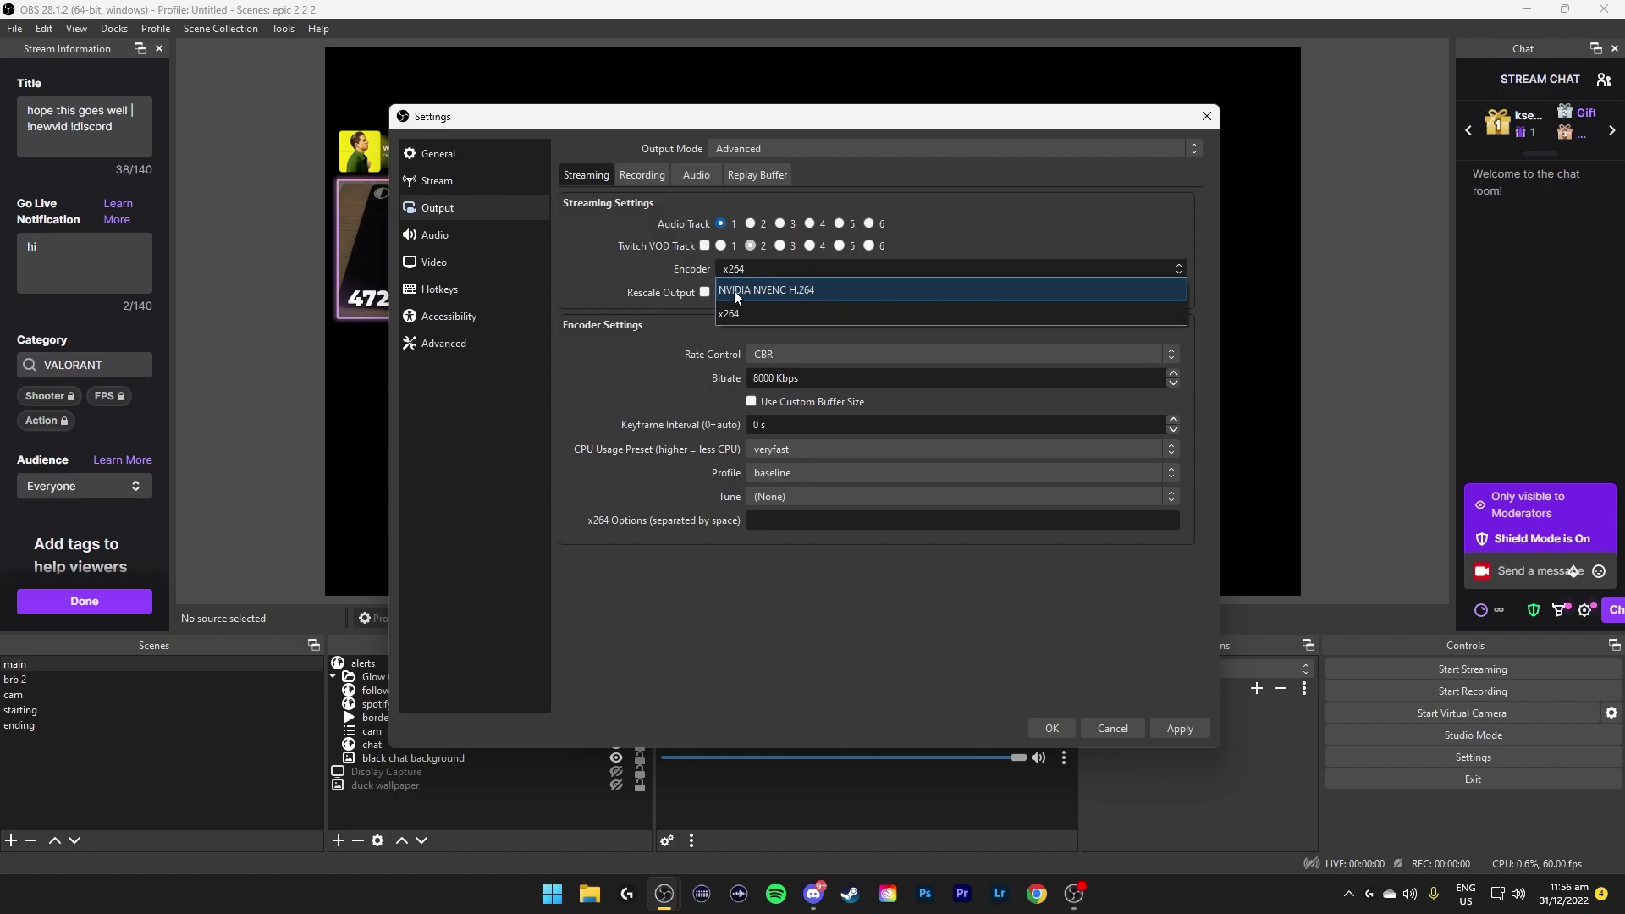
pyautogui.click(795, 291)
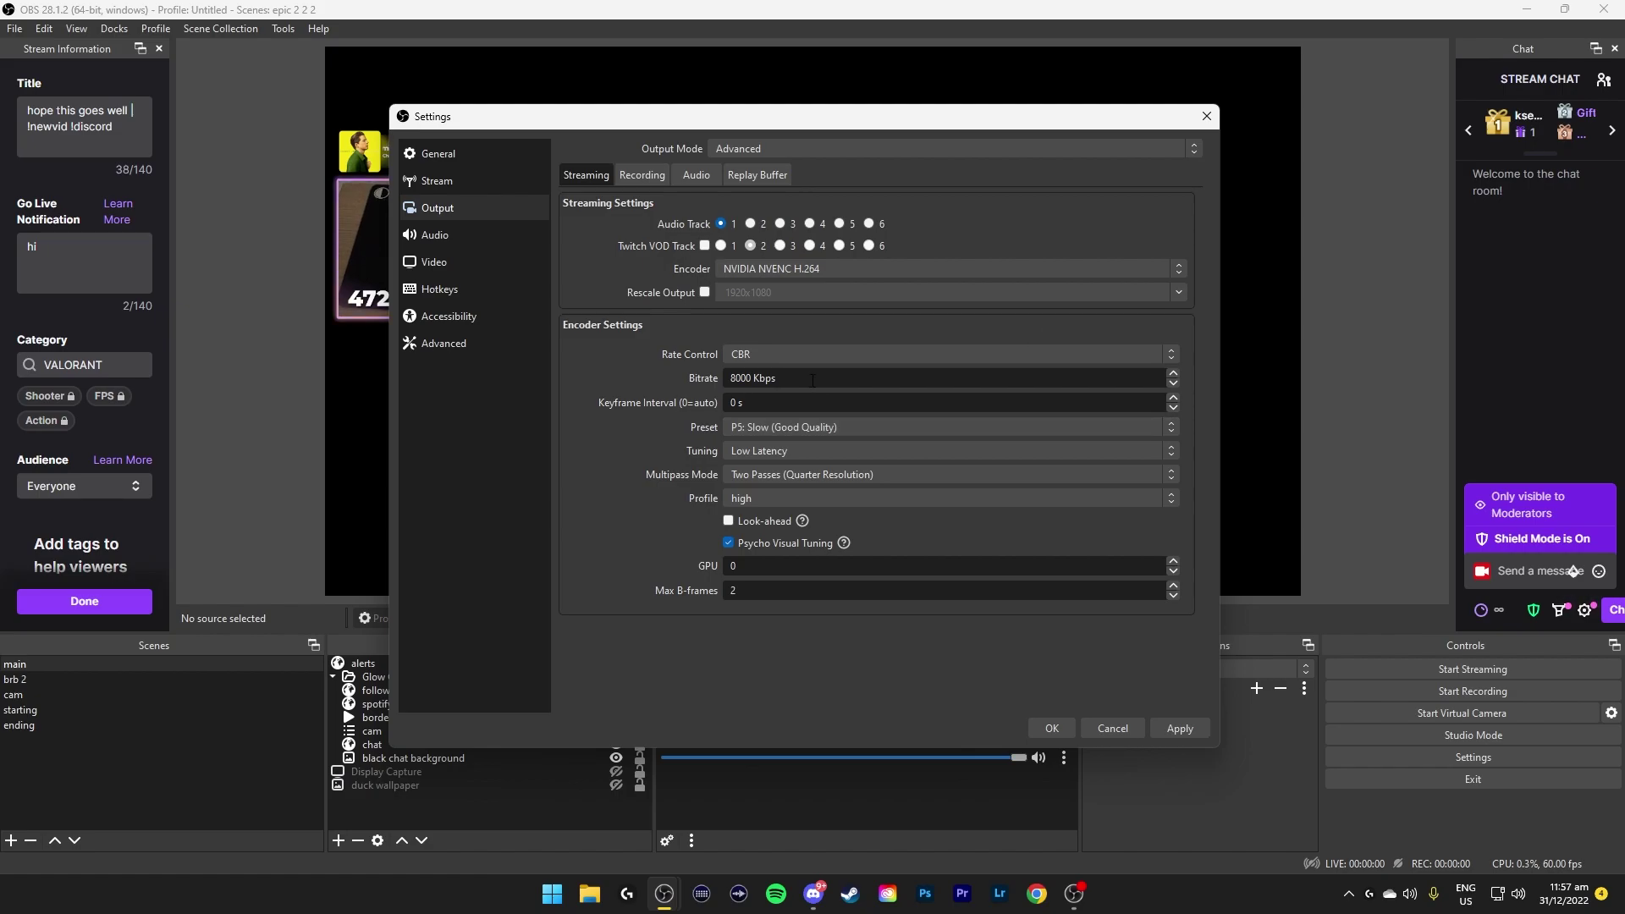
pyautogui.moveTo(813, 380); pyautogui.dragTo(689, 379)
pyautogui.click(640, 383)
# Keep the P5: Slow (Good Quality) preset and set the tuning to Low Latency.
pyautogui.click(793, 428)
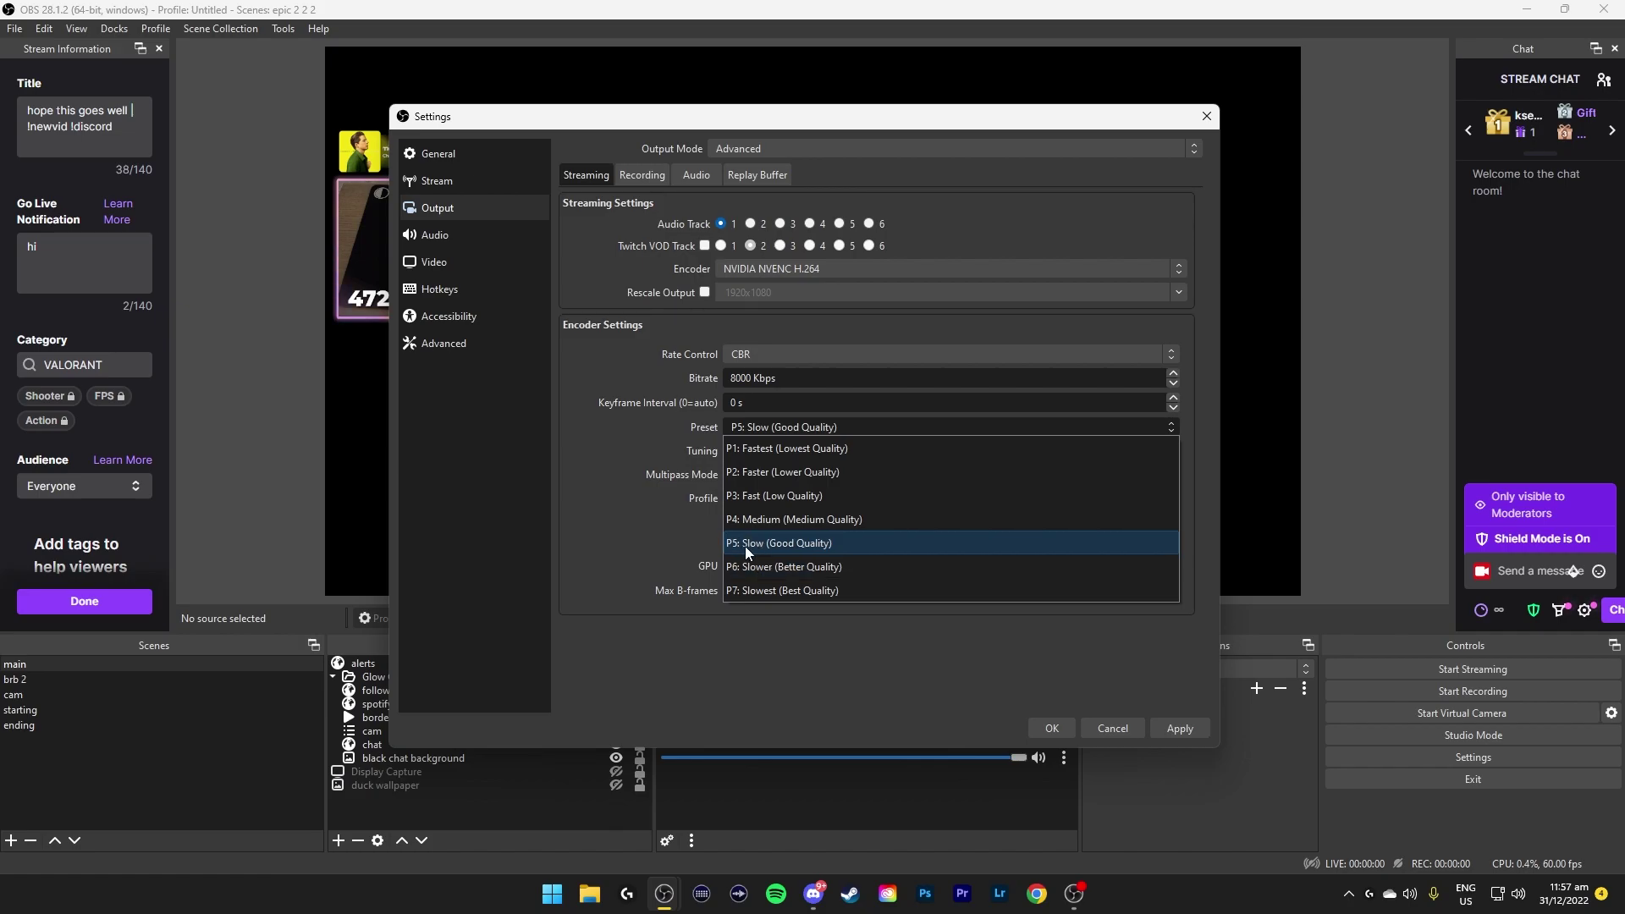
pyautogui.click(801, 453)
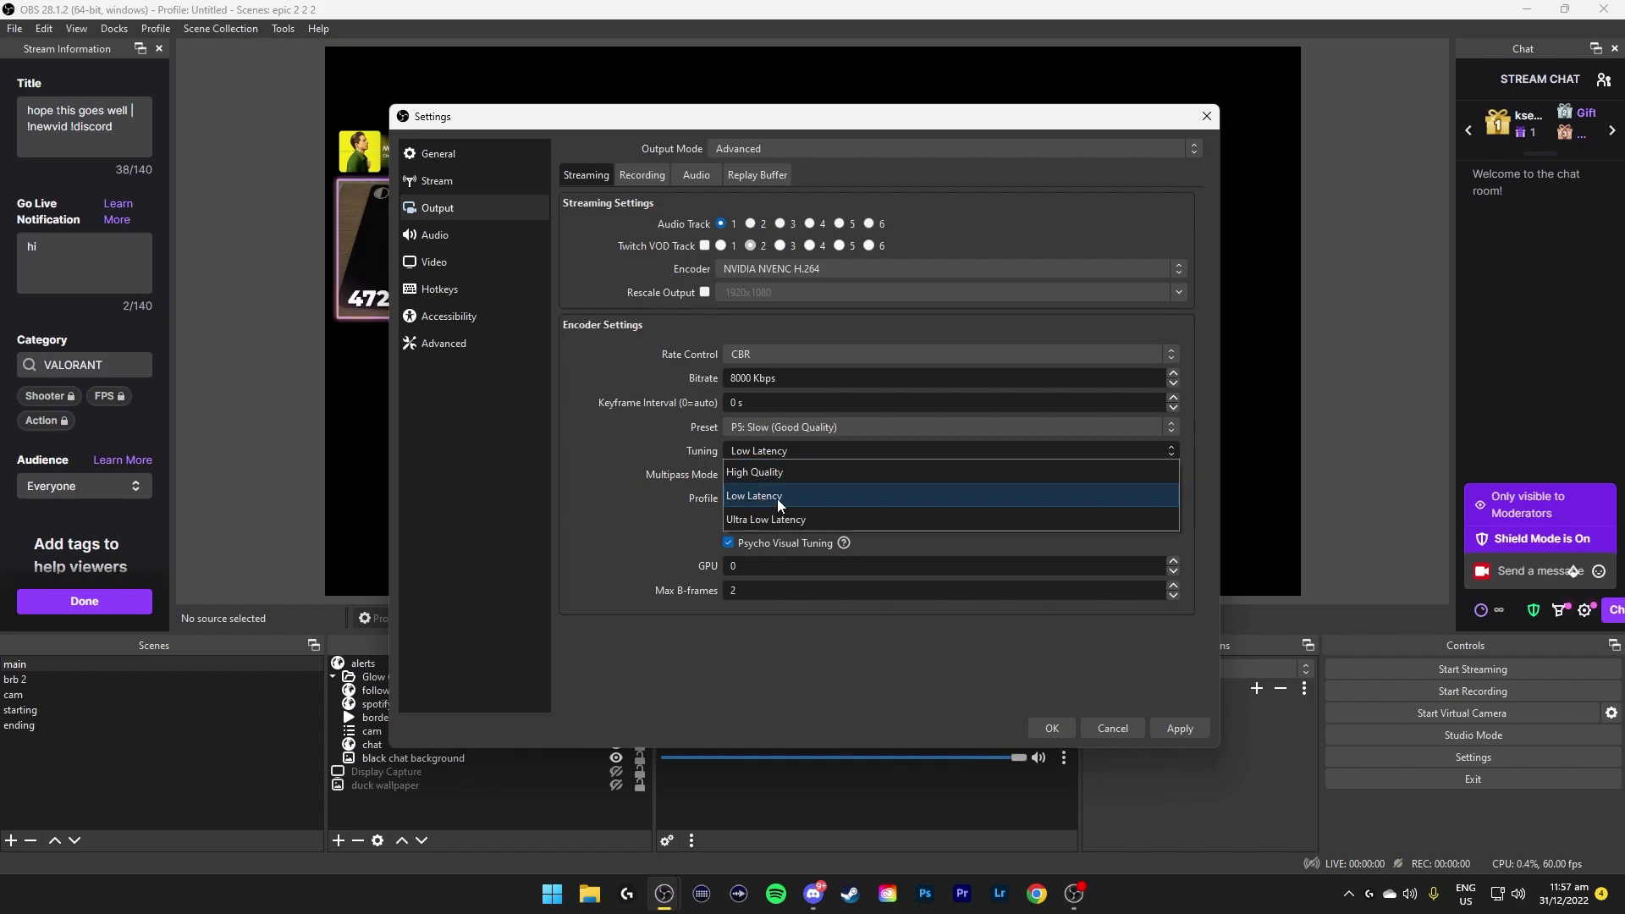
pyautogui.click(741, 473)
pyautogui.click(775, 455)
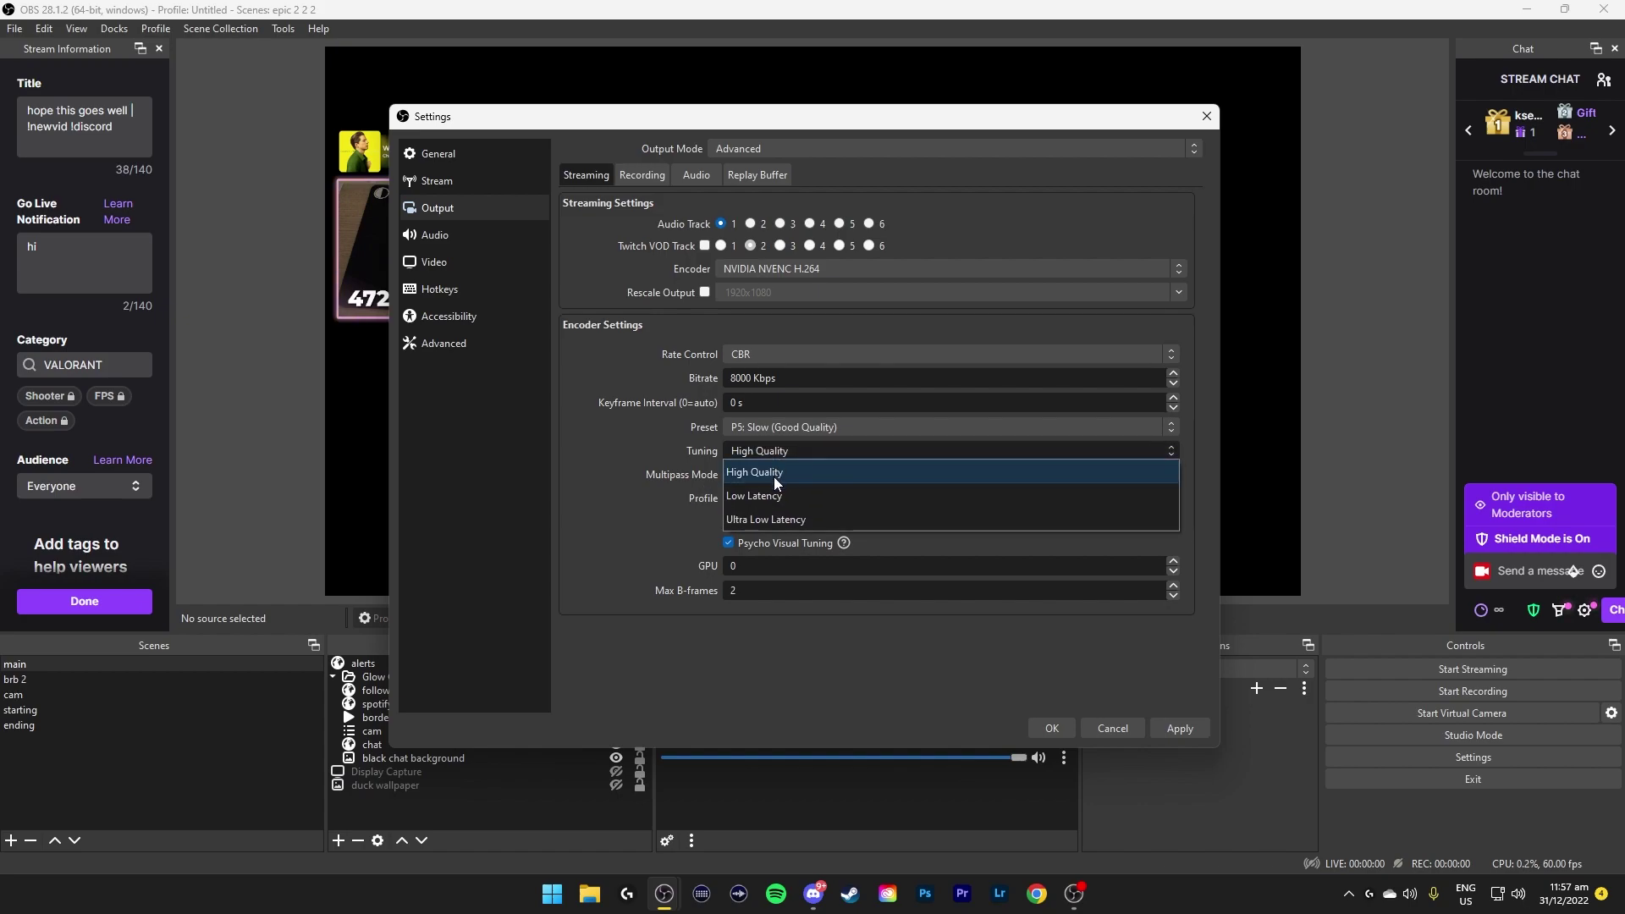
pyautogui.click(753, 495)
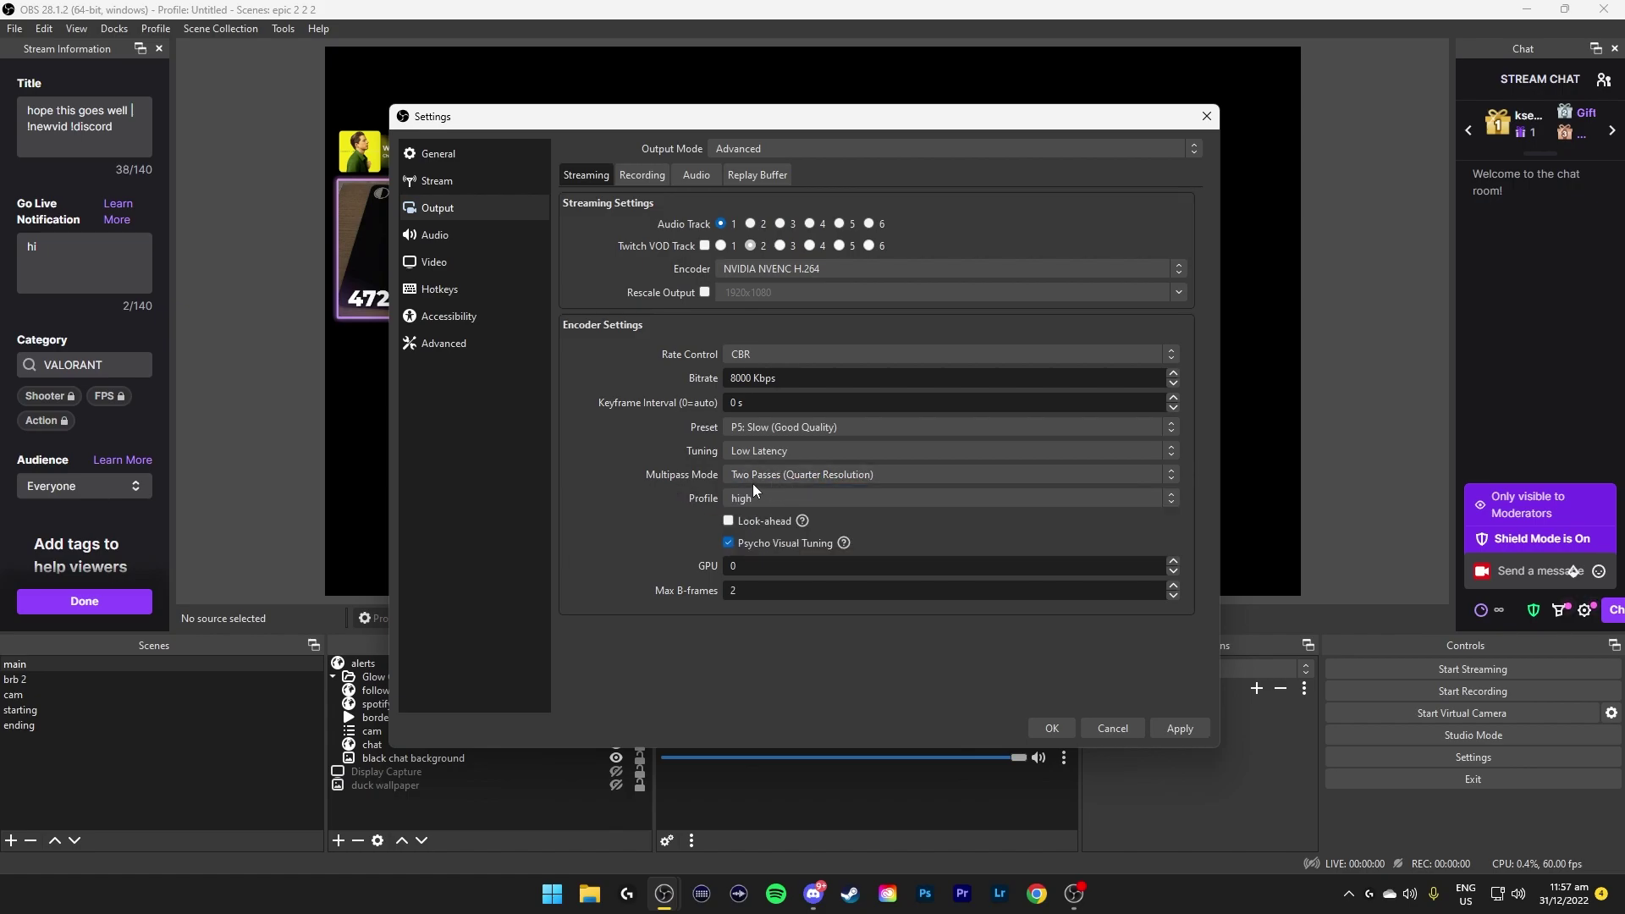
pyautogui.click(755, 475)
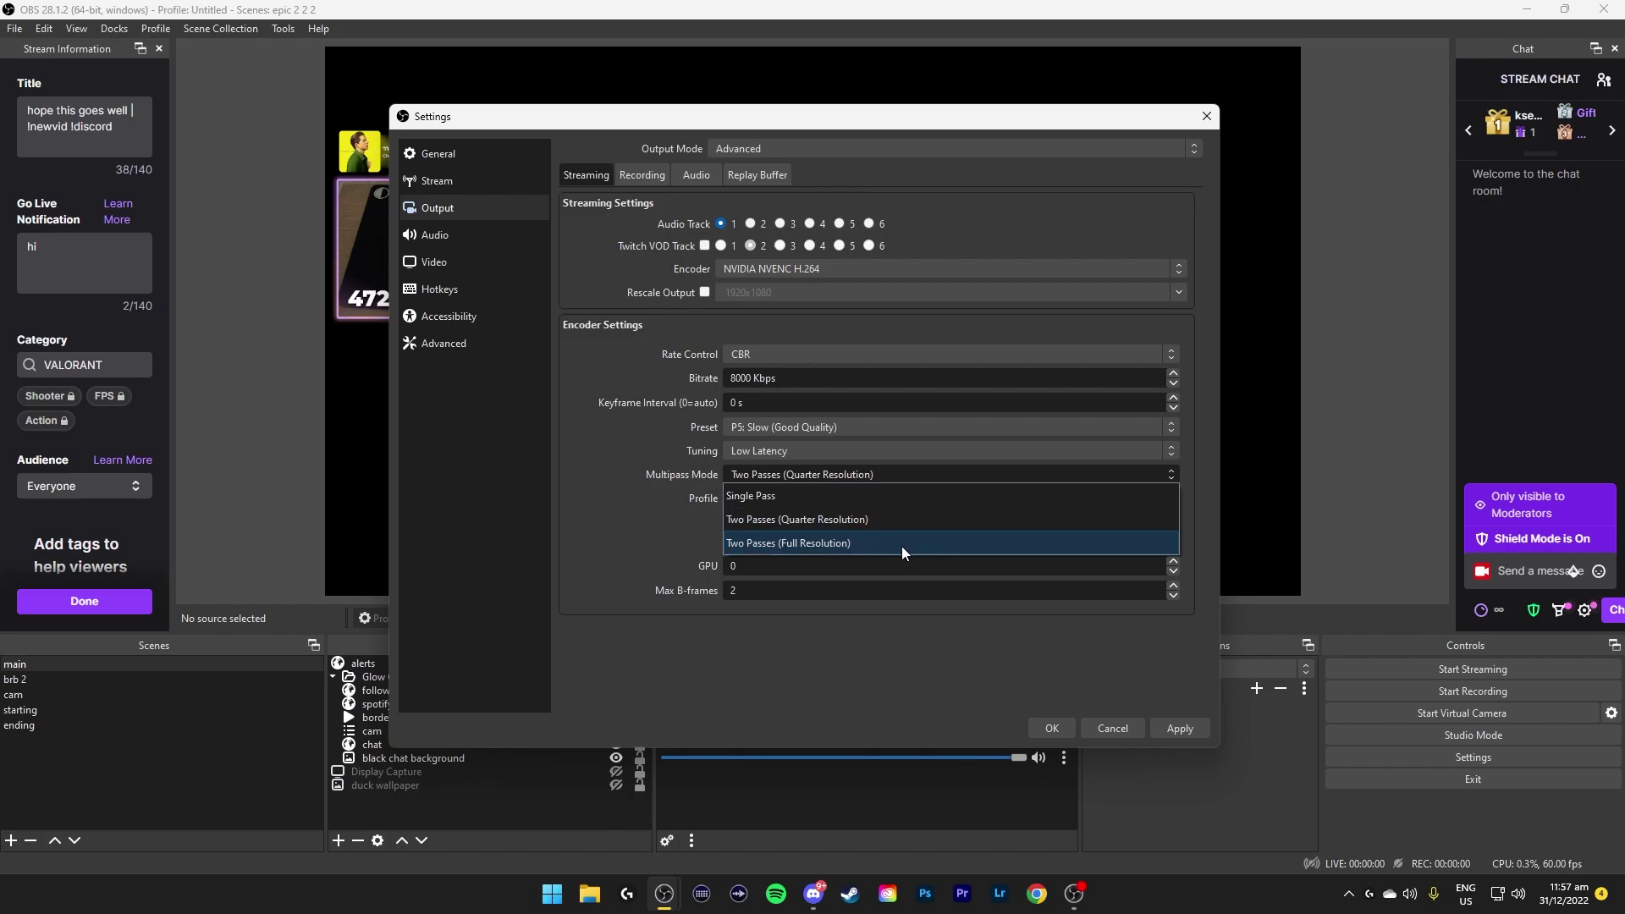
pyautogui.click(713, 482)
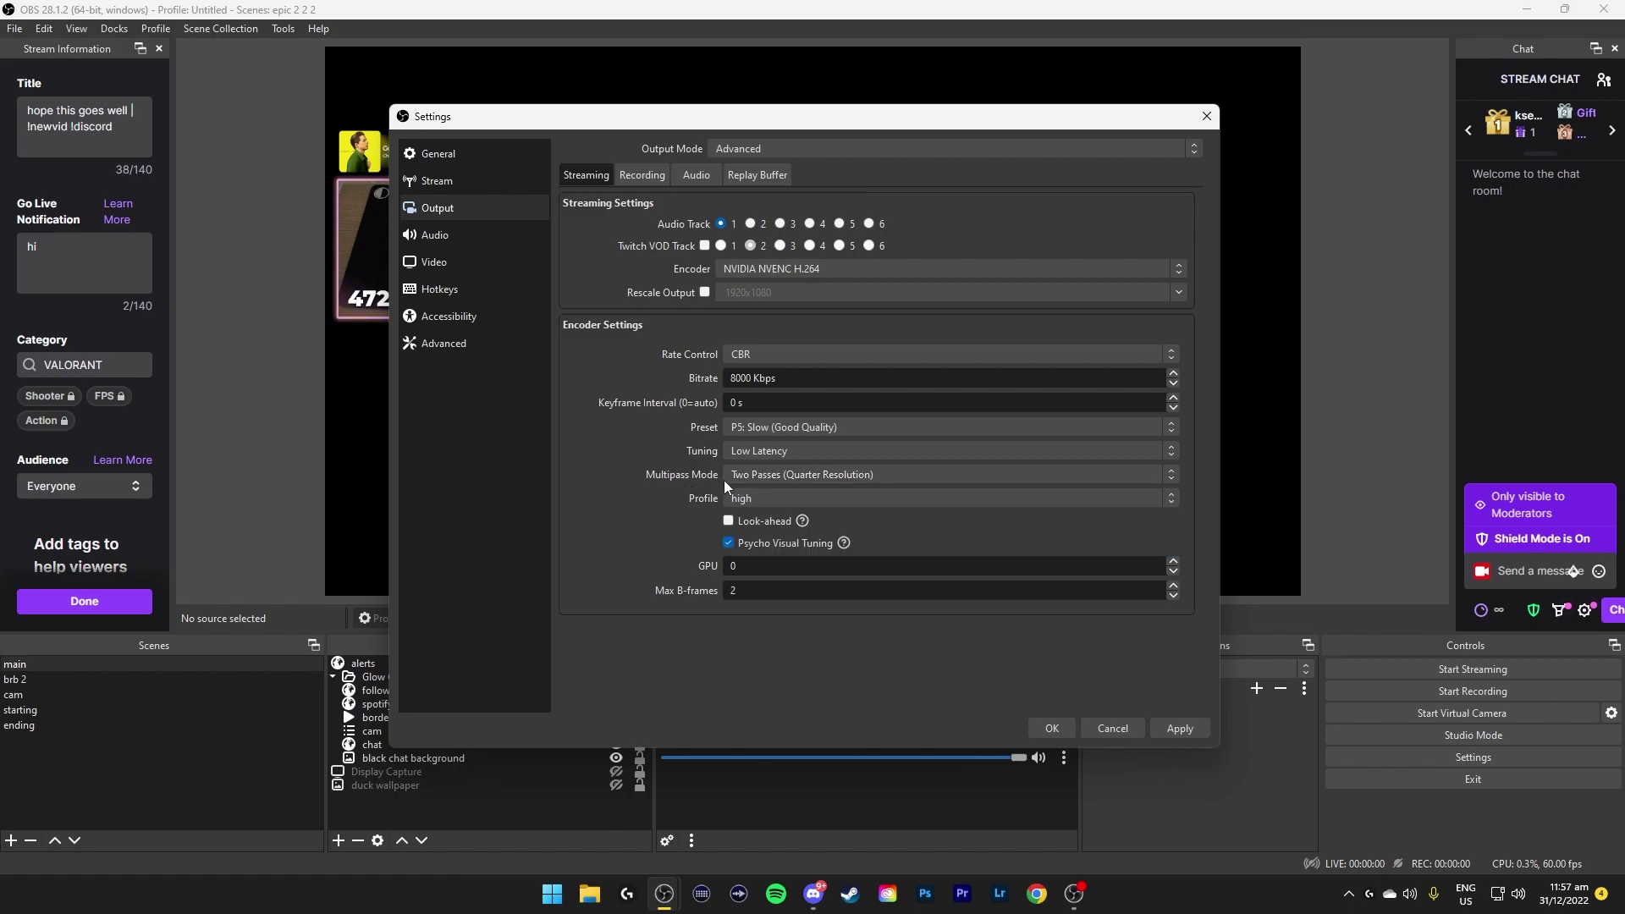
pyautogui.click(765, 476)
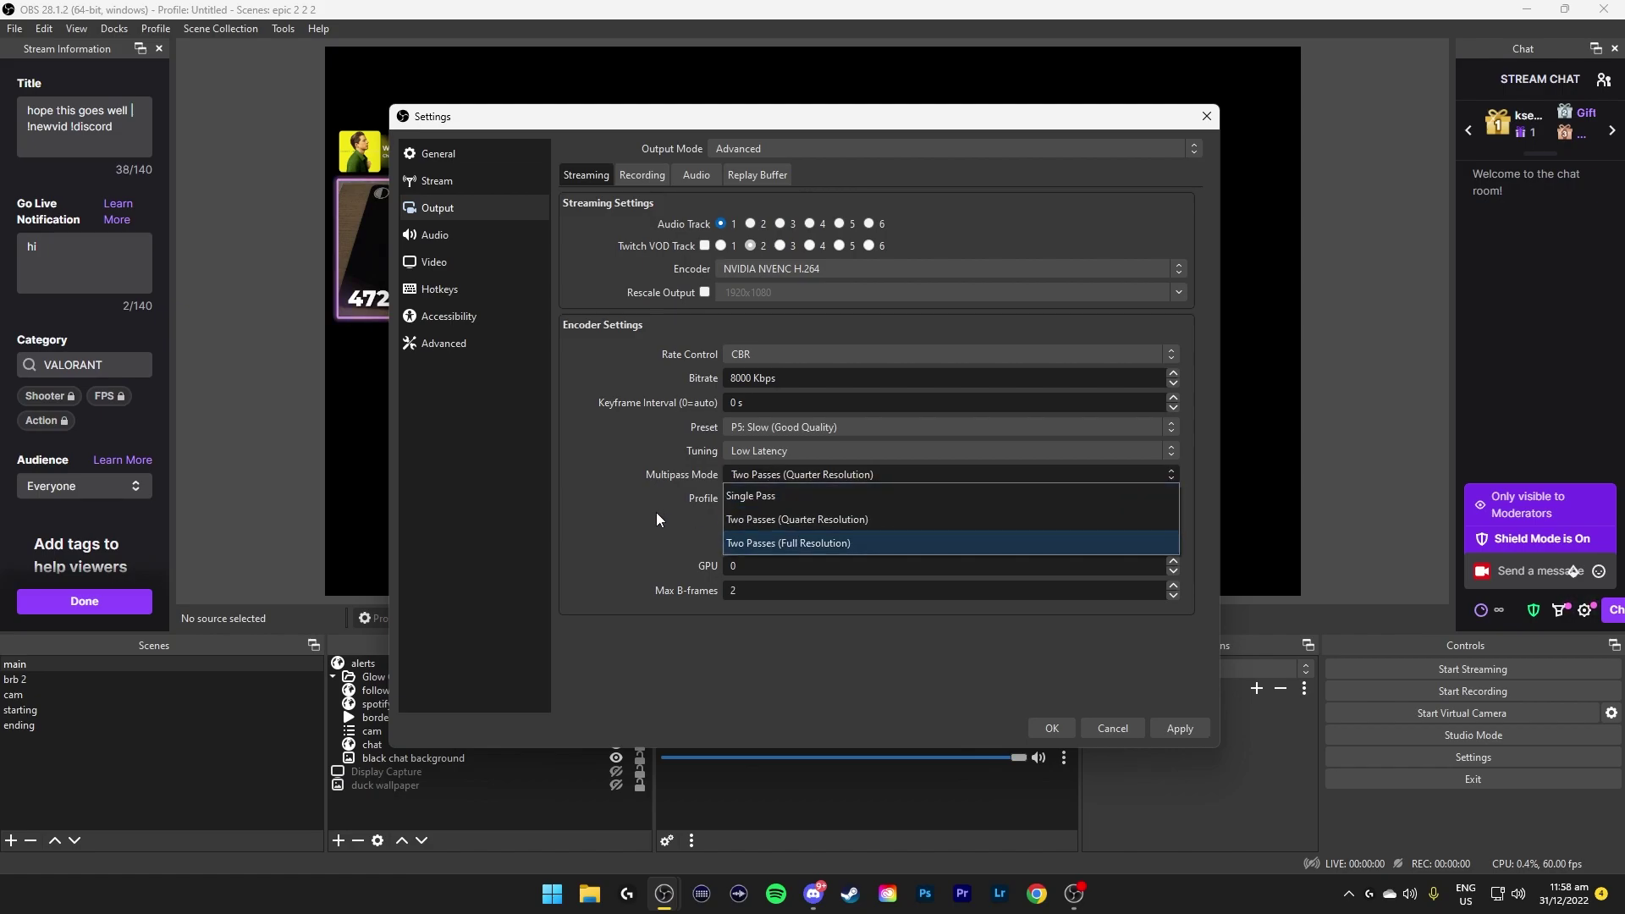
pyautogui.click(679, 489)
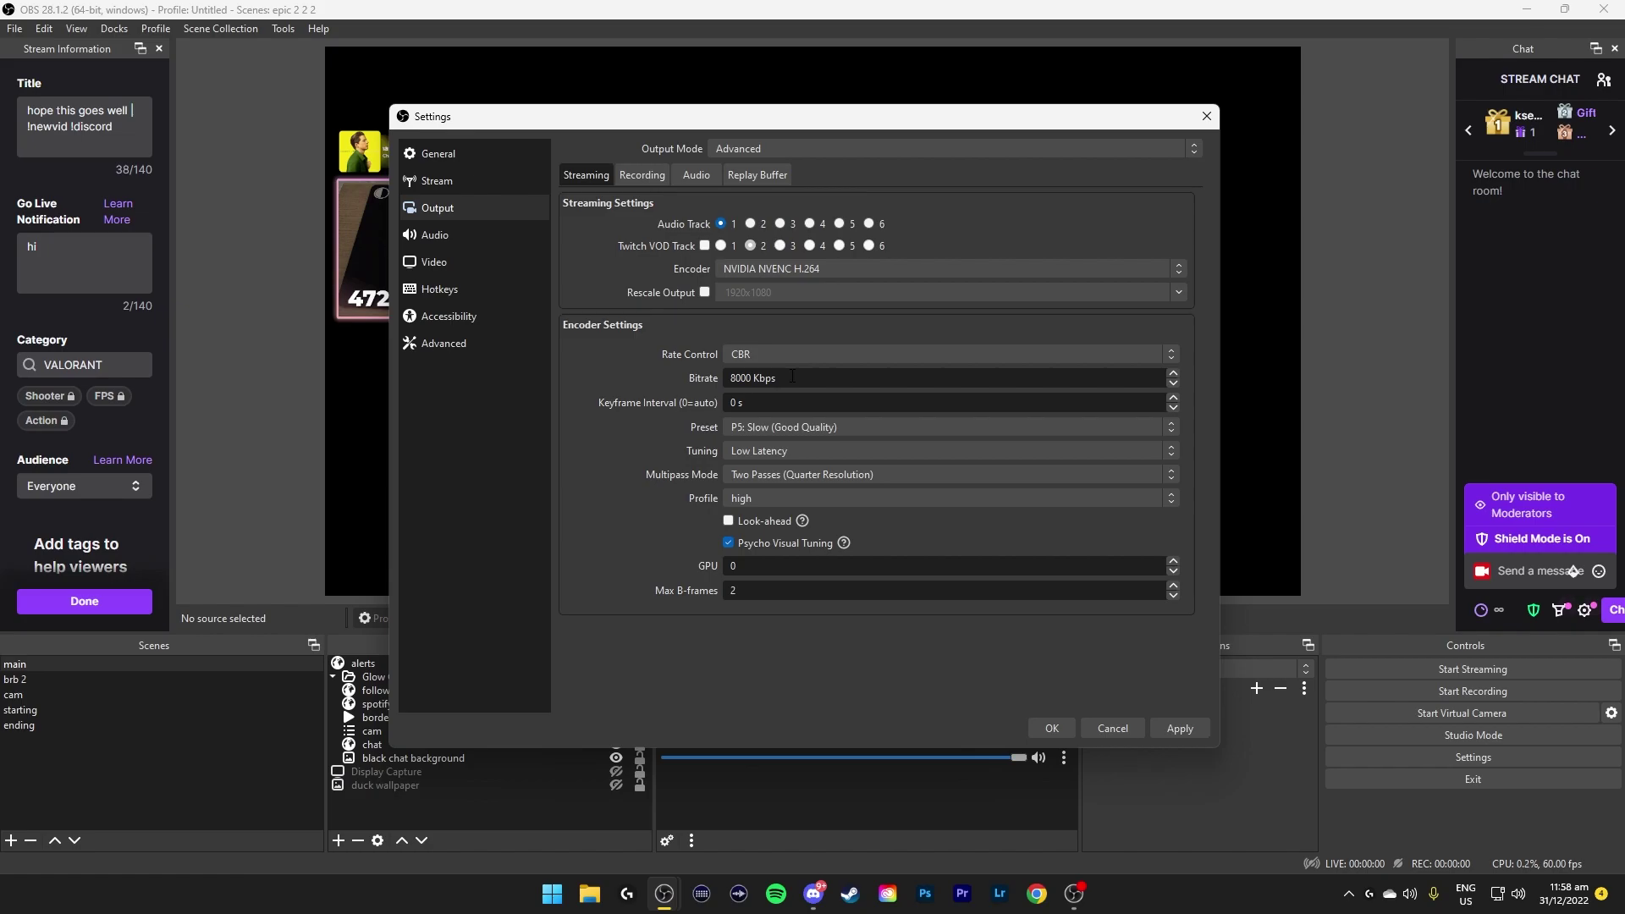
pyautogui.click(851, 480)
pyautogui.click(780, 486)
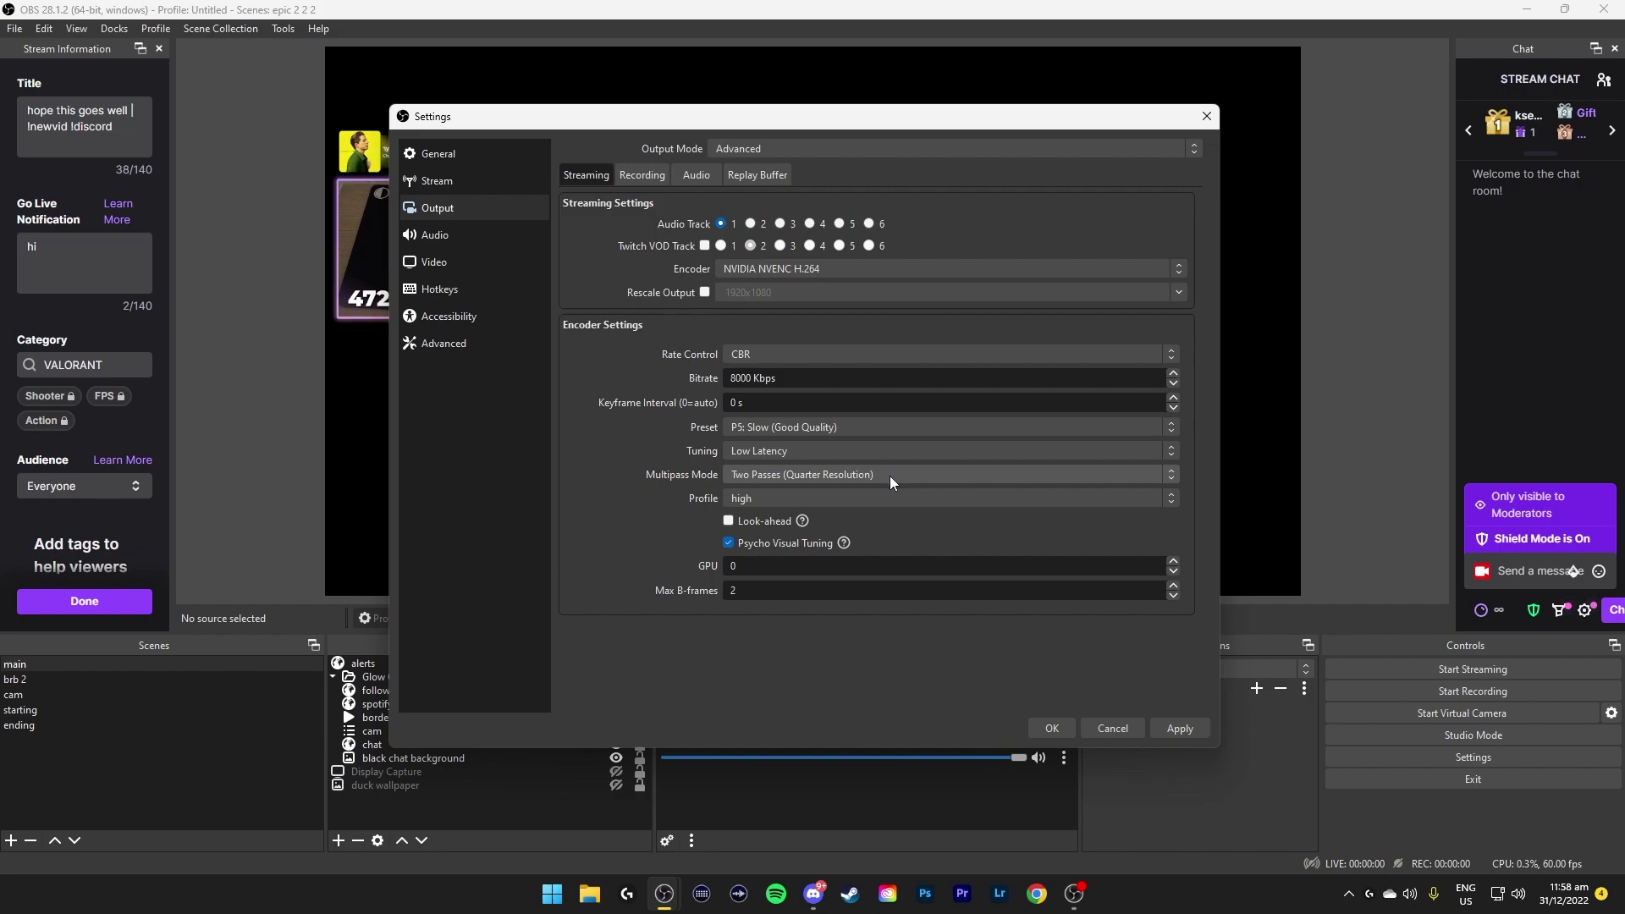
pyautogui.click(812, 497)
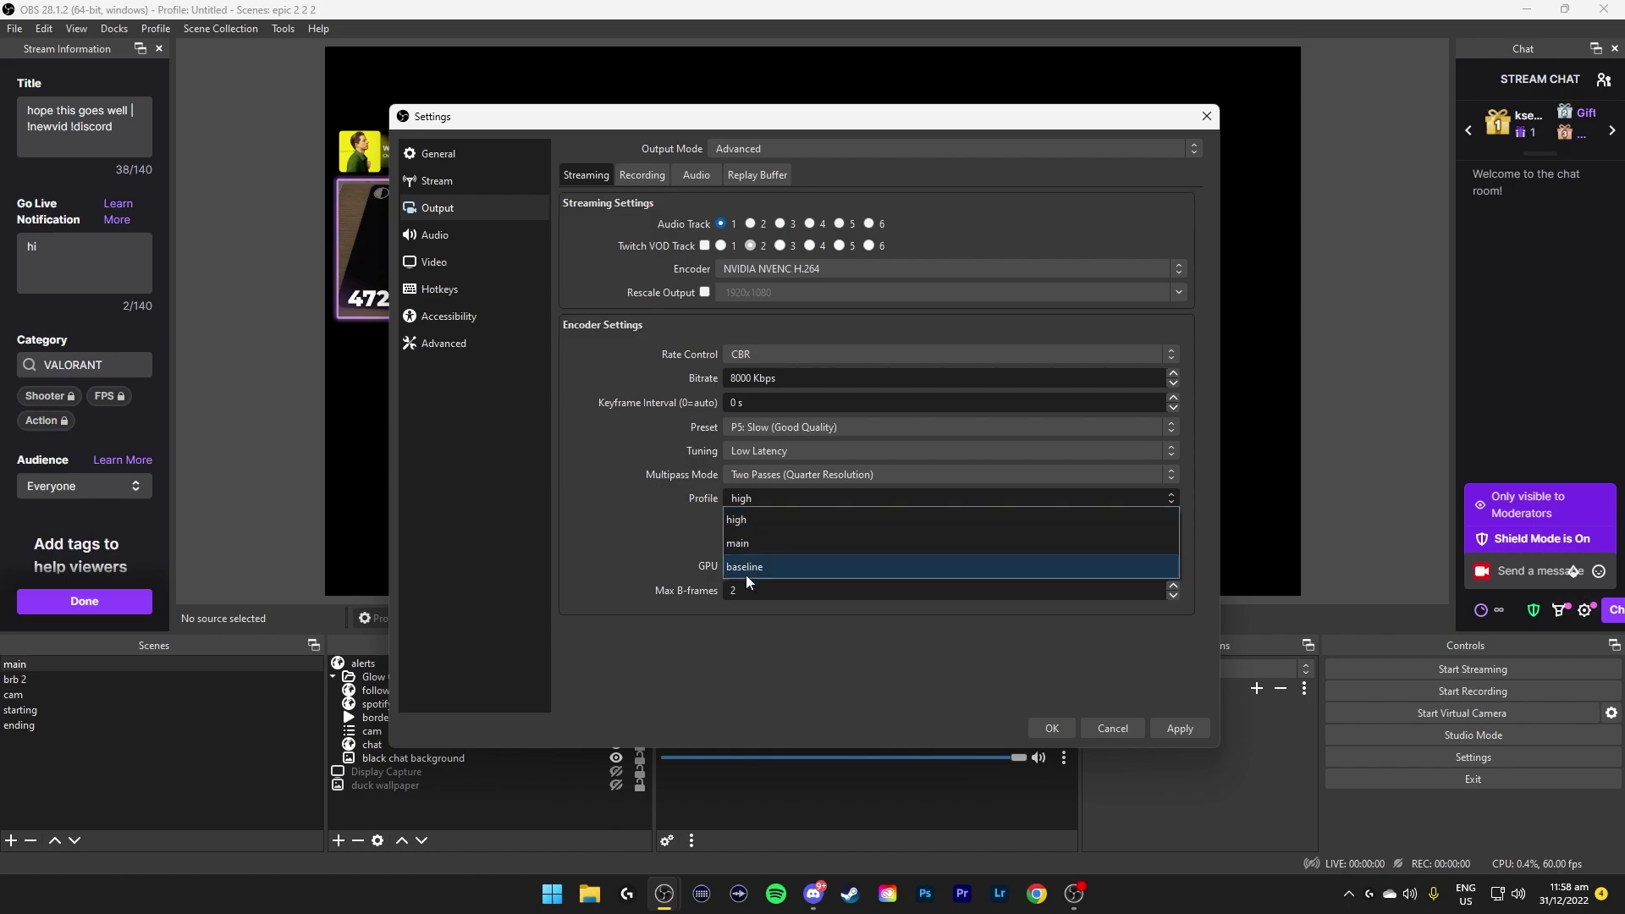
pyautogui.click(656, 532)
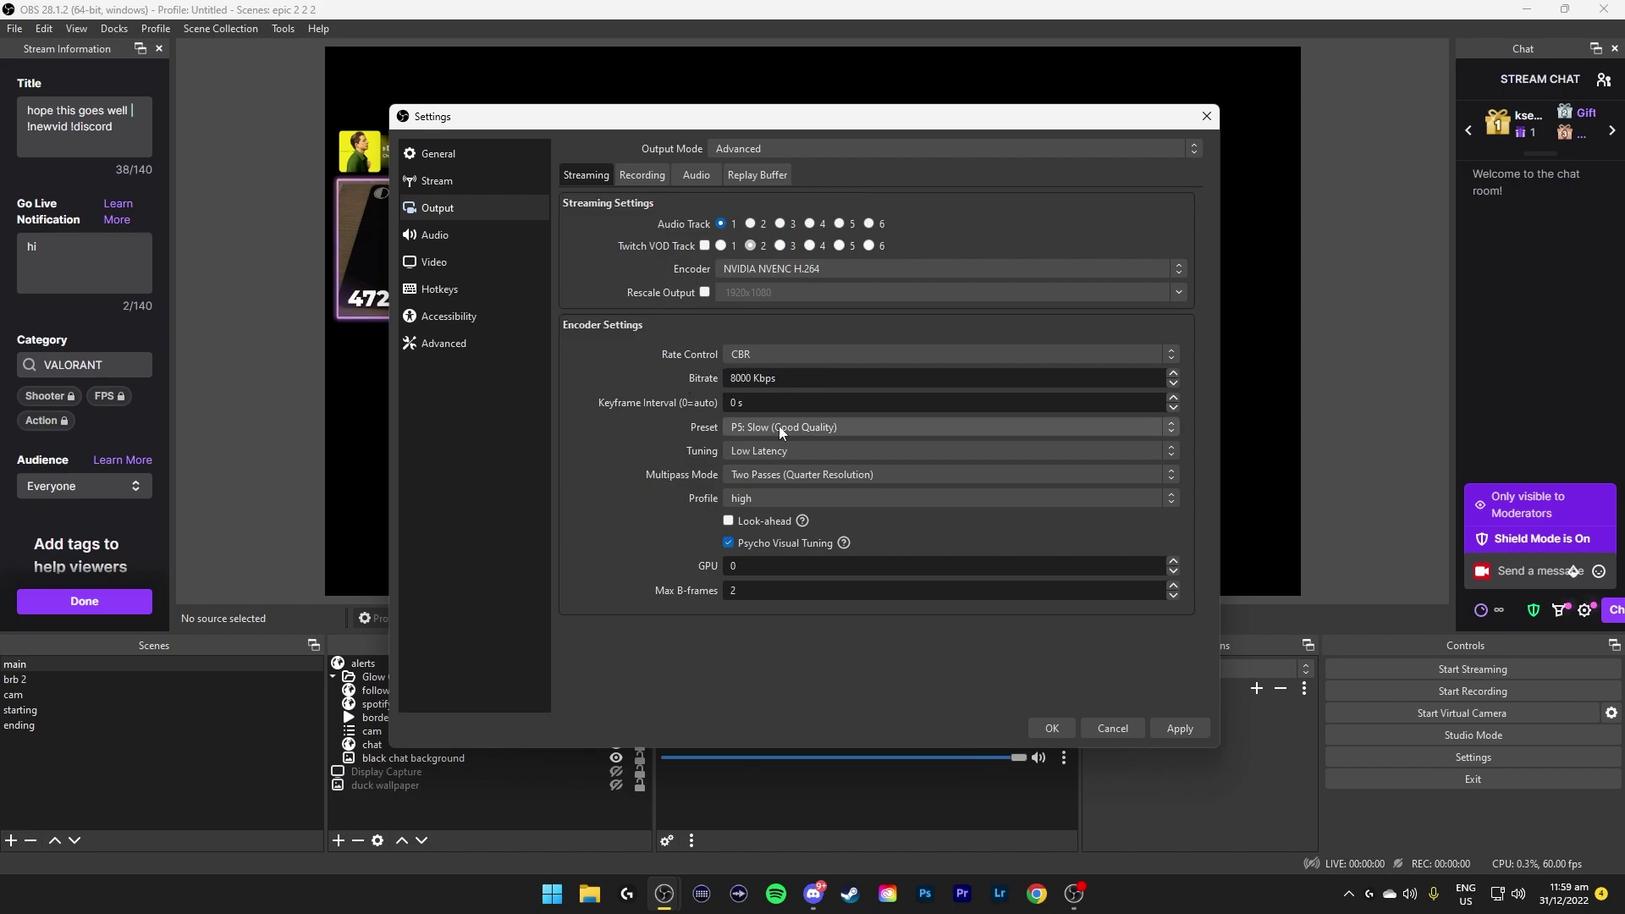
# Set the stream bitrate to 5000 Kbps and enable the Twitch VOD Track.
pyautogui.press('Tab')
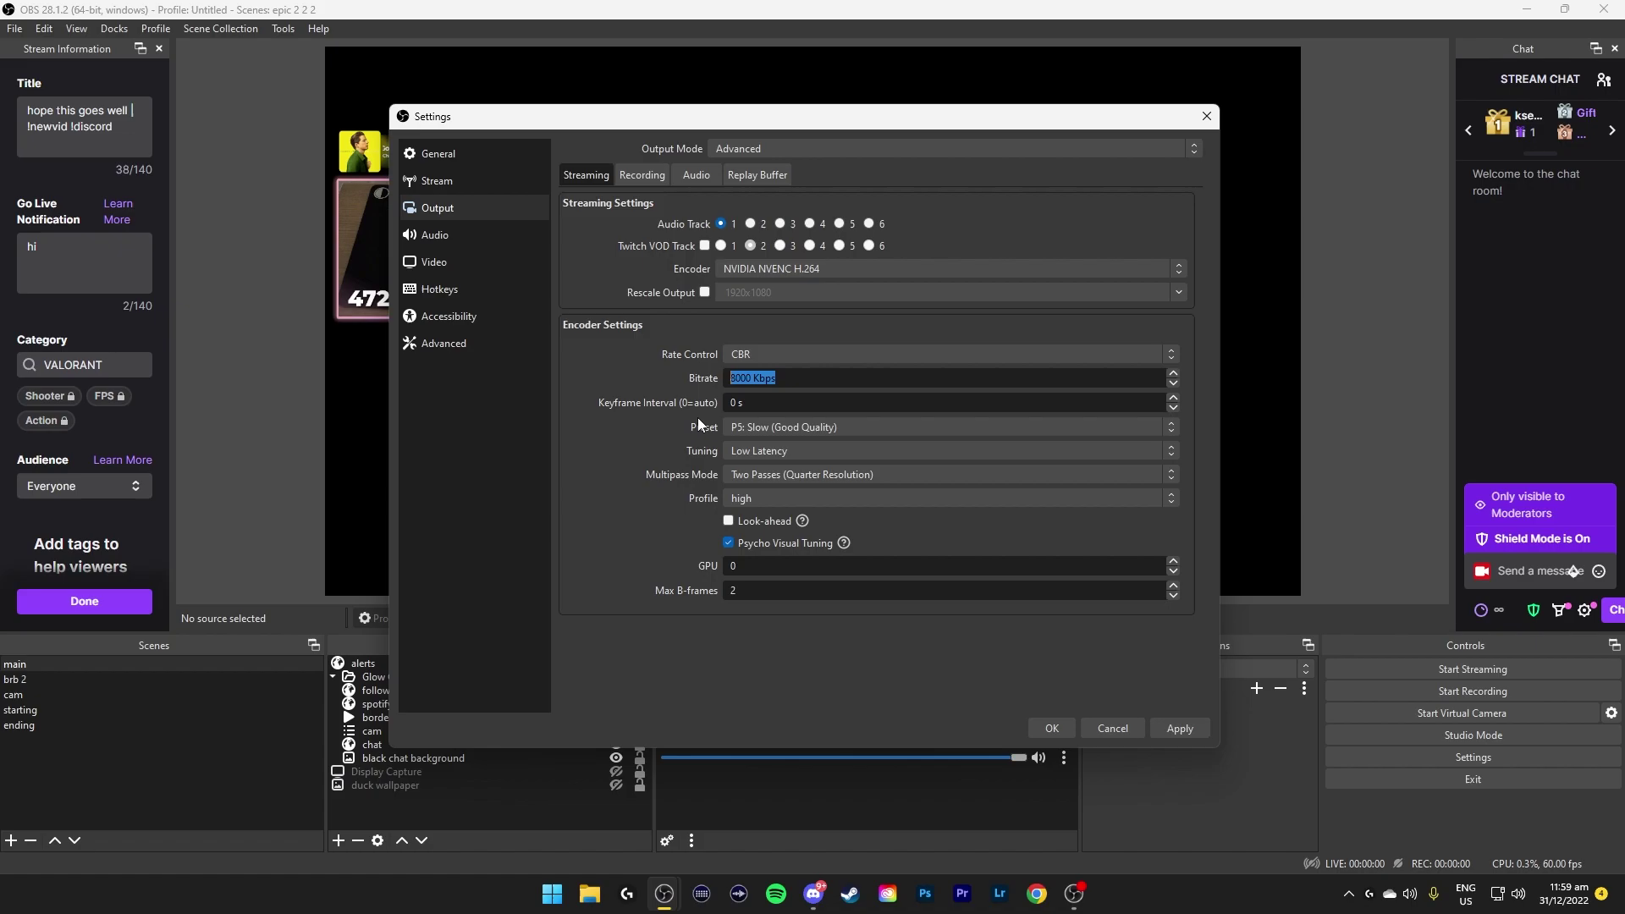
pyautogui.write('6000')
pyautogui.press('BackSpace')
pyautogui.press('BackSpace')
pyautogui.press('BackSpace')
pyautogui.press('BackSpace')
pyautogui.write('5000')
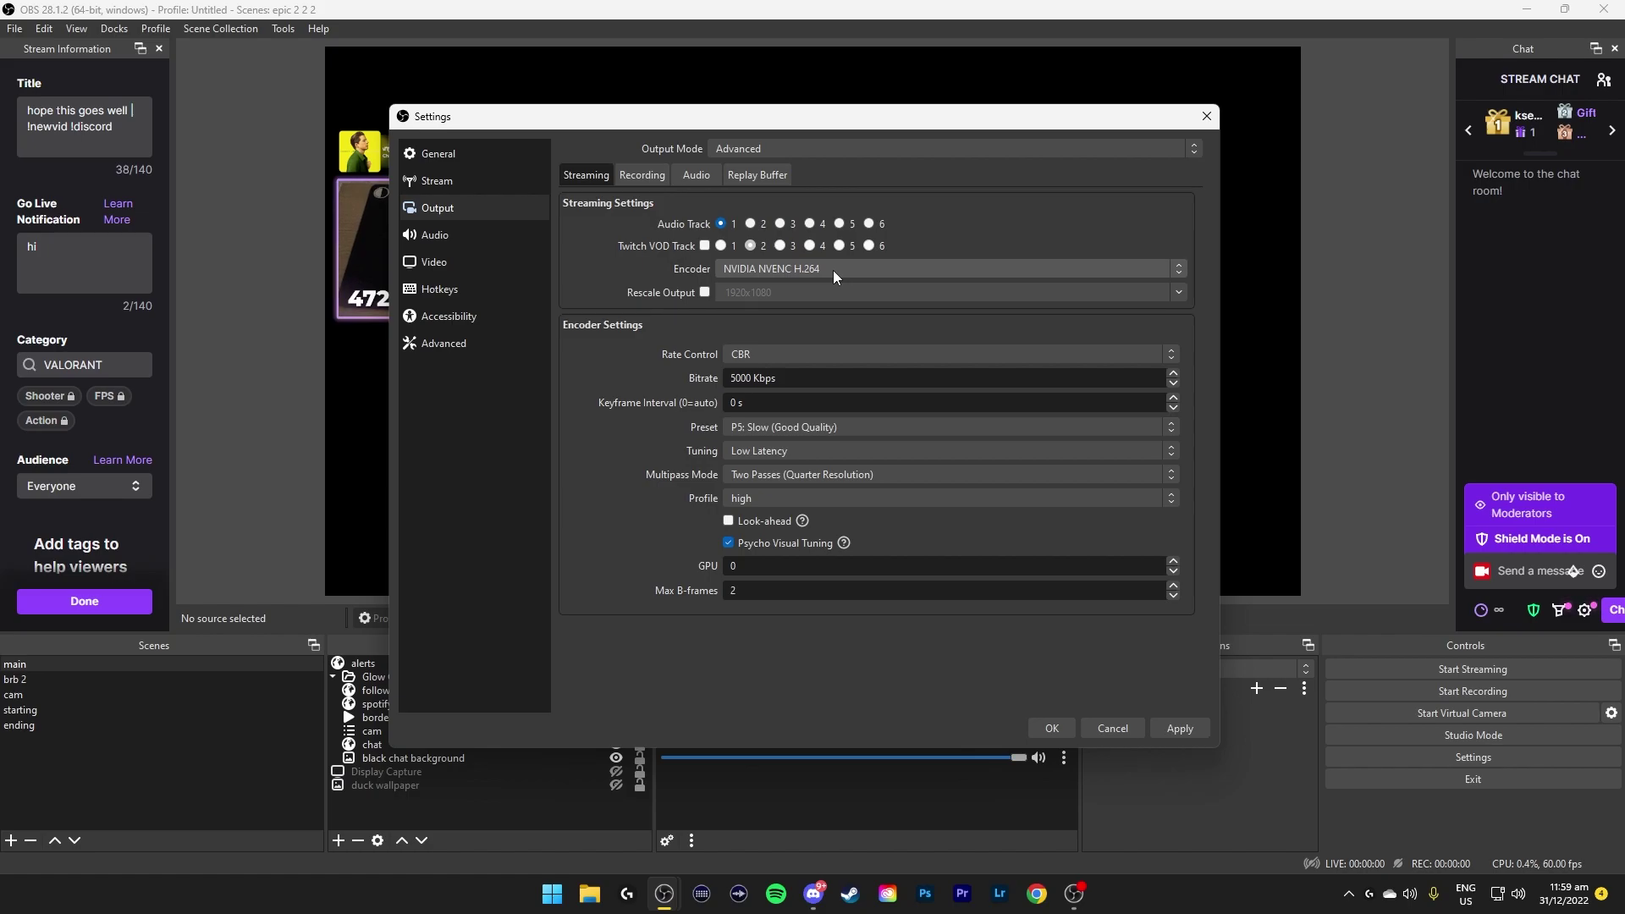
pyautogui.click(707, 245)
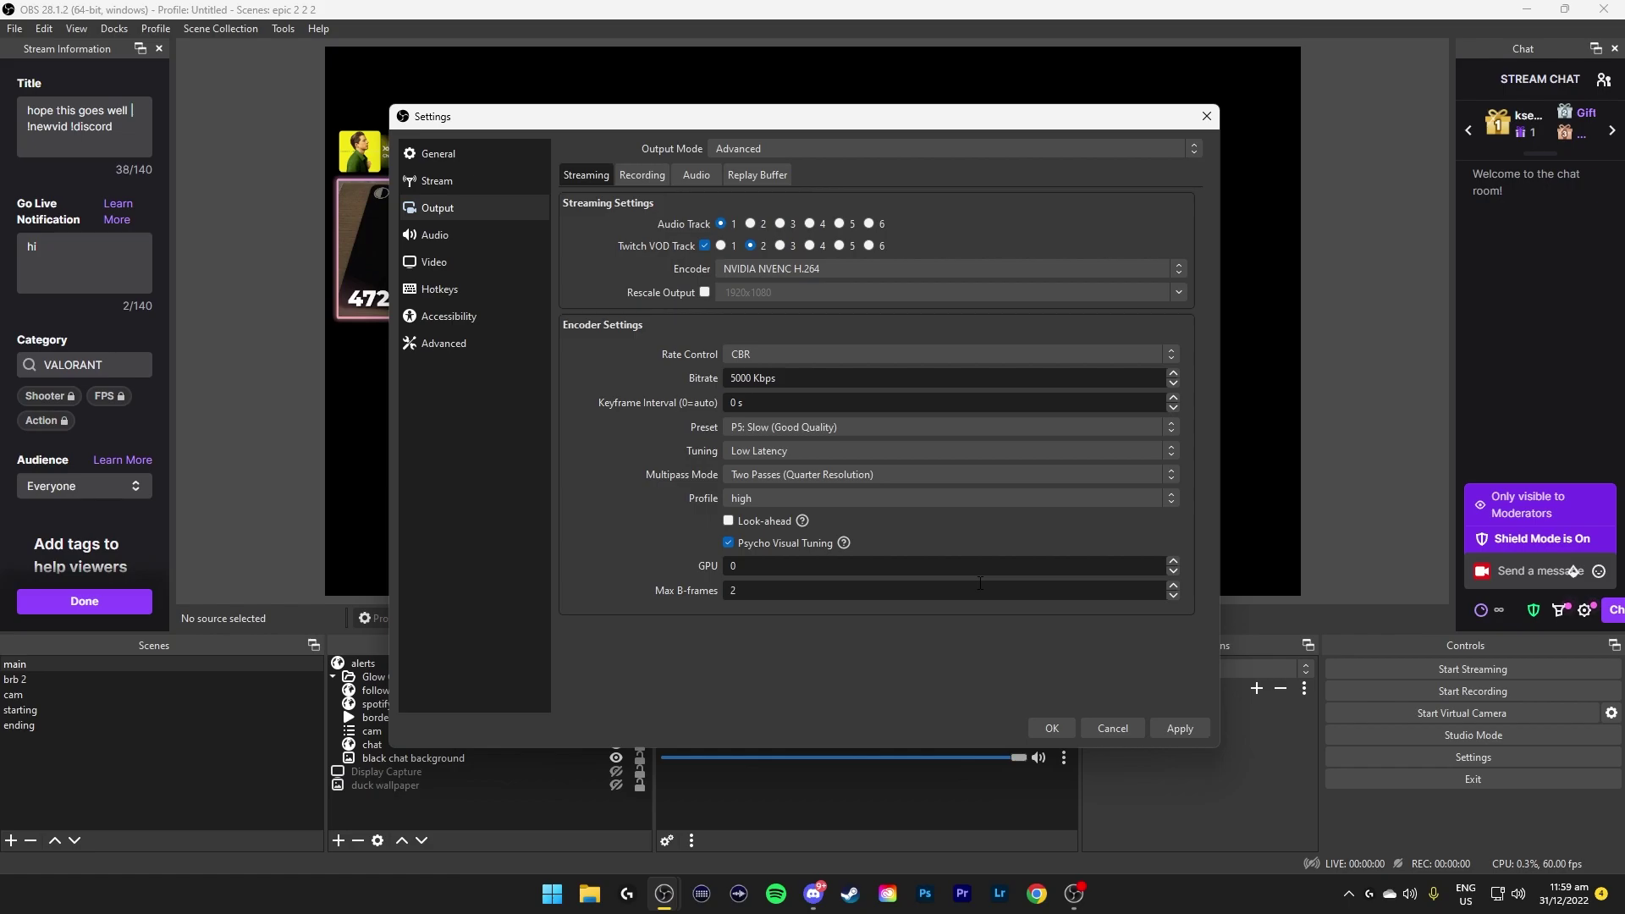
pyautogui.click(642, 176)
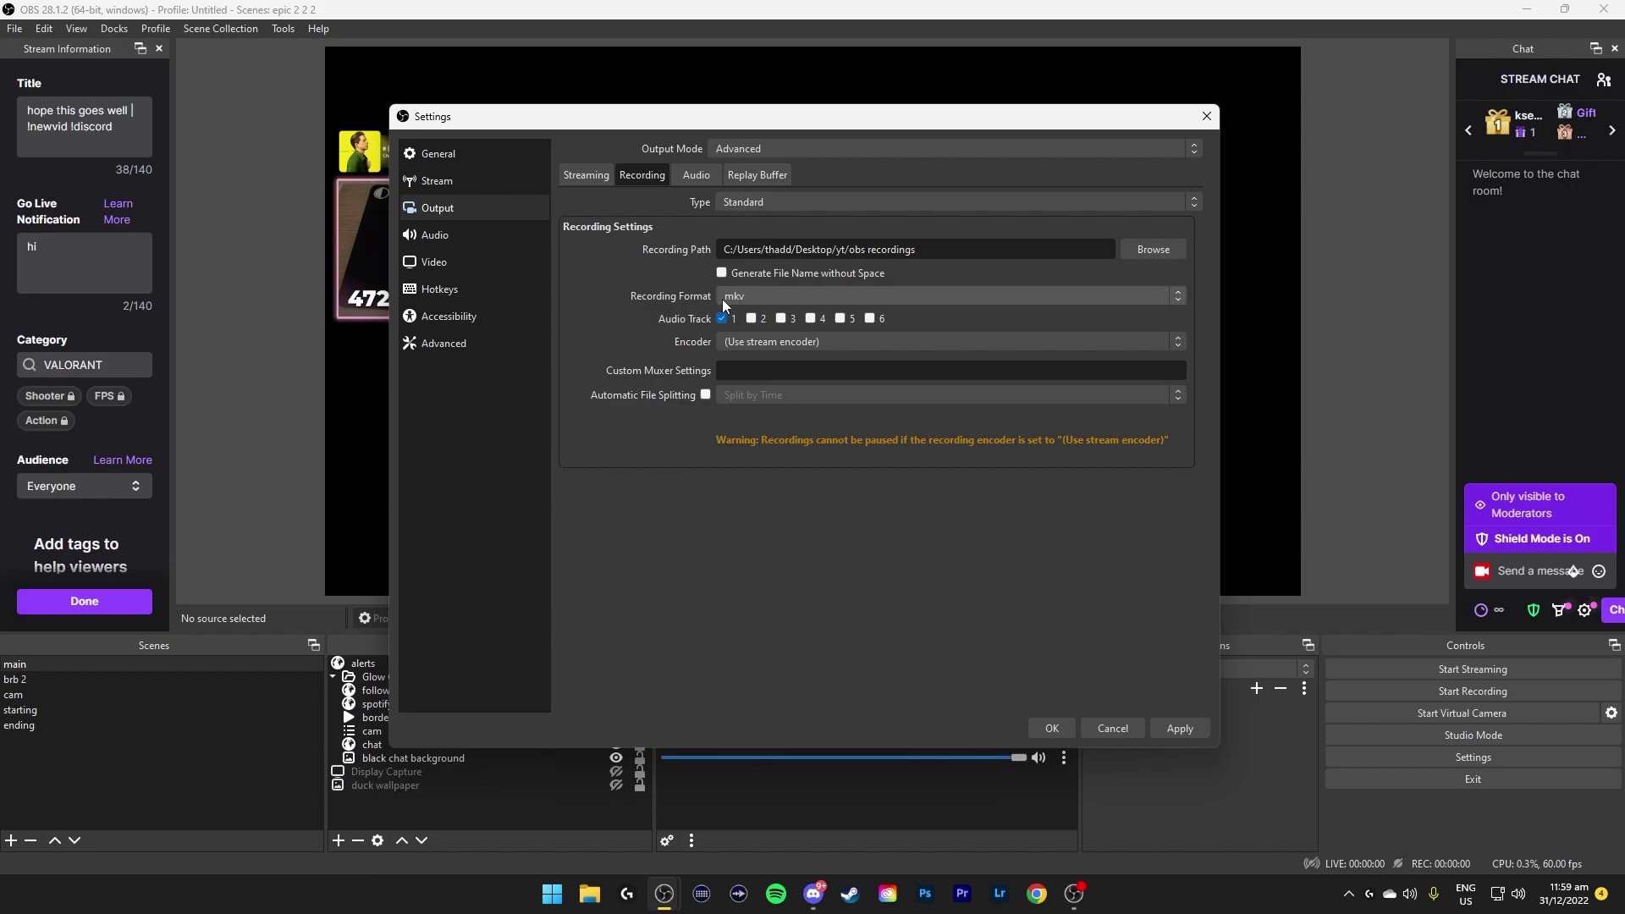
pyautogui.click(752, 297)
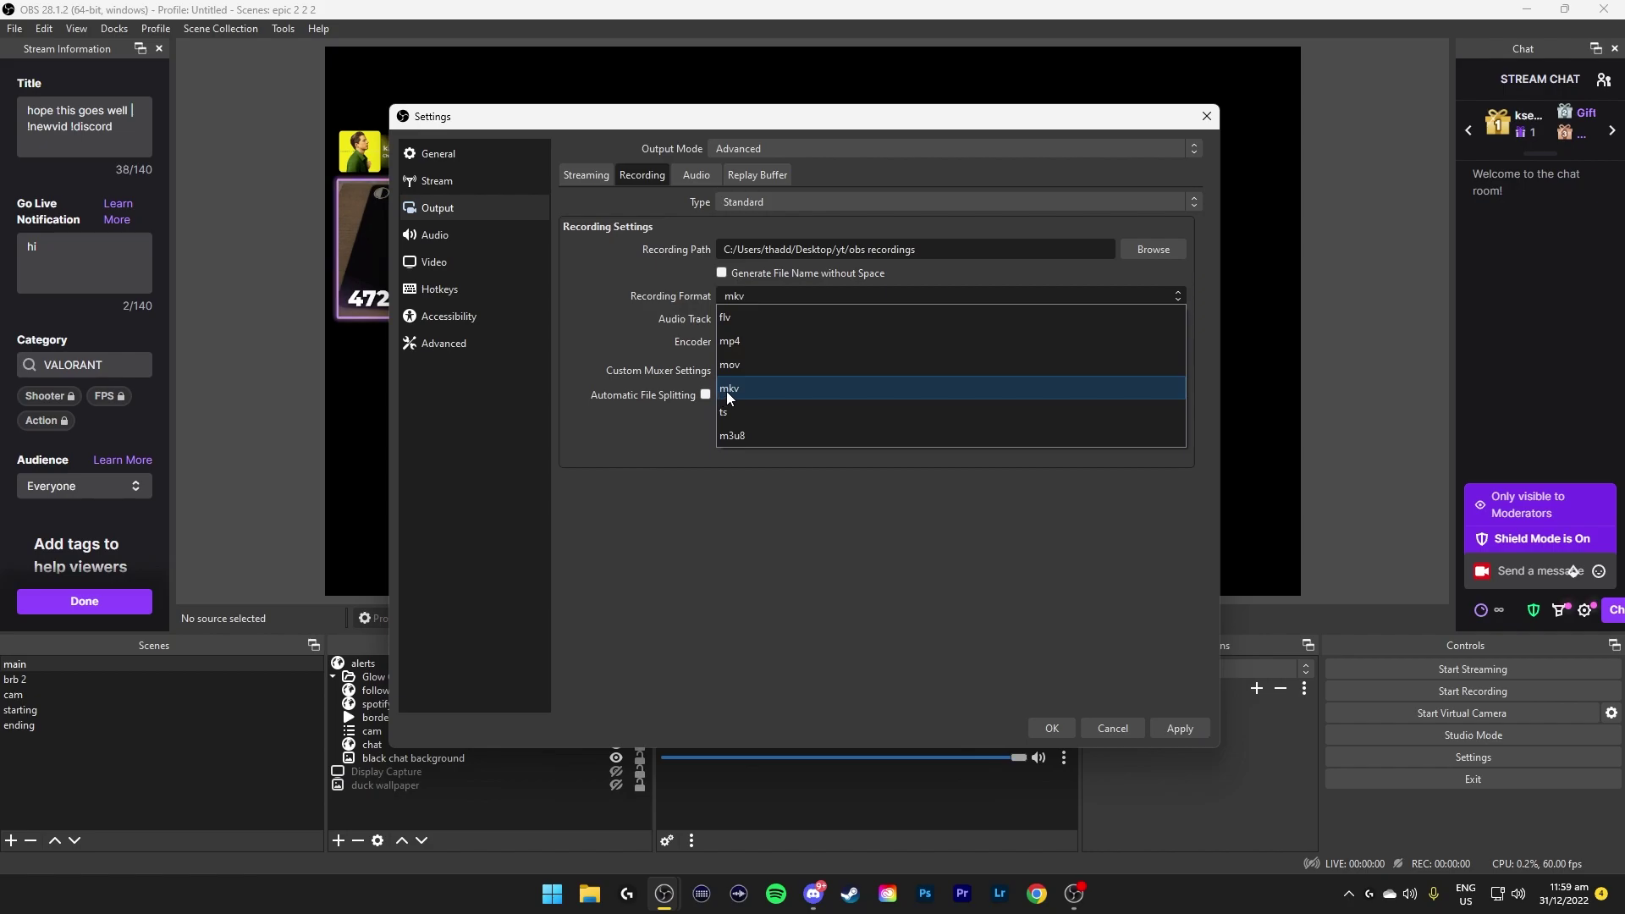
pyautogui.click(657, 348)
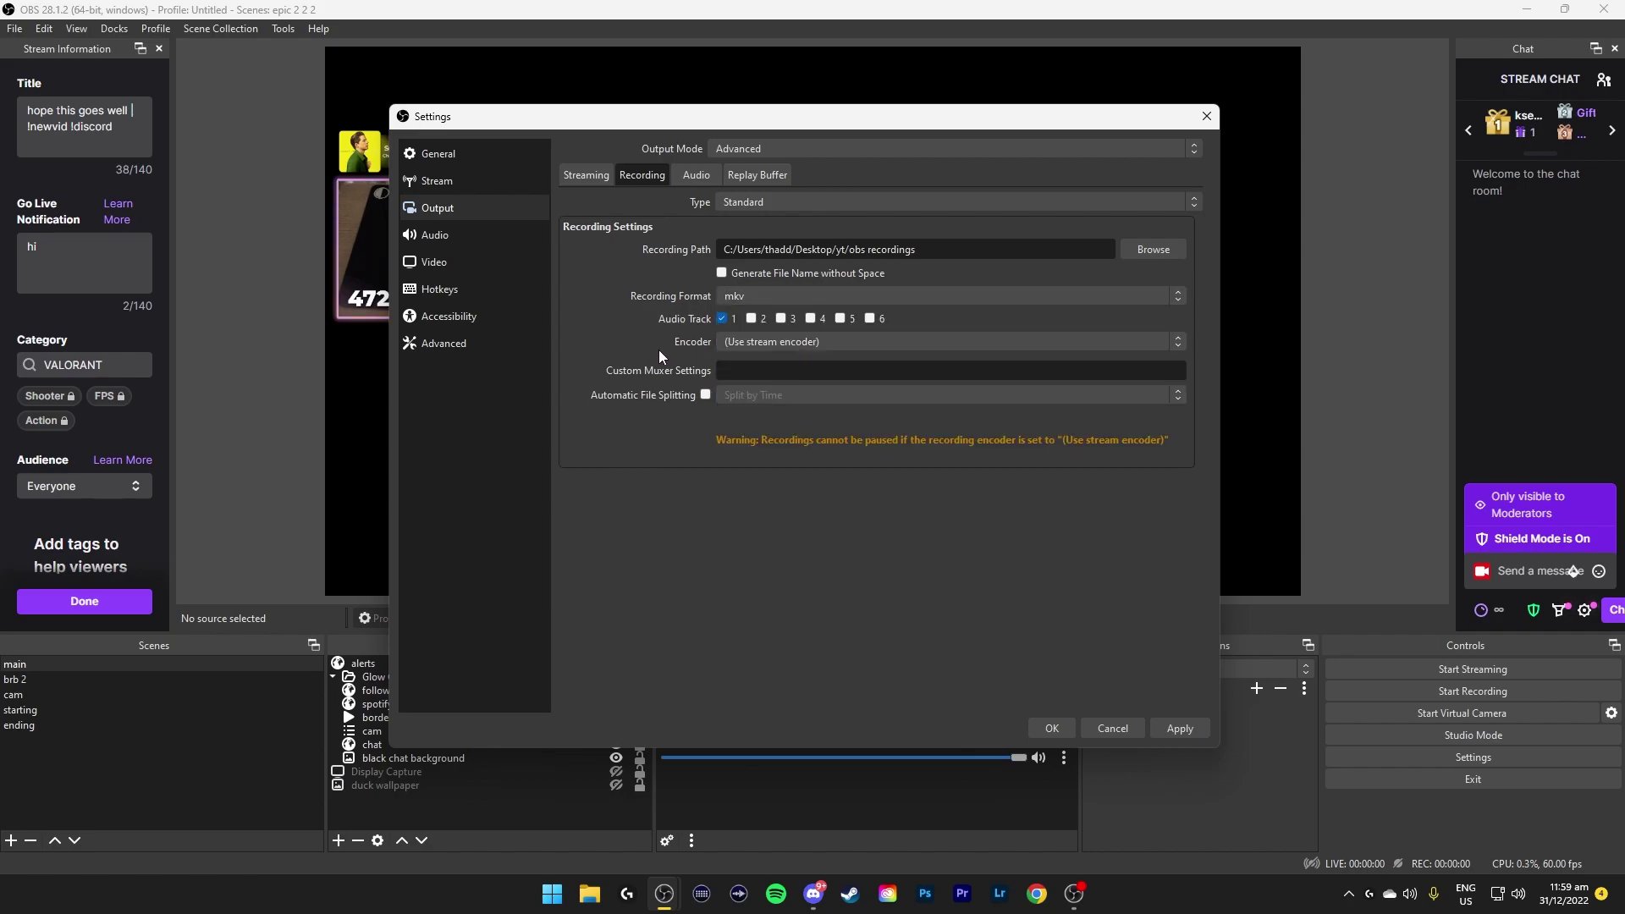
pyautogui.click(751, 318)
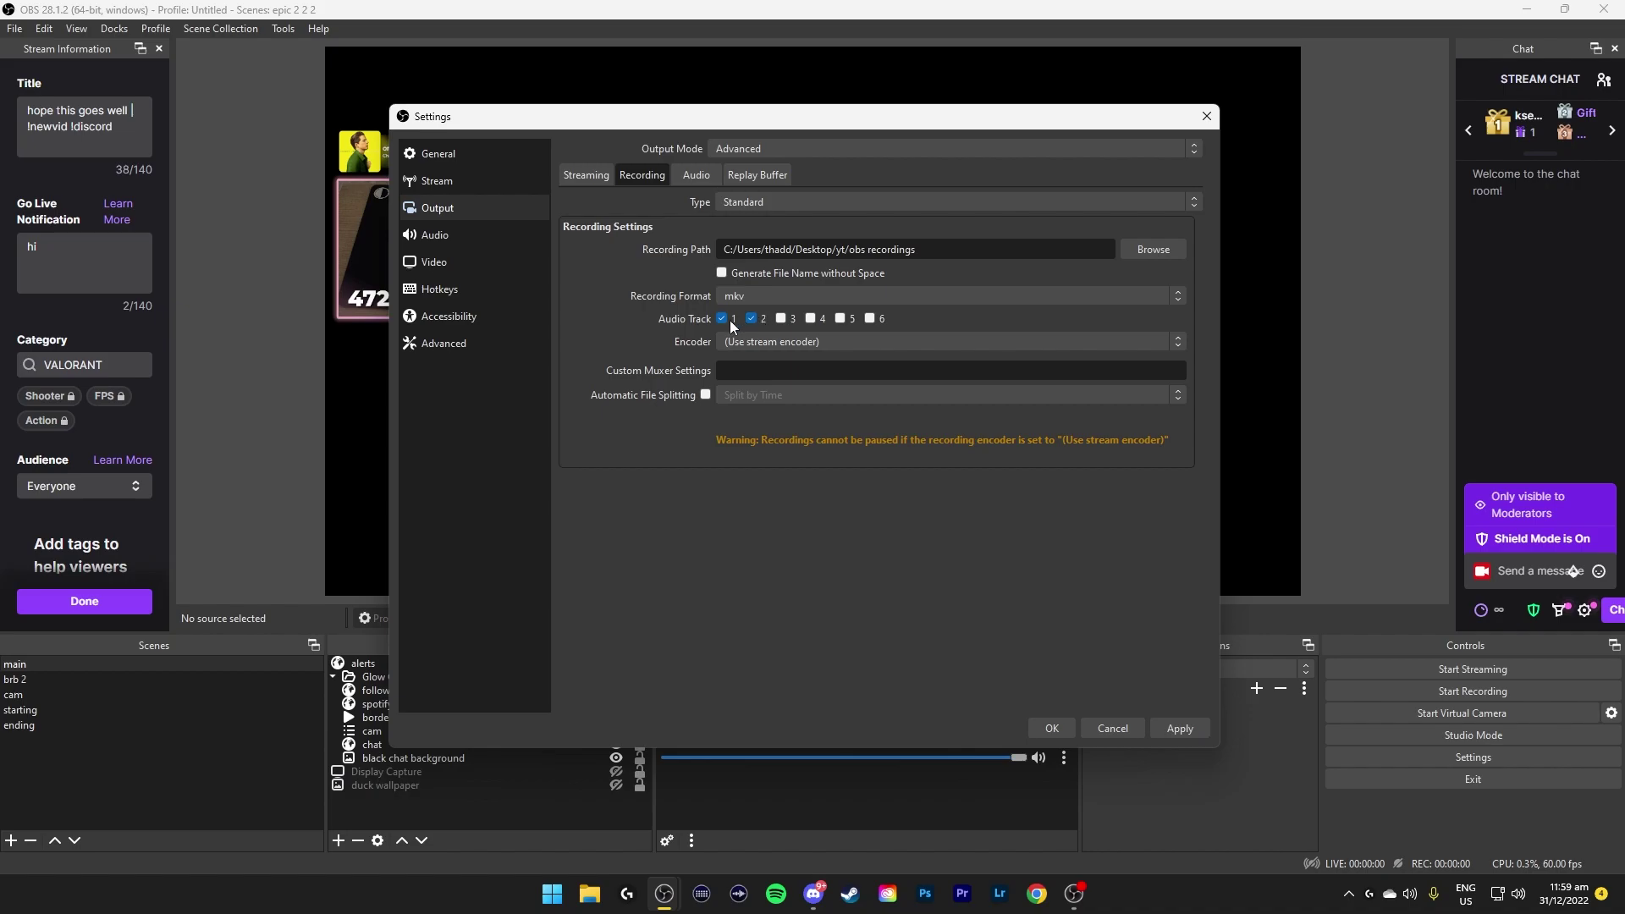
pyautogui.click(848, 318)
pyautogui.click(870, 319)
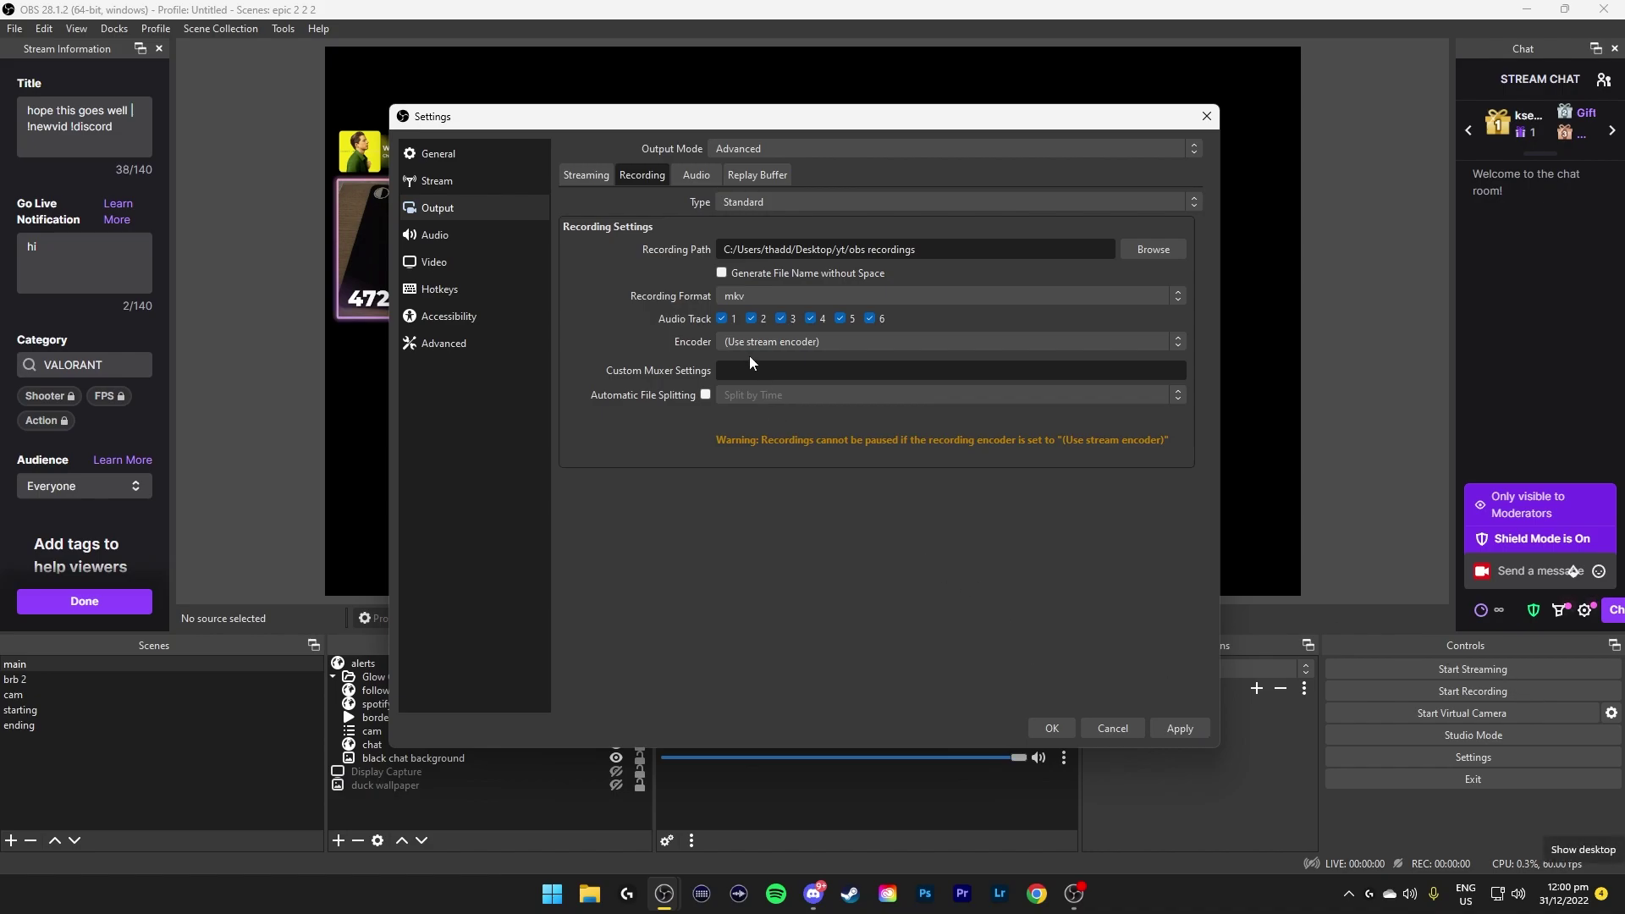
pyautogui.click(784, 318)
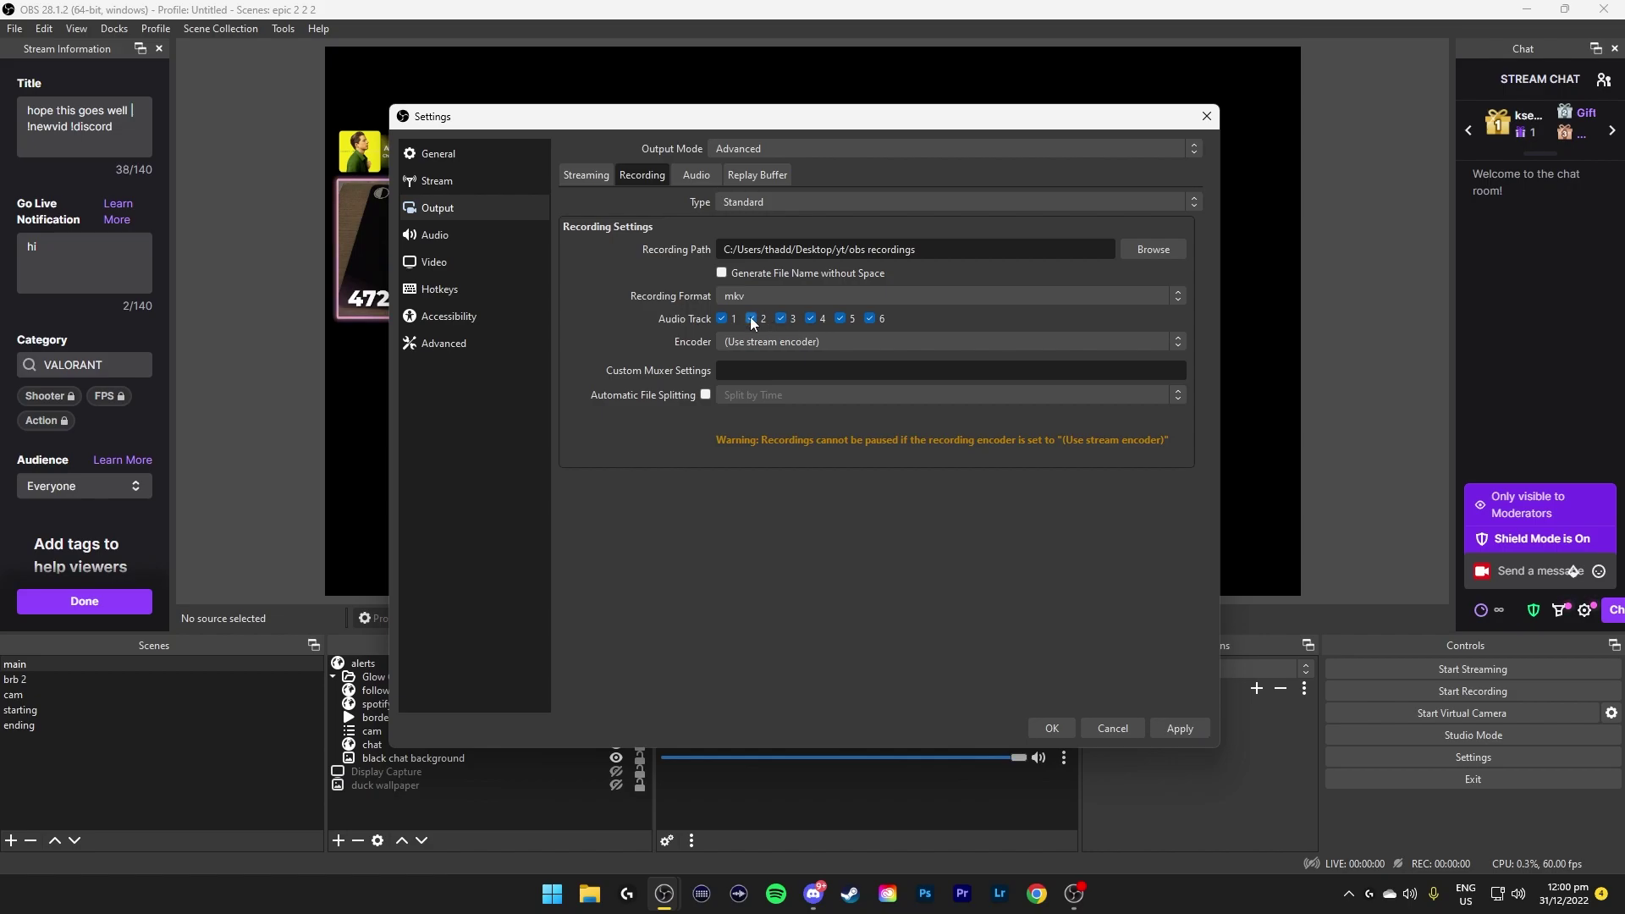
pyautogui.click(819, 343)
pyautogui.click(586, 175)
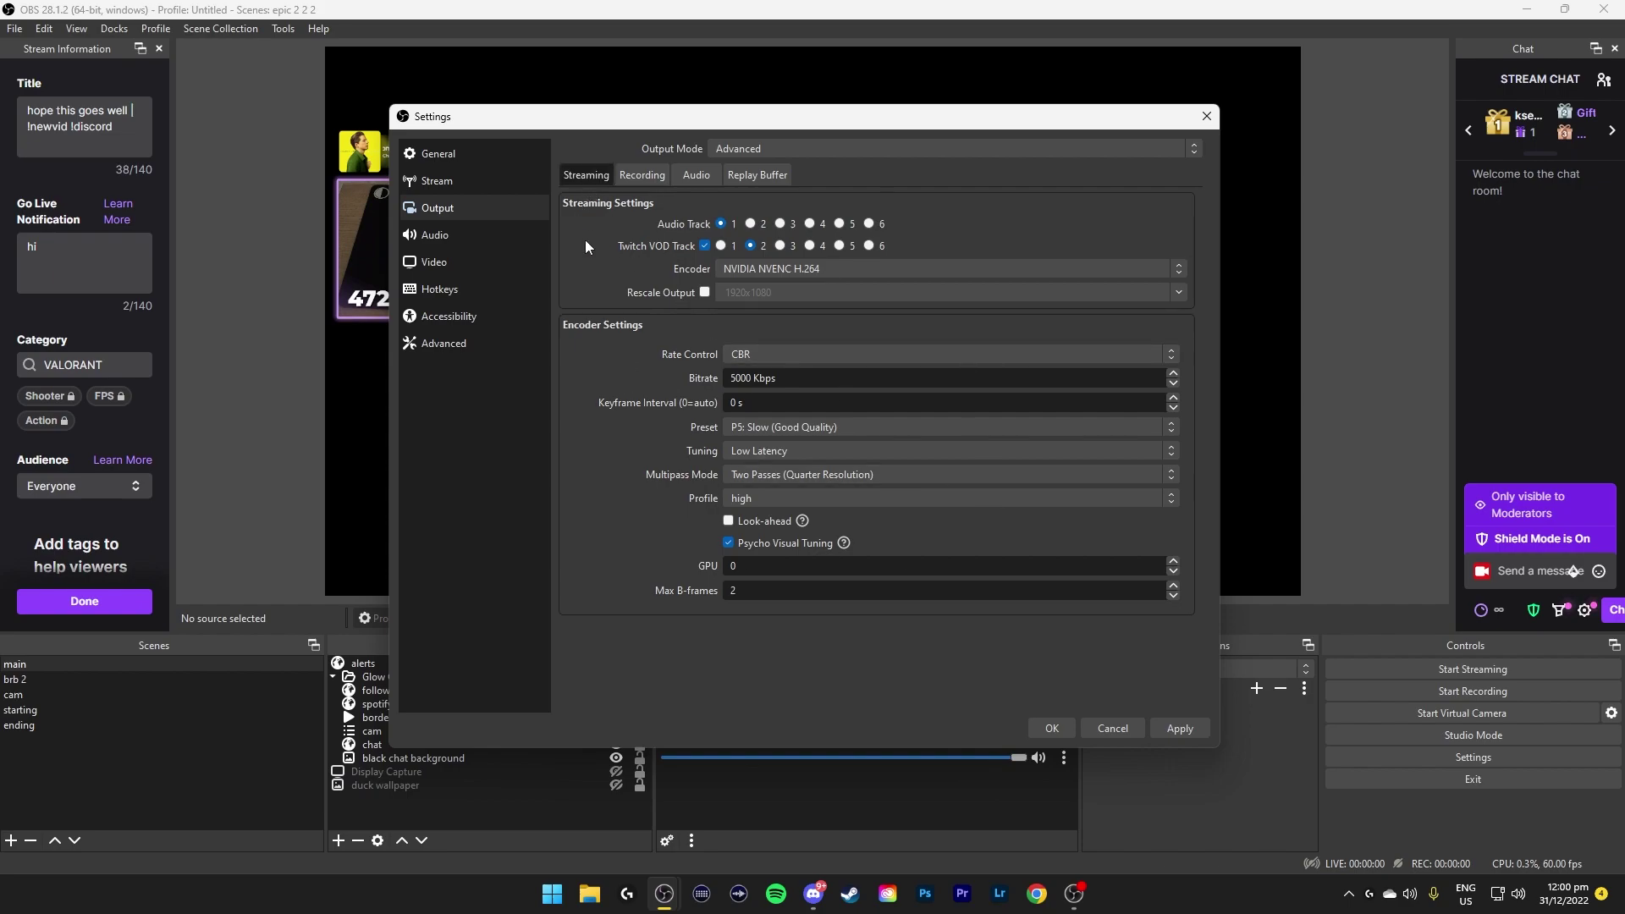
# Set Track 1's audio bitrate to 320 on the Audio tab.
pyautogui.click(698, 178)
pyautogui.click(755, 223)
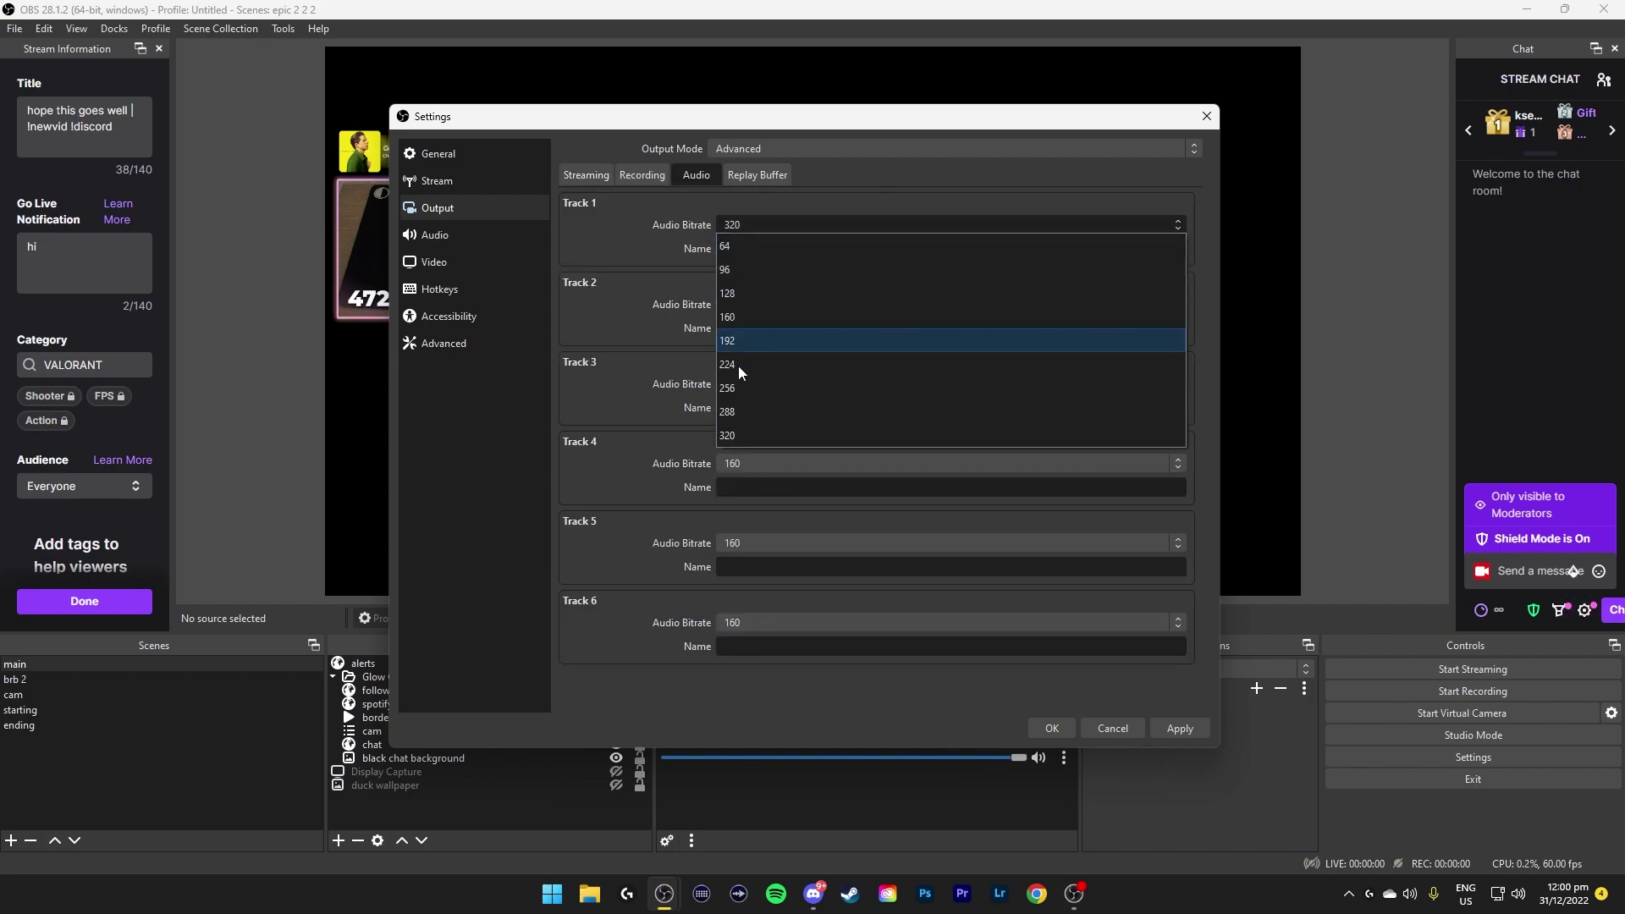
pyautogui.click(732, 436)
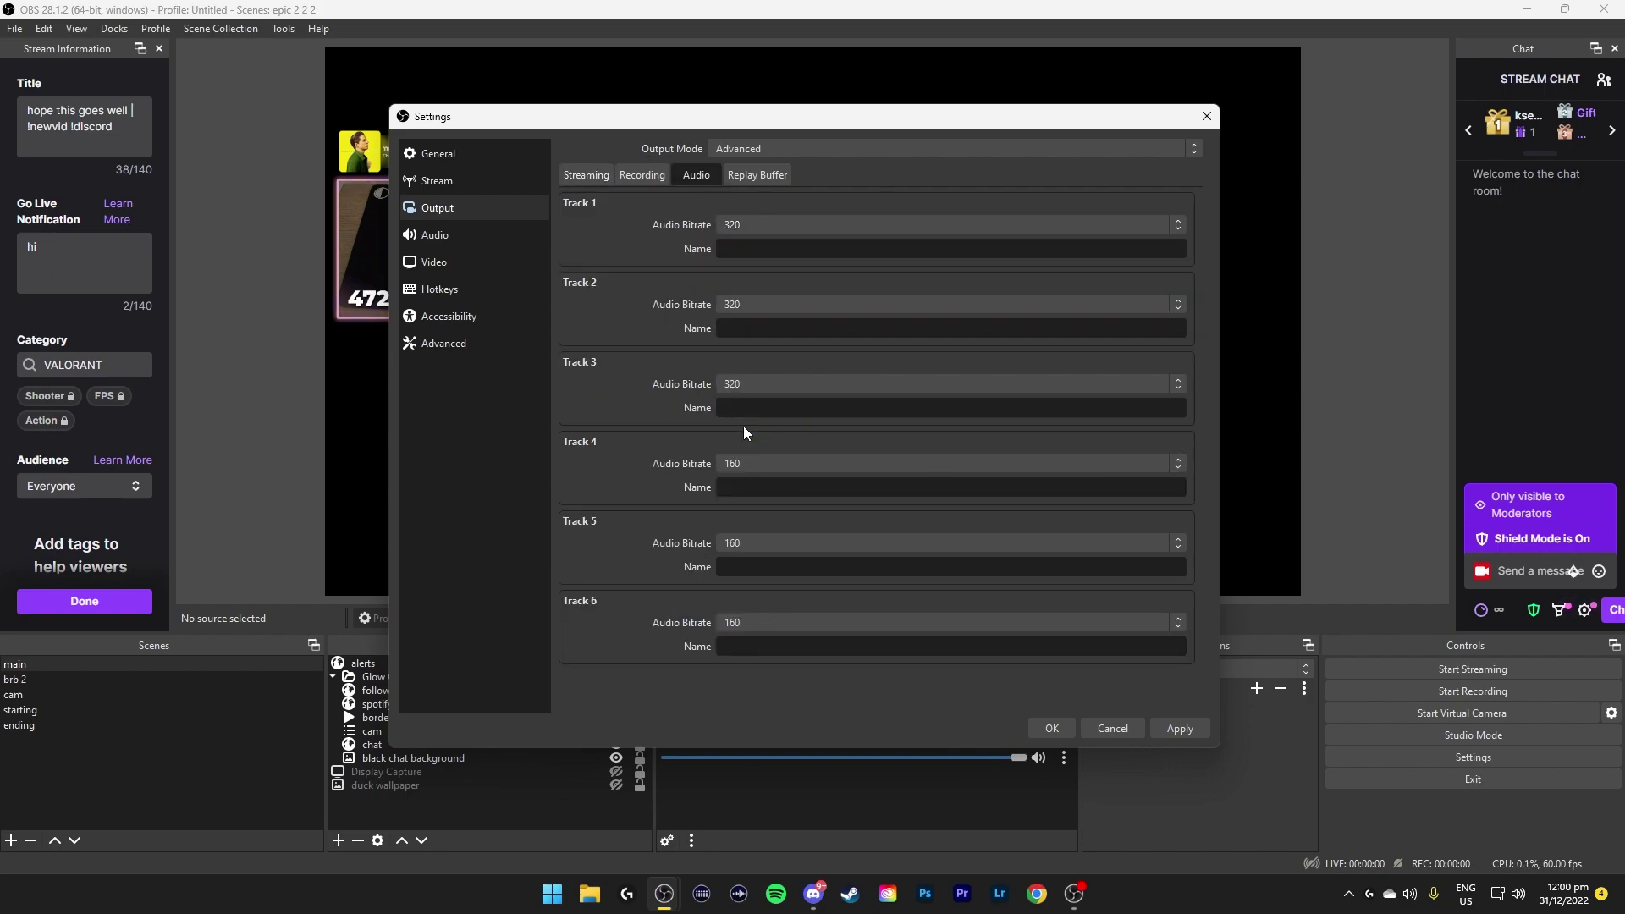
pyautogui.click(726, 226)
pyautogui.click(587, 174)
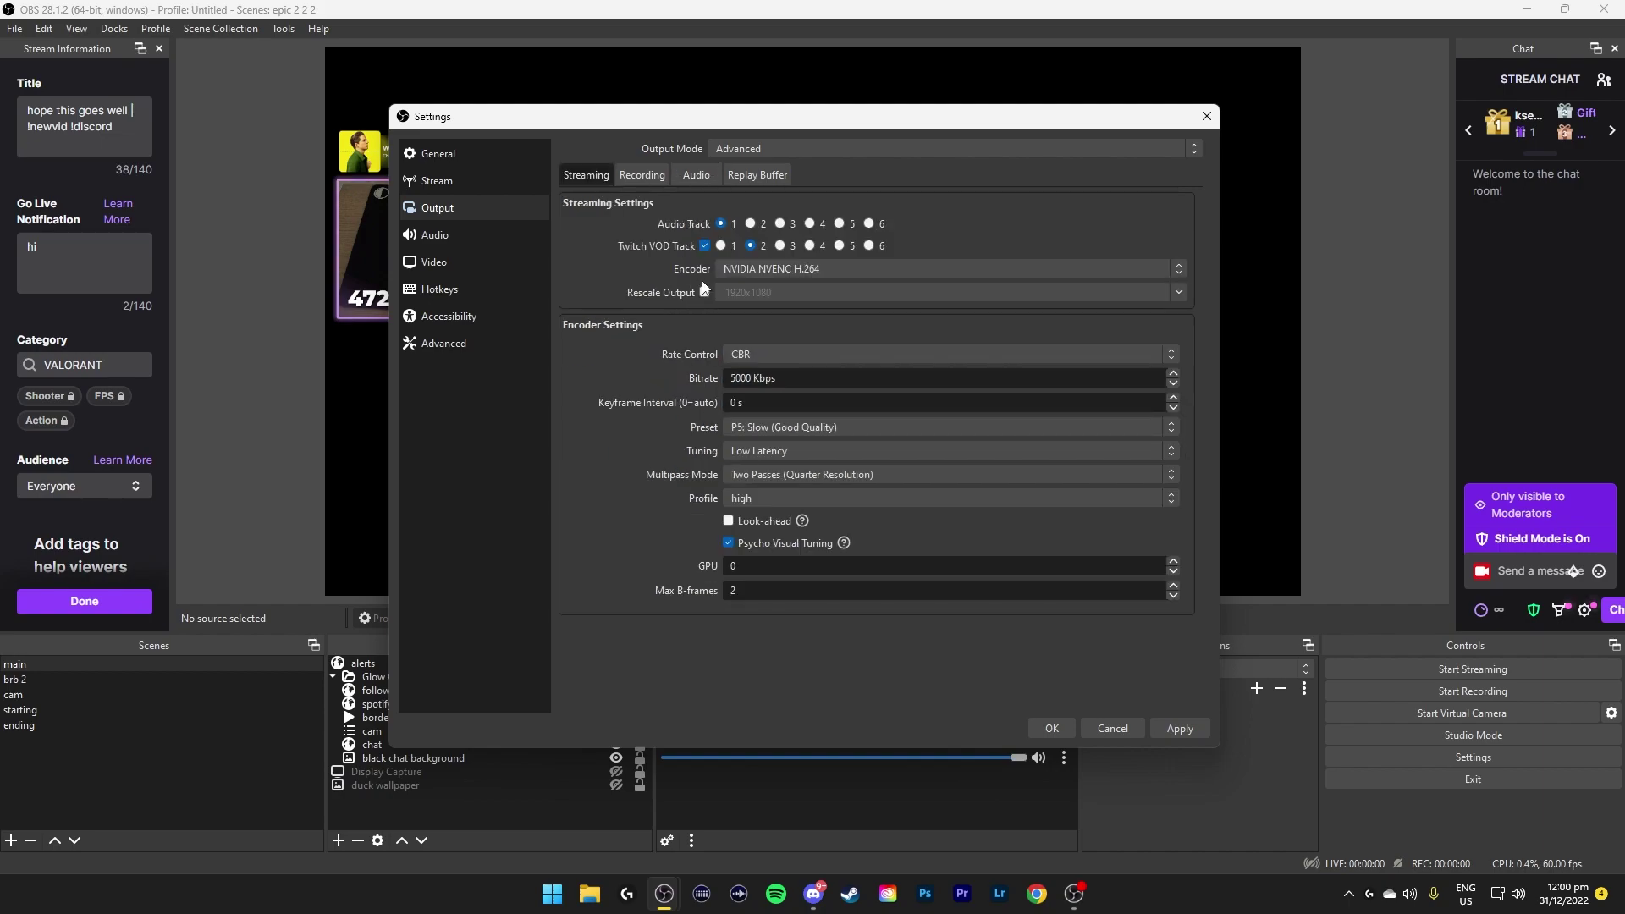
# Change the Streaming tab's bitrate from 5000 back to 8000 Kbps.
pyautogui.click(706, 175)
pyautogui.click(586, 175)
pyautogui.click(628, 175)
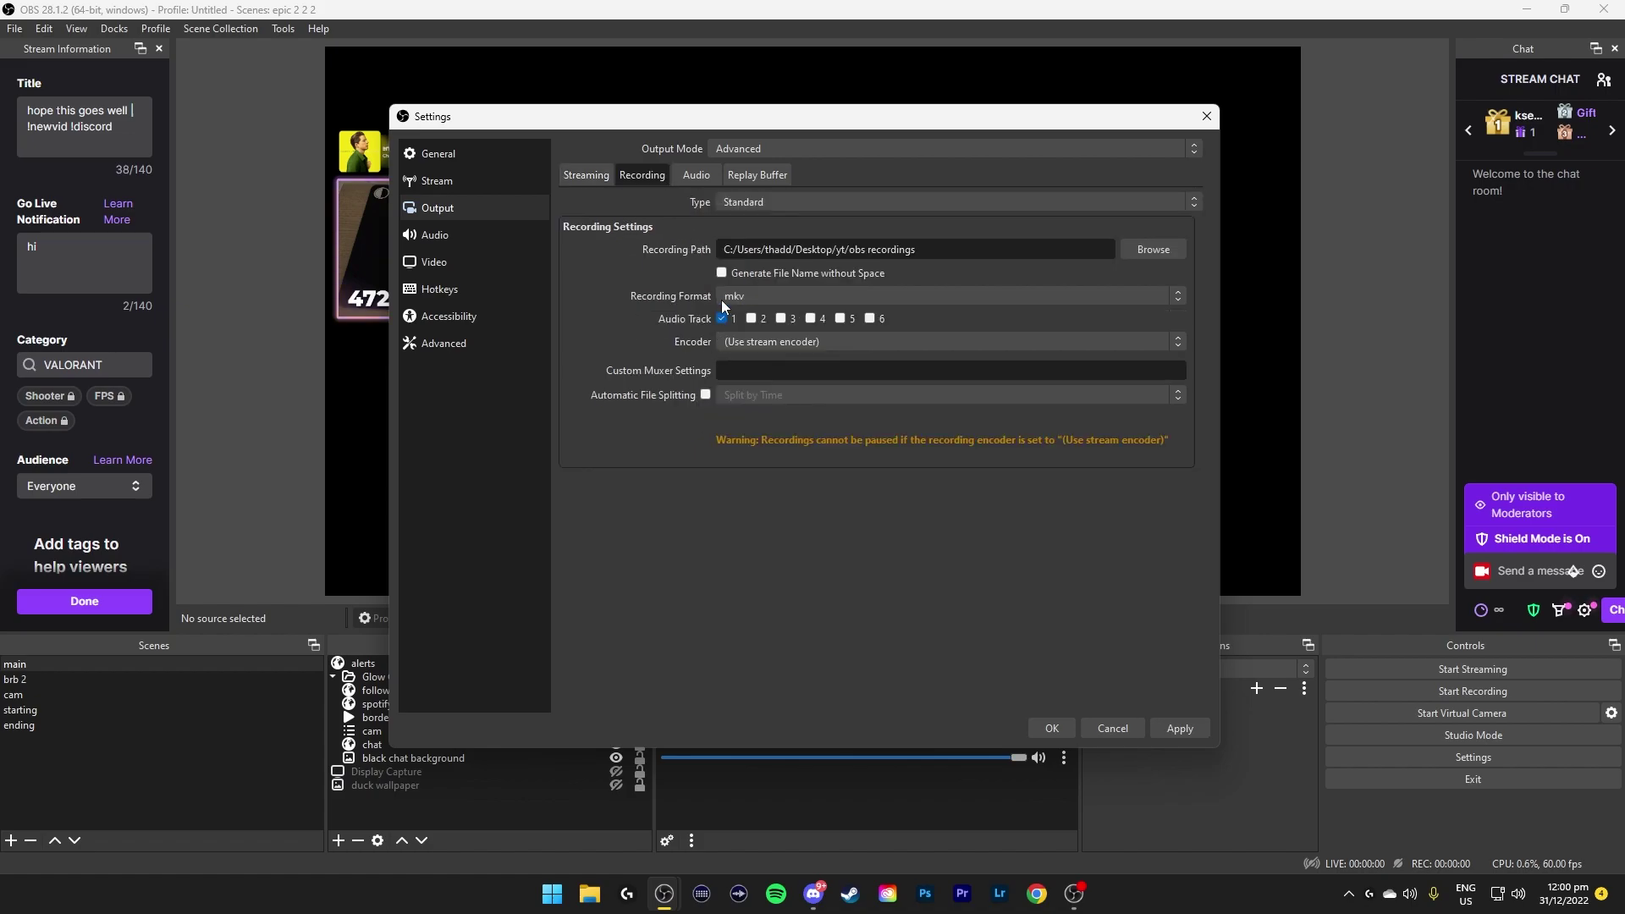
pyautogui.click(693, 173)
pyautogui.click(757, 223)
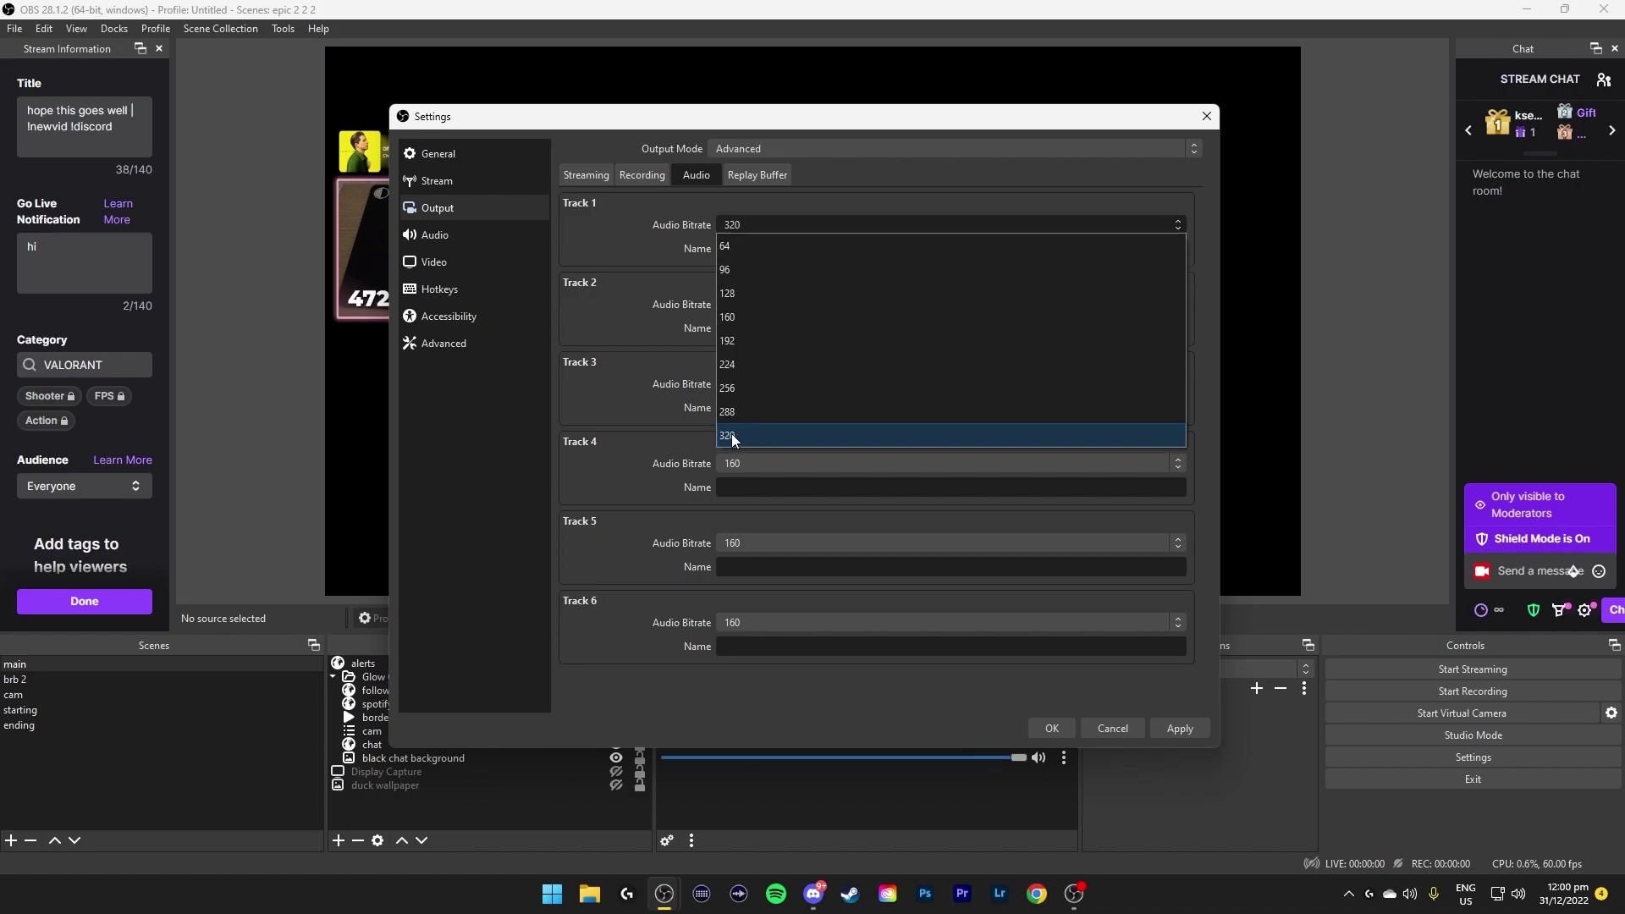
pyautogui.click(584, 175)
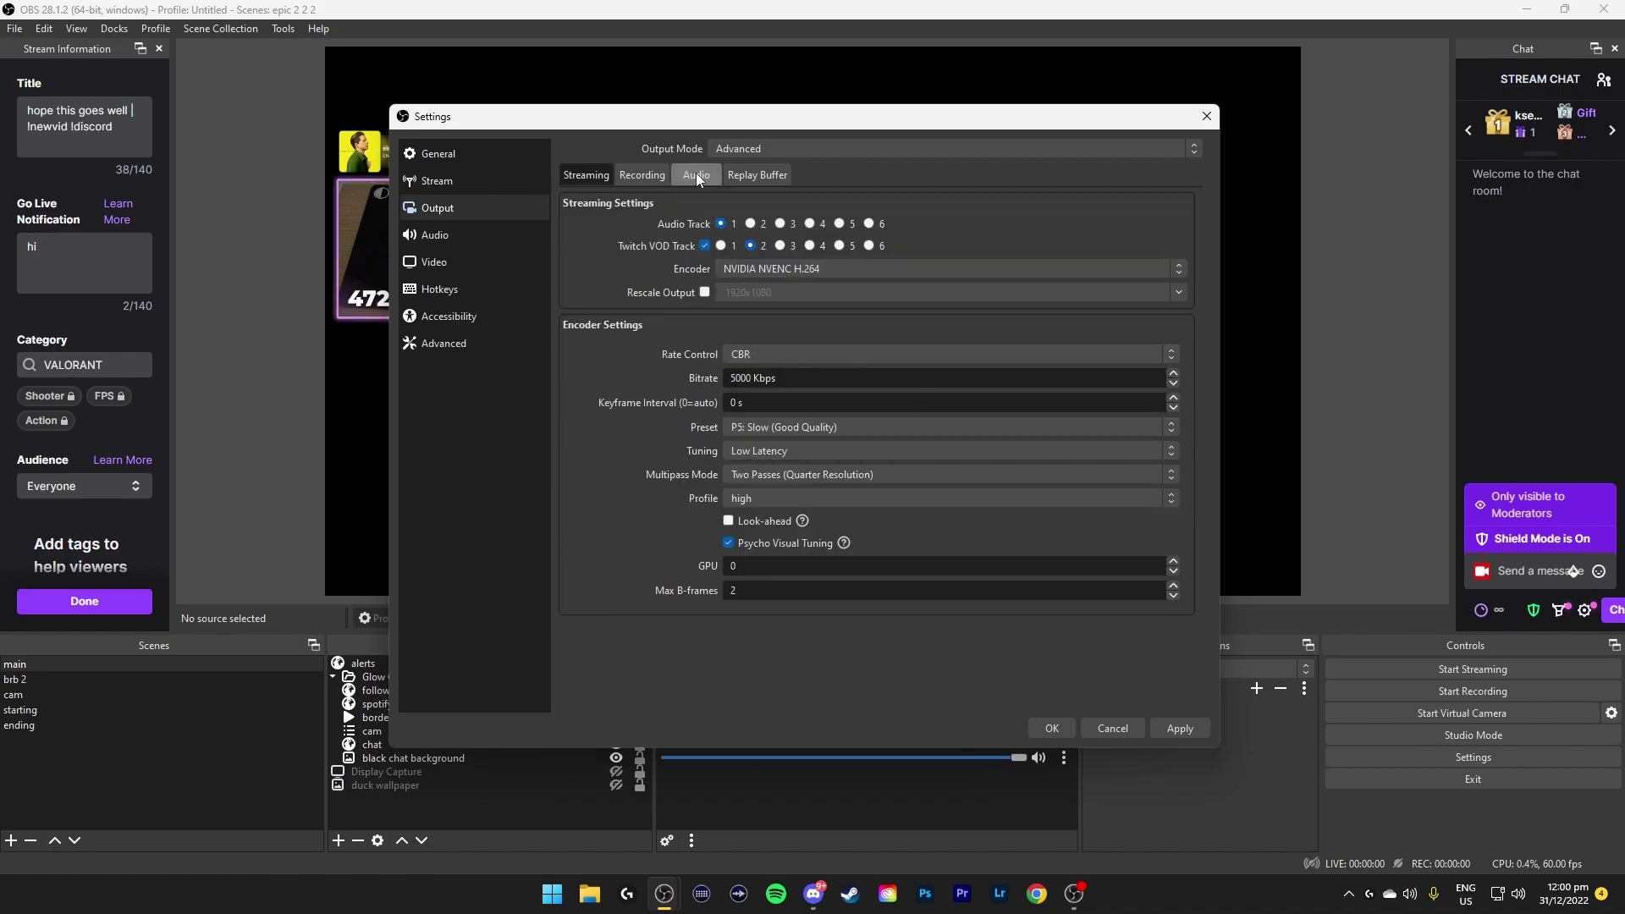
pyautogui.moveTo(1089, 378); pyautogui.dragTo(586, 389)
pyautogui.write('8000')
# View the Replay Buffer tab, left disabled with a 20 s maximum replay time.
pyautogui.click(757, 176)
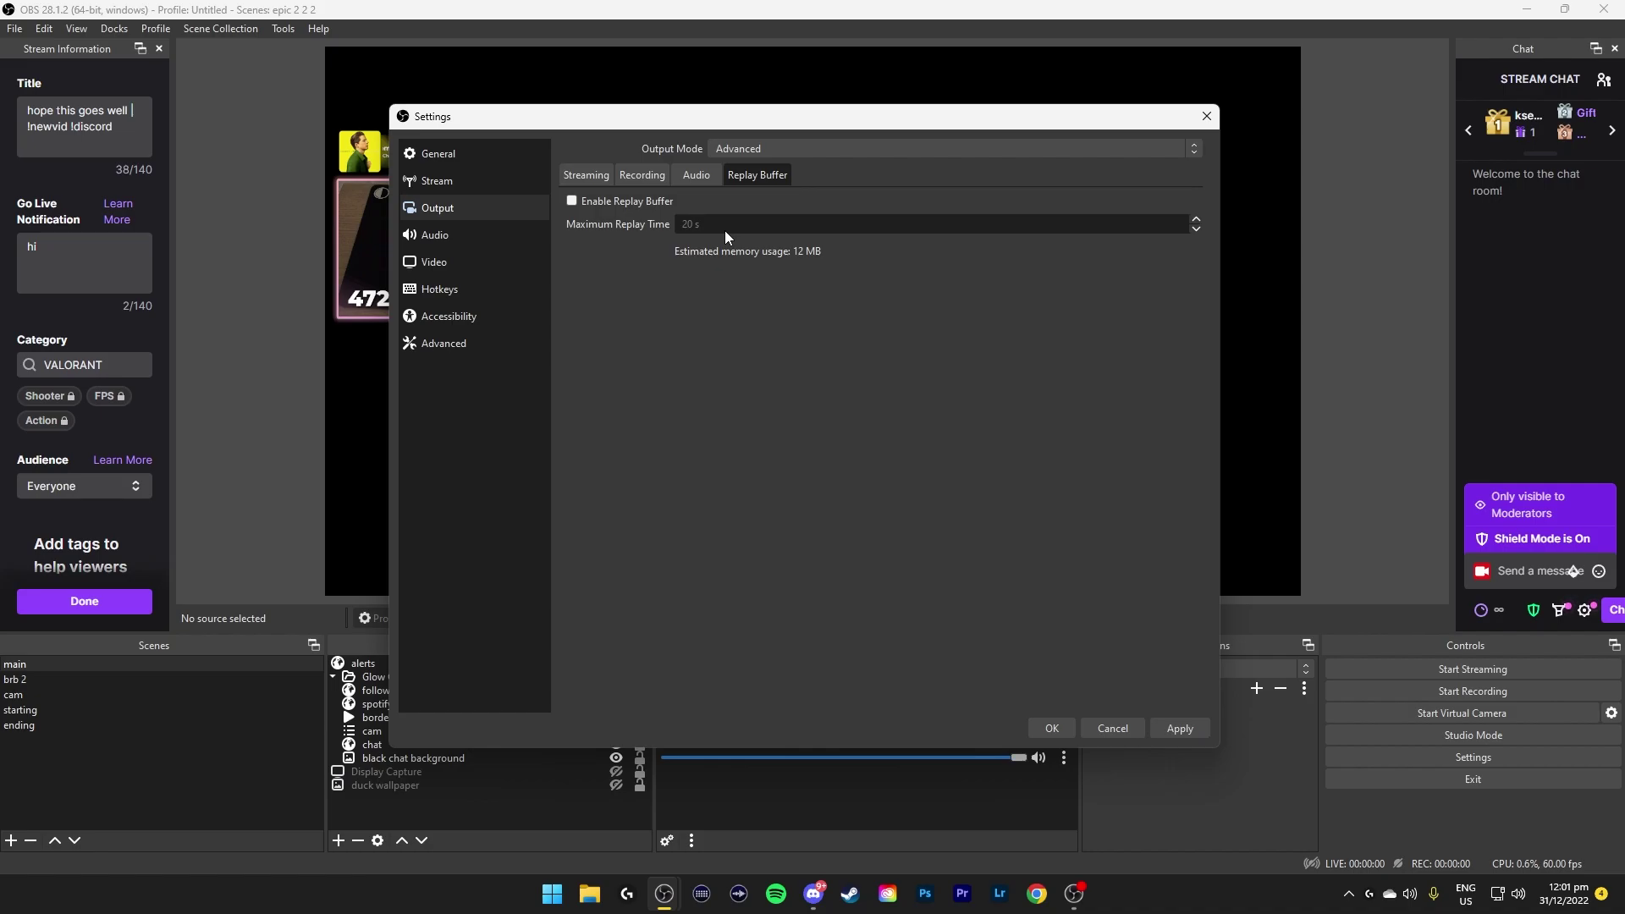
# Keep the 48 kHz sample rate, leave Desktop Audio 2 disabled, and pick the Wave Link mic input.
pyautogui.click(434, 234)
pyautogui.click(748, 171)
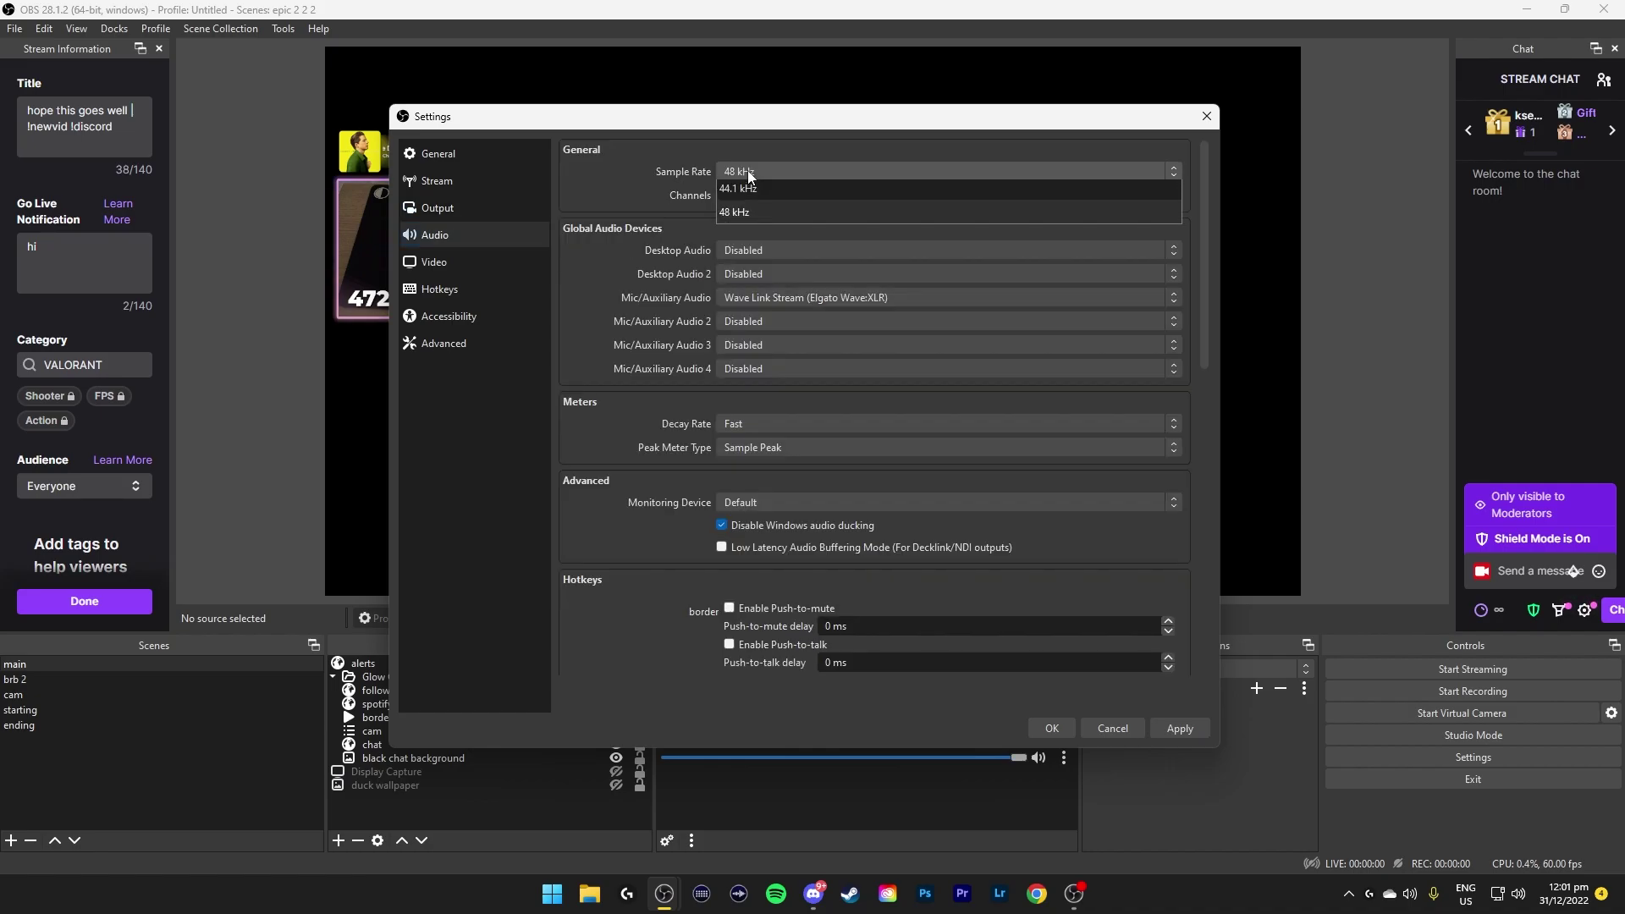
pyautogui.click(721, 219)
pyautogui.click(739, 249)
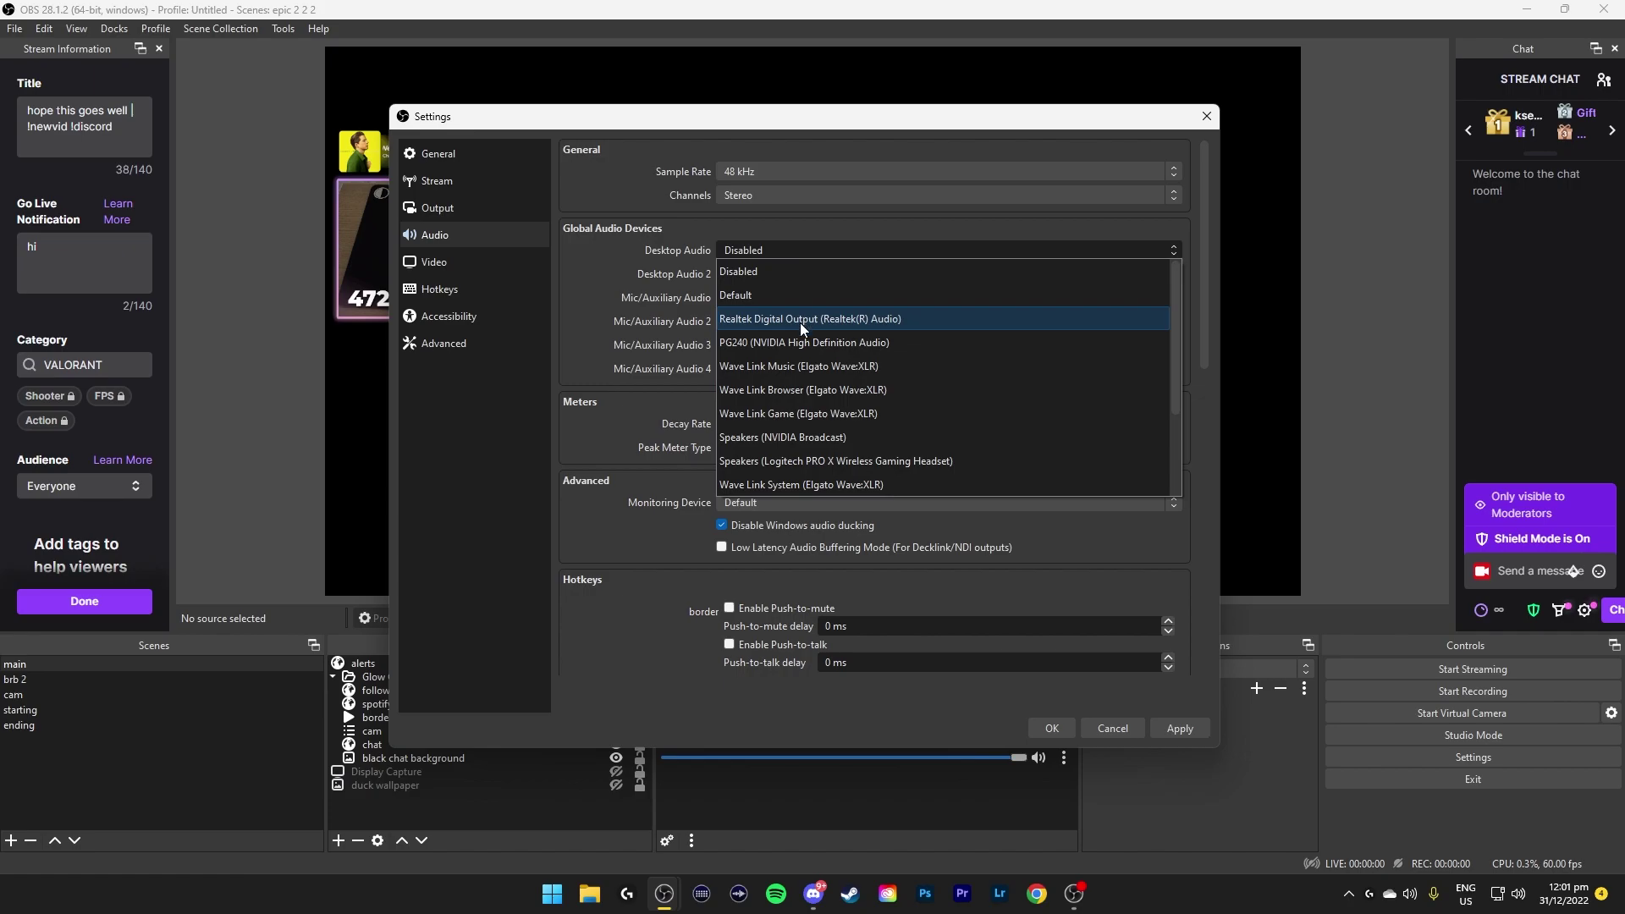
pyautogui.click(799, 323)
pyautogui.click(765, 269)
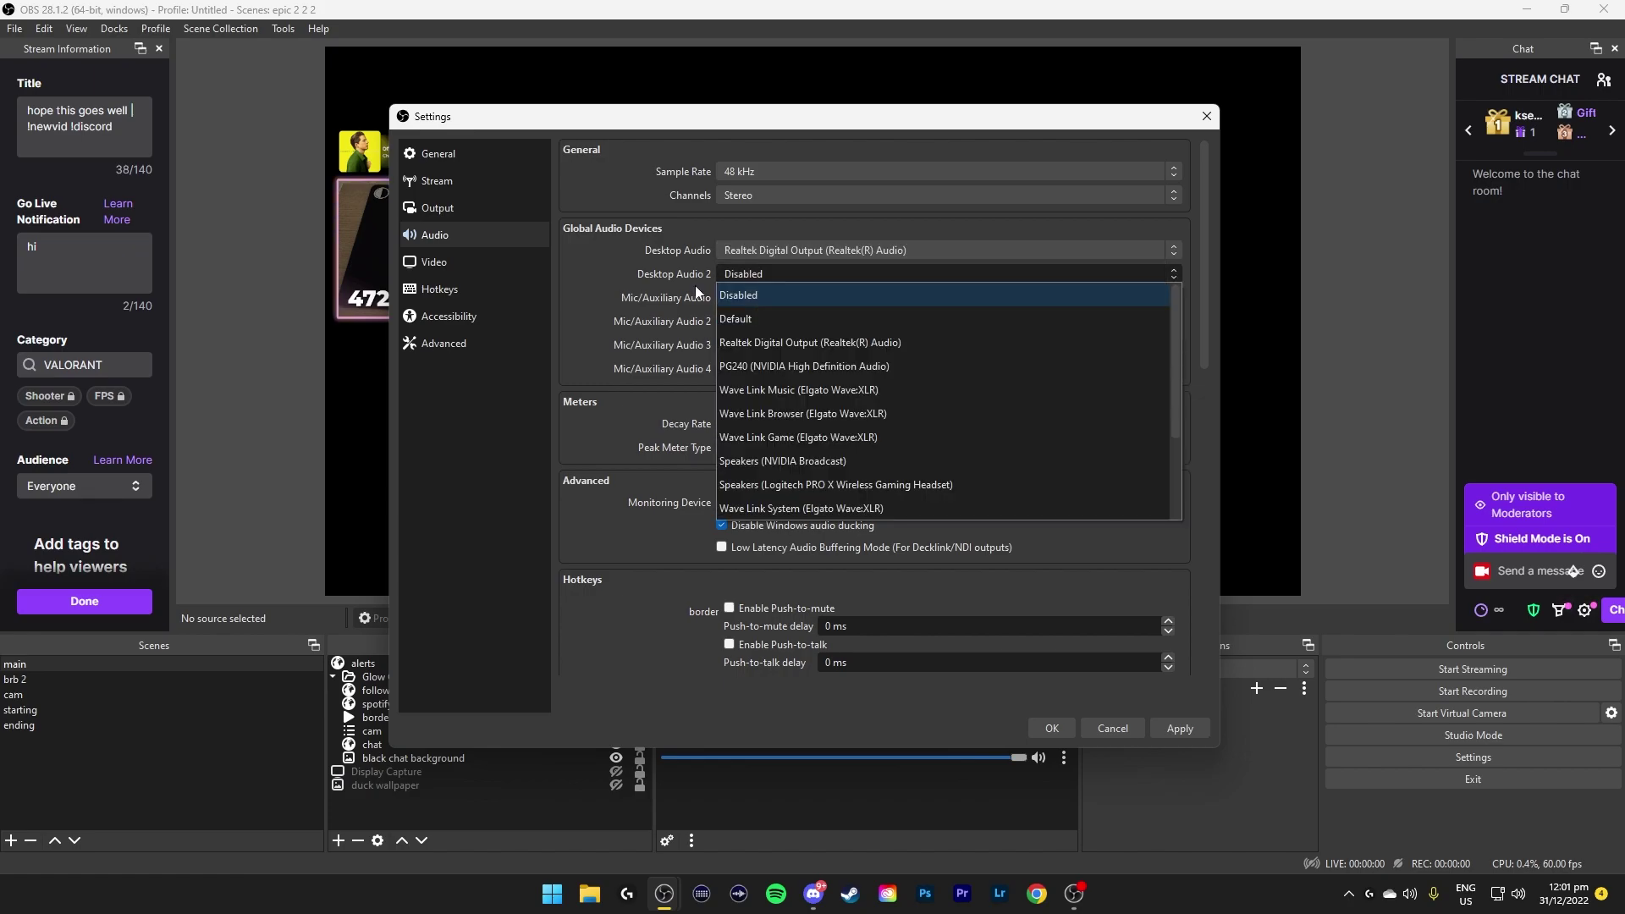
pyautogui.click(635, 277)
pyautogui.click(804, 303)
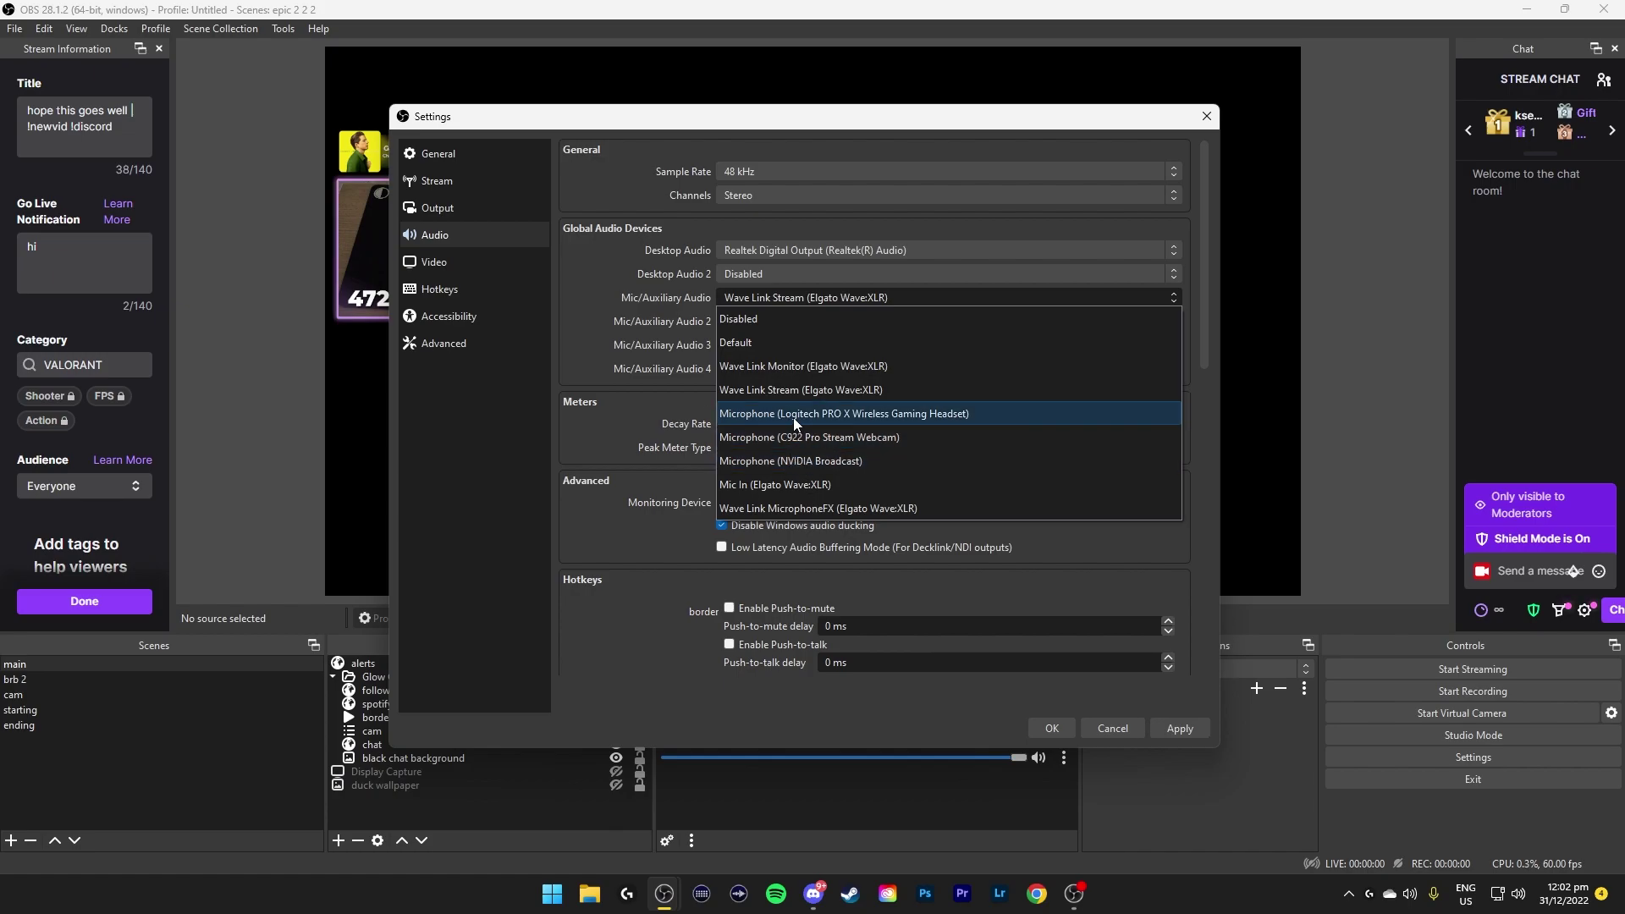
pyautogui.click(802, 506)
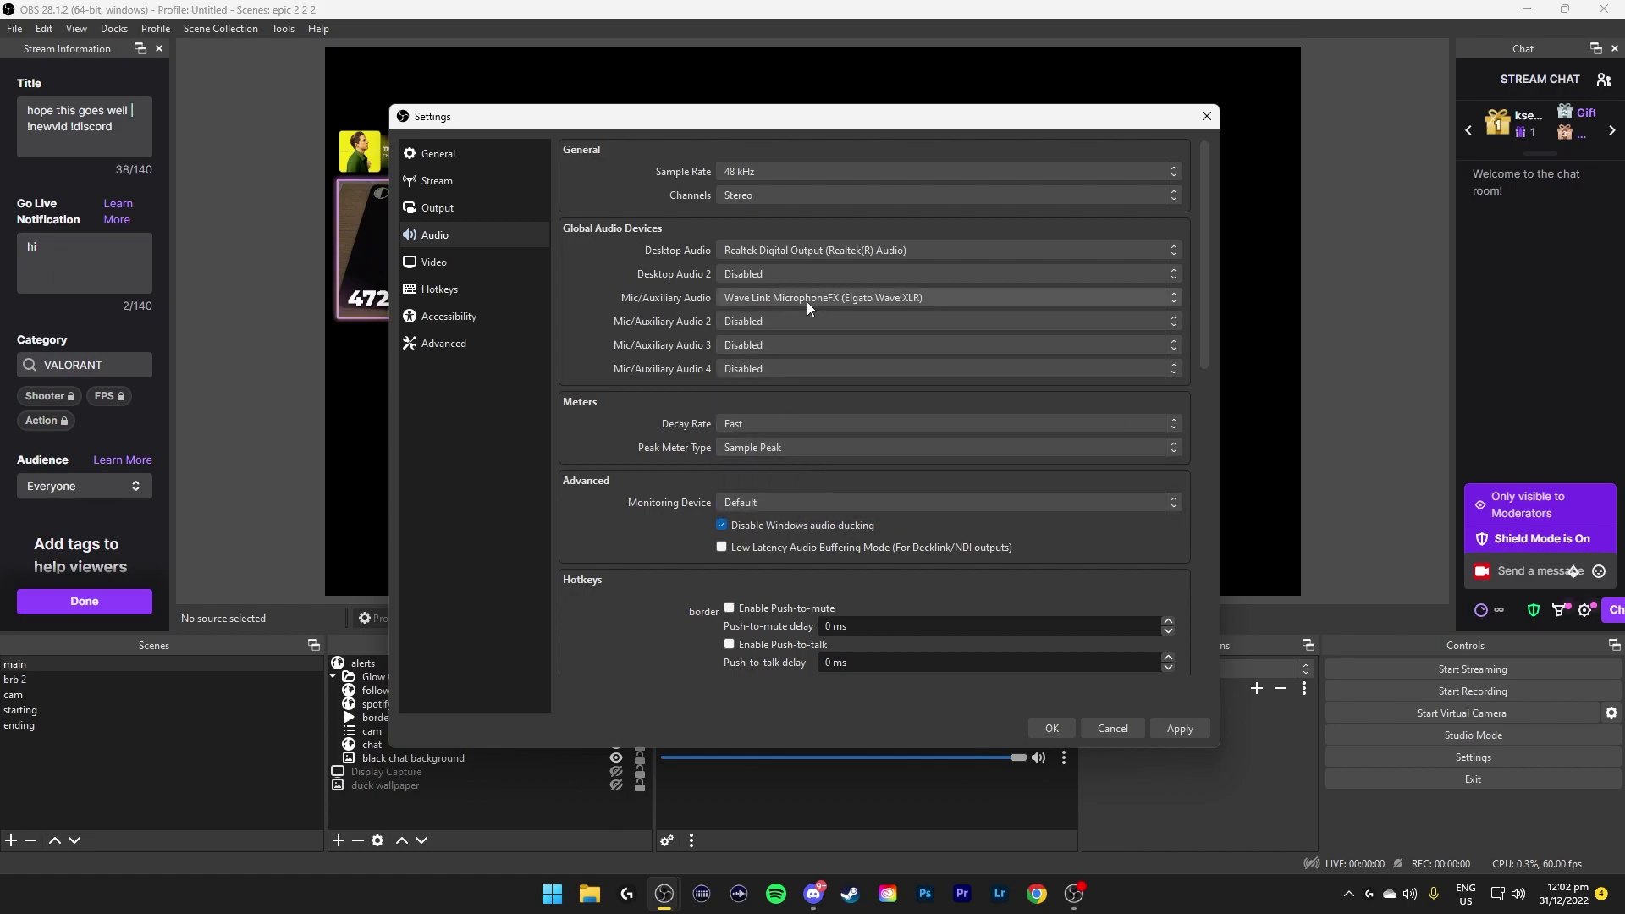
# Set Desktop Audio to Disabled and check the Wave Link mixer.
pyautogui.click(802, 251)
pyautogui.click(801, 271)
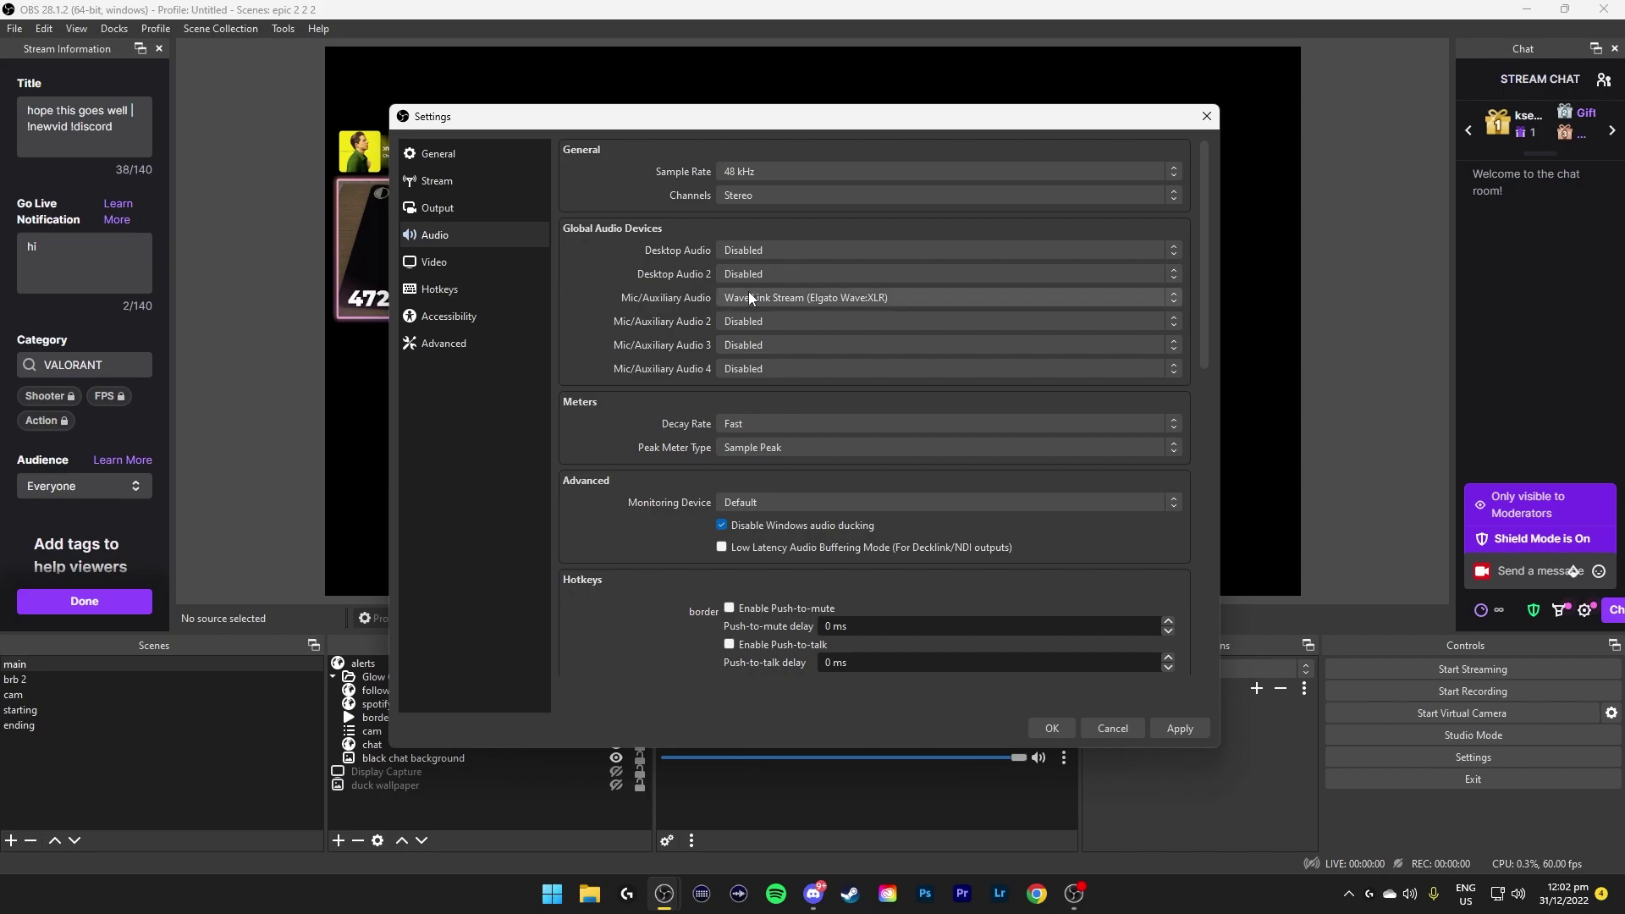
pyautogui.click(735, 897)
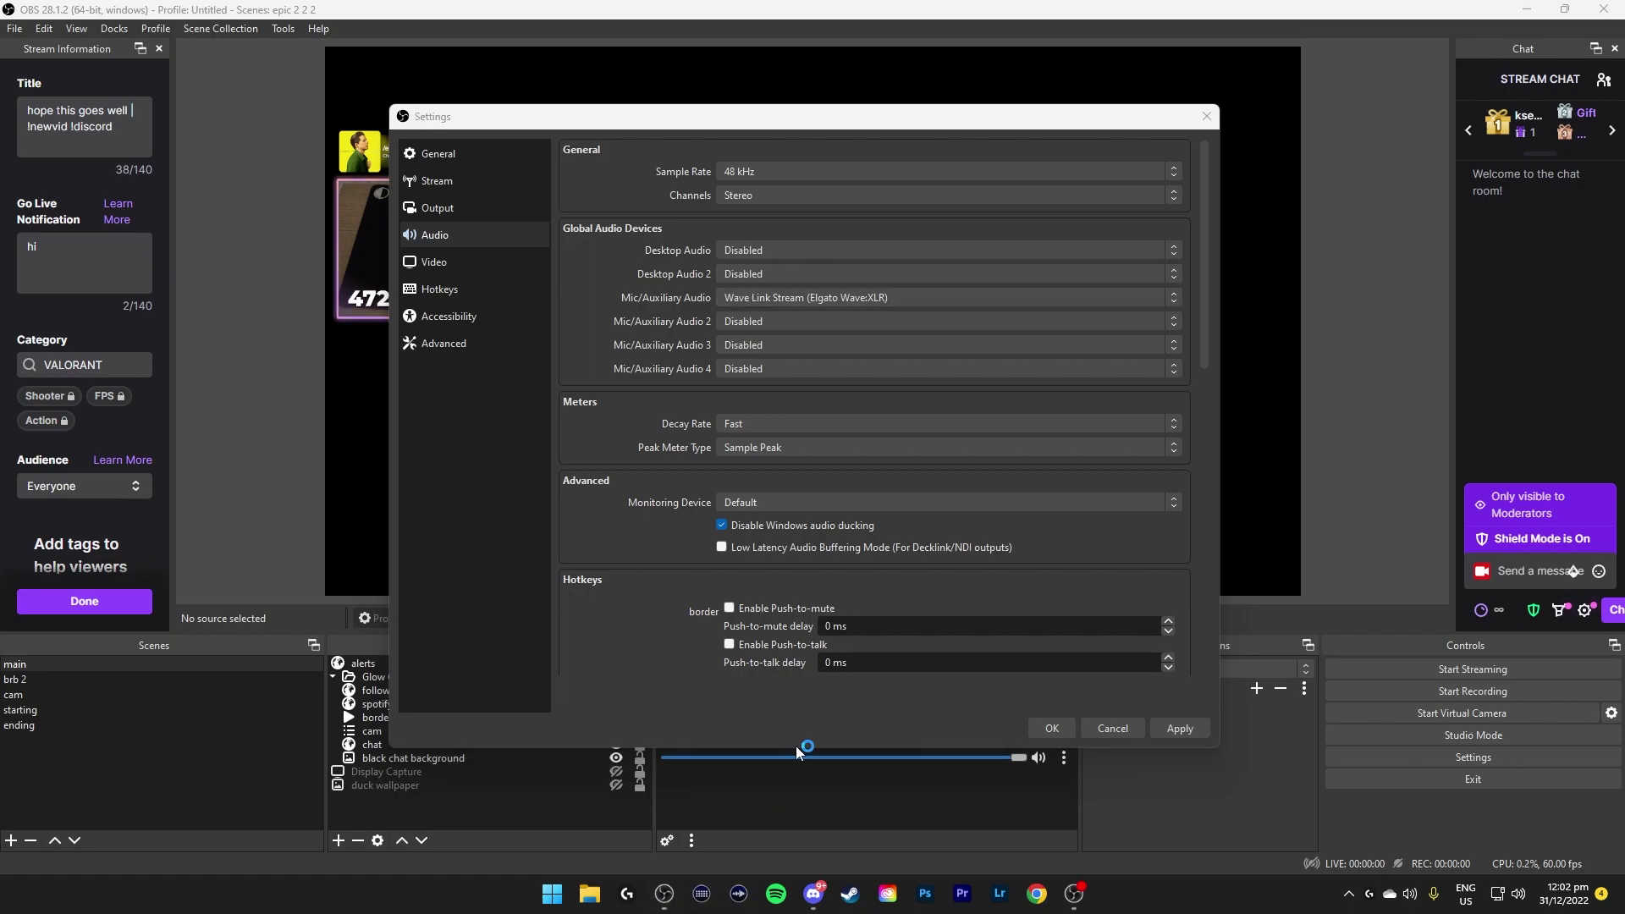
pyautogui.click(789, 690)
# Keep the Fast meter decay rate and Sample Peak meter type.
pyautogui.click(748, 425)
pyautogui.click(750, 436)
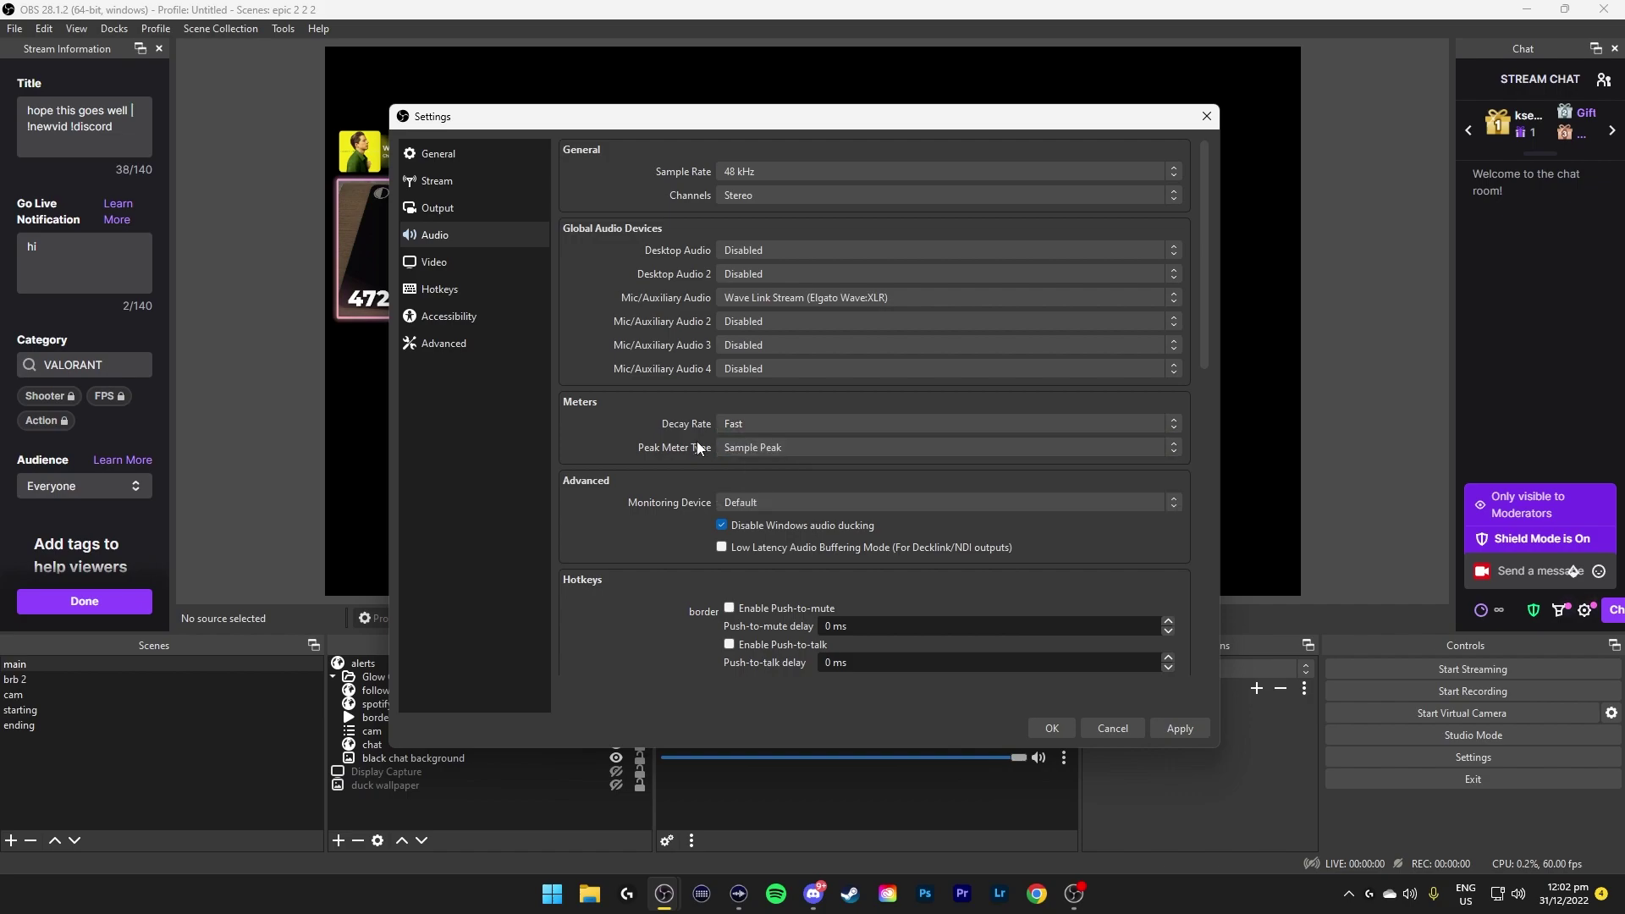
pyautogui.click(740, 447)
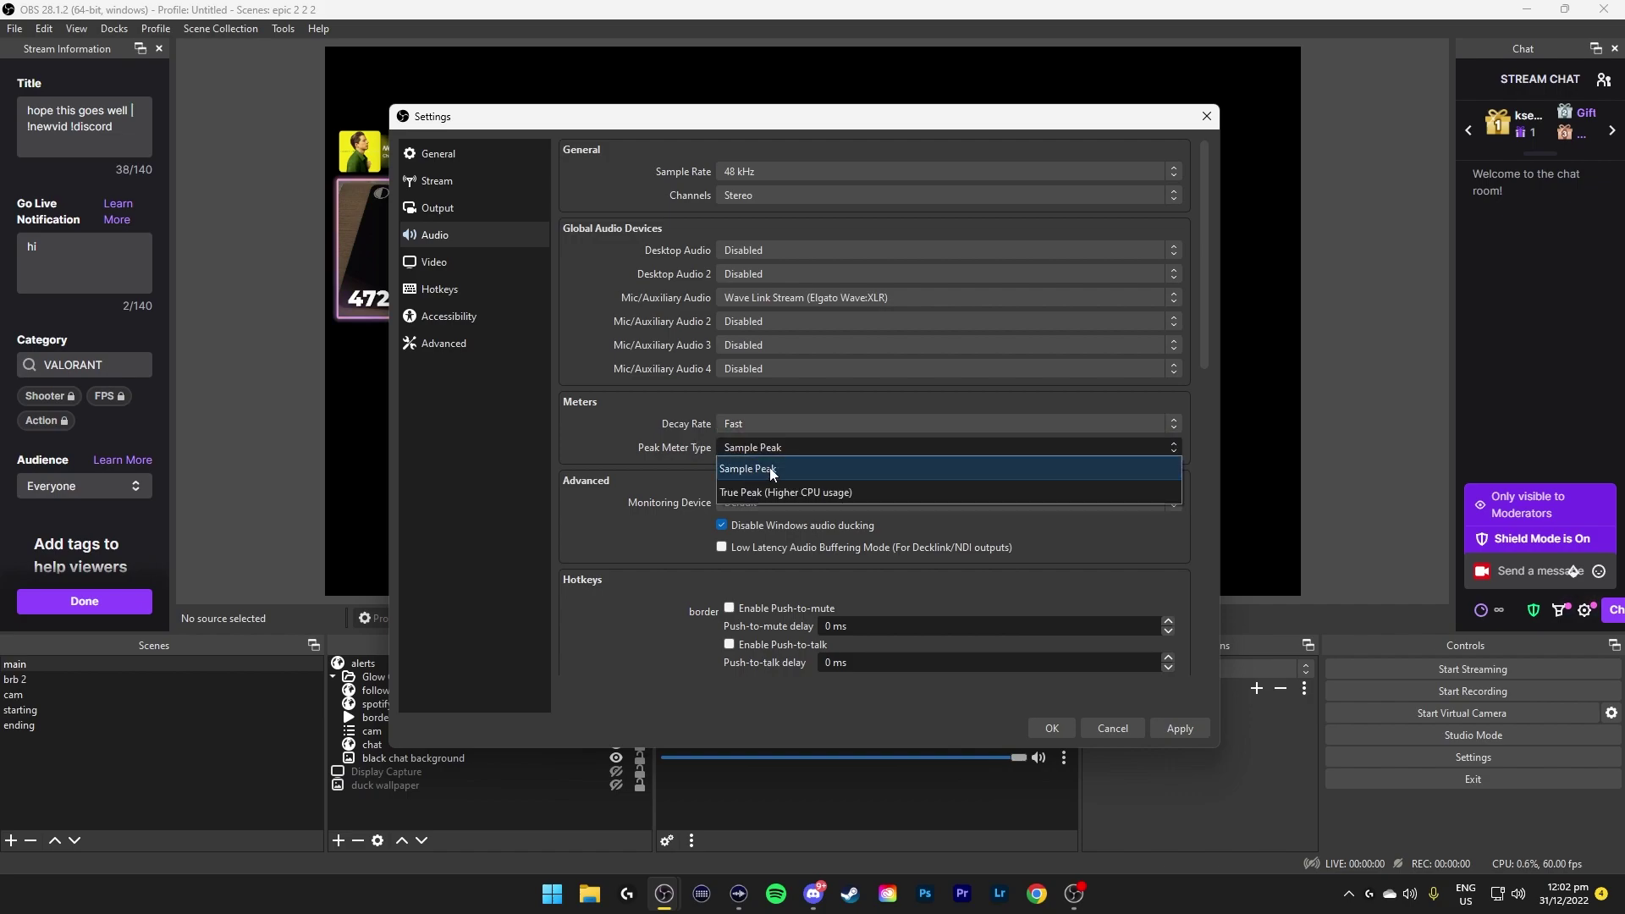
pyautogui.click(769, 467)
pyautogui.click(433, 262)
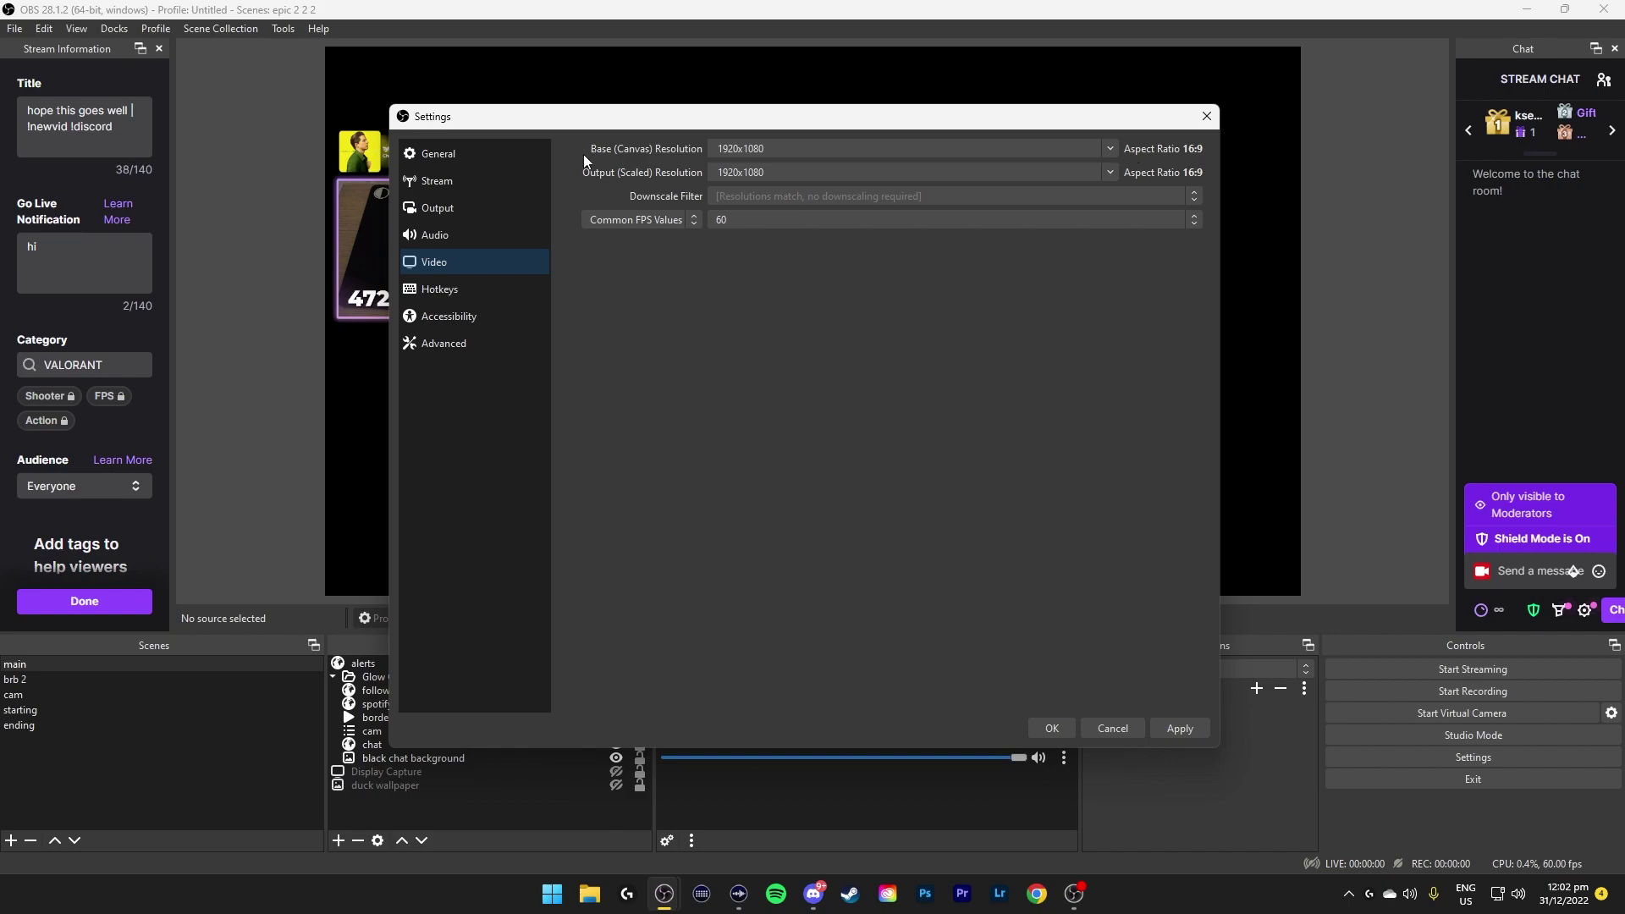
# Try 1280x720, then set base and output resolution back to 1920x1080.
pyautogui.moveTo(756, 127); pyautogui.dragTo(1045, 800)
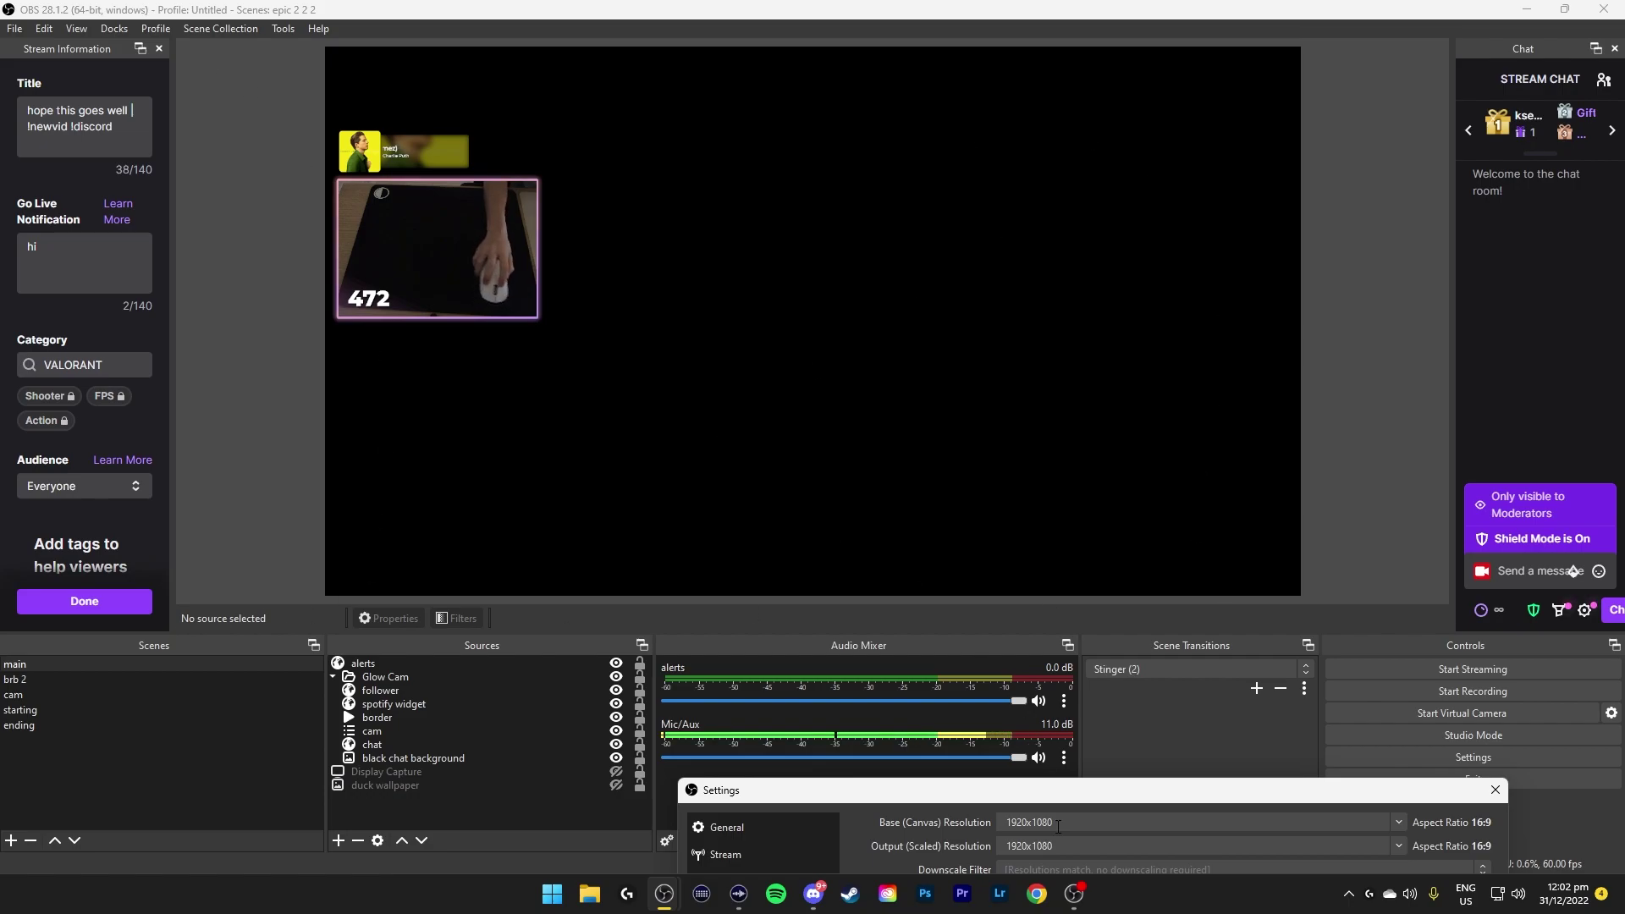
pyautogui.moveTo(1031, 791); pyautogui.dragTo(780, 203)
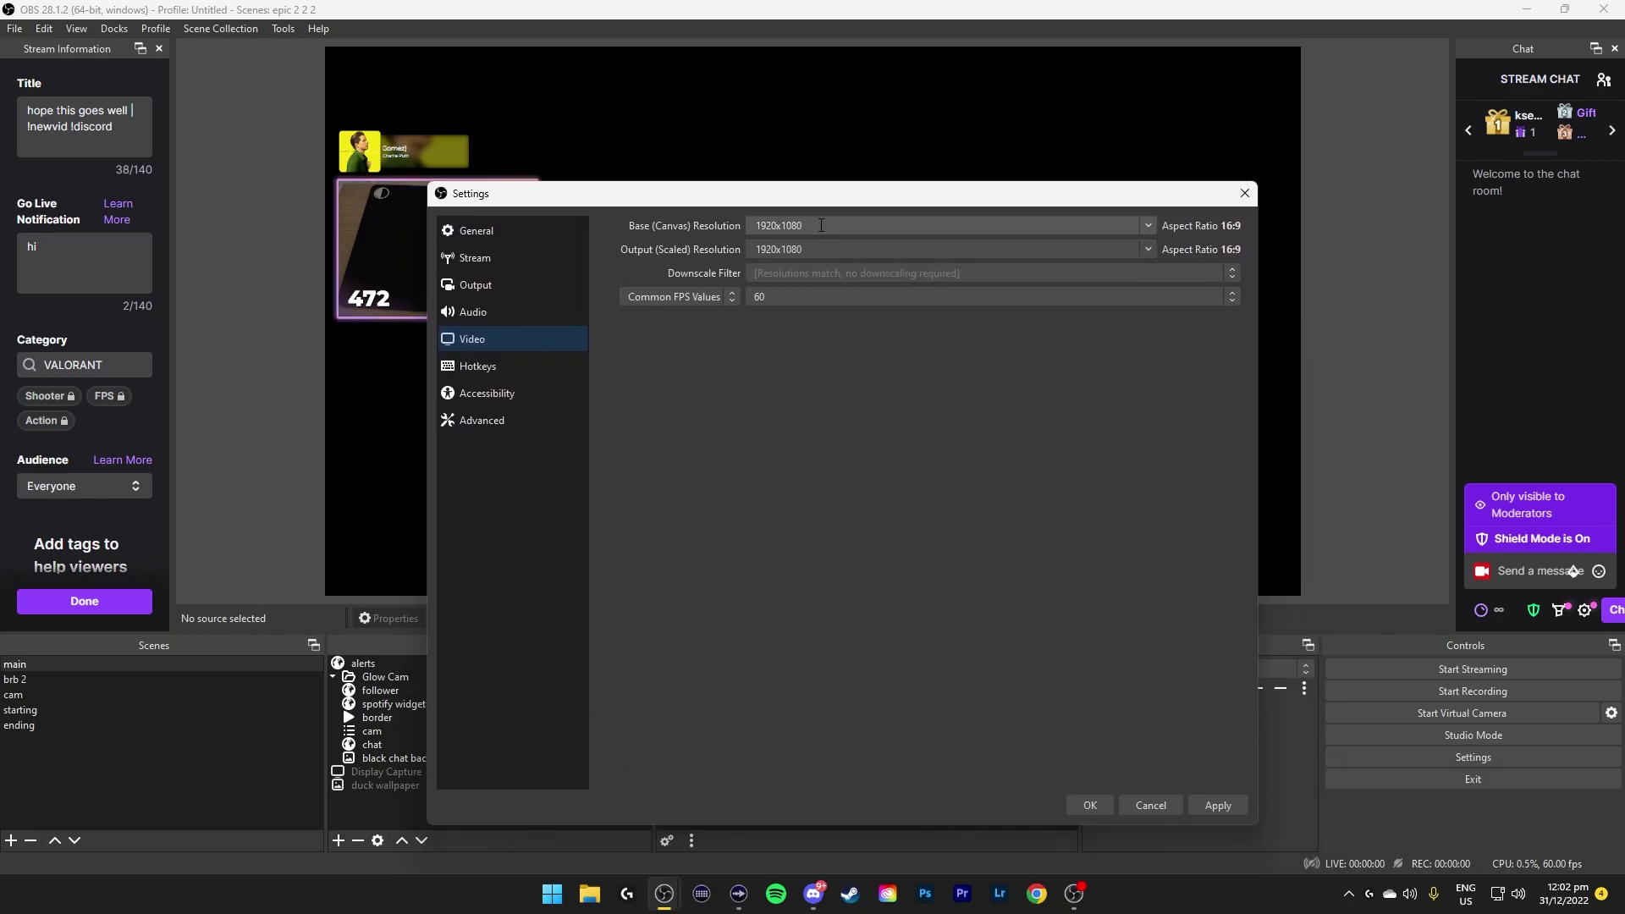
pyautogui.click(1149, 225)
pyautogui.click(791, 272)
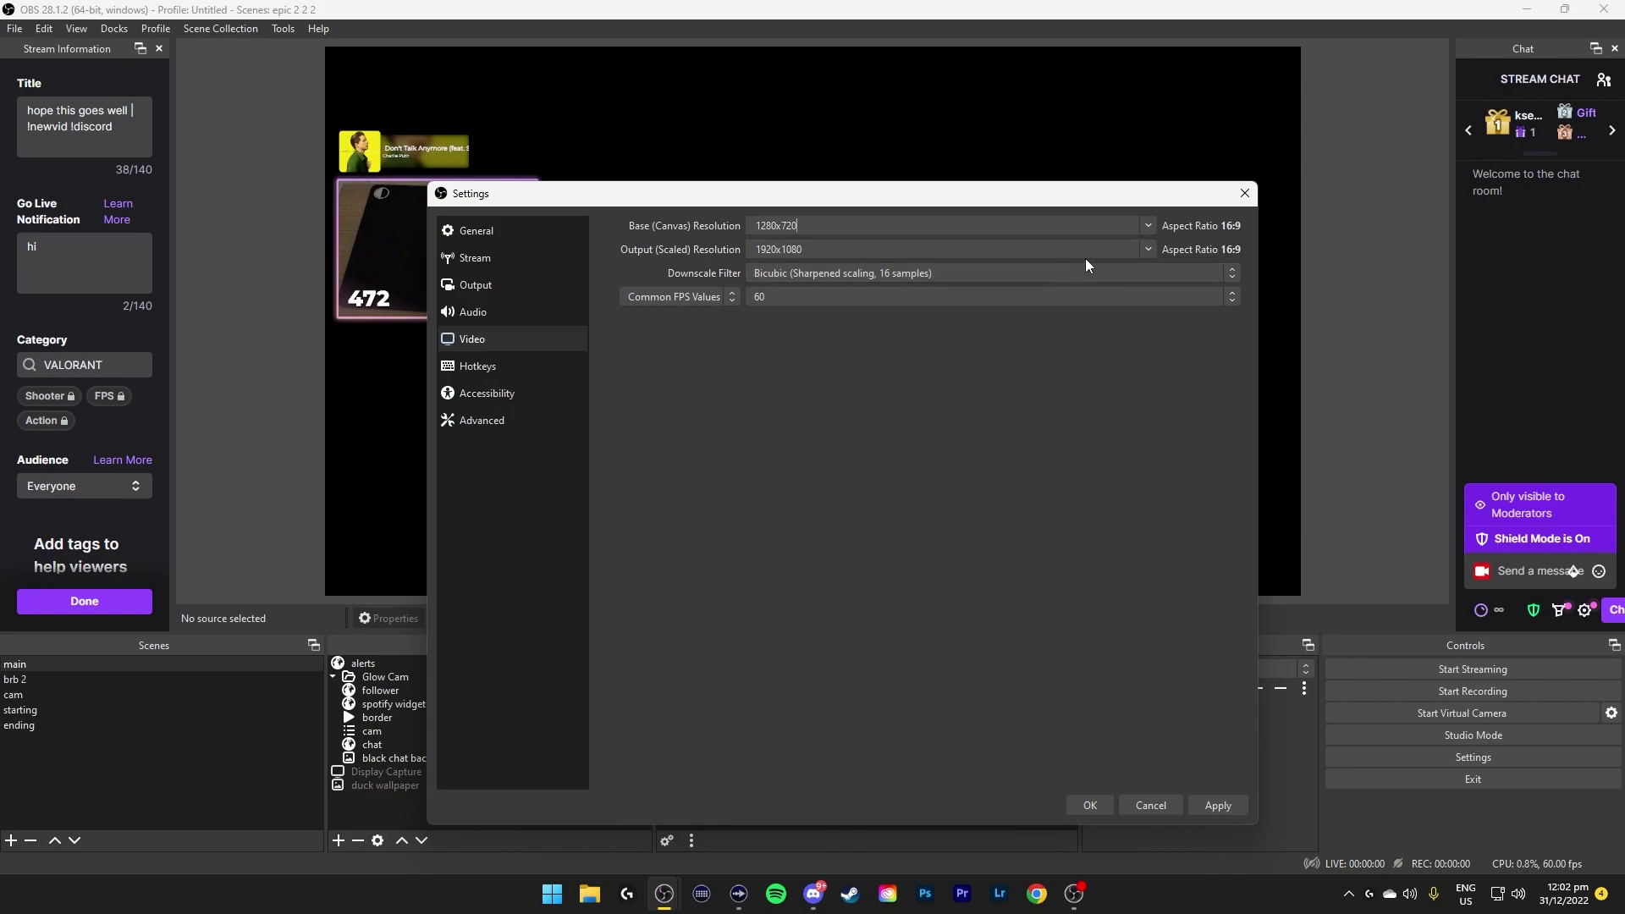
pyautogui.click(1150, 247)
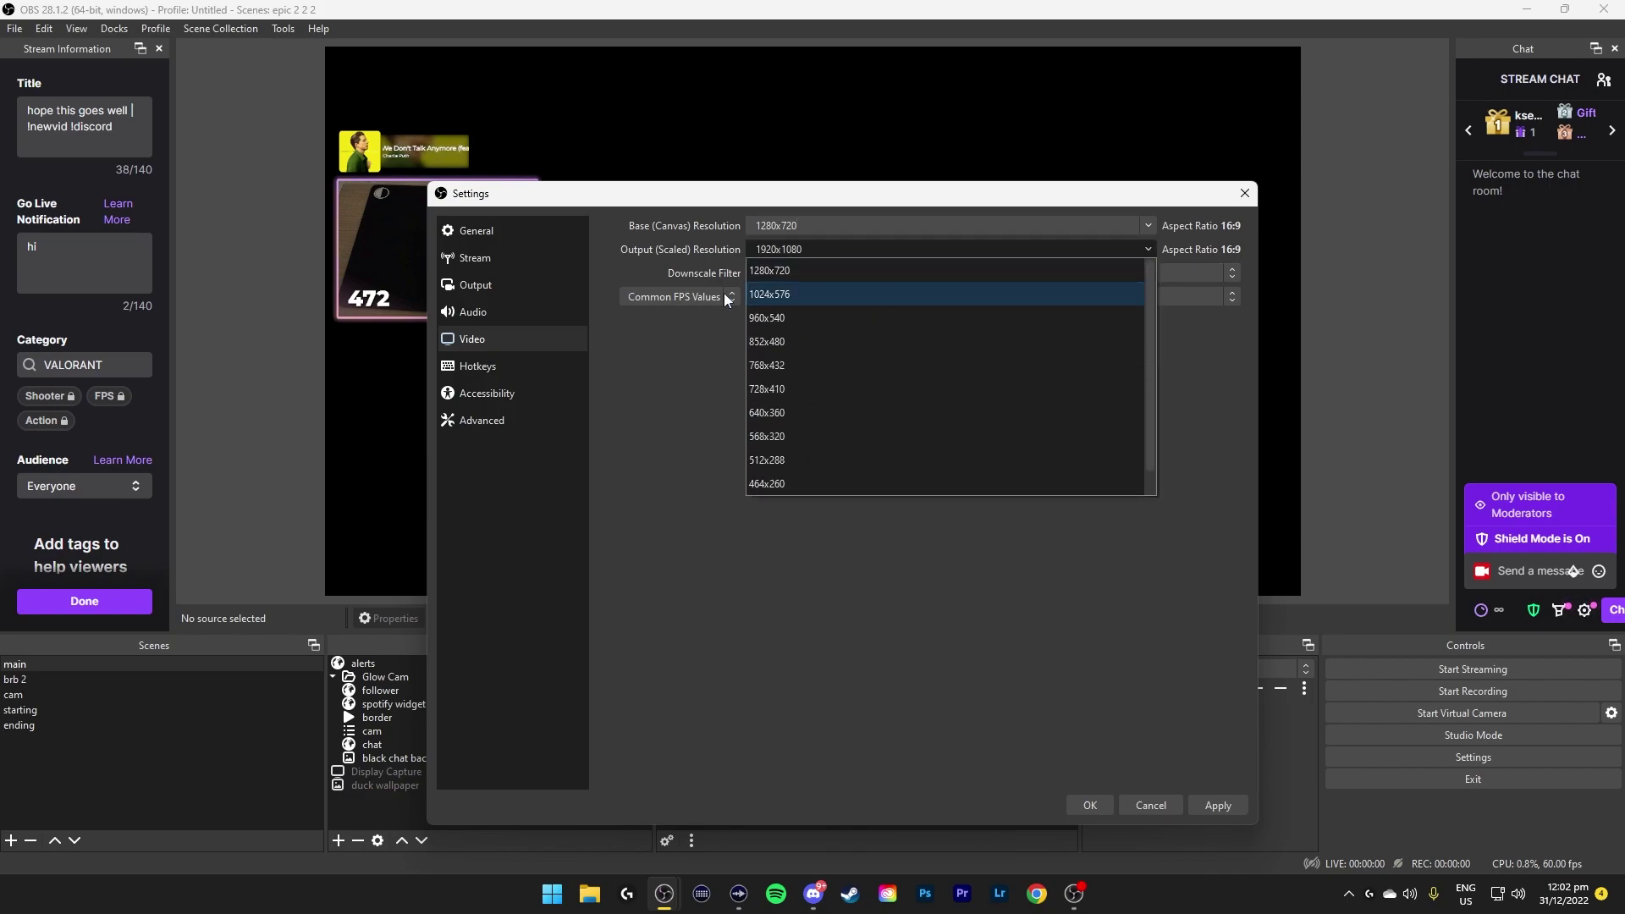
pyautogui.click(790, 302)
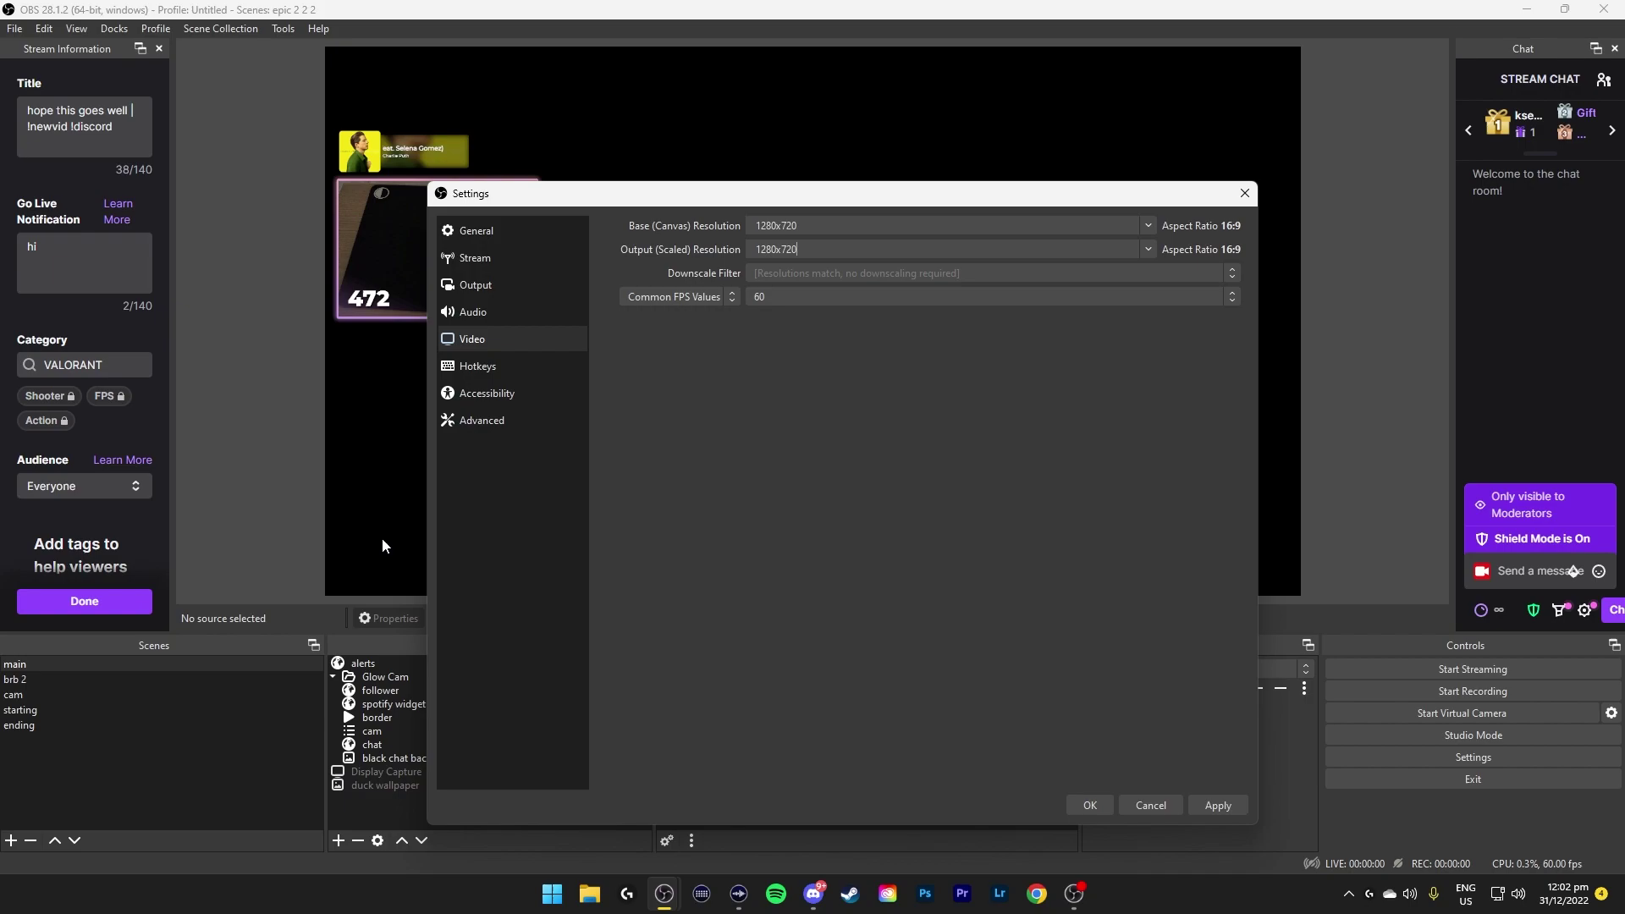
pyautogui.click(1148, 223)
pyautogui.click(756, 246)
pyautogui.click(846, 249)
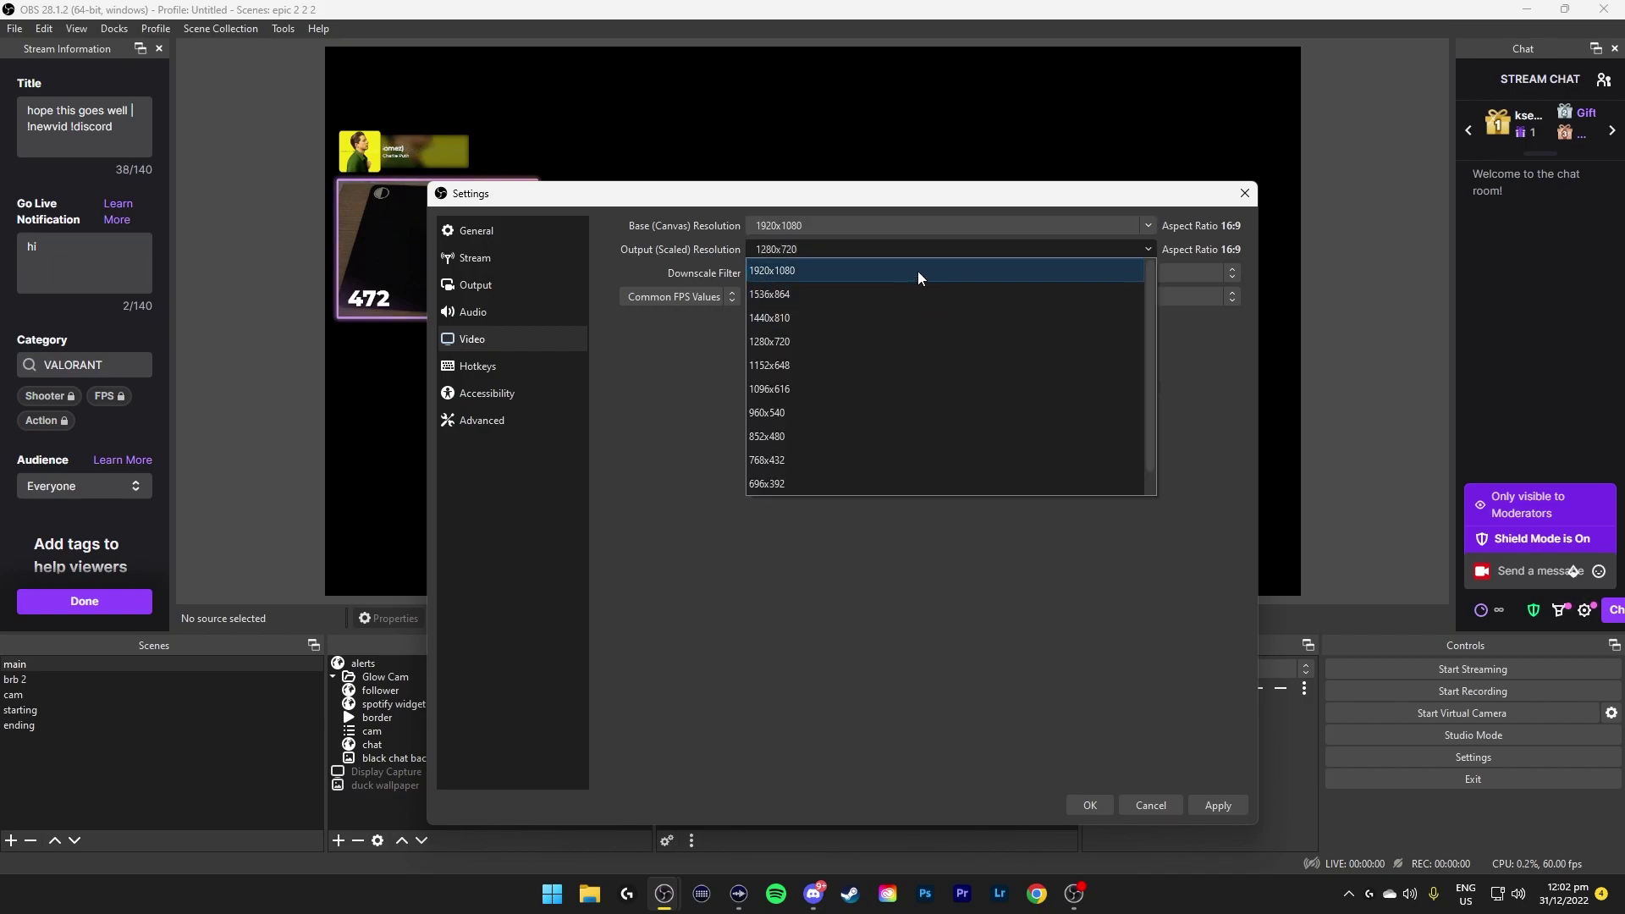
pyautogui.click(921, 269)
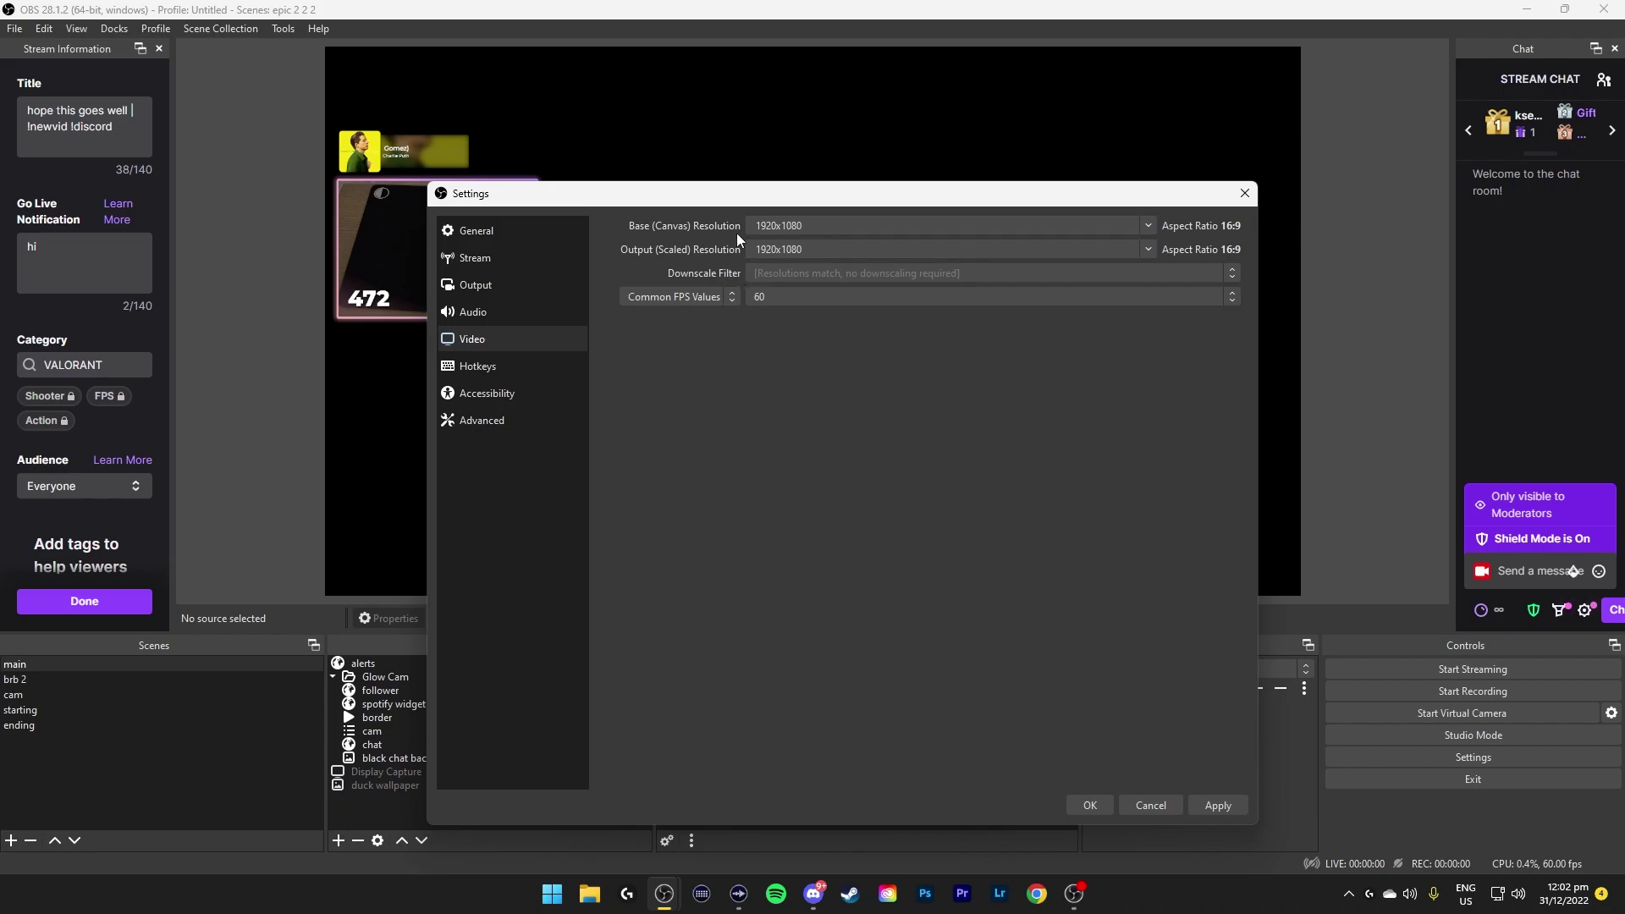
# Try 48 and 30 FPS, then set the common frame rate back to 60.
pyautogui.click(731, 295)
pyautogui.click(772, 298)
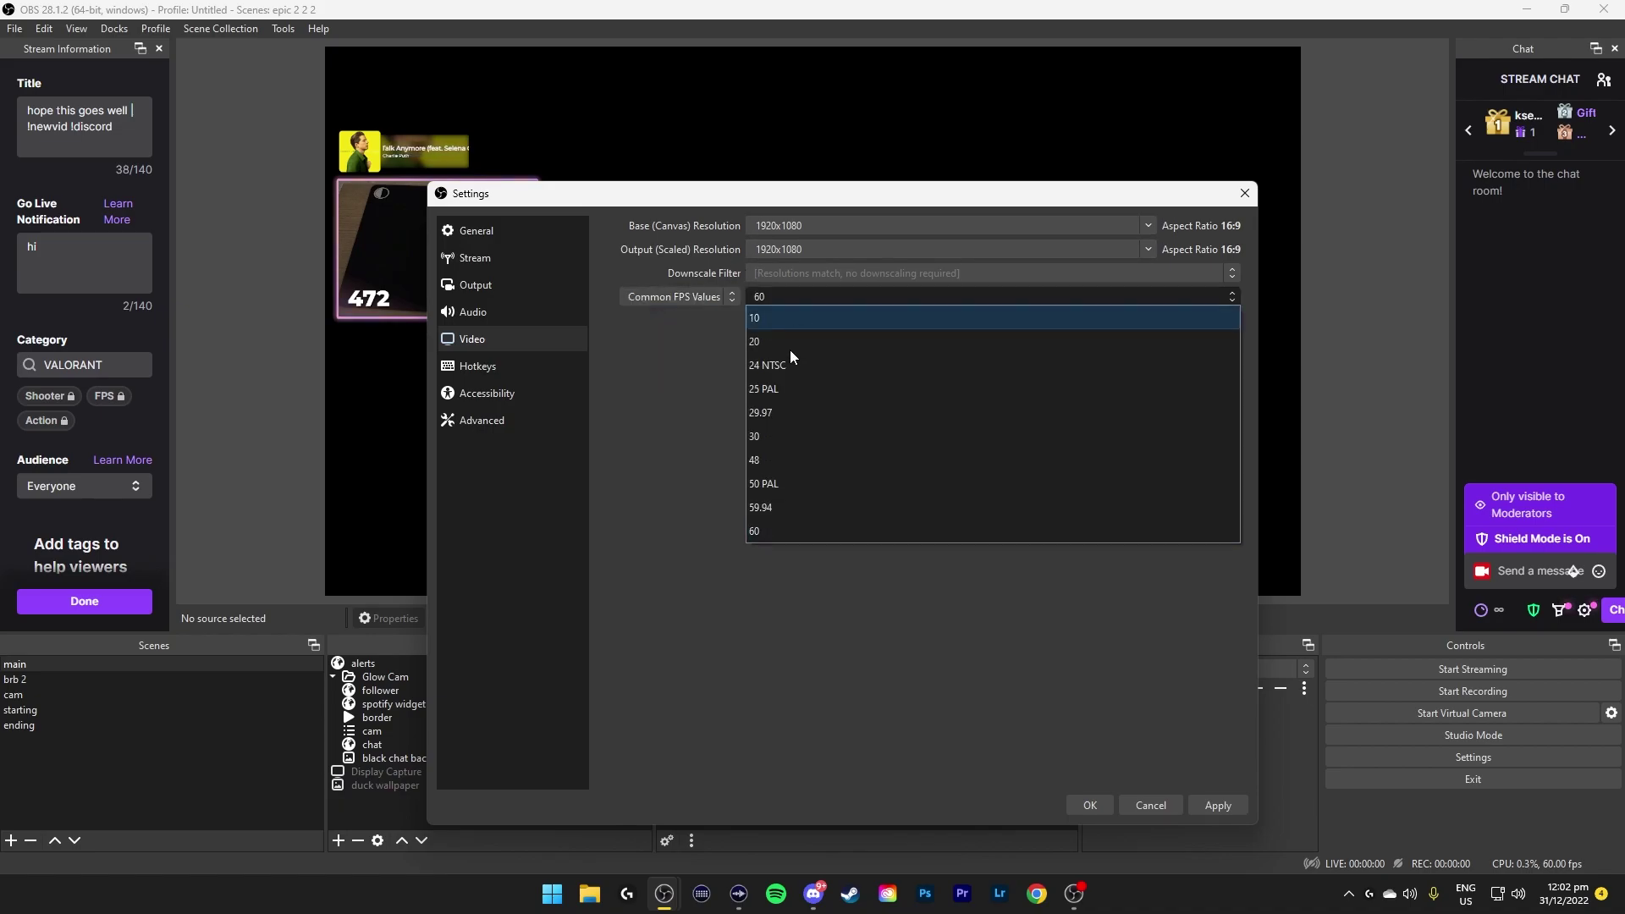
pyautogui.click(750, 531)
pyautogui.click(786, 298)
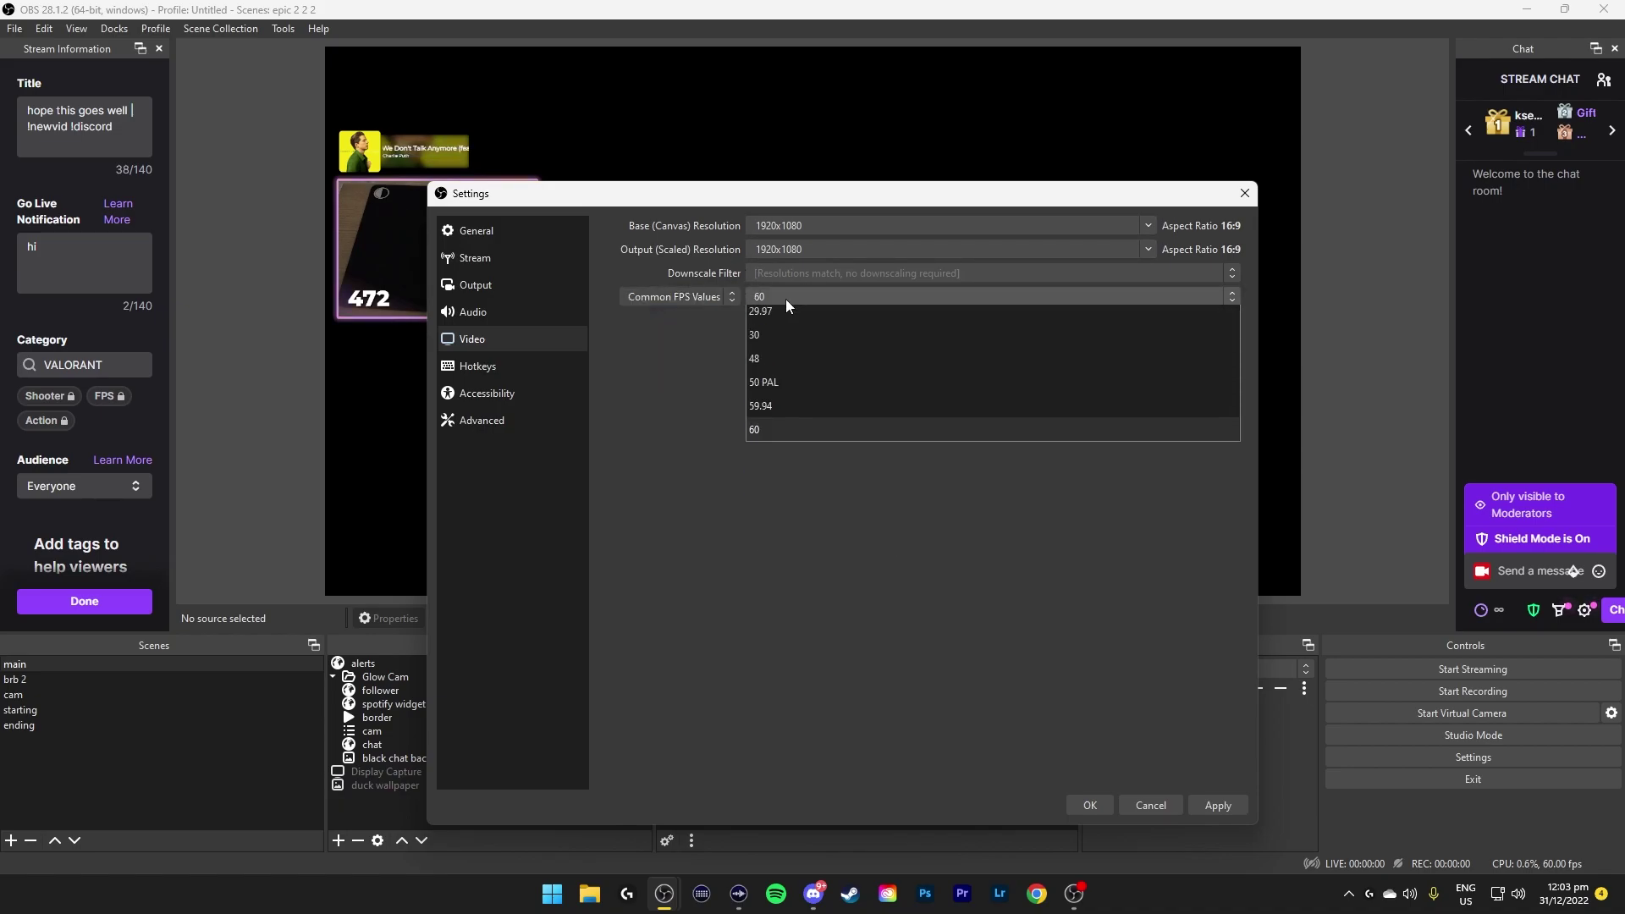
pyautogui.click(782, 460)
pyautogui.click(803, 302)
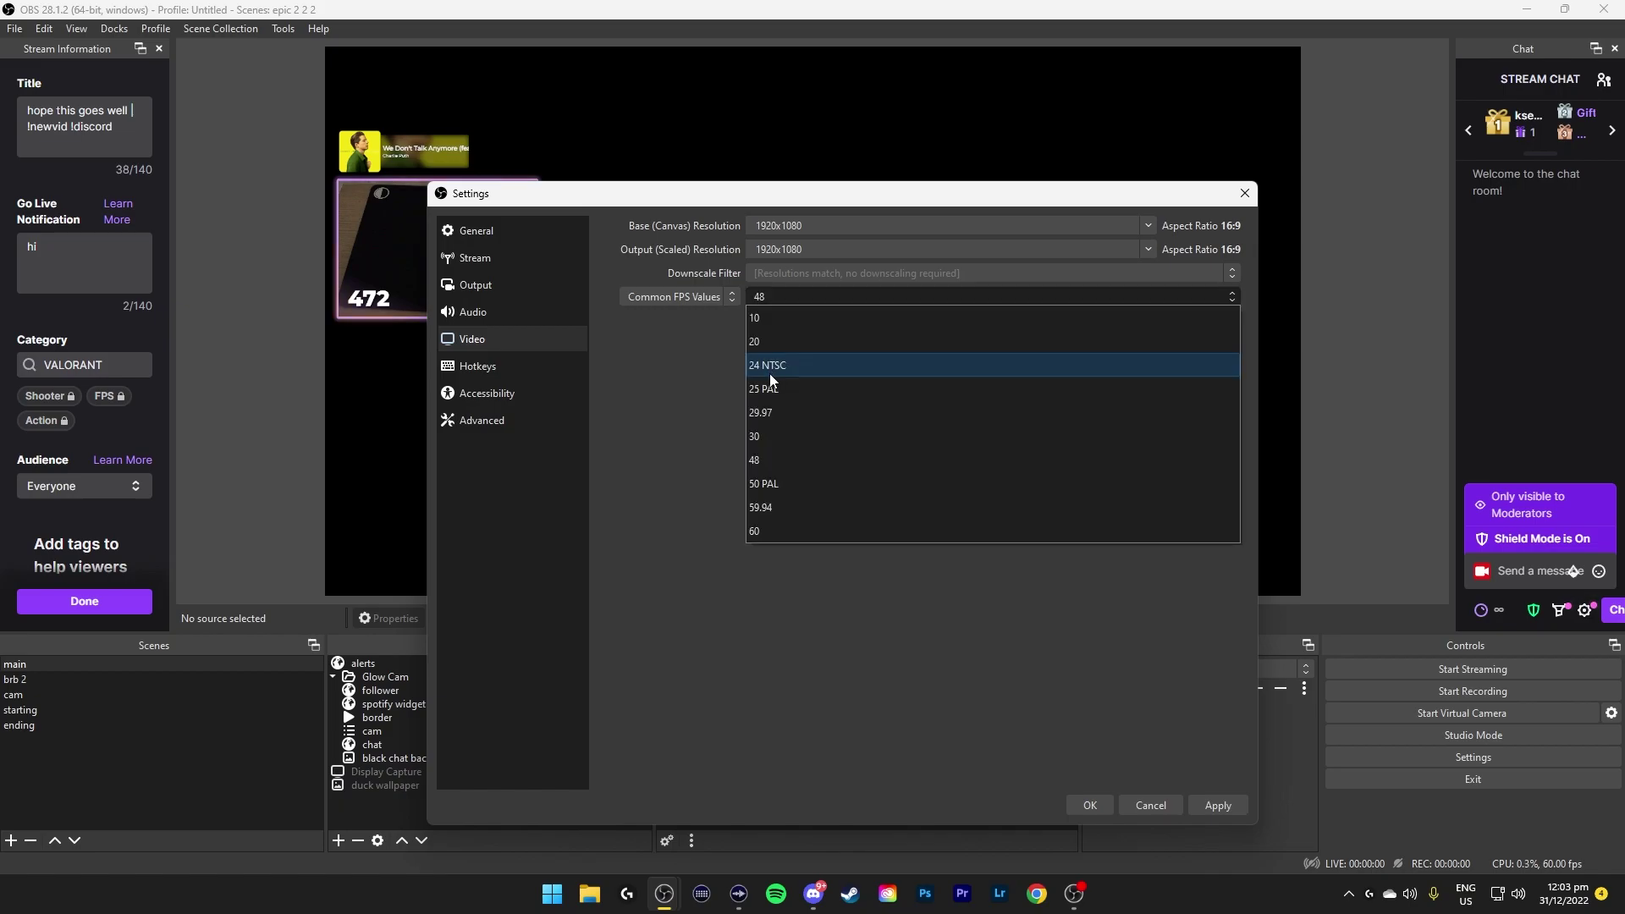
pyautogui.click(753, 435)
pyautogui.click(796, 298)
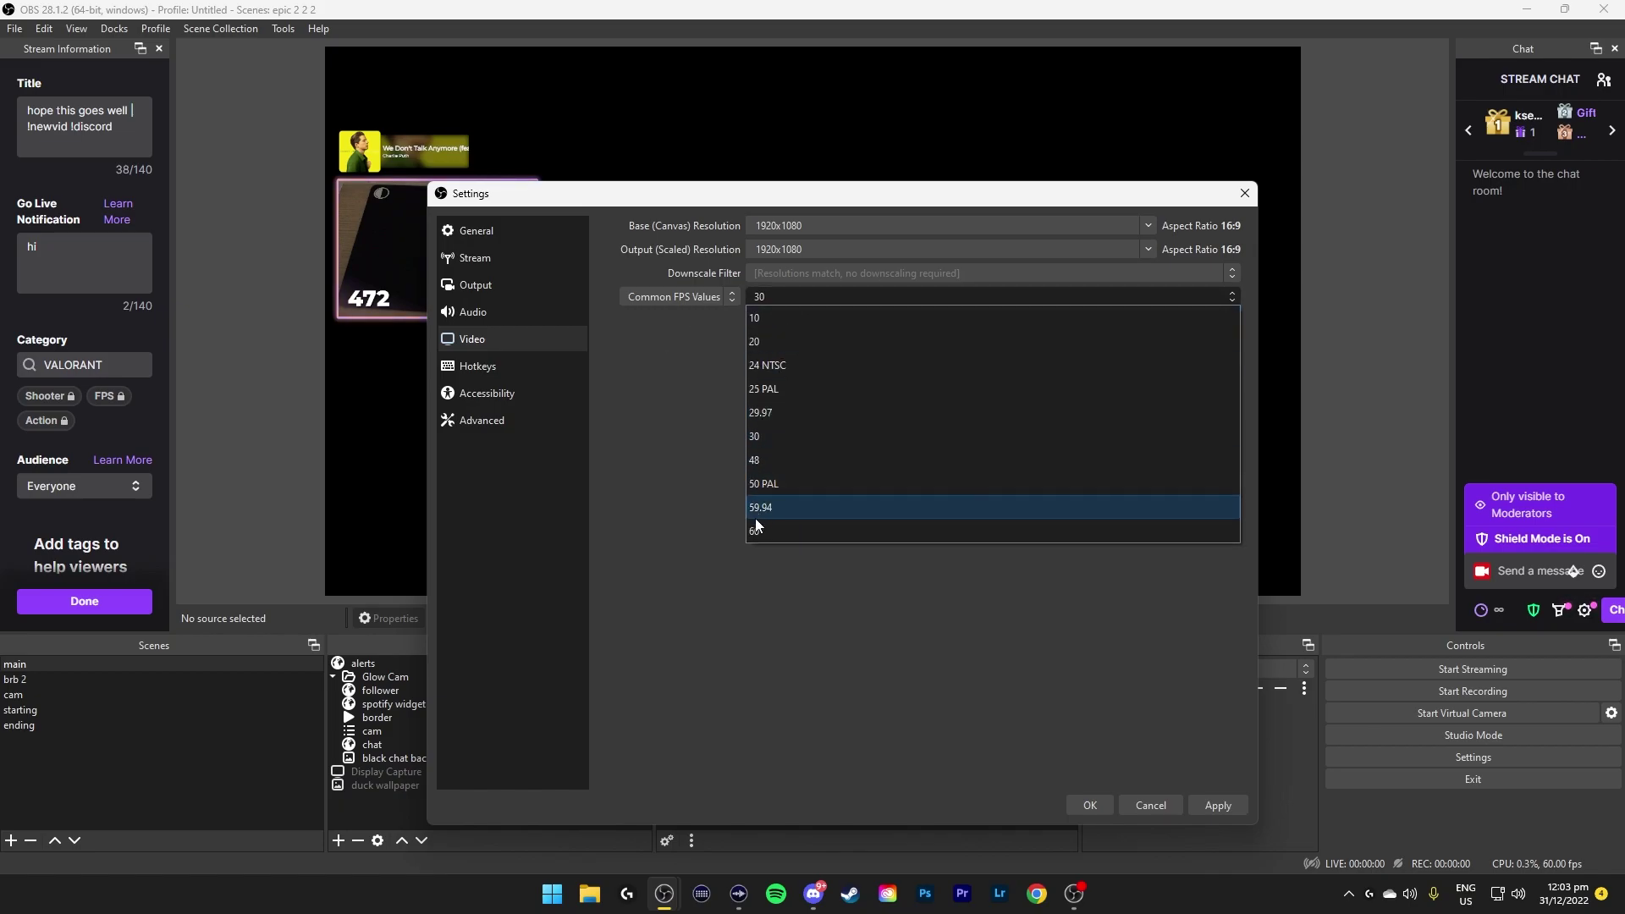
pyautogui.click(774, 532)
pyautogui.click(525, 369)
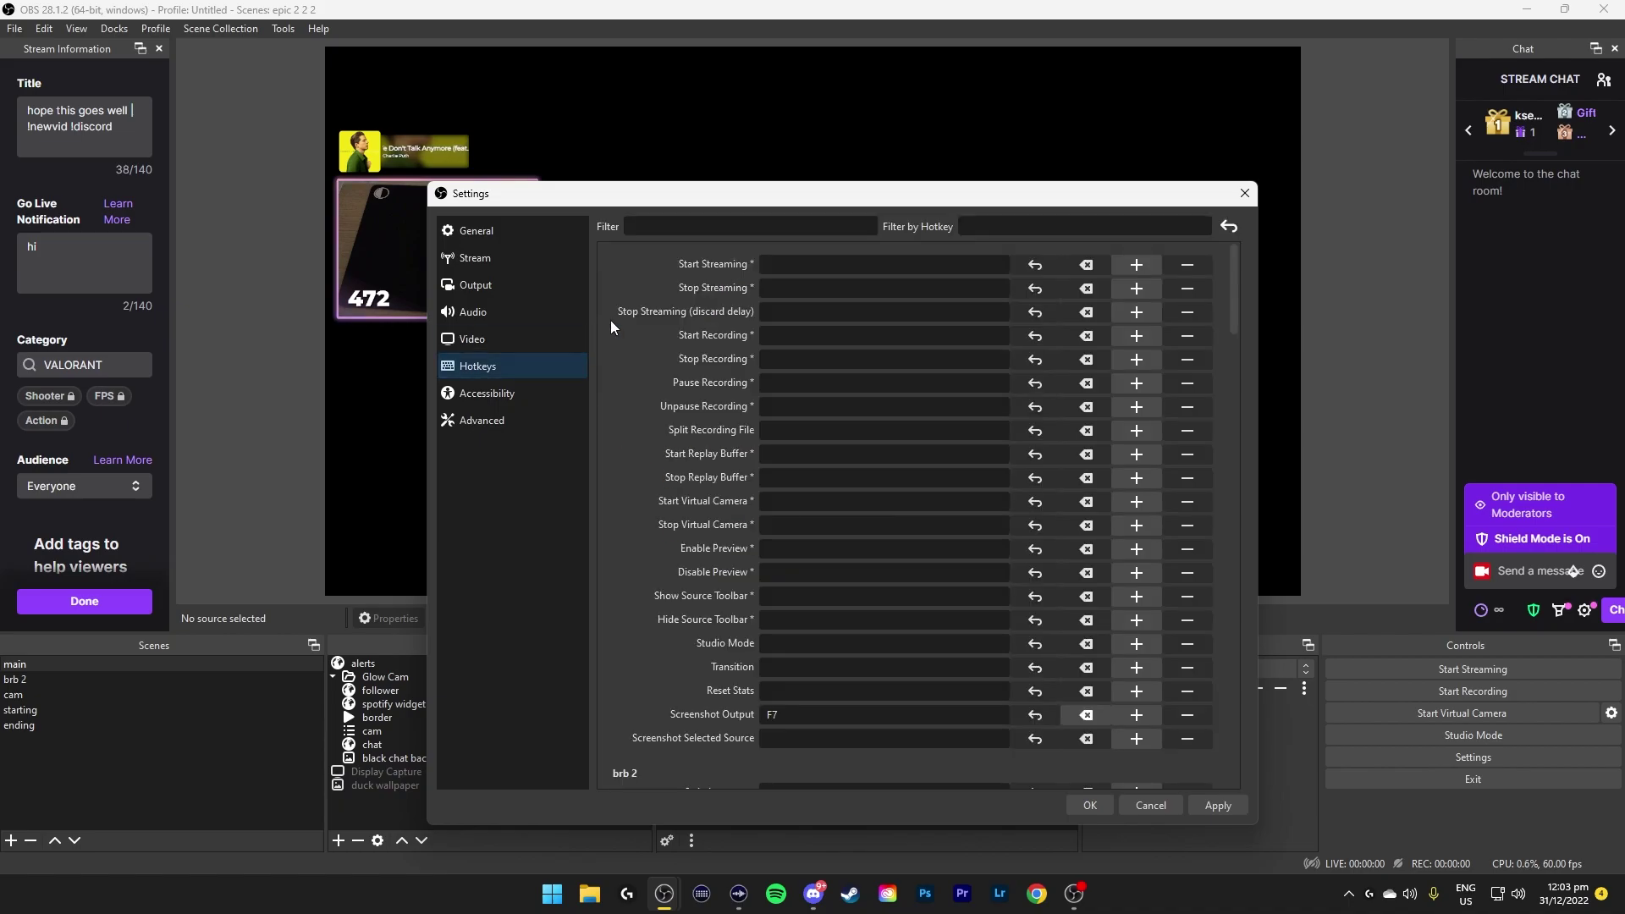
# Confirm F7 as the Screenshot Output hotkey and close Settings with OK.
pyautogui.click(772, 715)
pyautogui.press('F7')
pyautogui.moveTo(658, 181); pyautogui.dragTo(606, 656)
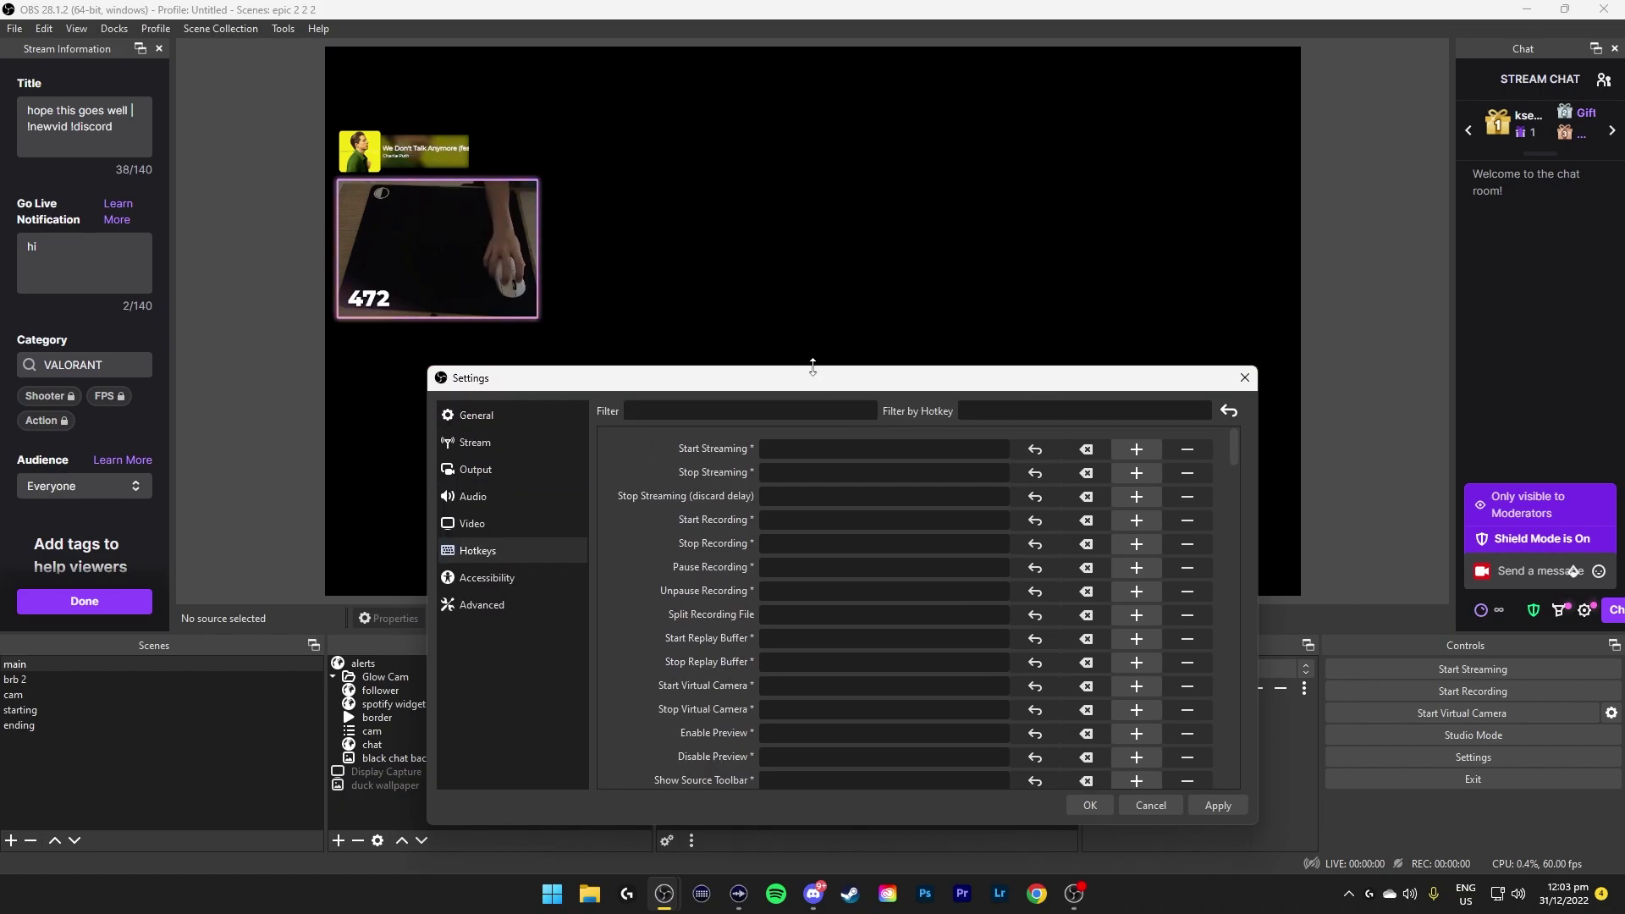
pyautogui.moveTo(812, 366); pyautogui.dragTo(813, 687)
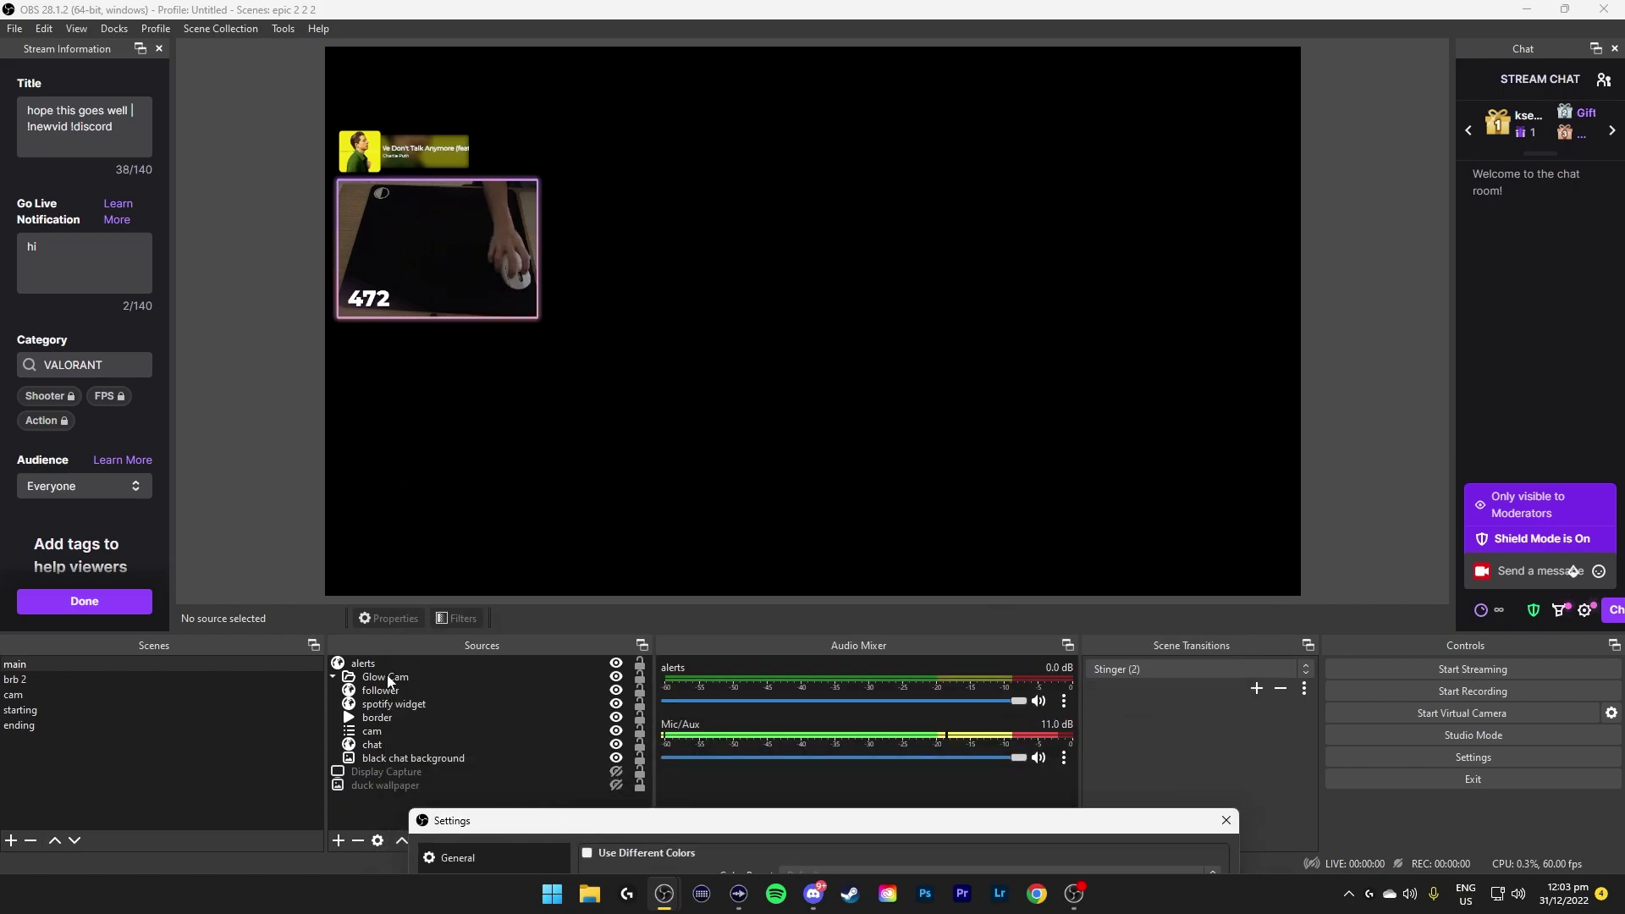
pyautogui.moveTo(1092, 821); pyautogui.dragTo(1055, 624)
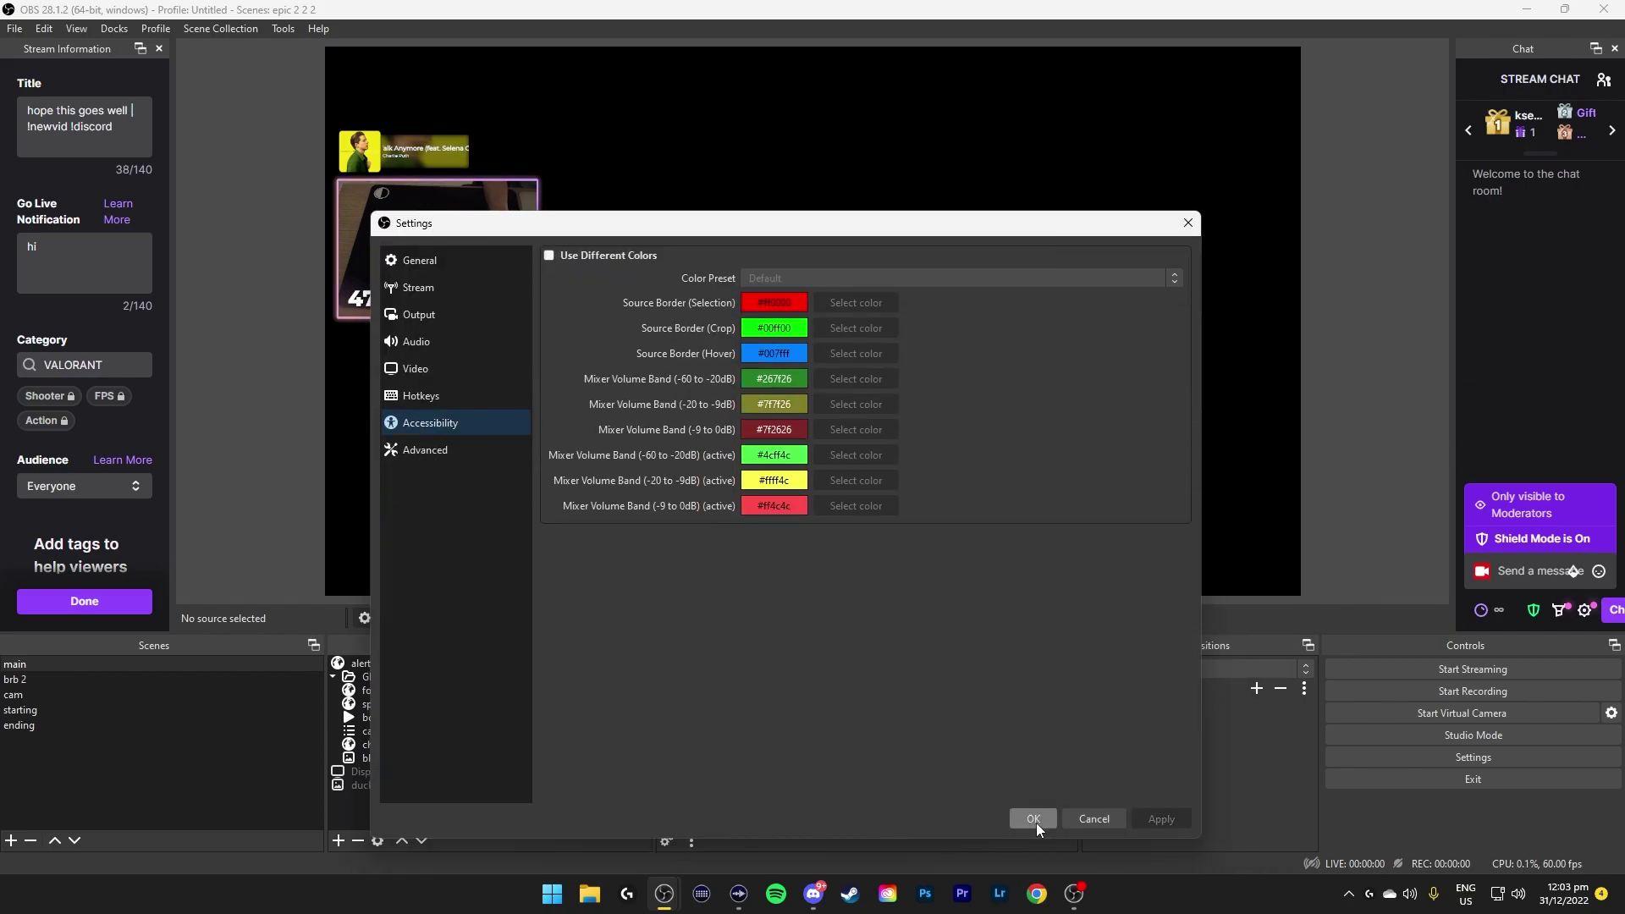
pyautogui.click(1034, 819)
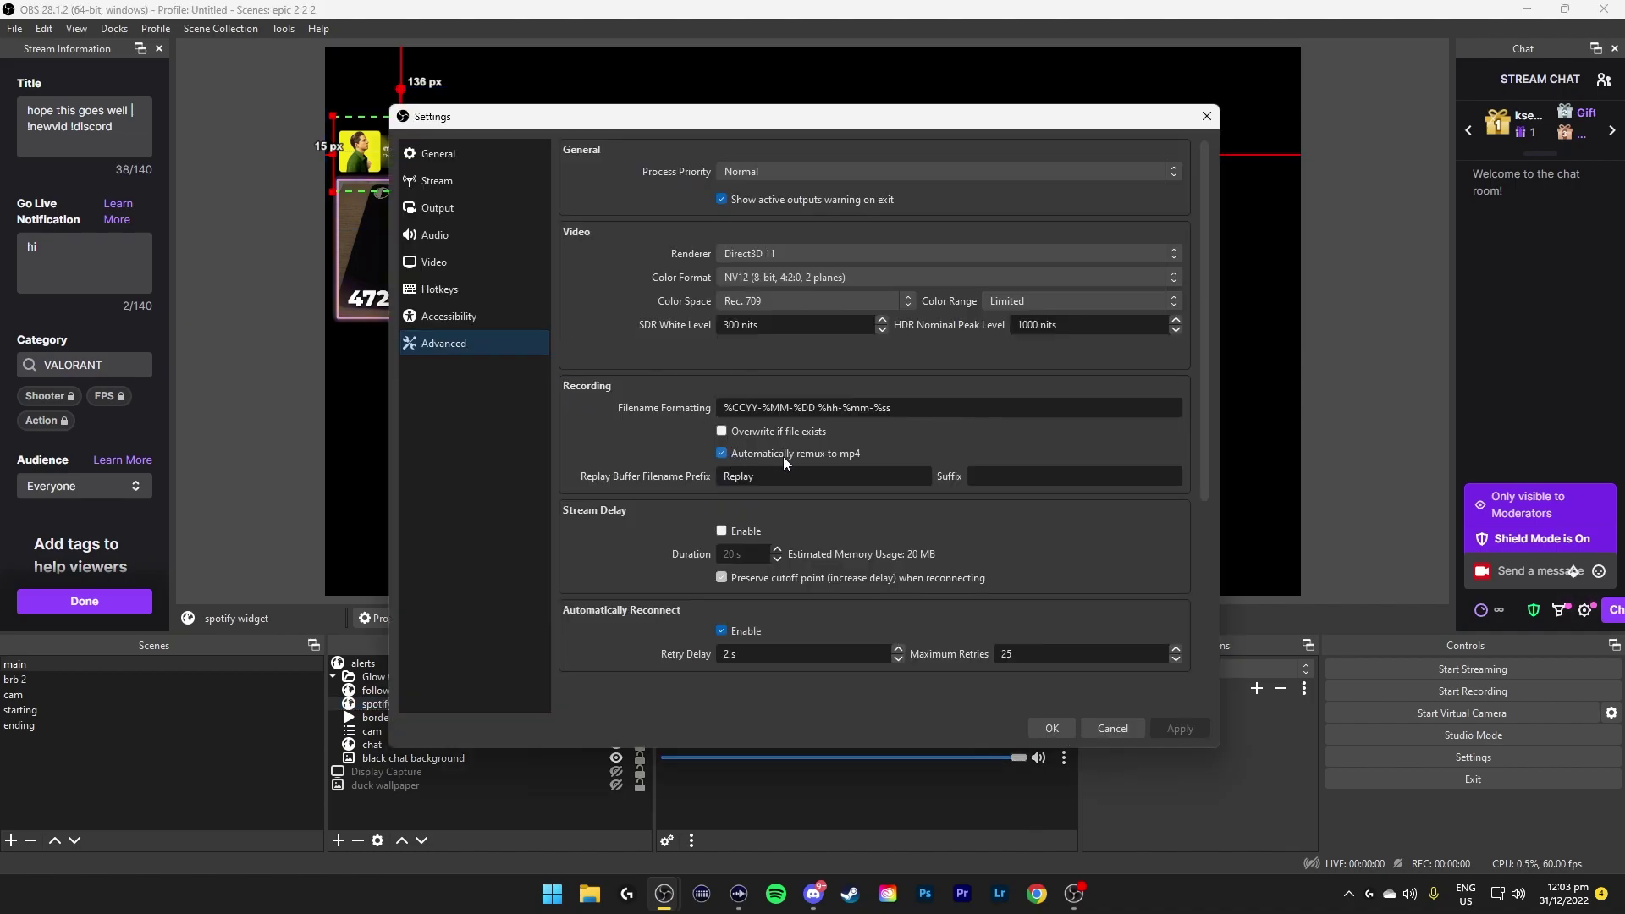
# Review the Video, Audio and Output recording pages and check the mkv recording format options.
pyautogui.click(474, 256)
pyautogui.click(526, 229)
pyautogui.click(535, 209)
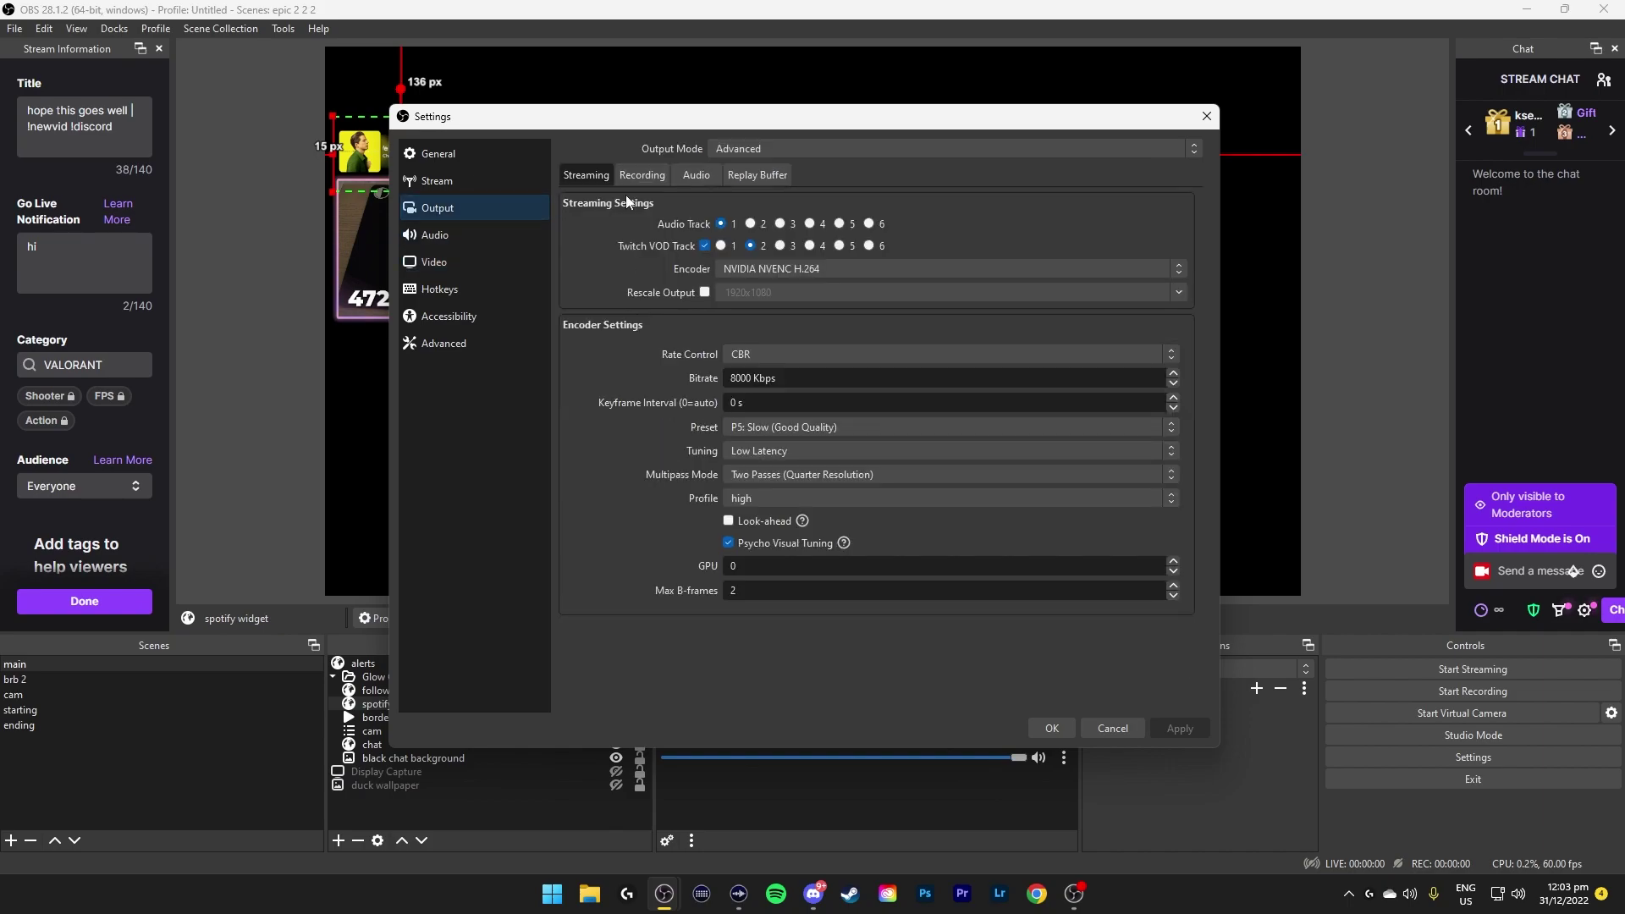
pyautogui.click(642, 175)
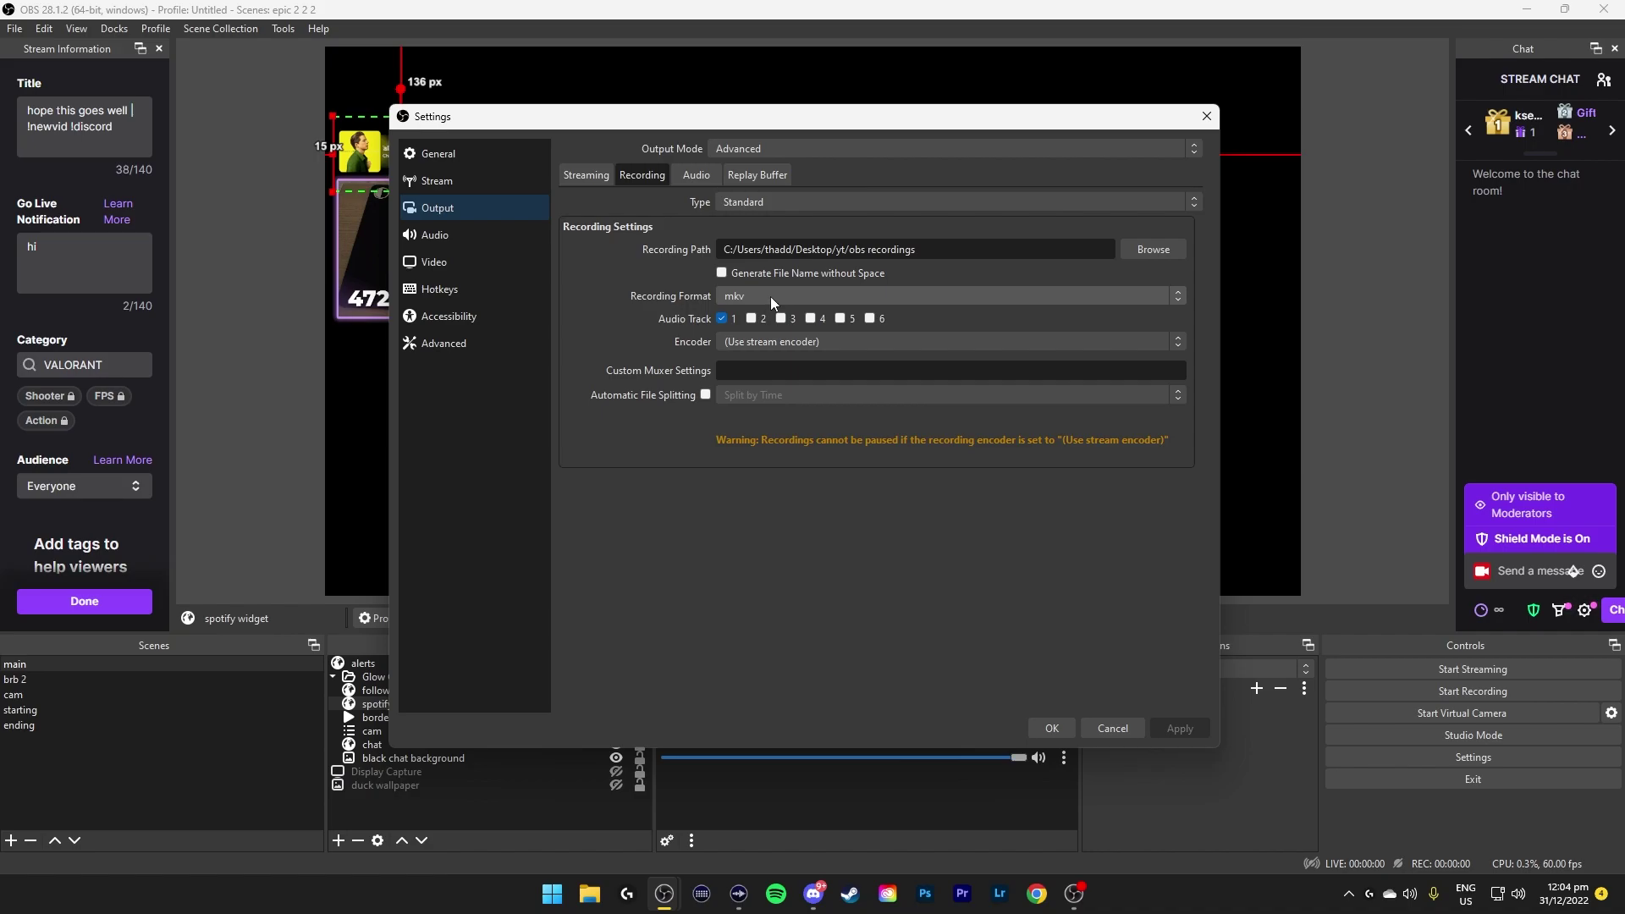
pyautogui.click(770, 296)
# Replace the 8000 Kbps stream bitrate with 5500 Kbps in Output settings.
pyautogui.click(474, 153)
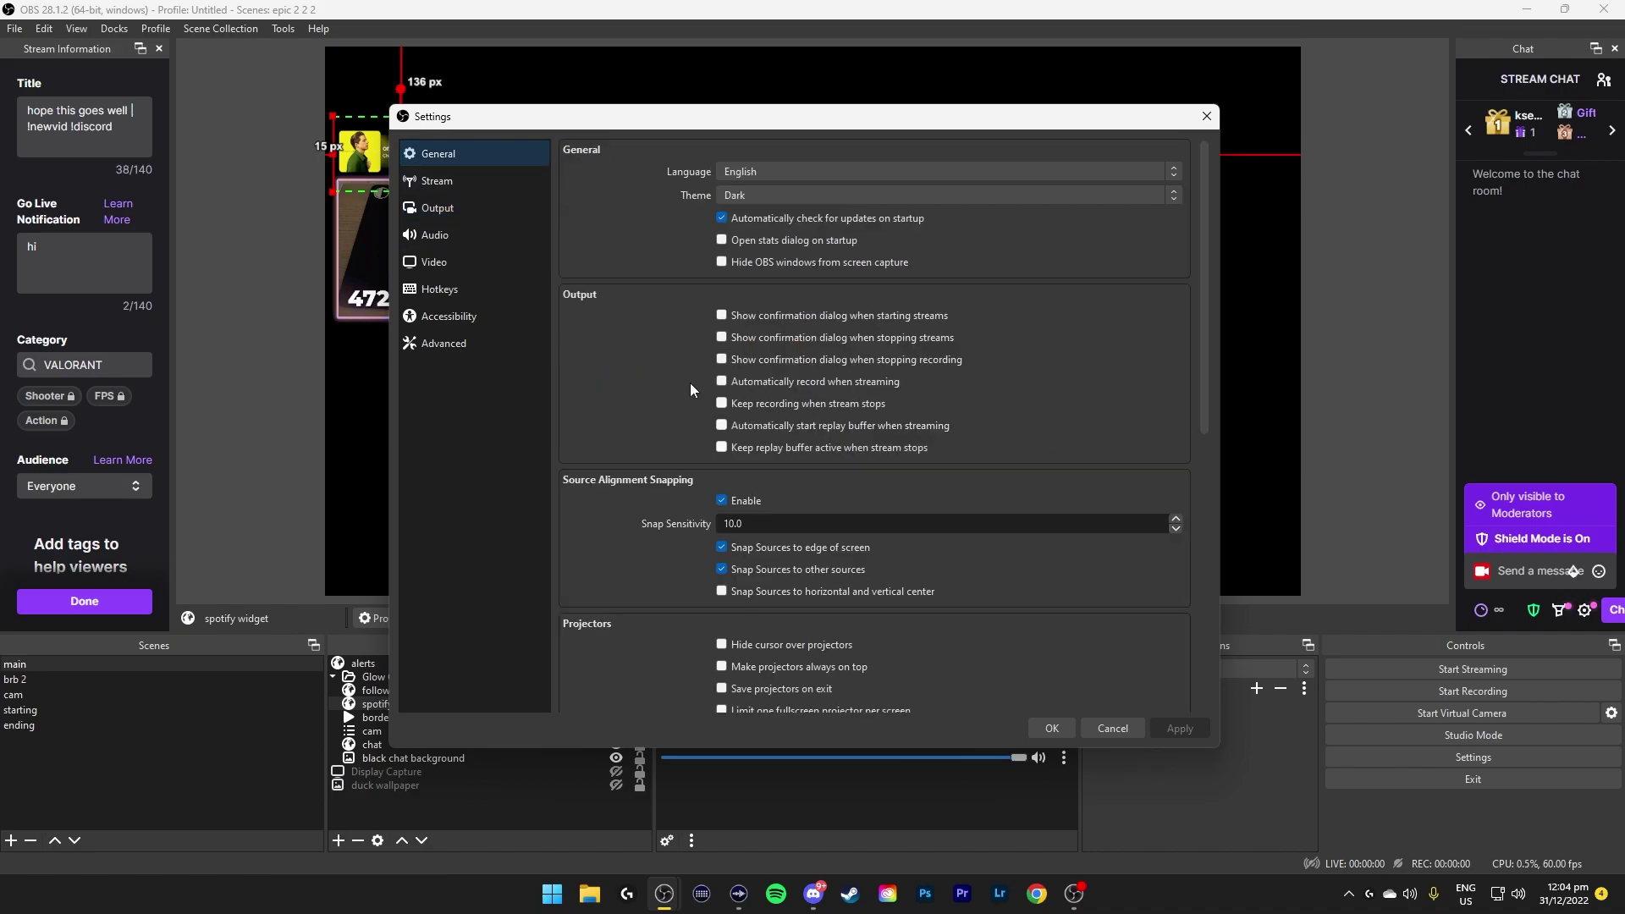
pyautogui.click(460, 208)
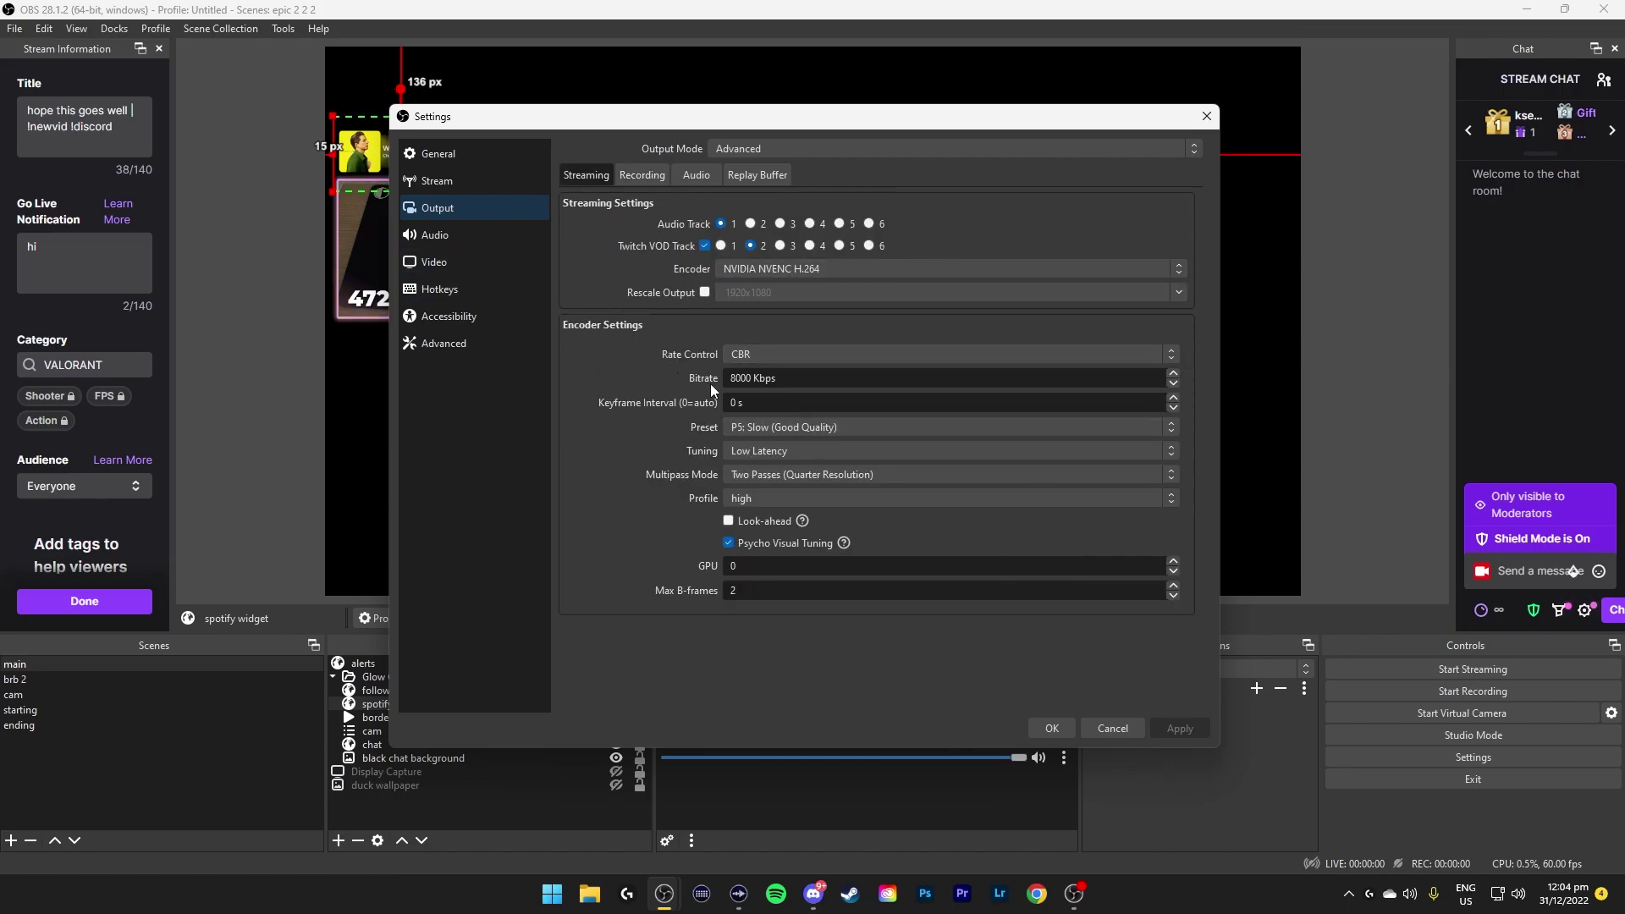
pyautogui.moveTo(831, 378); pyautogui.dragTo(674, 387)
pyautogui.write('6')
pyautogui.press('BackSpace')
pyautogui.write('55')
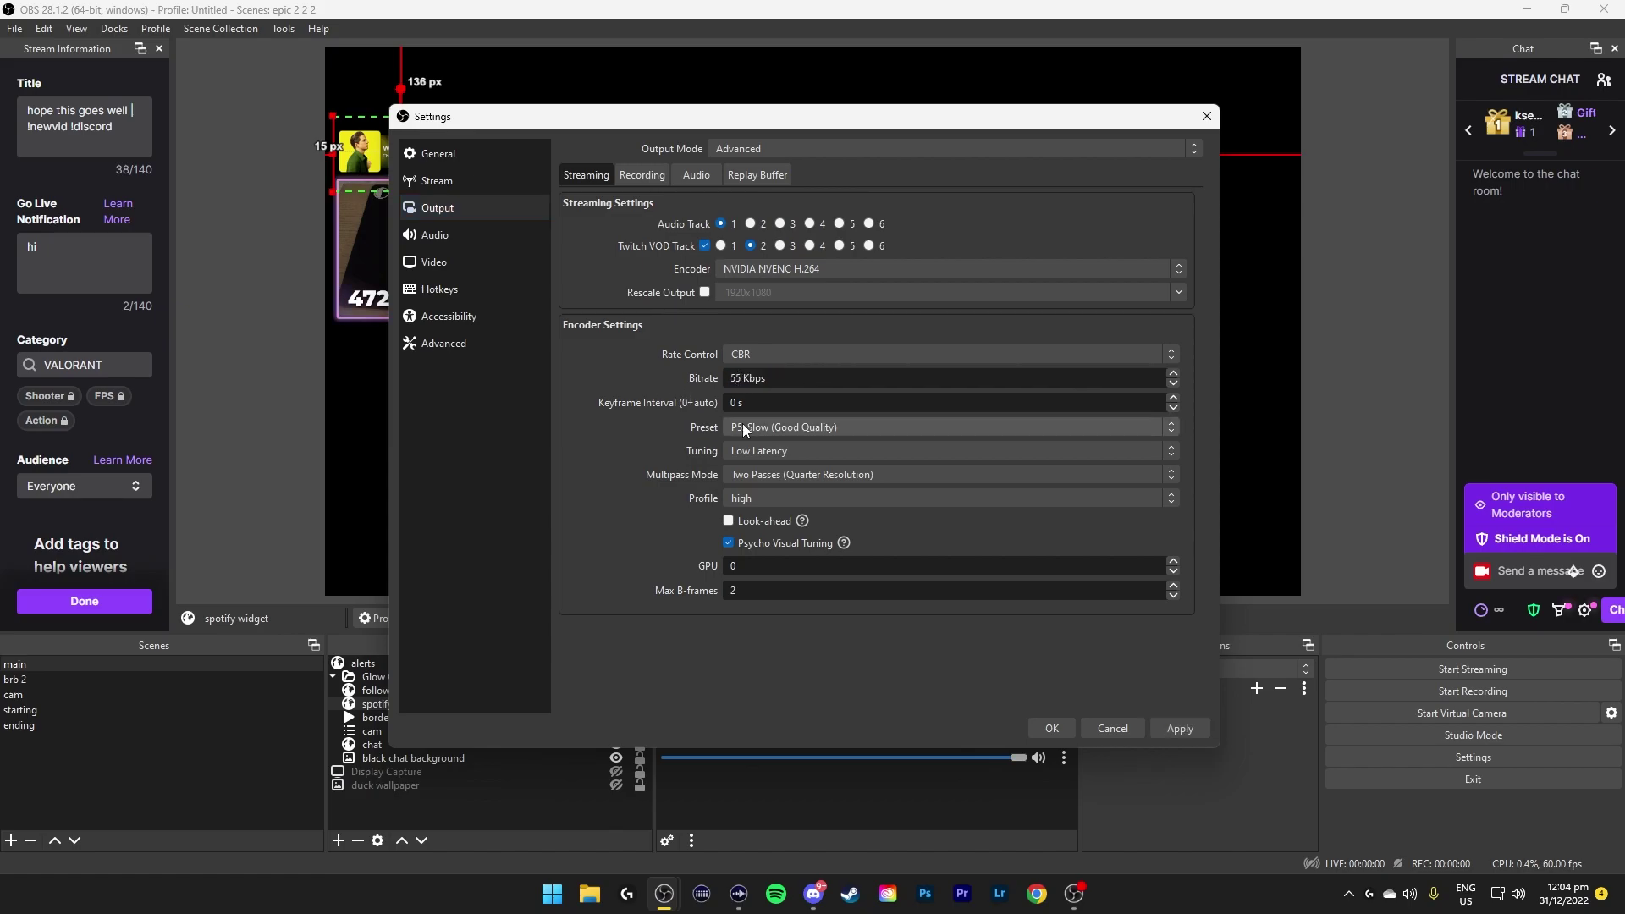
pyautogui.write('00')
# Choose the P4: Medium encoder preset and the main encoder profile.
pyautogui.click(743, 427)
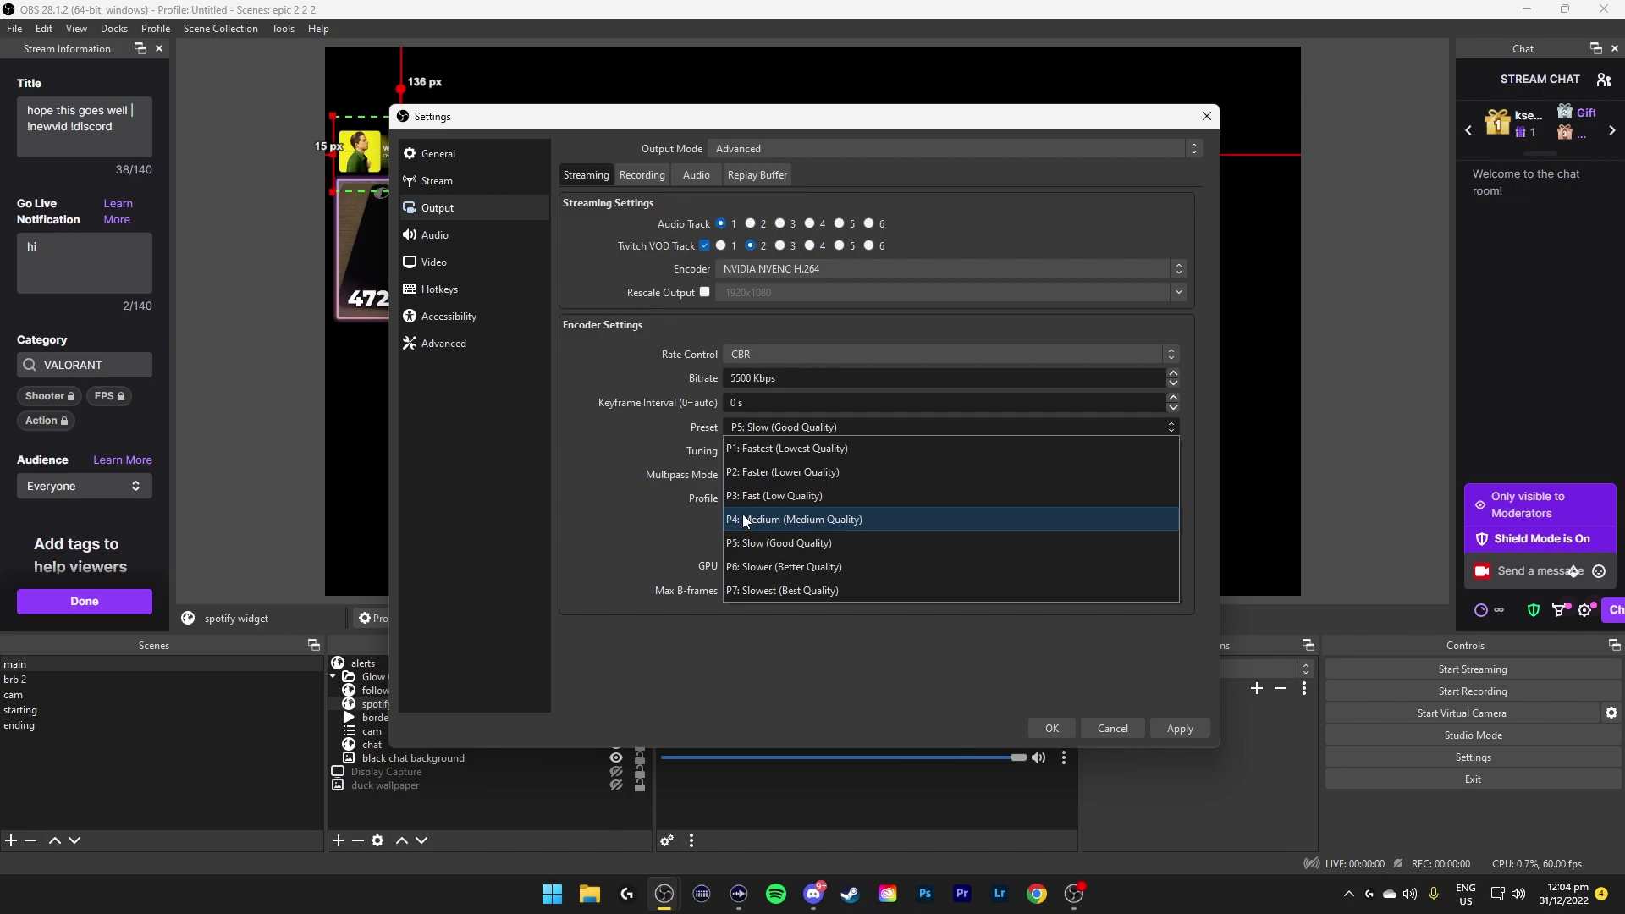
pyautogui.click(750, 524)
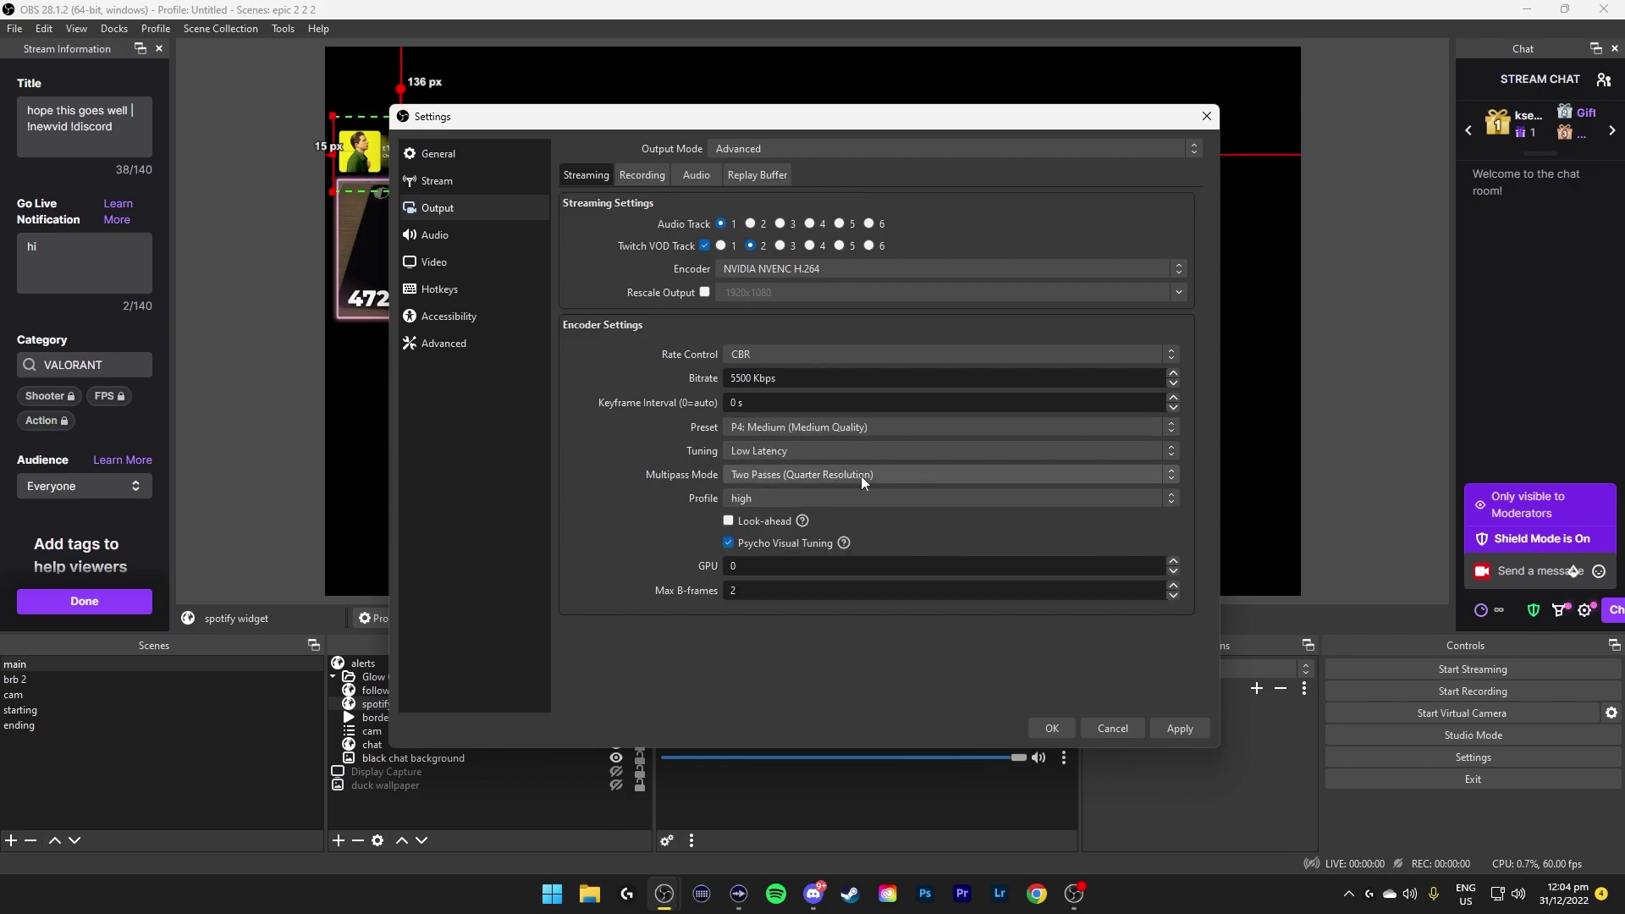
pyautogui.click(826, 498)
pyautogui.click(761, 543)
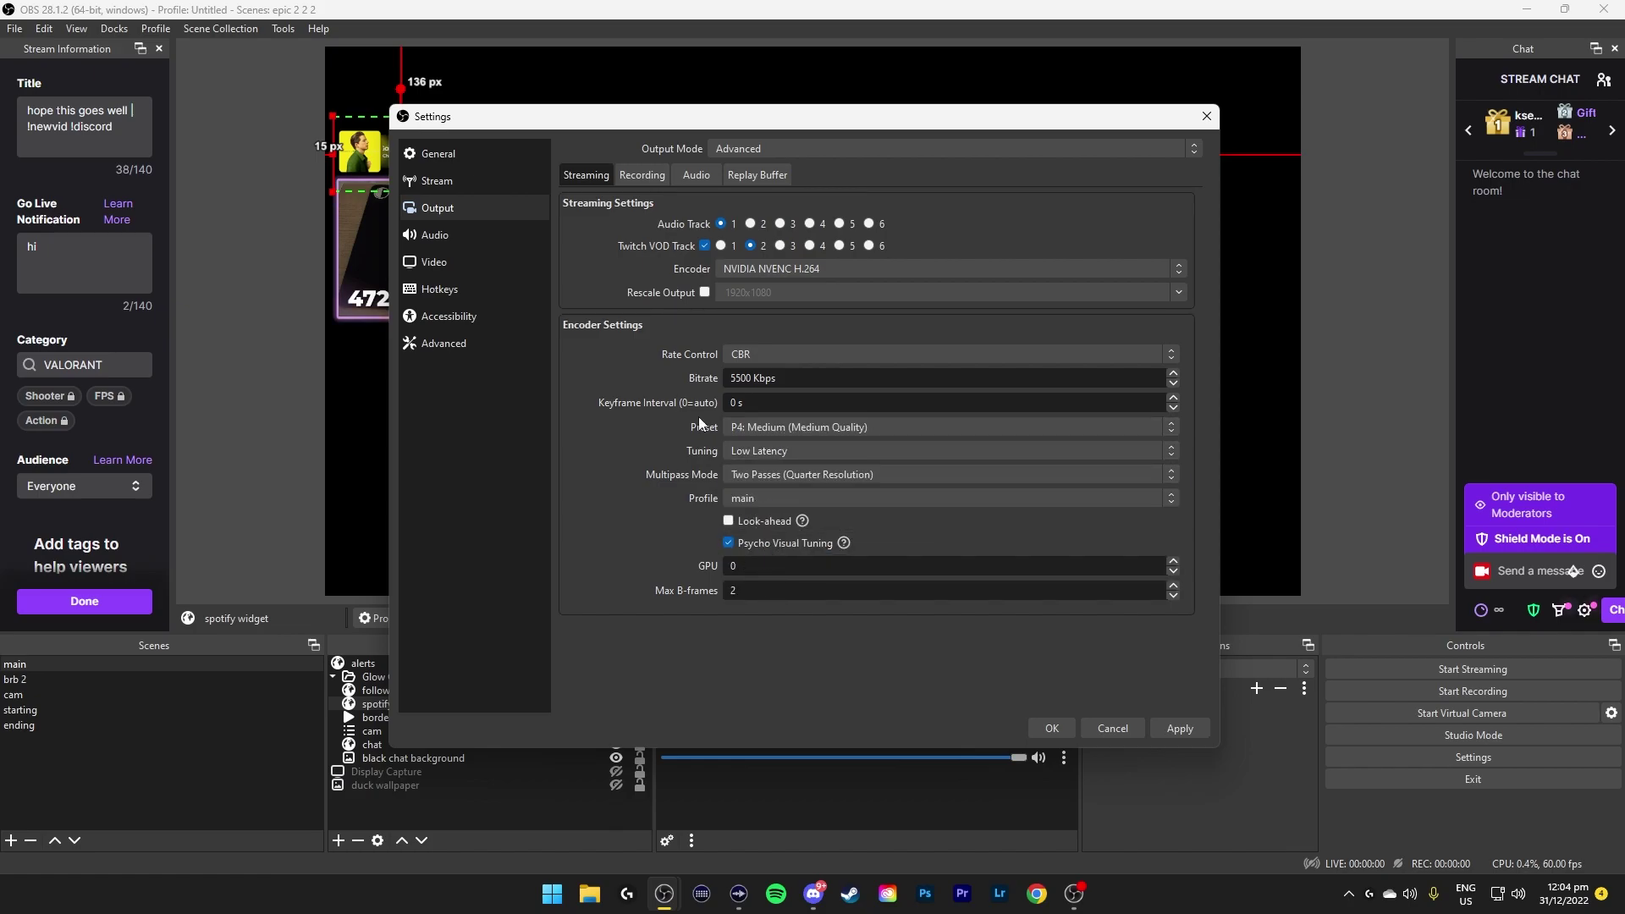
# Set both base and output resolution to 1664x936 in Video settings.
pyautogui.click(455, 269)
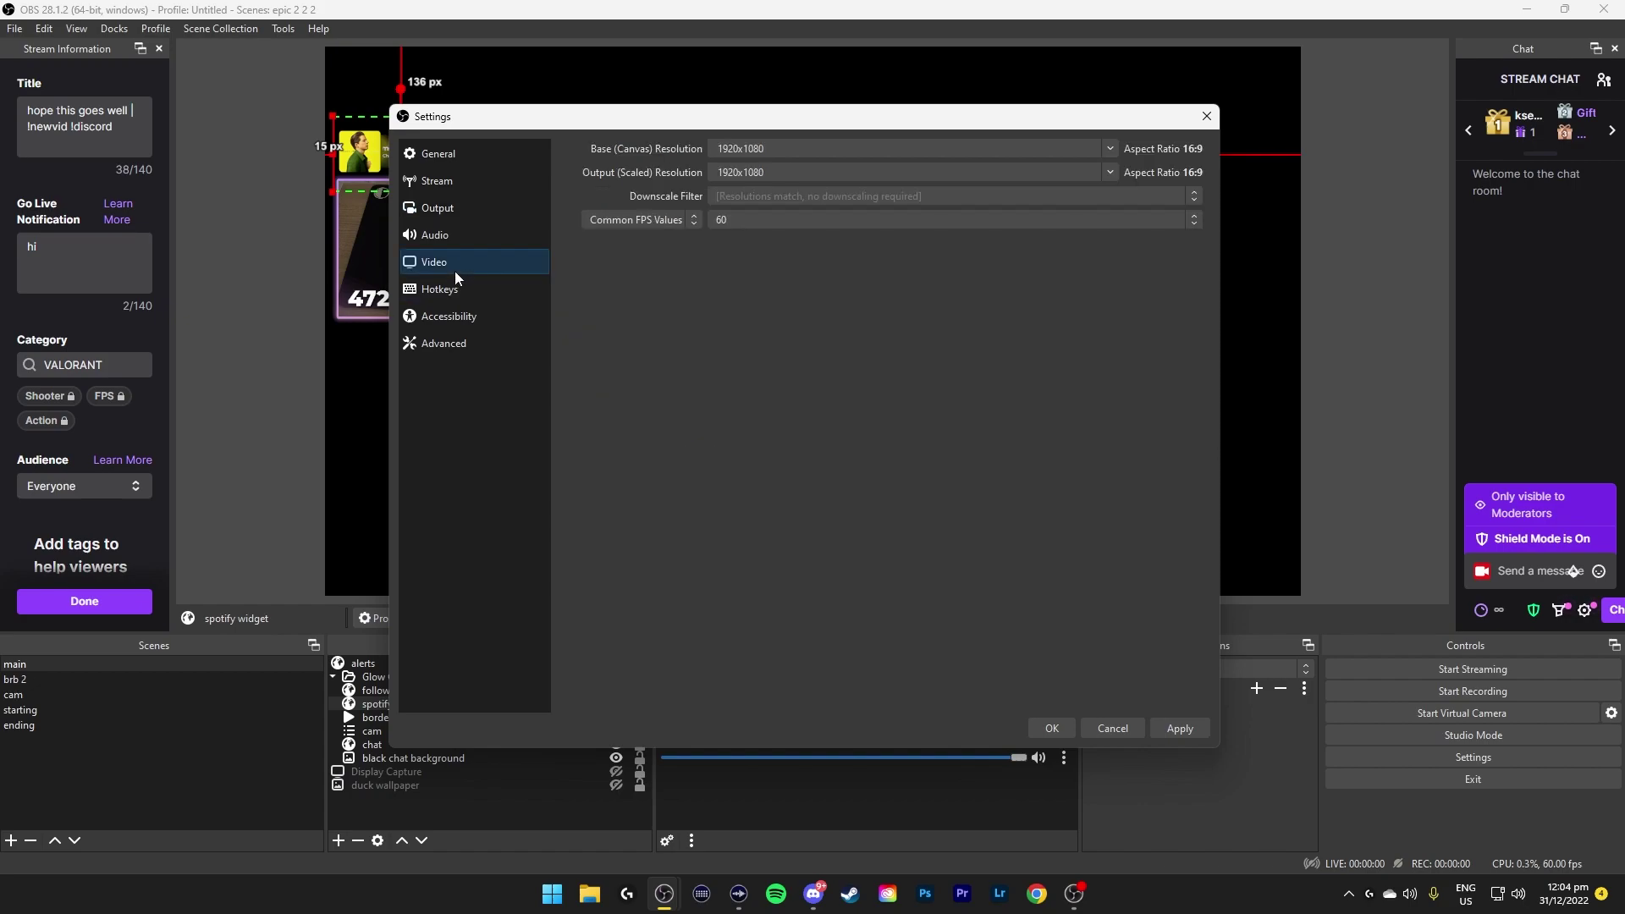
pyautogui.doubleClick(740, 148)
pyautogui.write('1664x936')
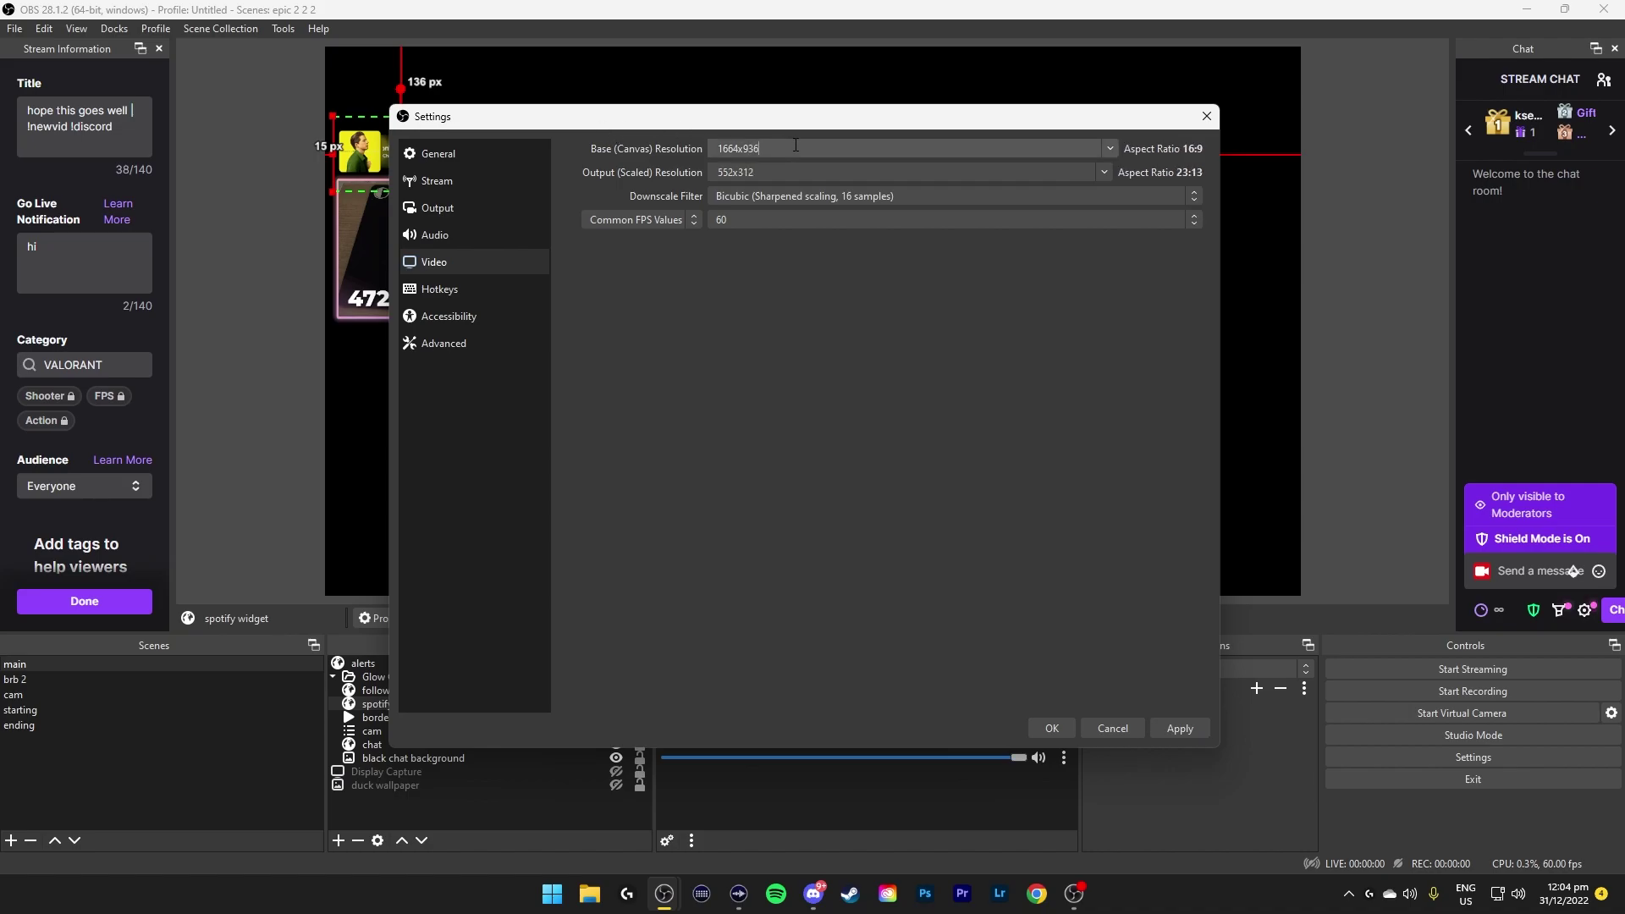
pyautogui.press('Tab')
pyautogui.write('1664x936')
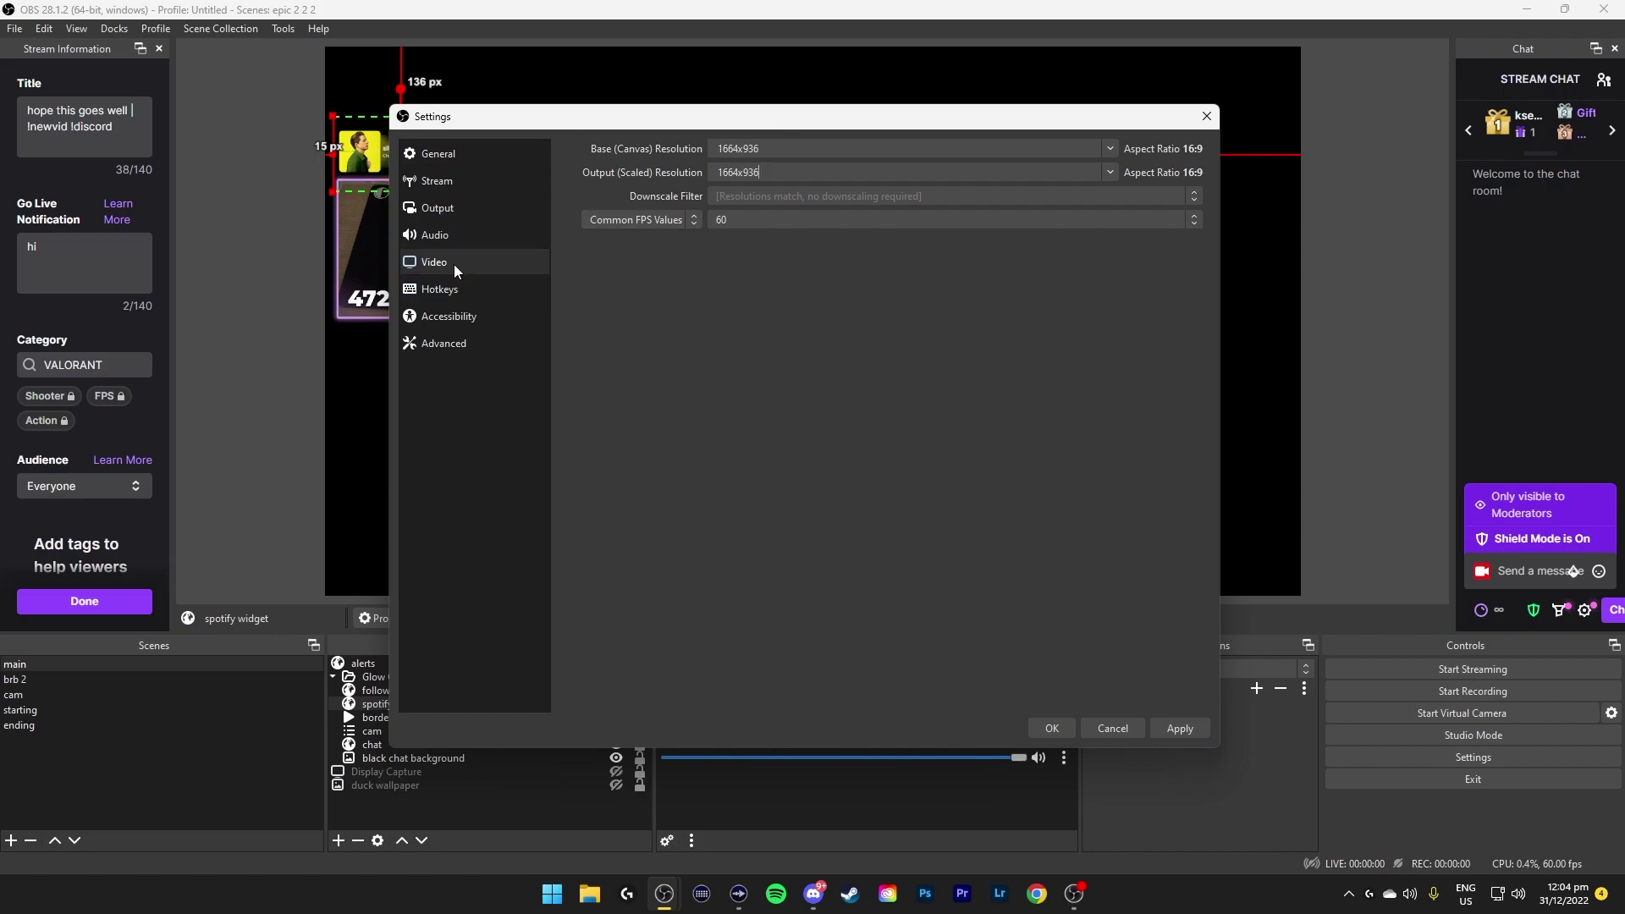
# Apply the settings changes and close the Settings window.
pyautogui.click(462, 213)
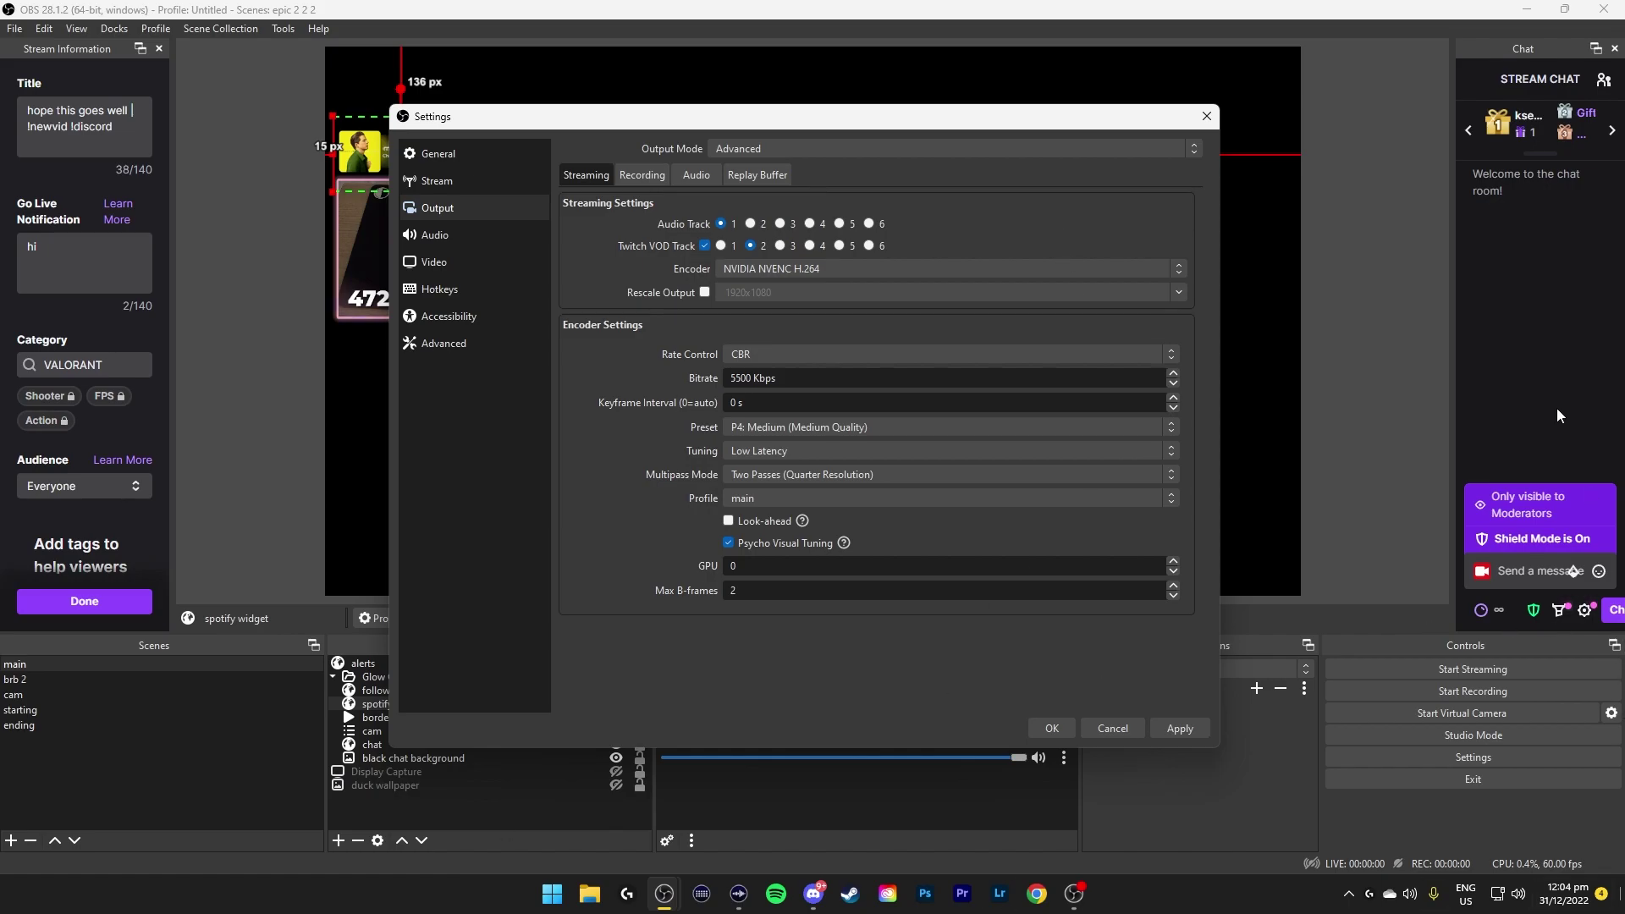
pyautogui.click(1164, 728)
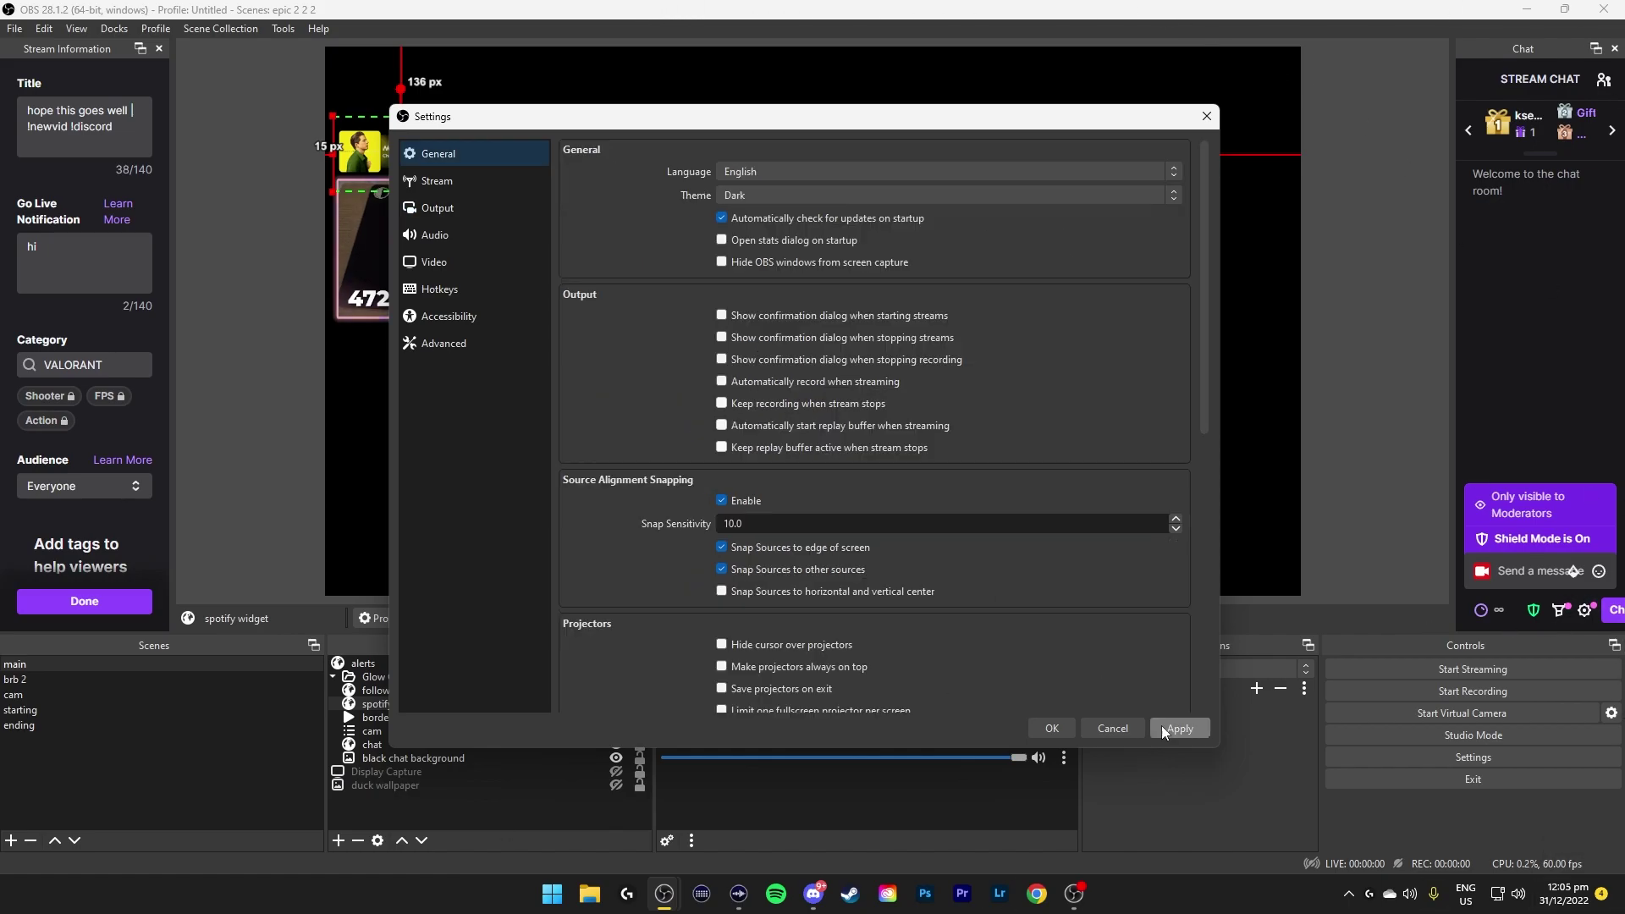
pyautogui.click(468, 320)
pyautogui.press('Up')
pyautogui.press('Up')
pyautogui.scroll(-1, 1115, 154)
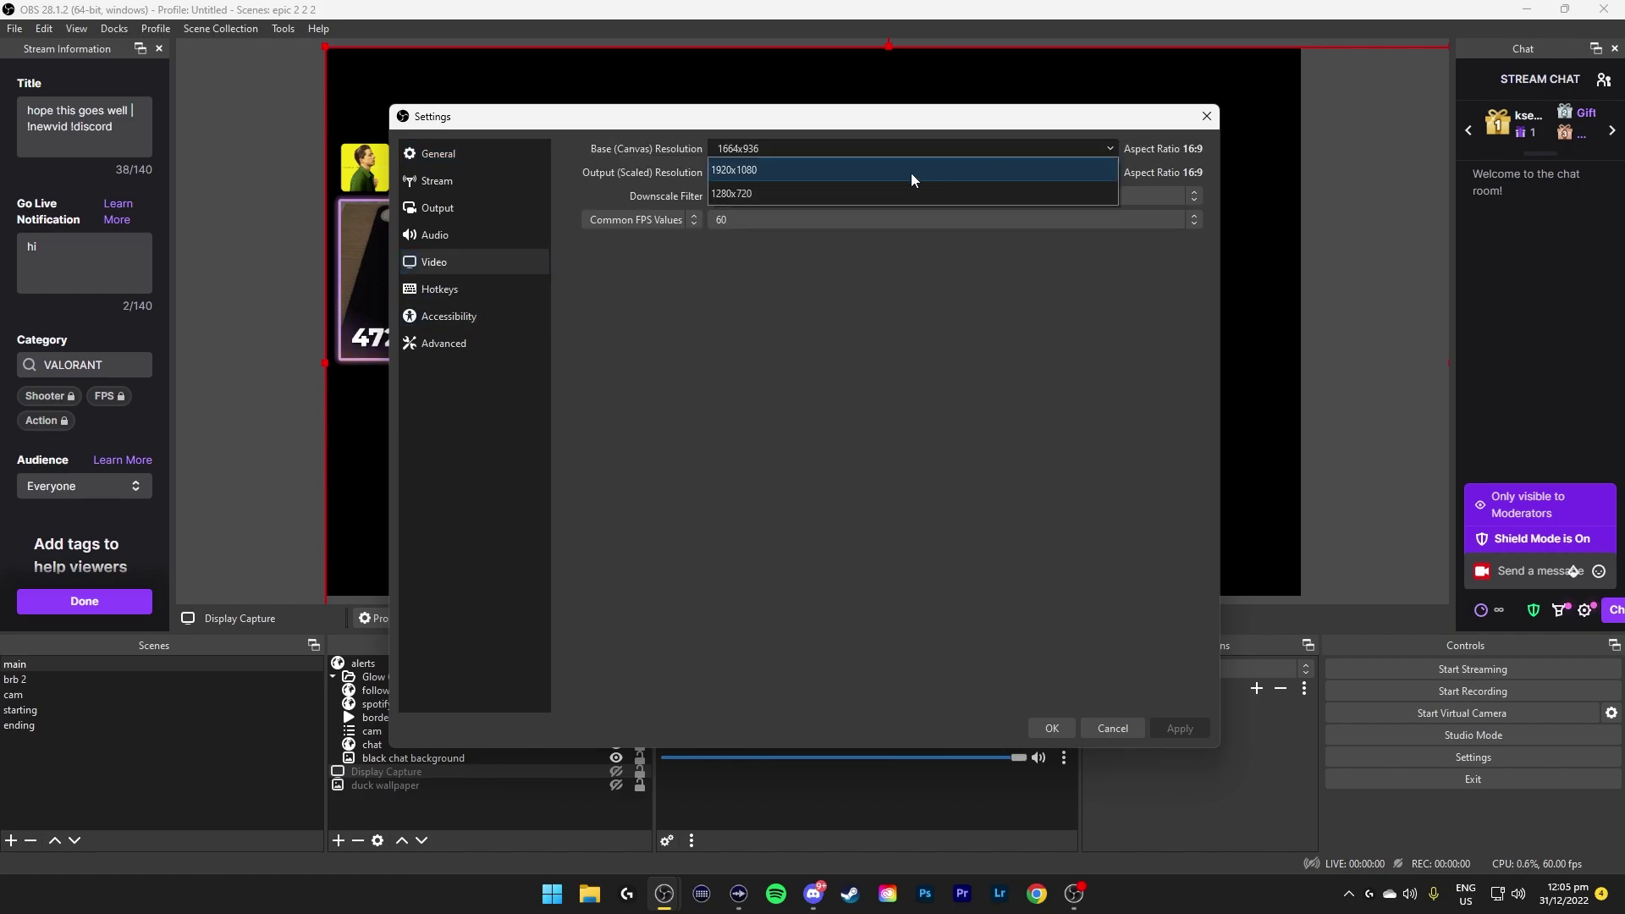
pyautogui.click(1052, 729)
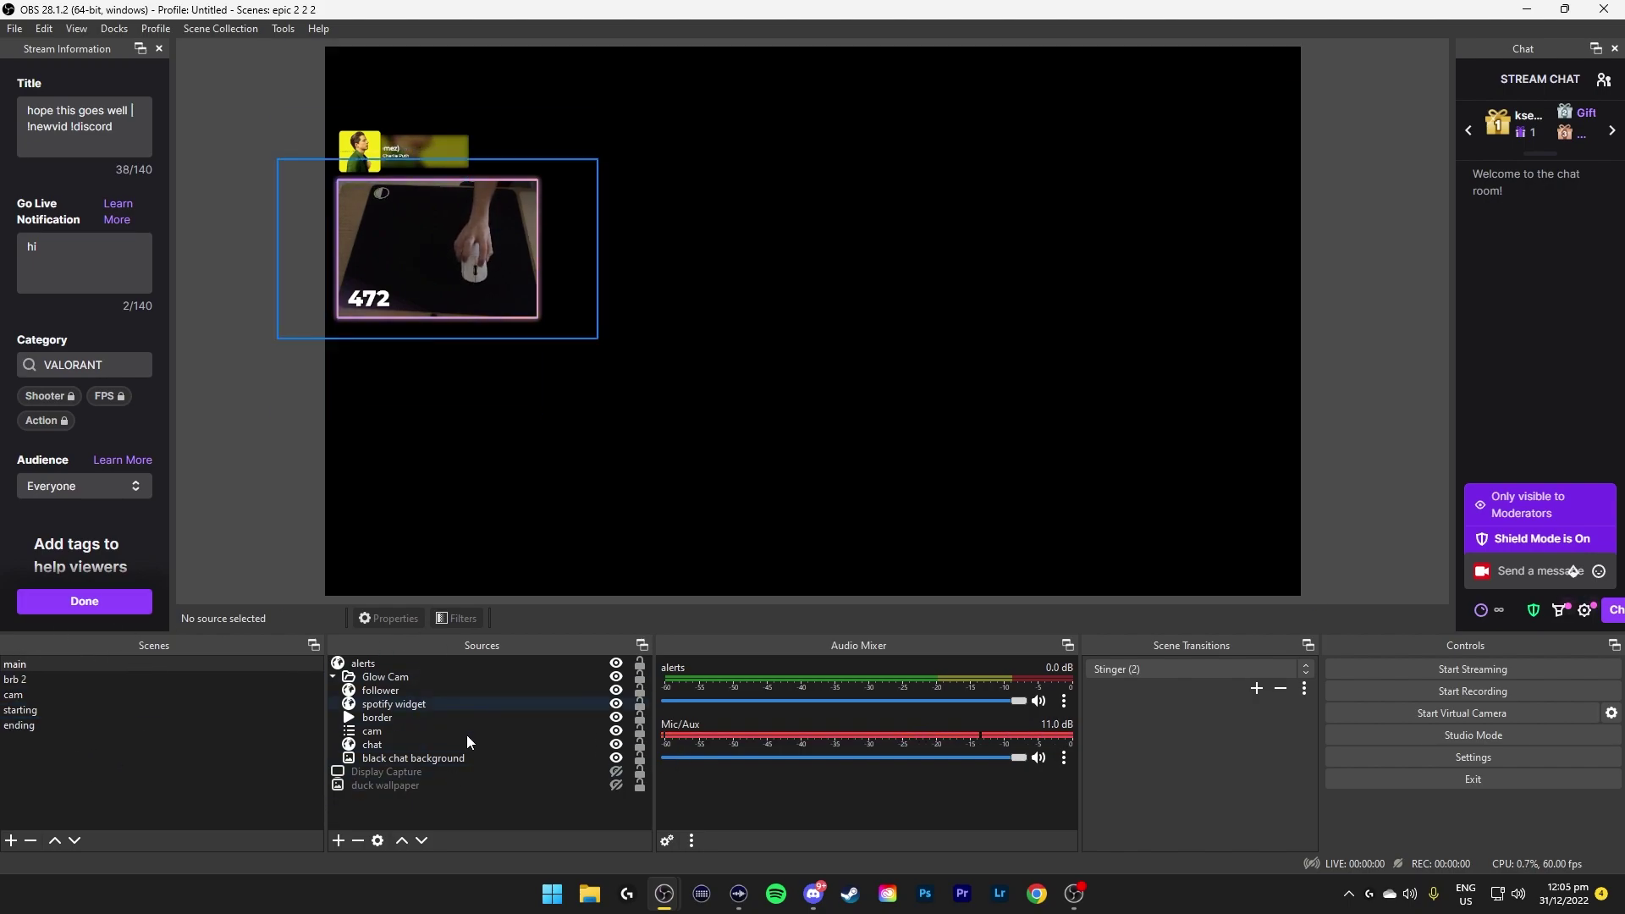
# Cycle through brb 2, cam and main scenes, then inspect Mic/Aux advanced audio properties.
pyautogui.click(17, 679)
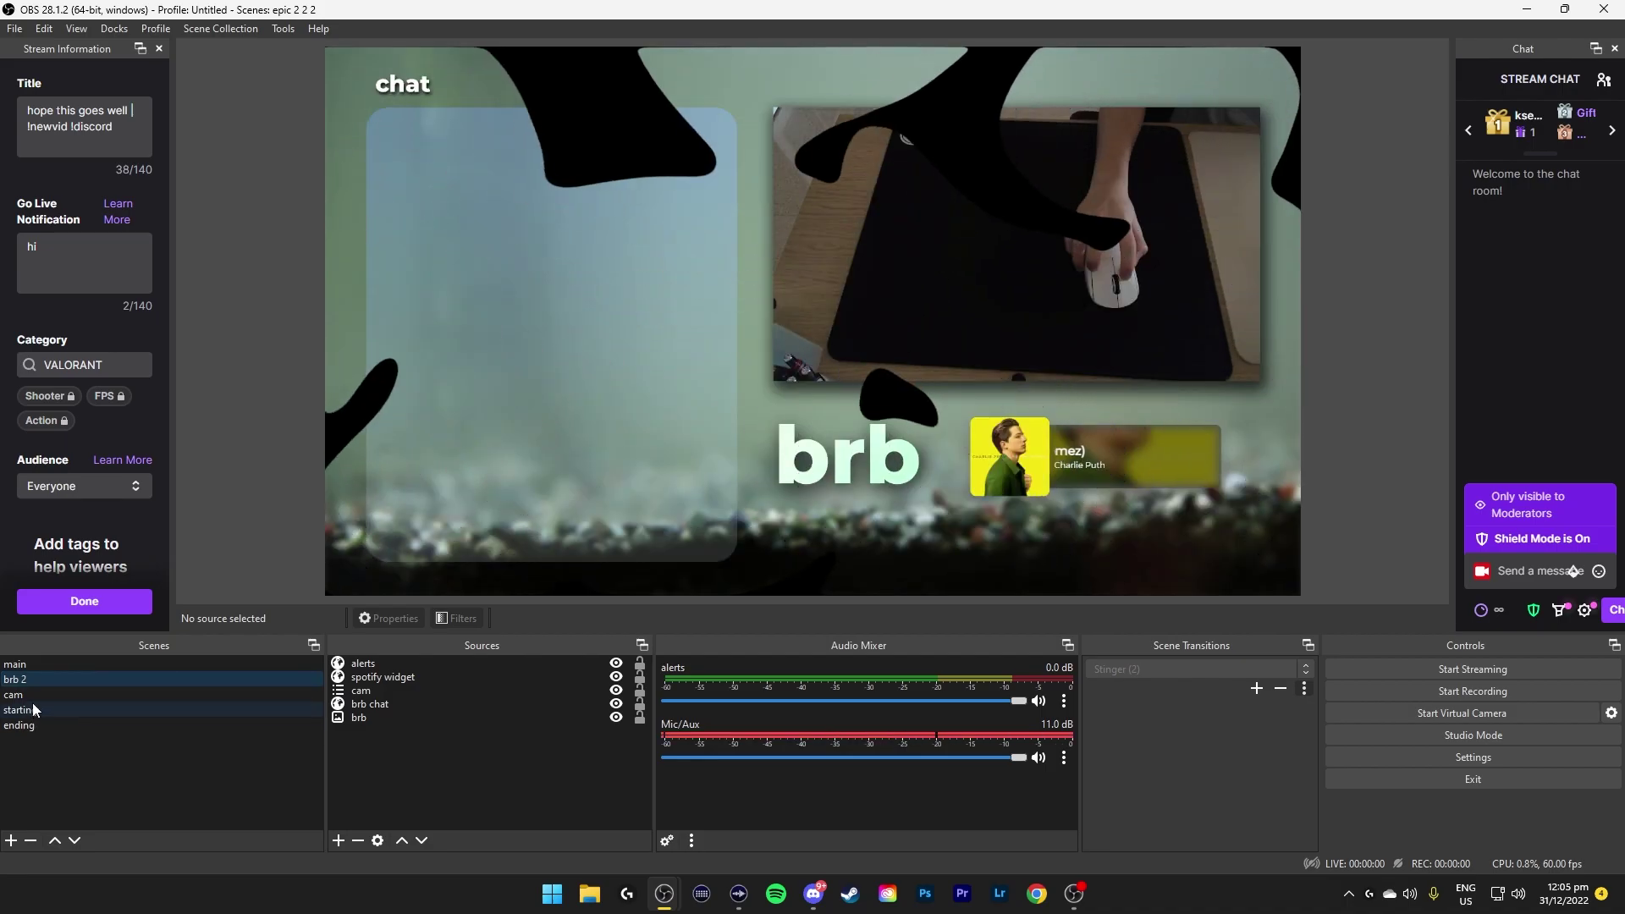
pyautogui.click(33, 696)
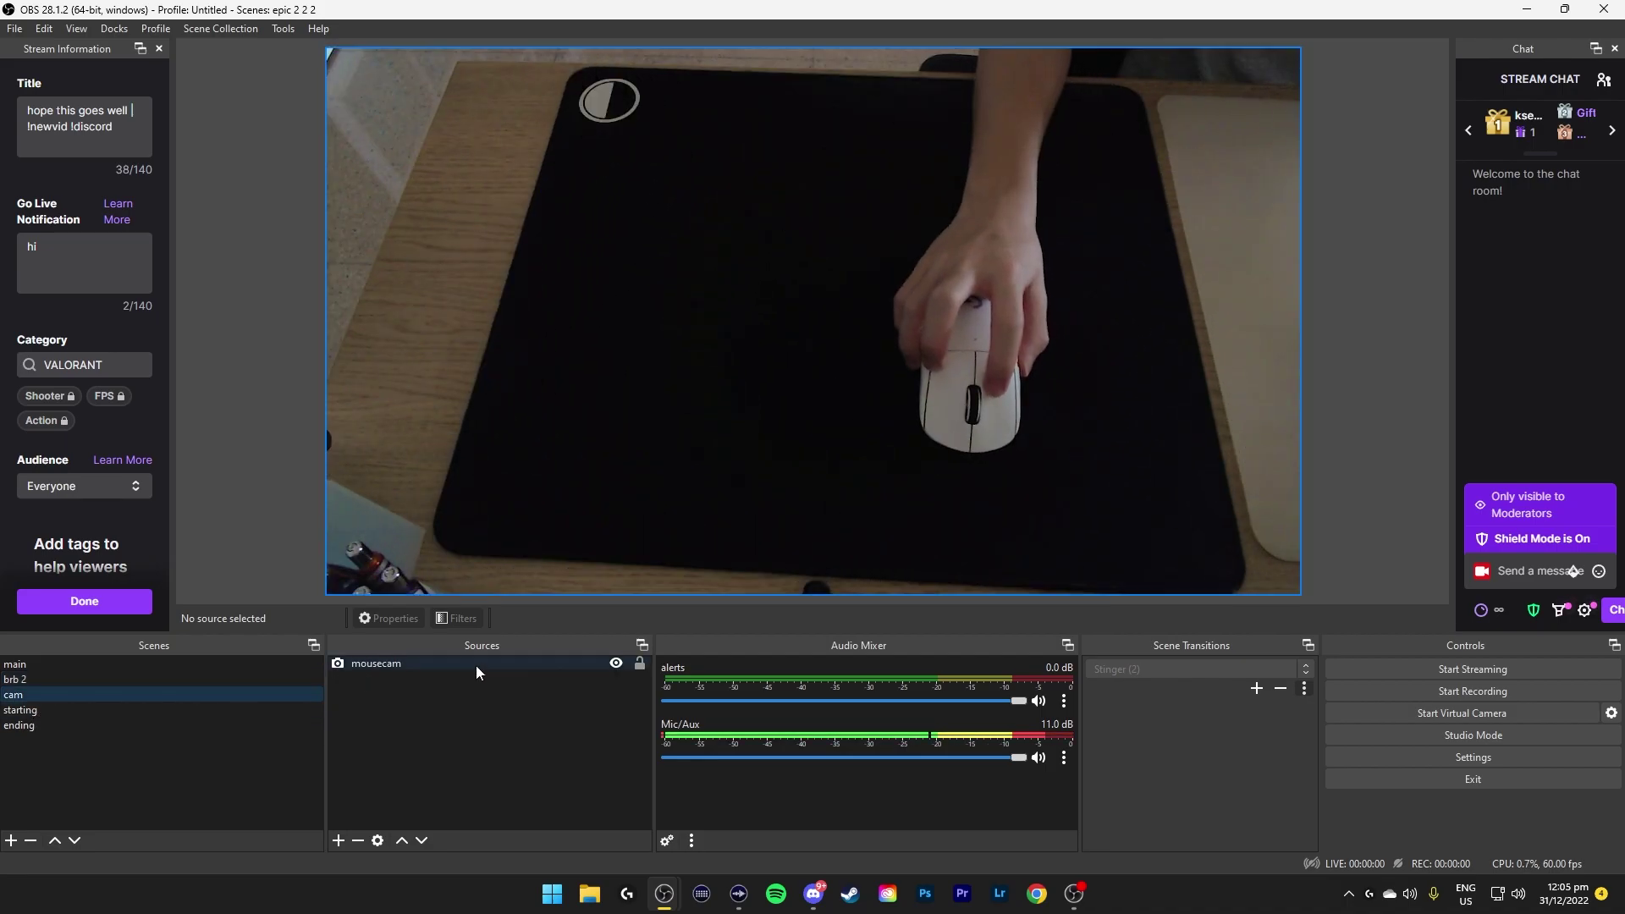
pyautogui.click(15, 665)
pyautogui.click(338, 841)
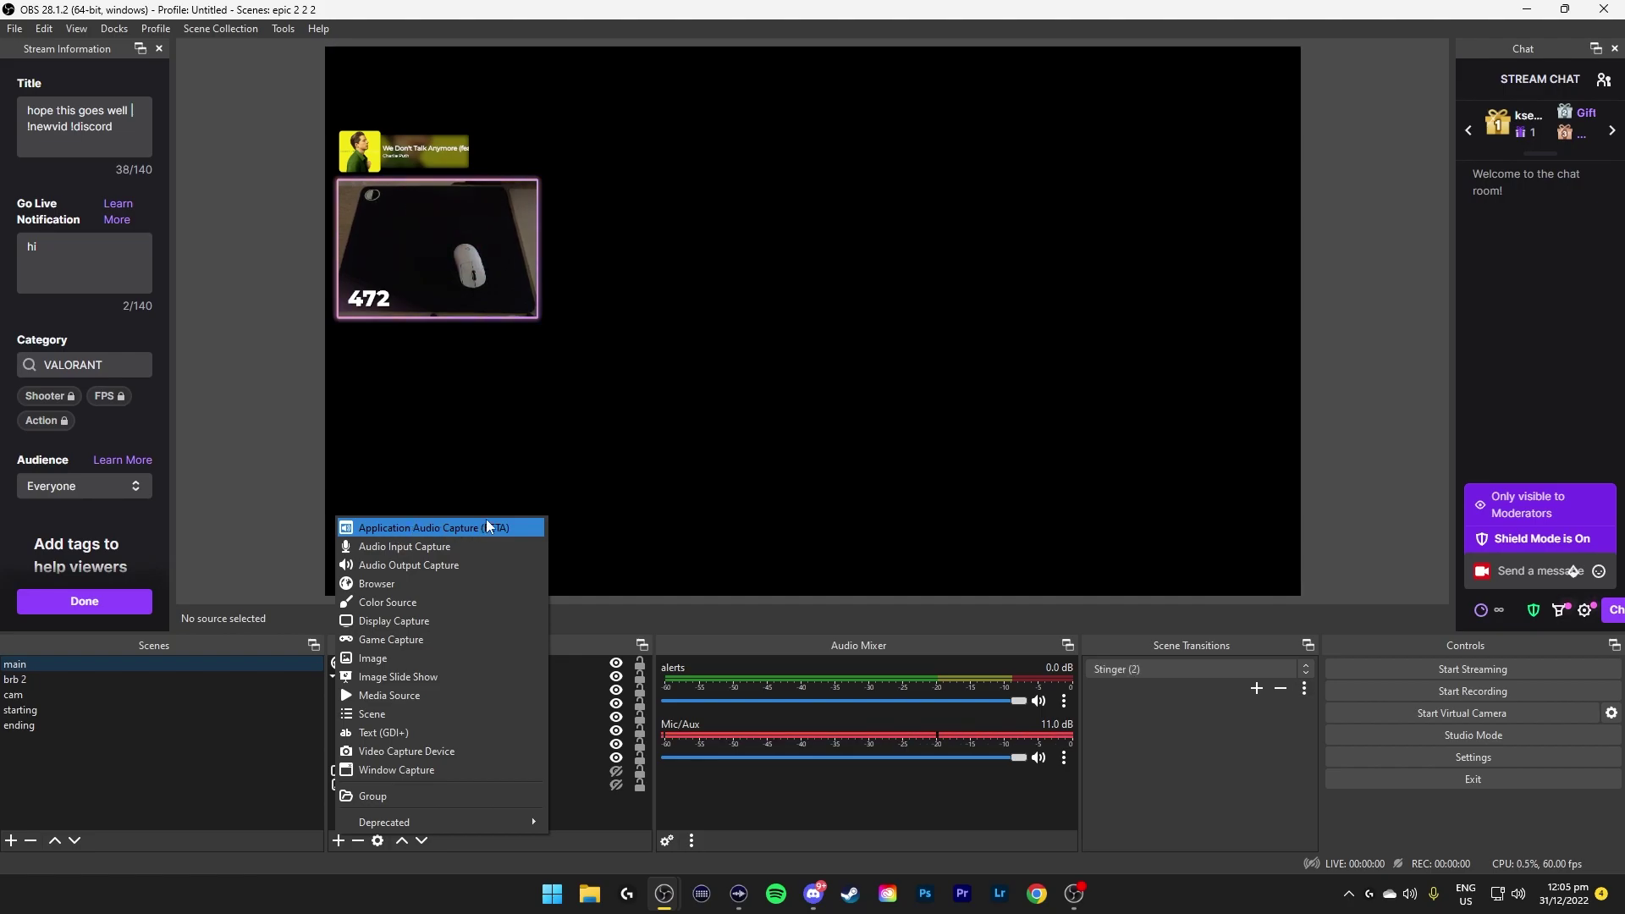
pyautogui.click(1064, 756)
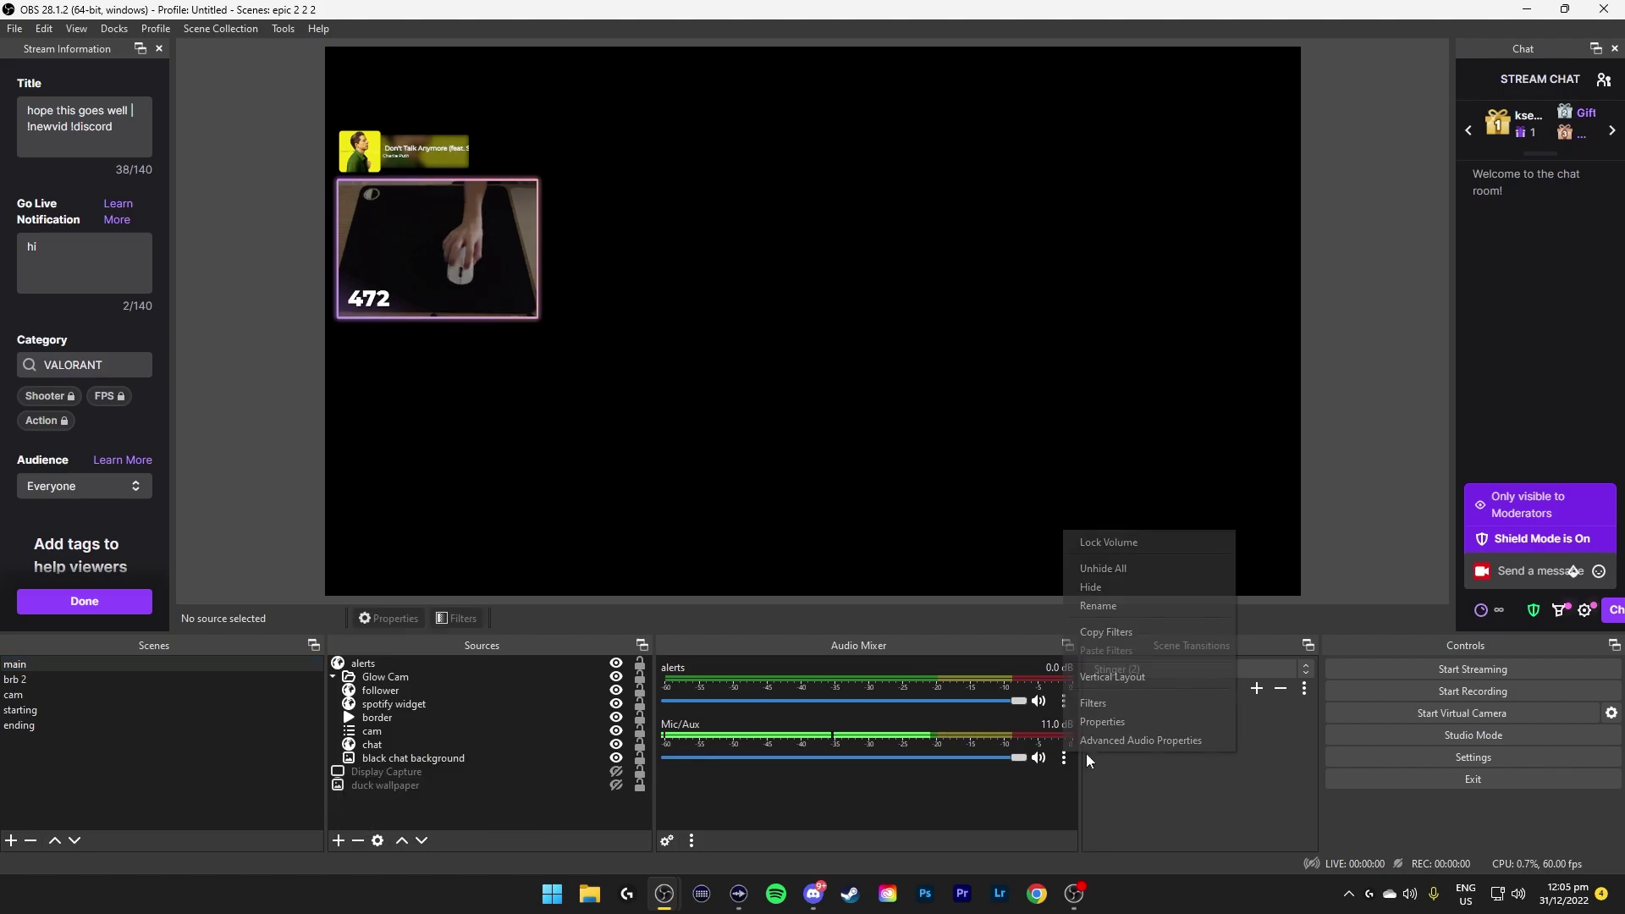
pyautogui.click(1087, 740)
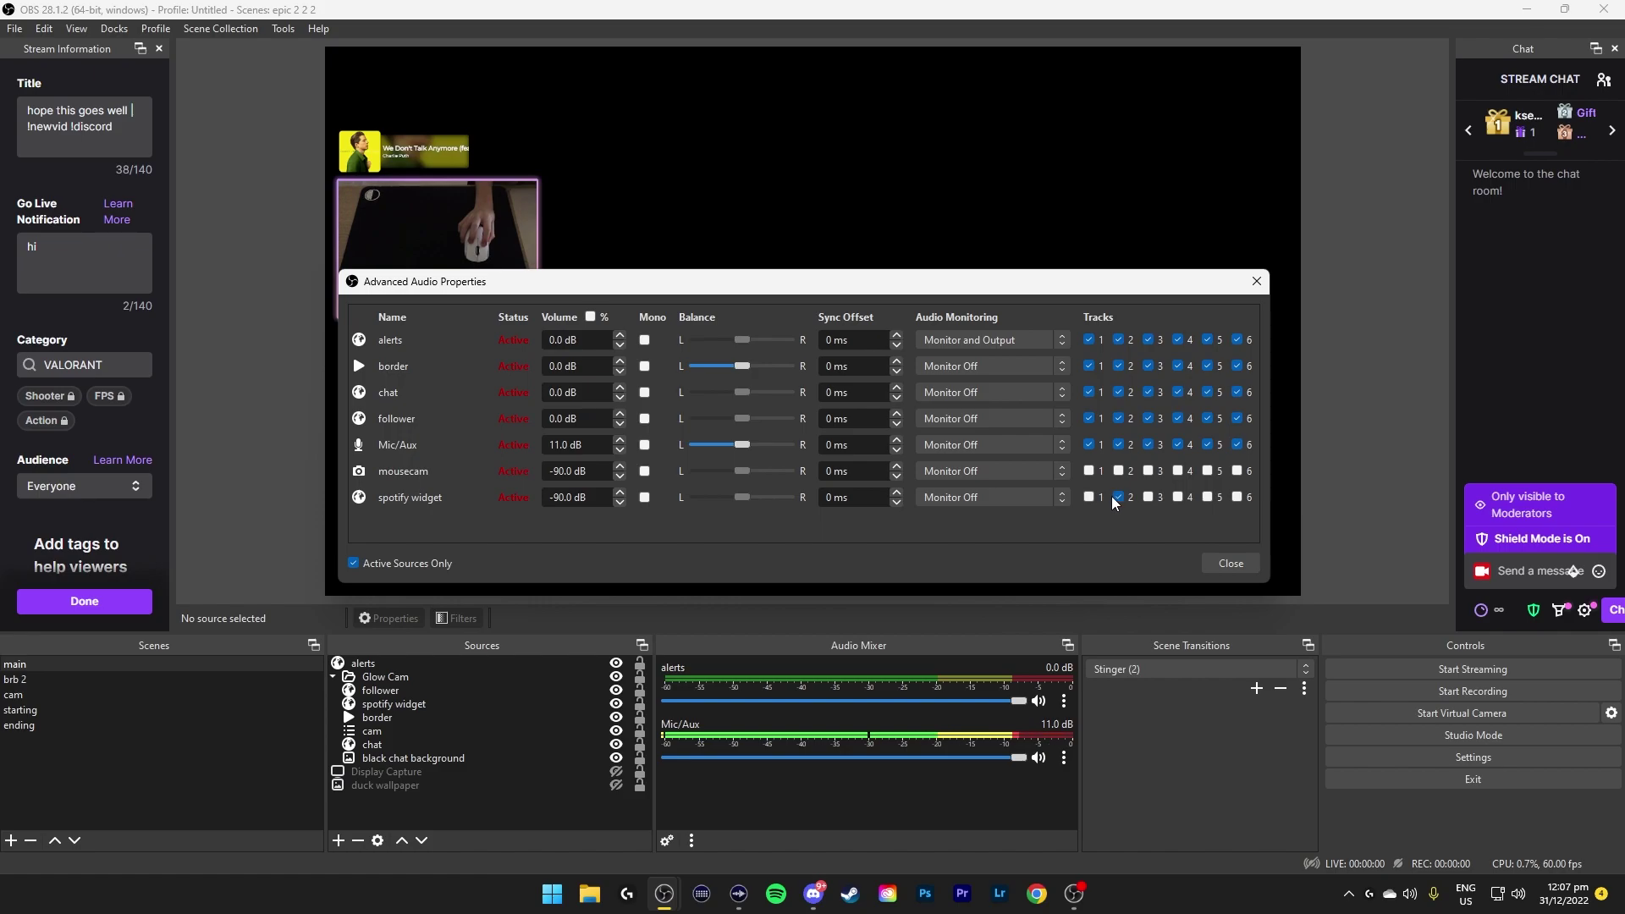
pyautogui.press('Escape')
# Set the Twitch VOD audio track to 1 in Output settings and close Settings.
pyautogui.click(1473, 757)
pyautogui.click(507, 208)
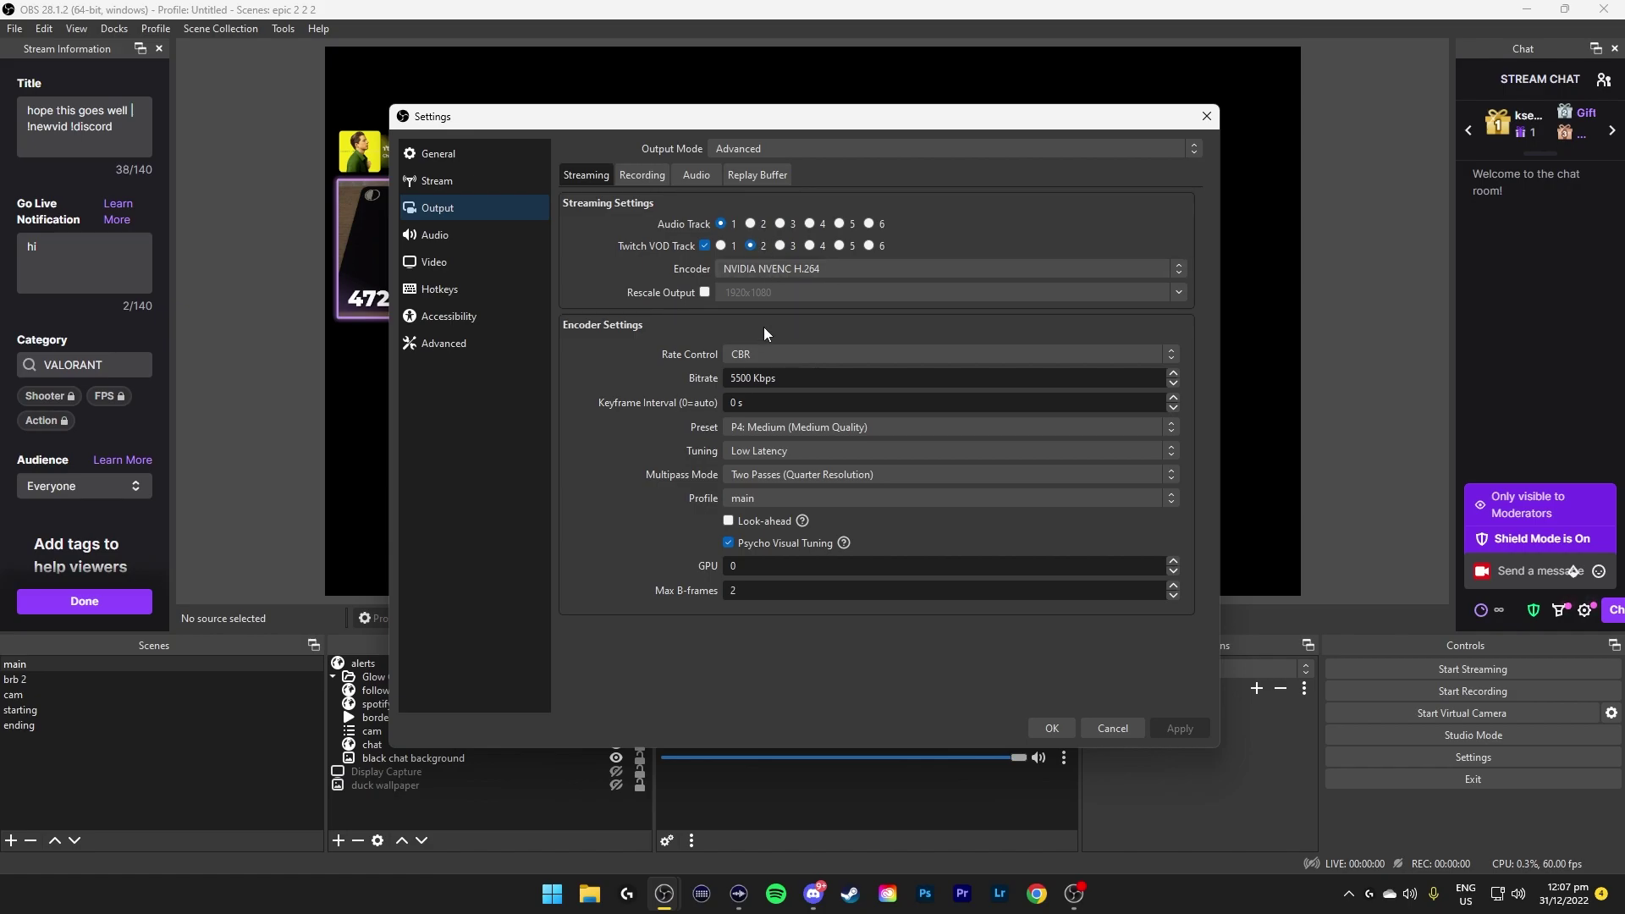
pyautogui.moveTo(642, 119); pyautogui.dragTo(862, 169)
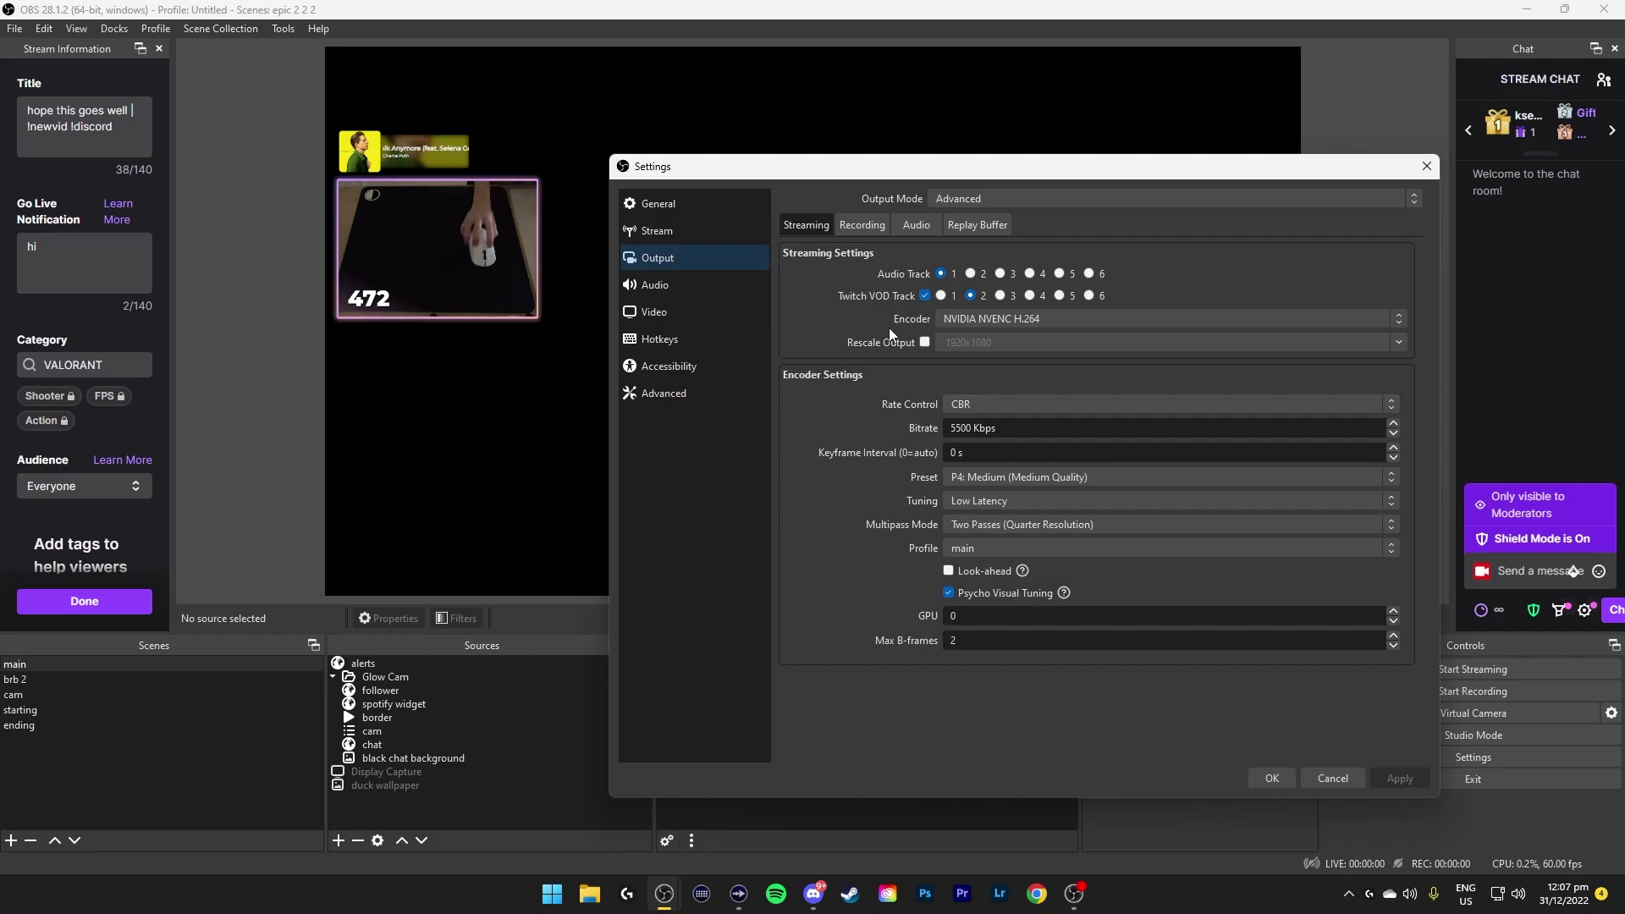
pyautogui.click(940, 295)
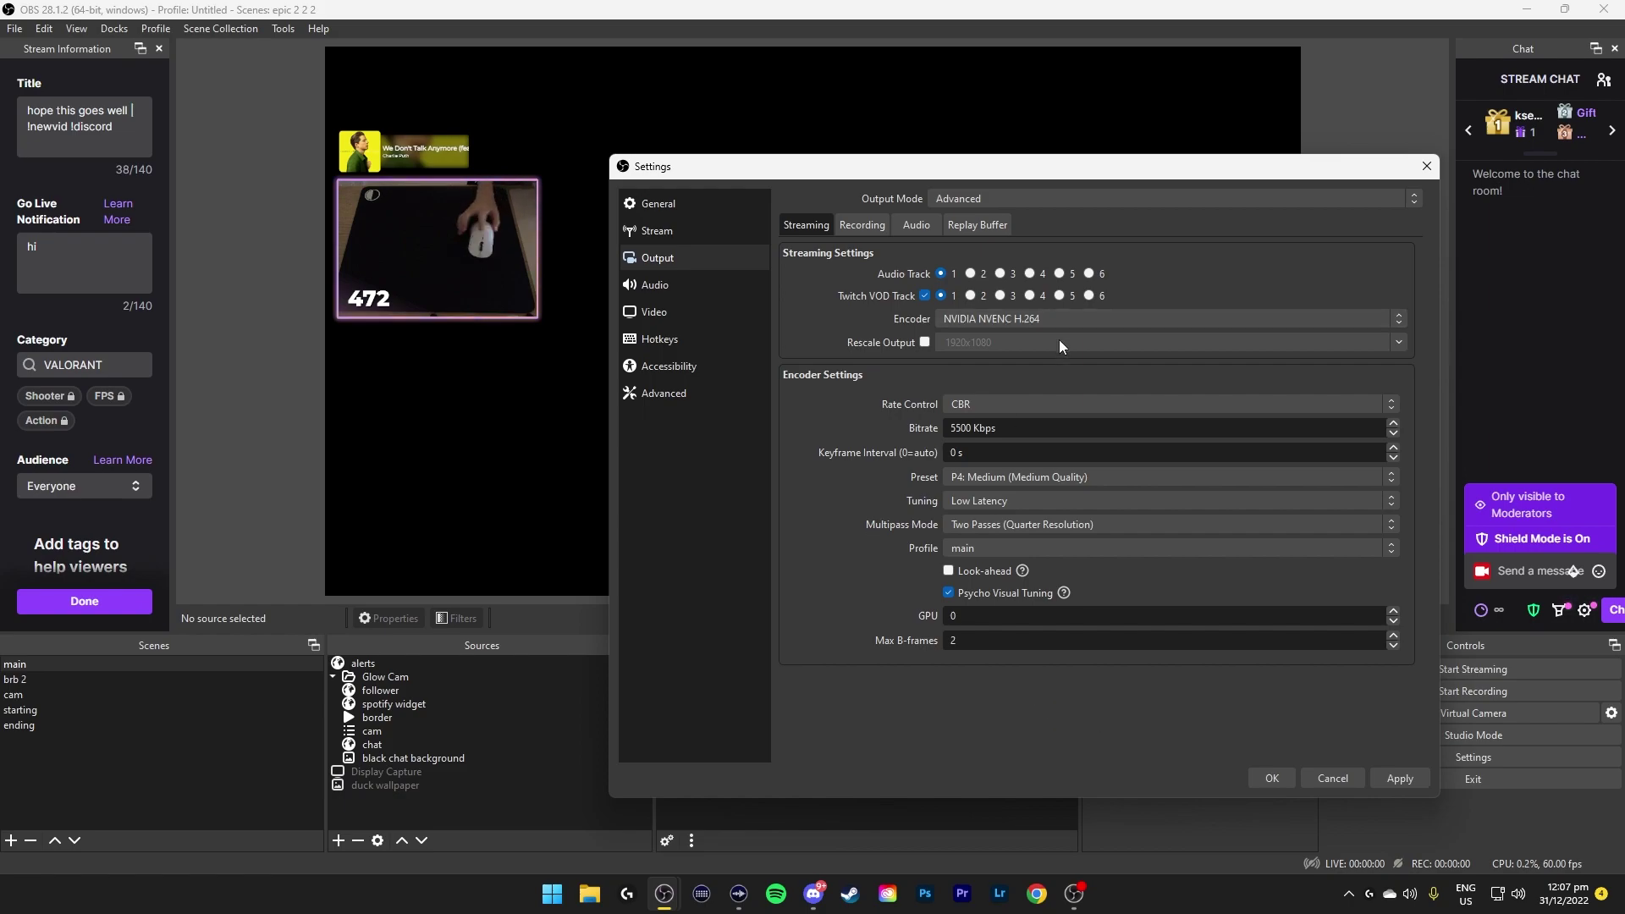
pyautogui.click(1271, 778)
pyautogui.click(338, 839)
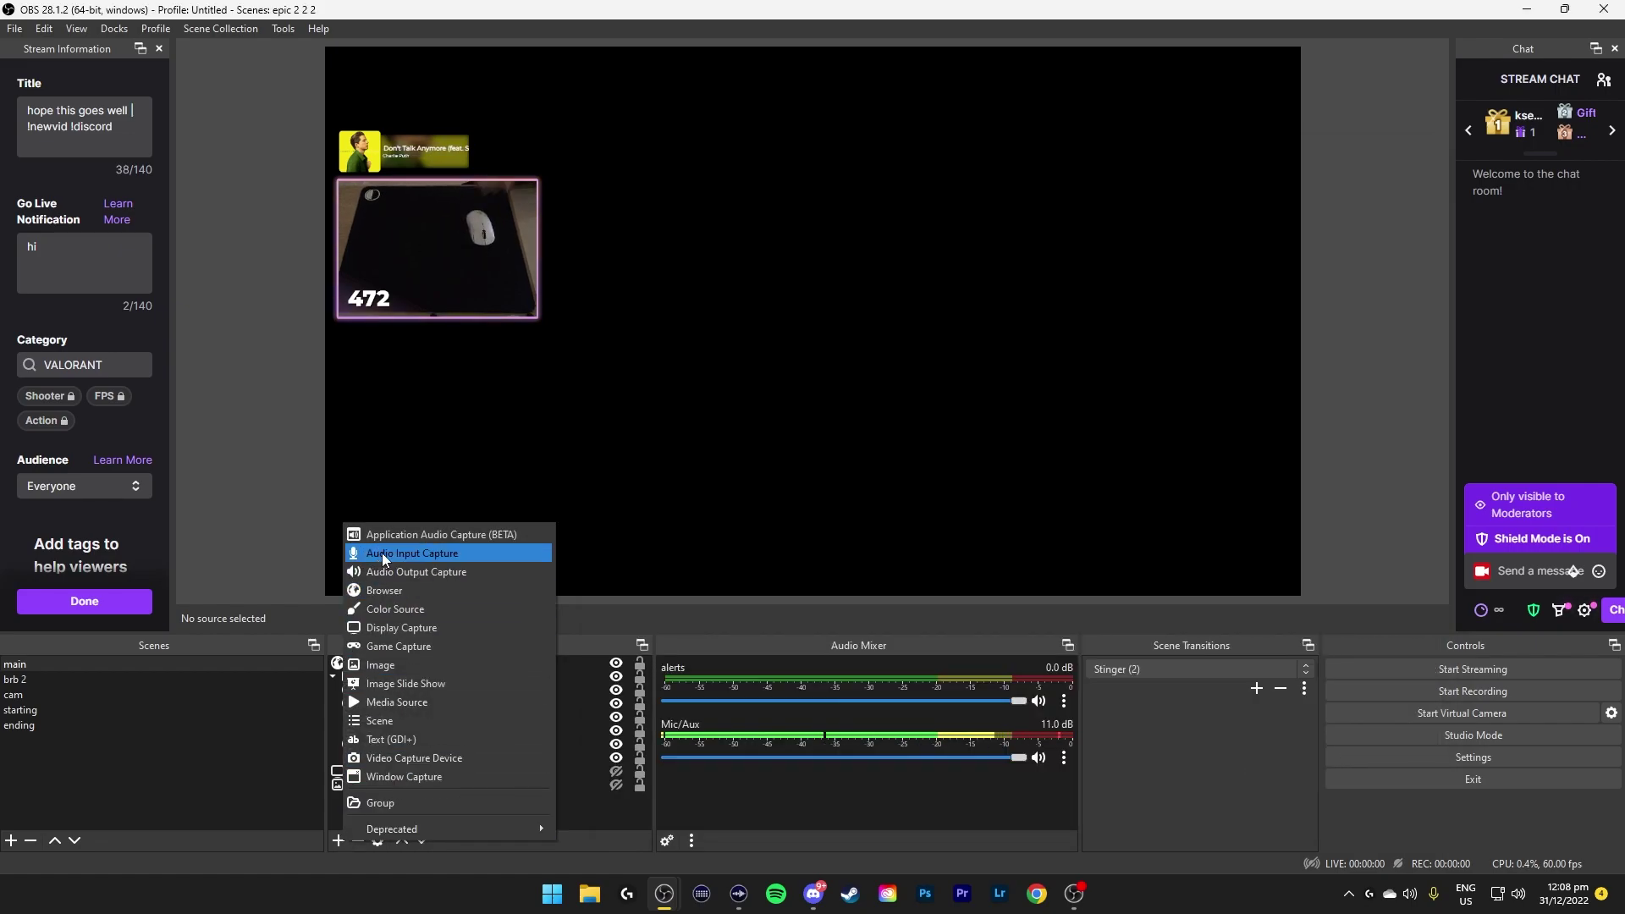
# Demo an Audio Output Capture and a Browser source, reviewing its URL and 800 width.
pyautogui.click(425, 572)
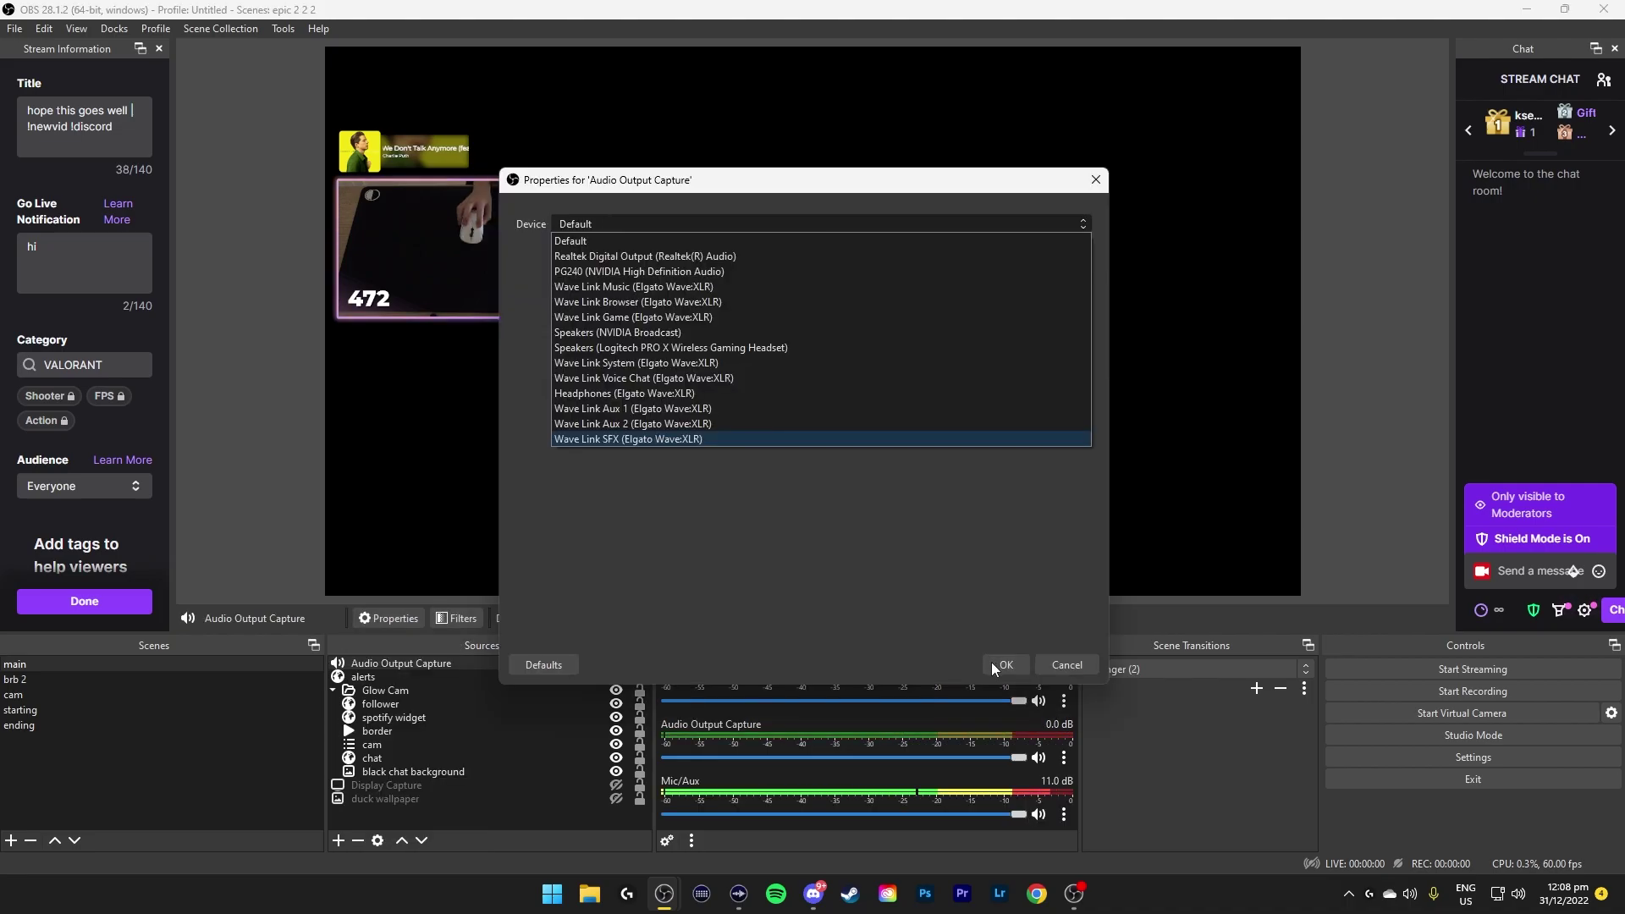
pyautogui.press('Escape')
pyautogui.press('Escape')
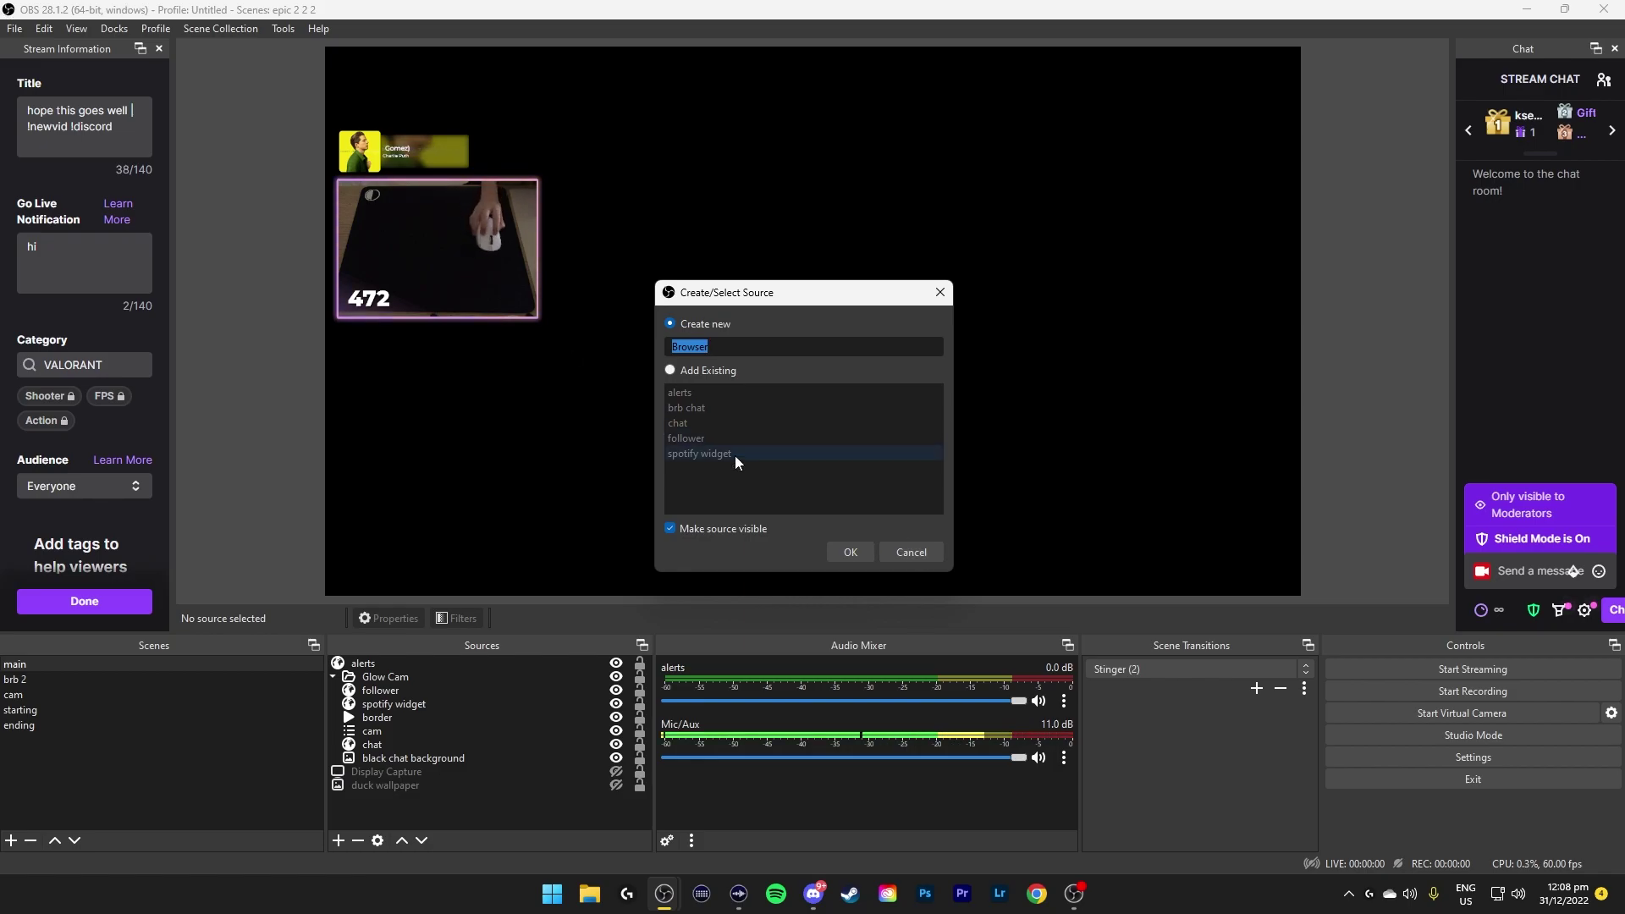
pyautogui.press('Return')
pyautogui.moveTo(821, 475); pyautogui.dragTo(569, 475)
pyautogui.click(786, 476)
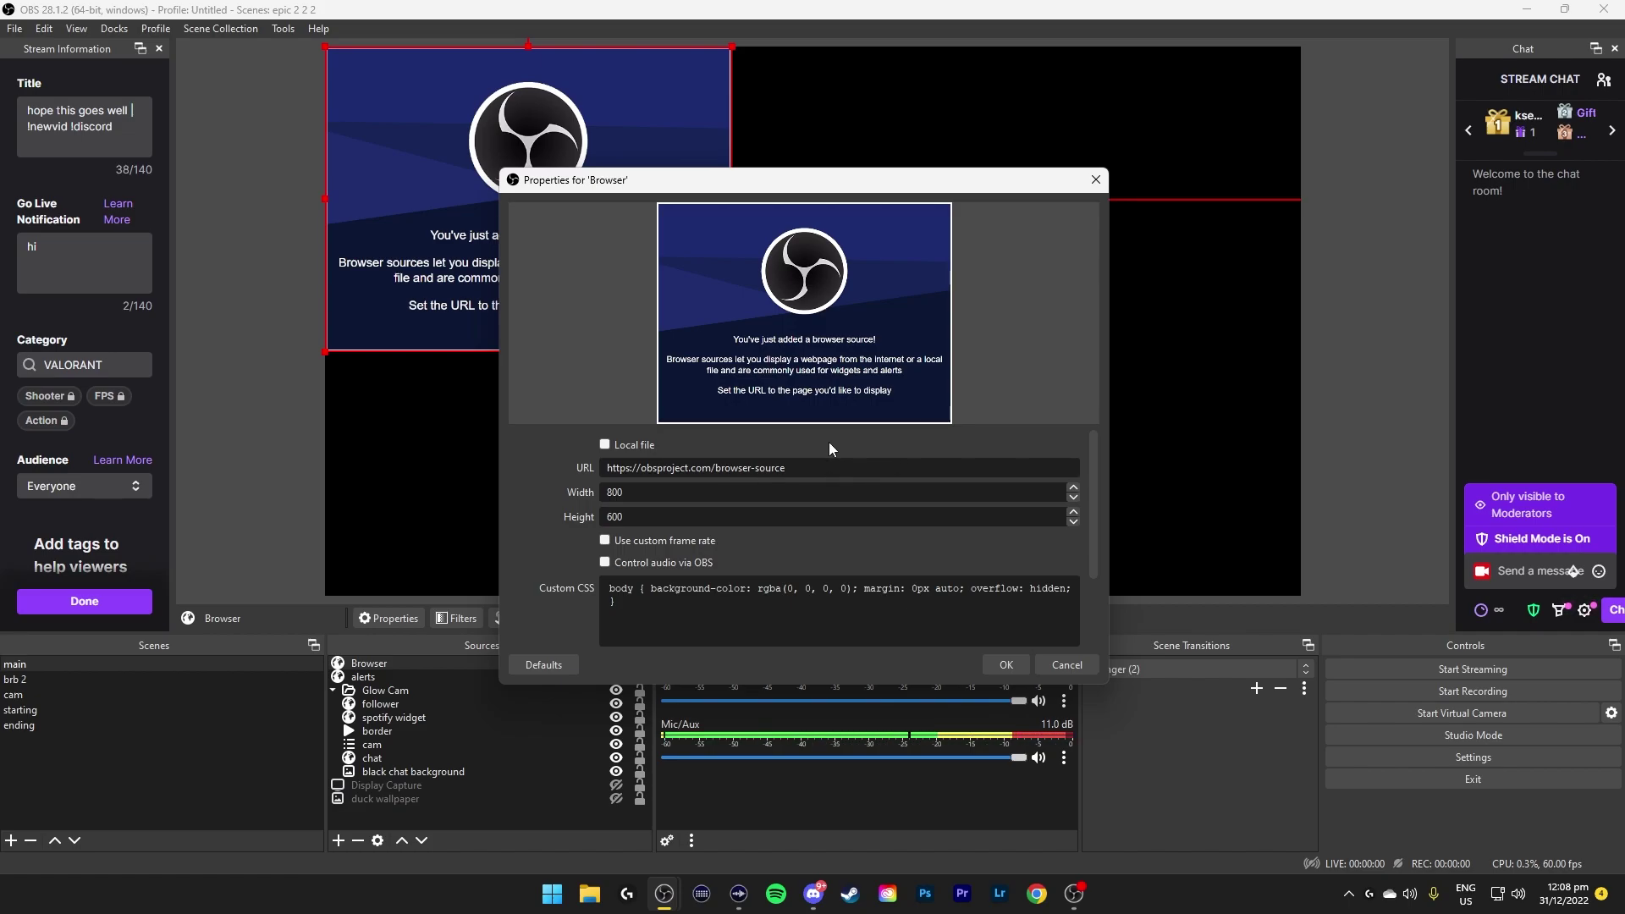
pyautogui.press('Tab')
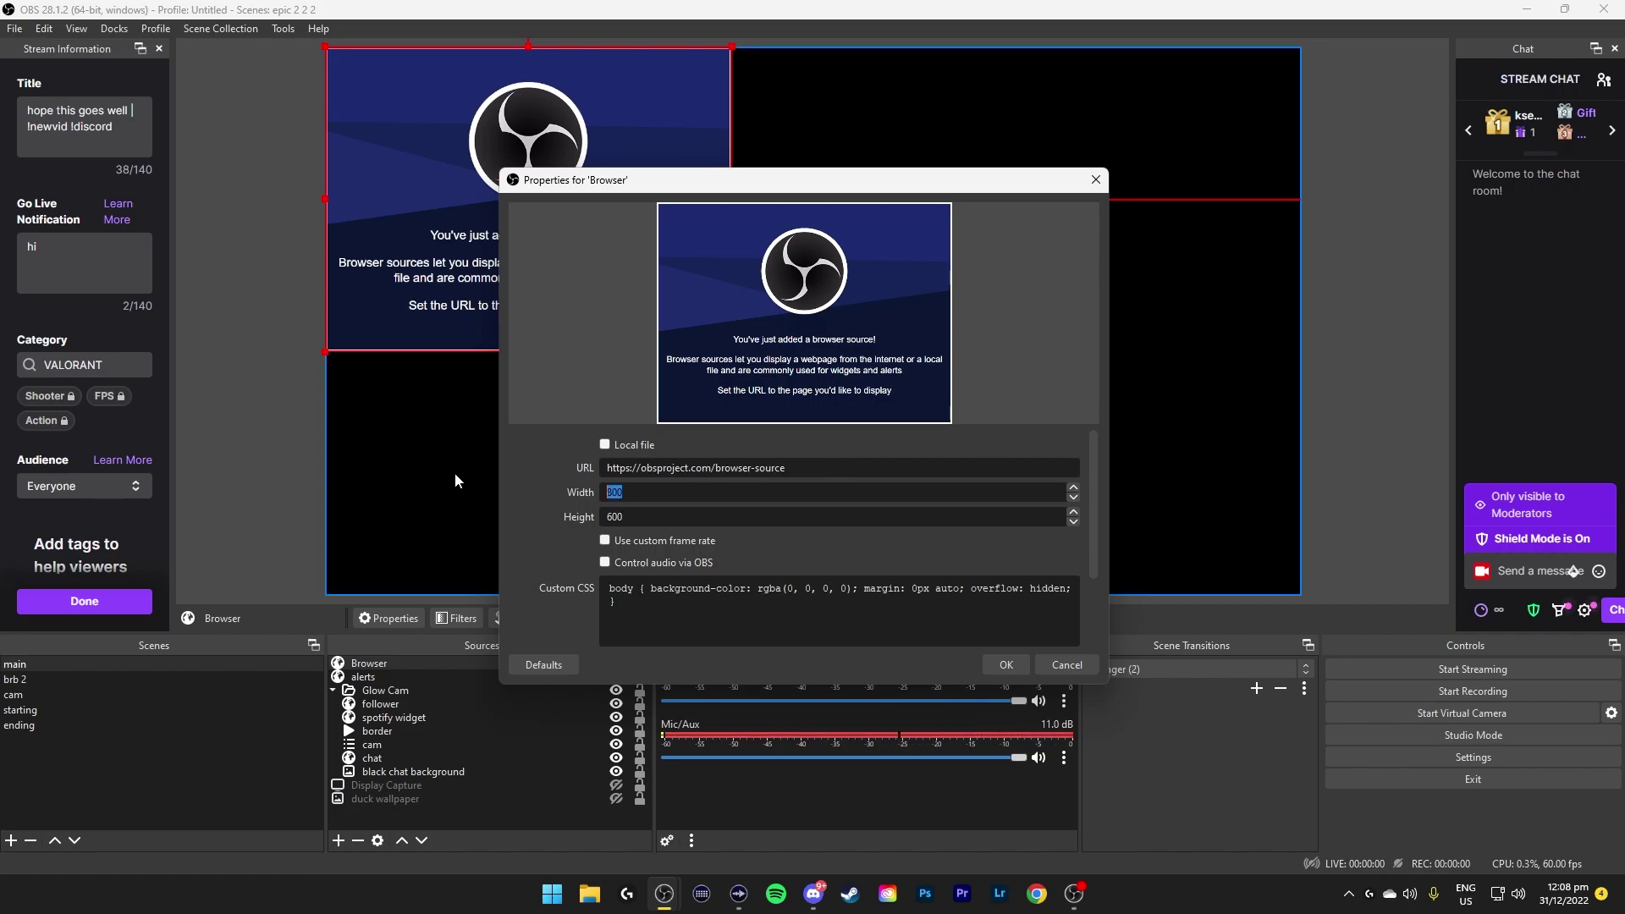
pyautogui.click(520, 526)
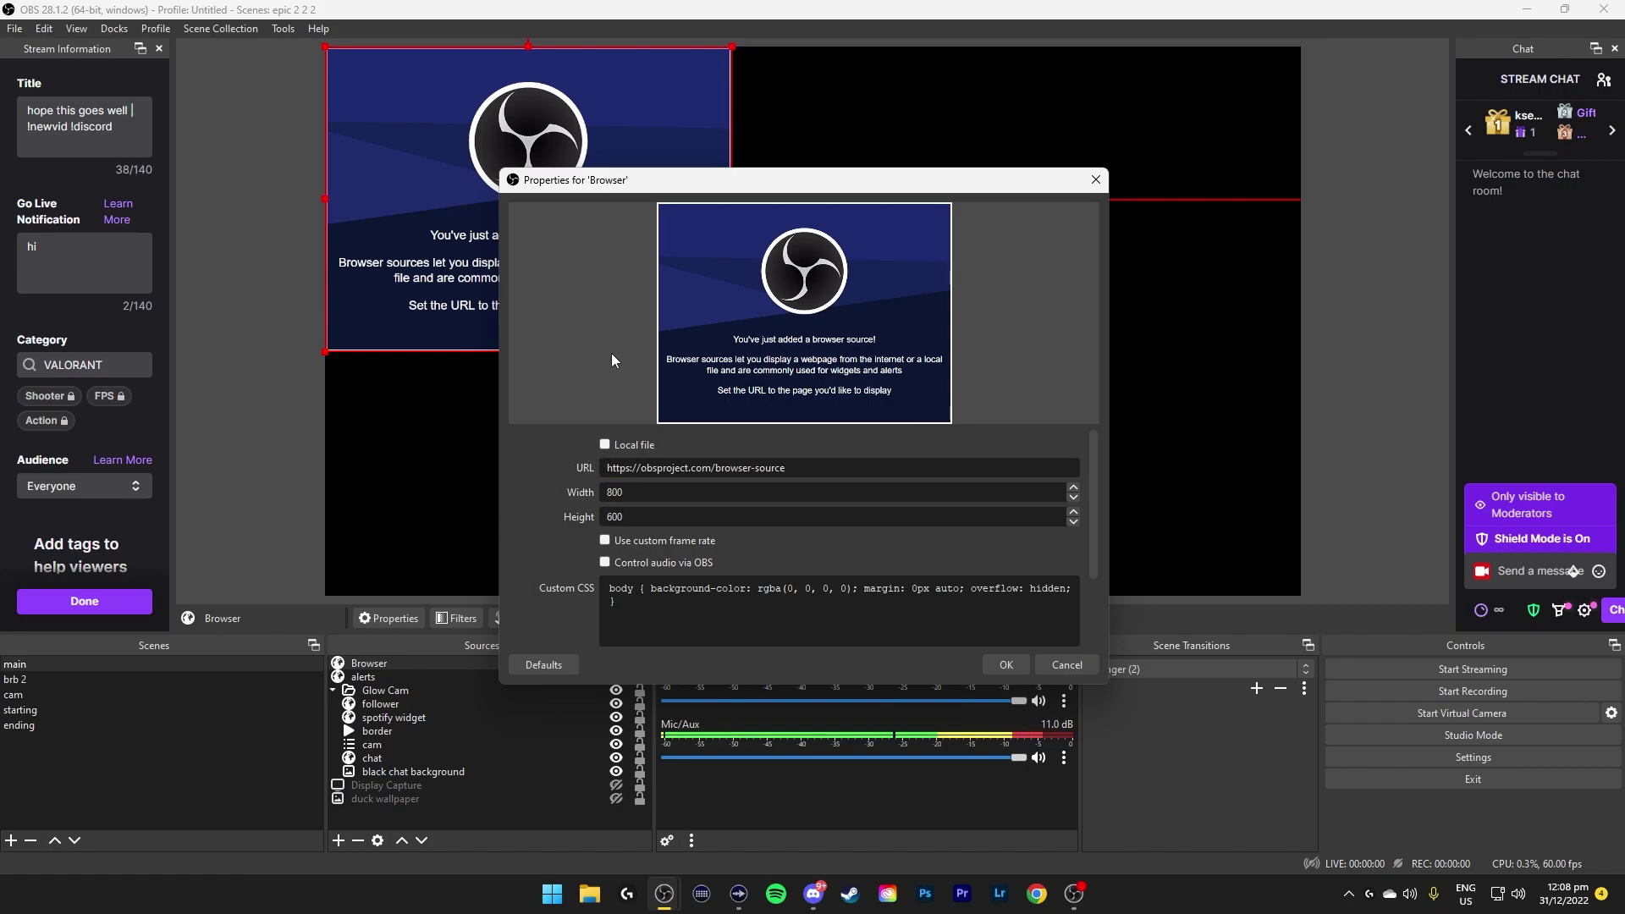
pyautogui.click(1005, 665)
# Delete the demo Browser source and view the follower counter's properties.
pyautogui.press('Delete')
pyautogui.click(846, 458)
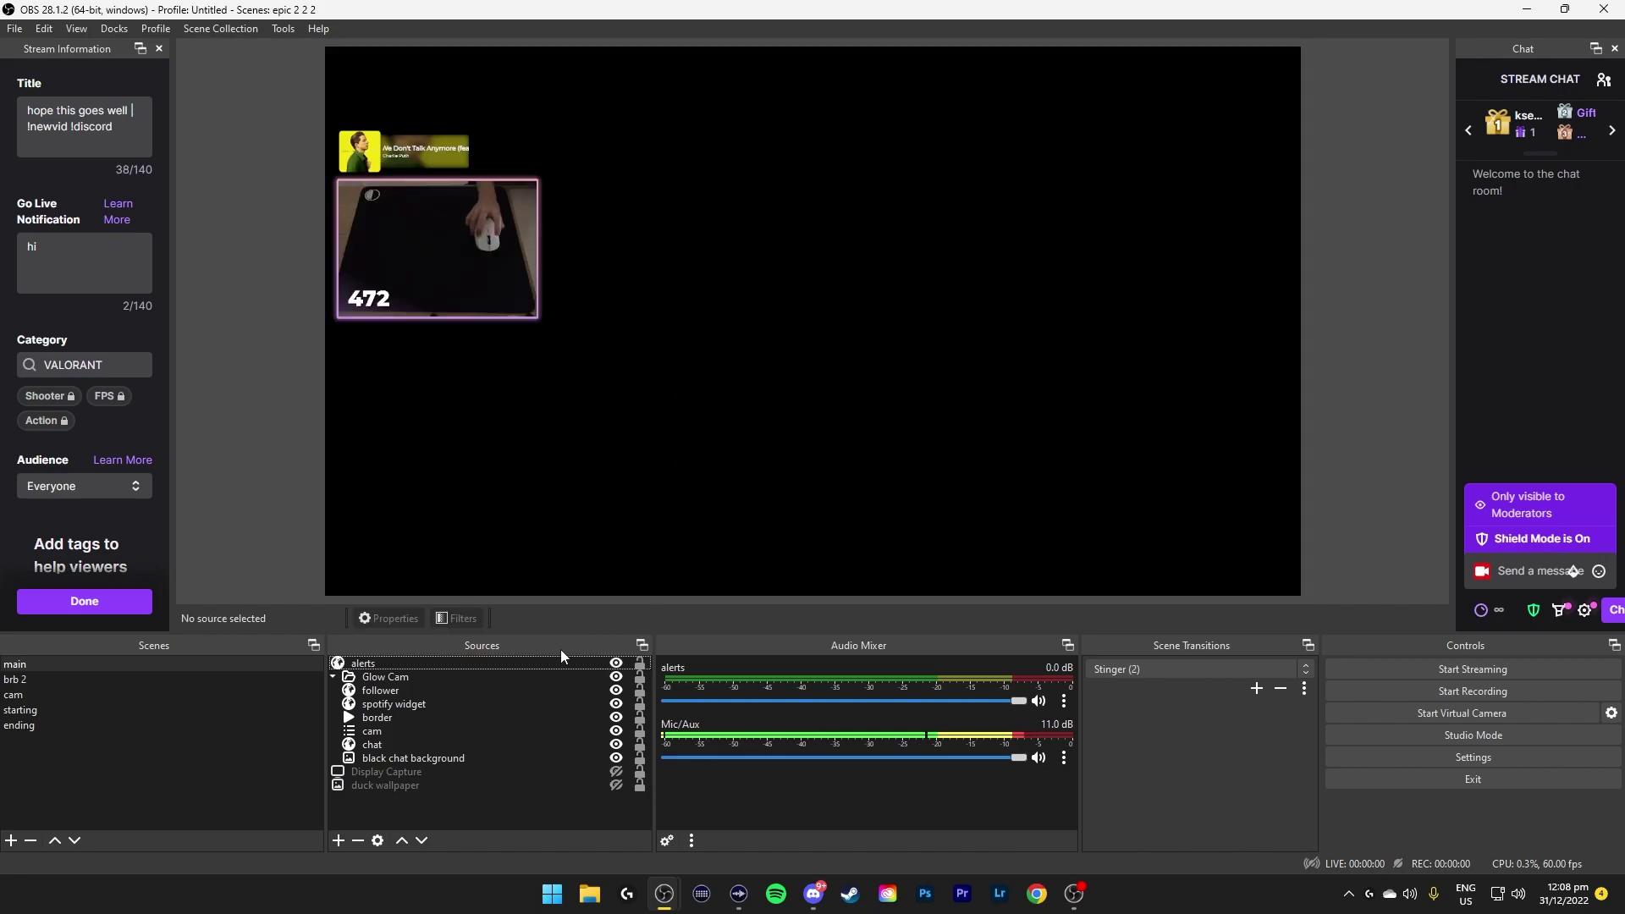
pyautogui.click(560, 663)
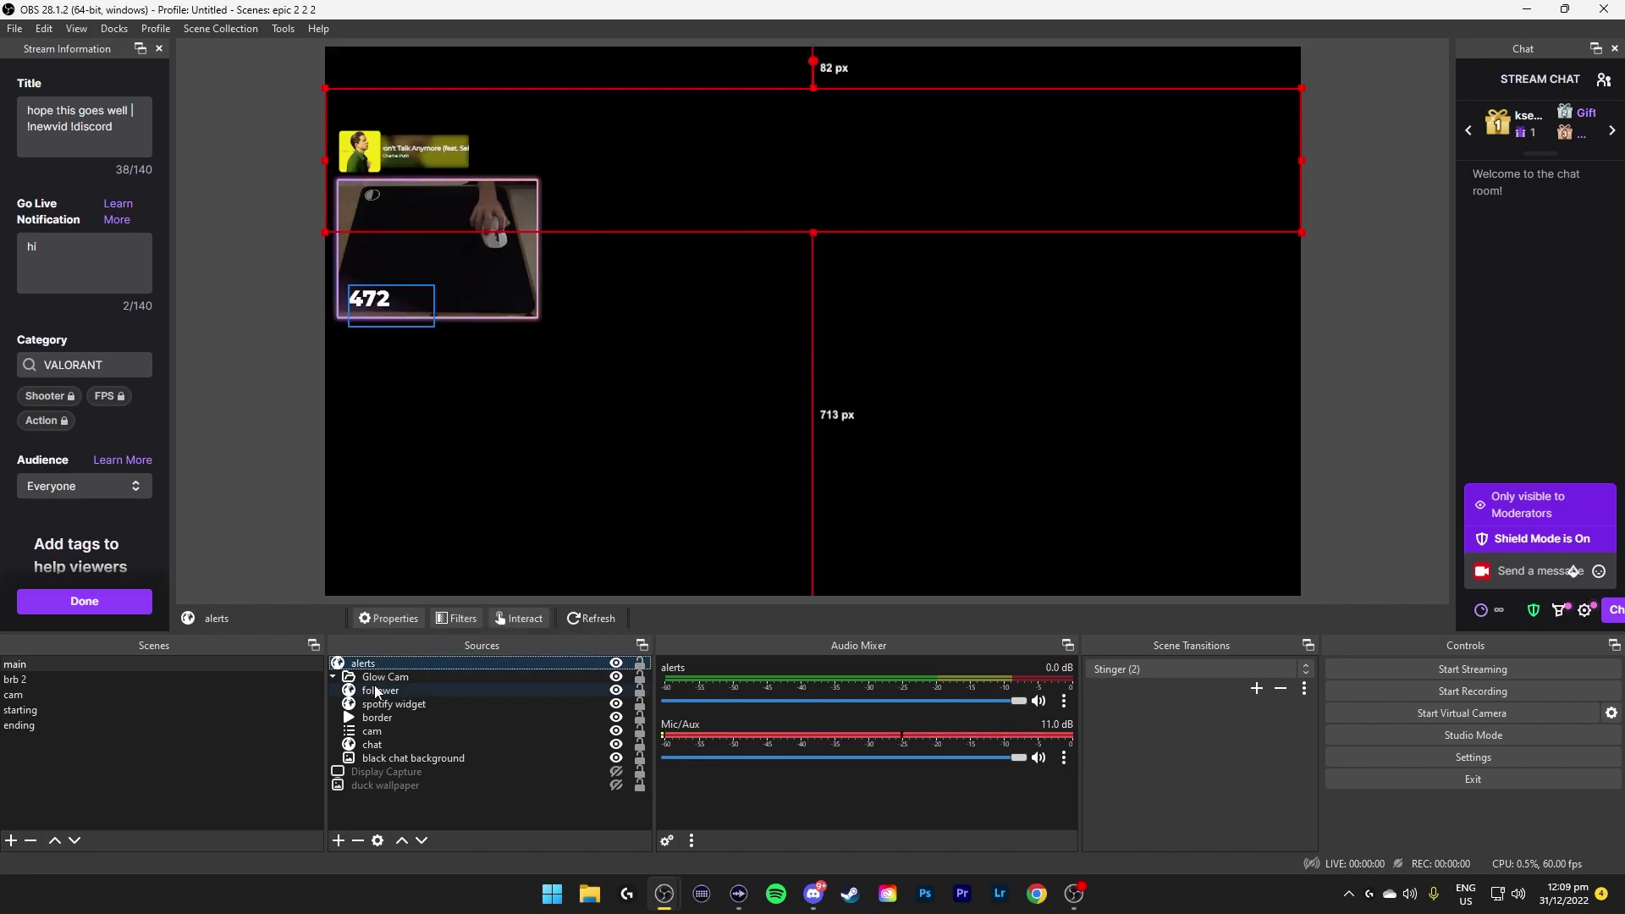
pyautogui.click(391, 301)
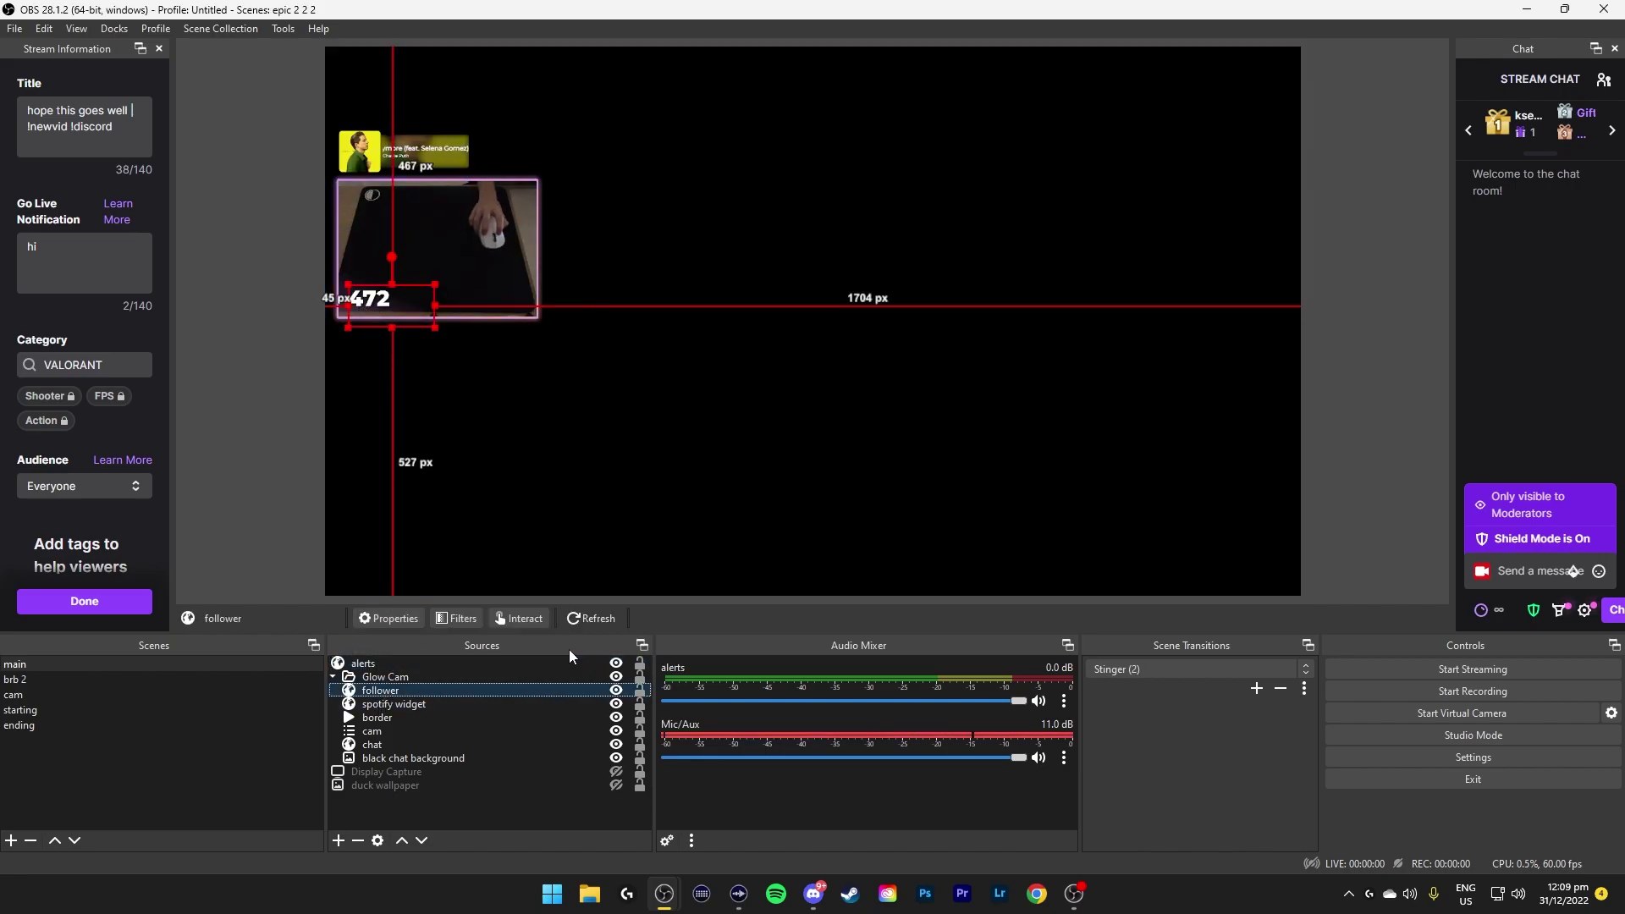
pyautogui.click(617, 690)
pyautogui.click(617, 690)
pyautogui.doubleClick(464, 689)
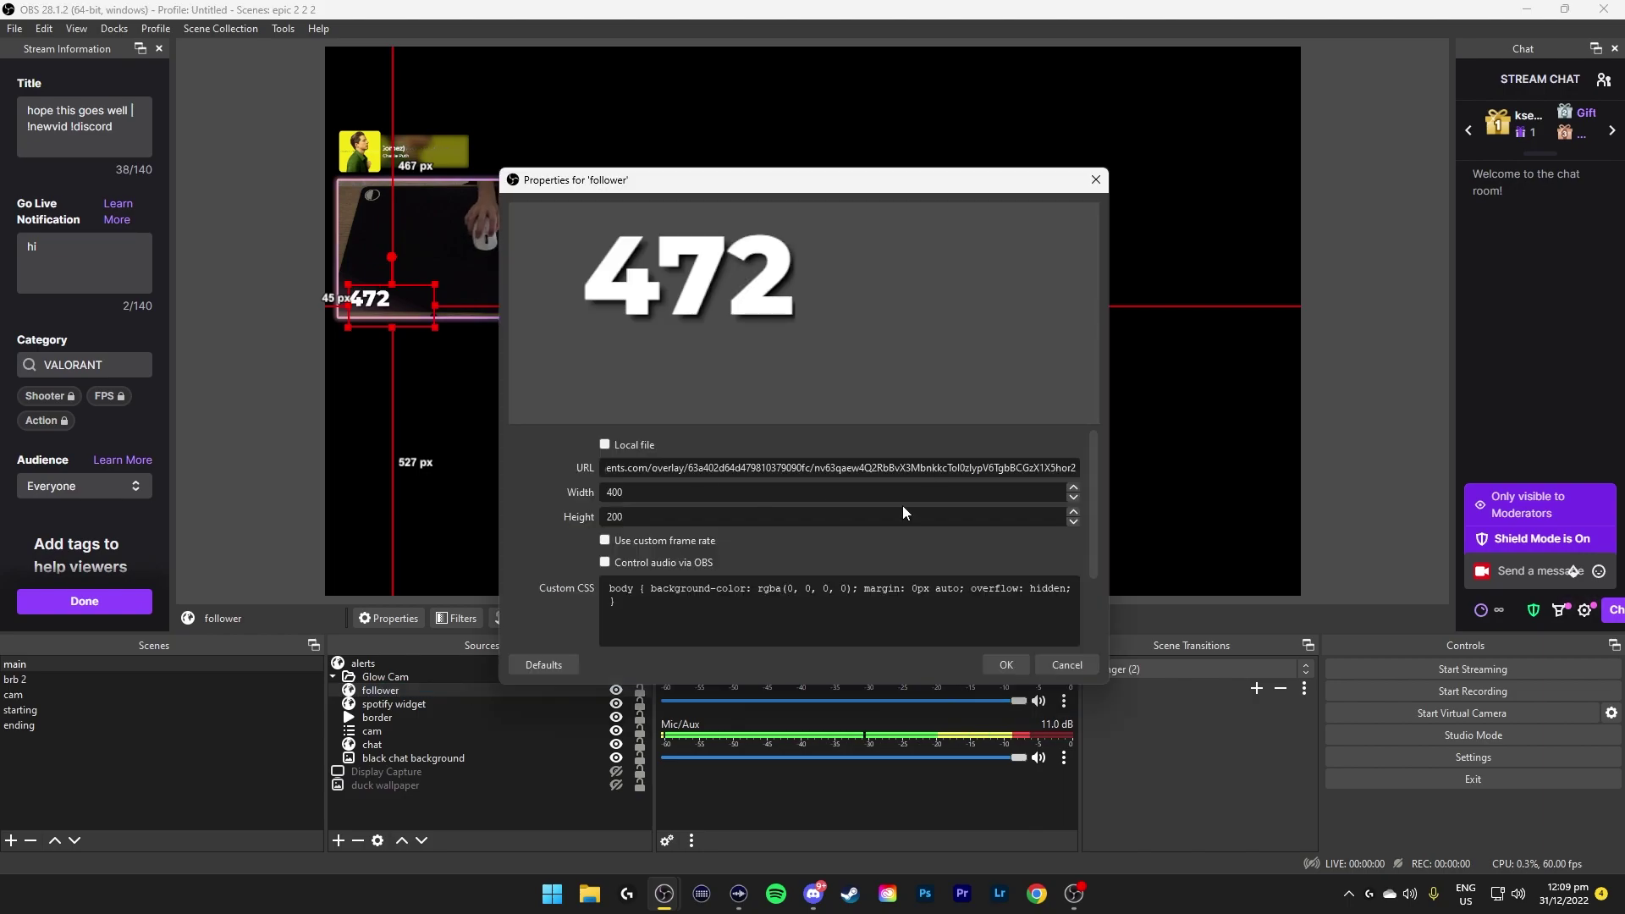
pyautogui.press('Escape')
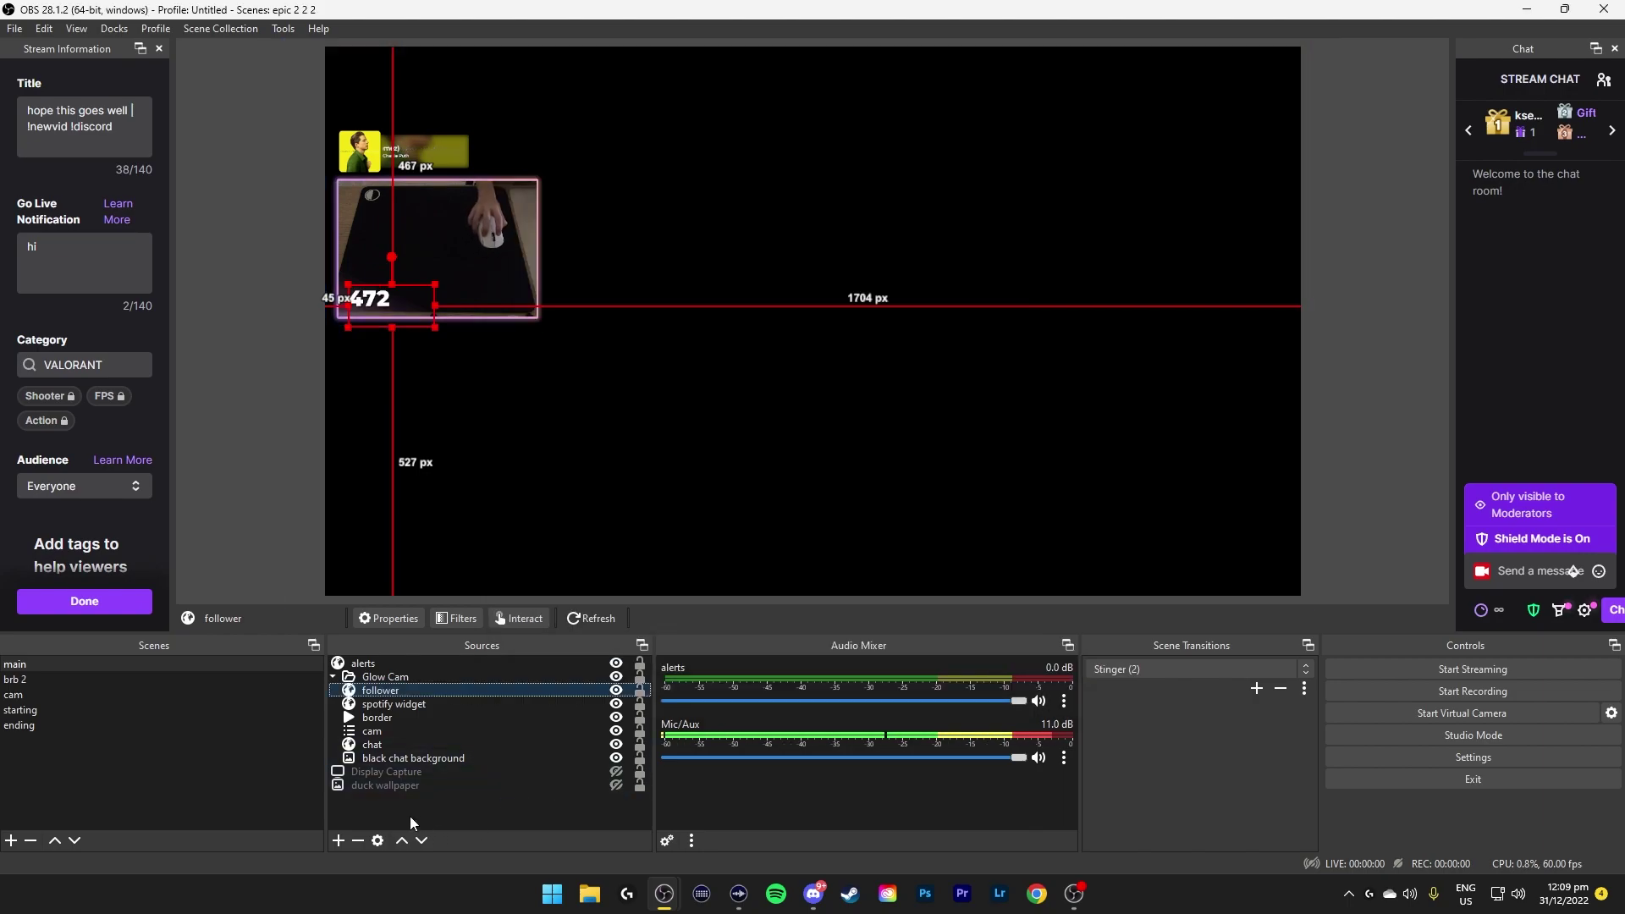
pyautogui.click(337, 841)
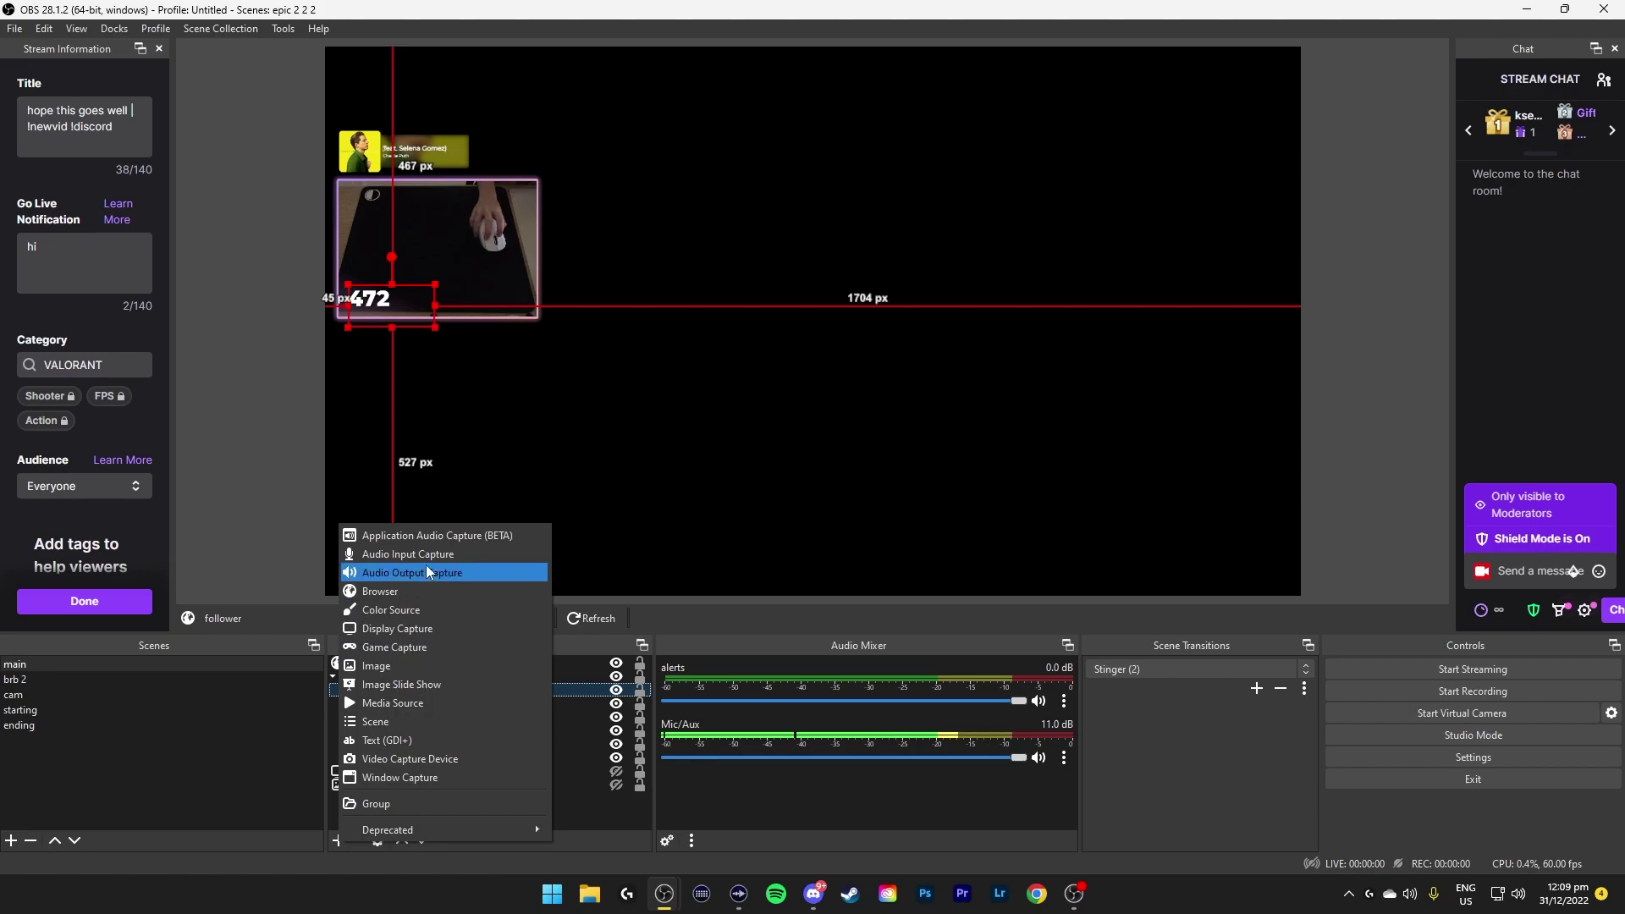
# Add a green Color Source, resize and move it, then delete it.
pyautogui.click(380, 610)
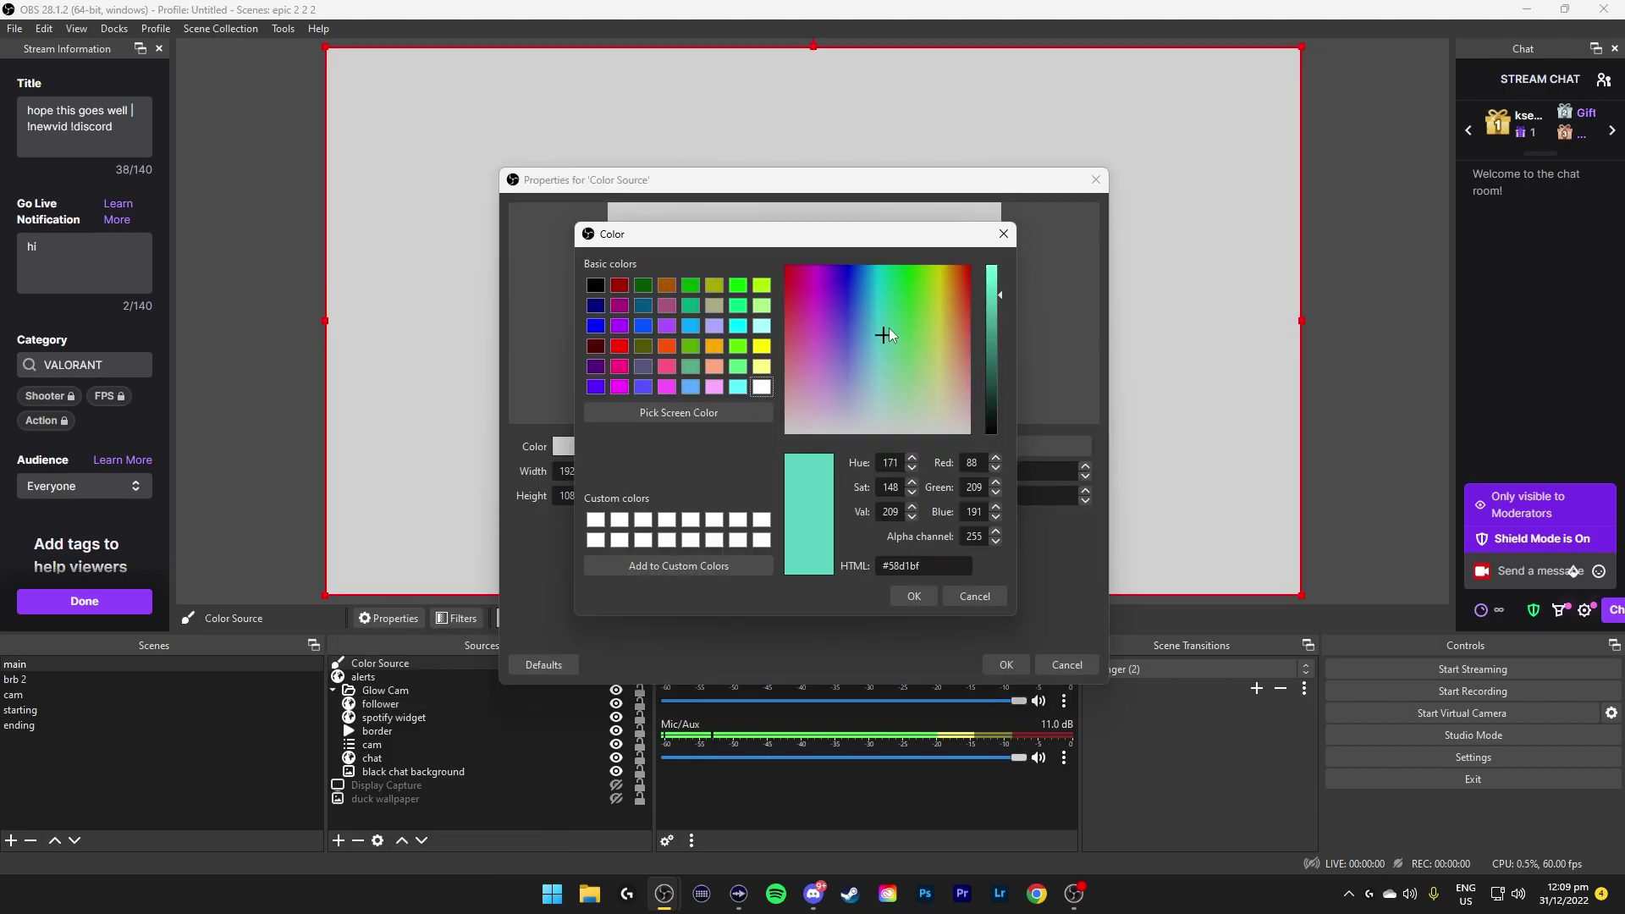
pyautogui.click(877, 268)
pyautogui.click(973, 596)
pyautogui.click(1005, 664)
pyautogui.moveTo(1301, 47); pyautogui.dragTo(674, 386)
pyautogui.moveTo(582, 466); pyautogui.dragTo(917, 227)
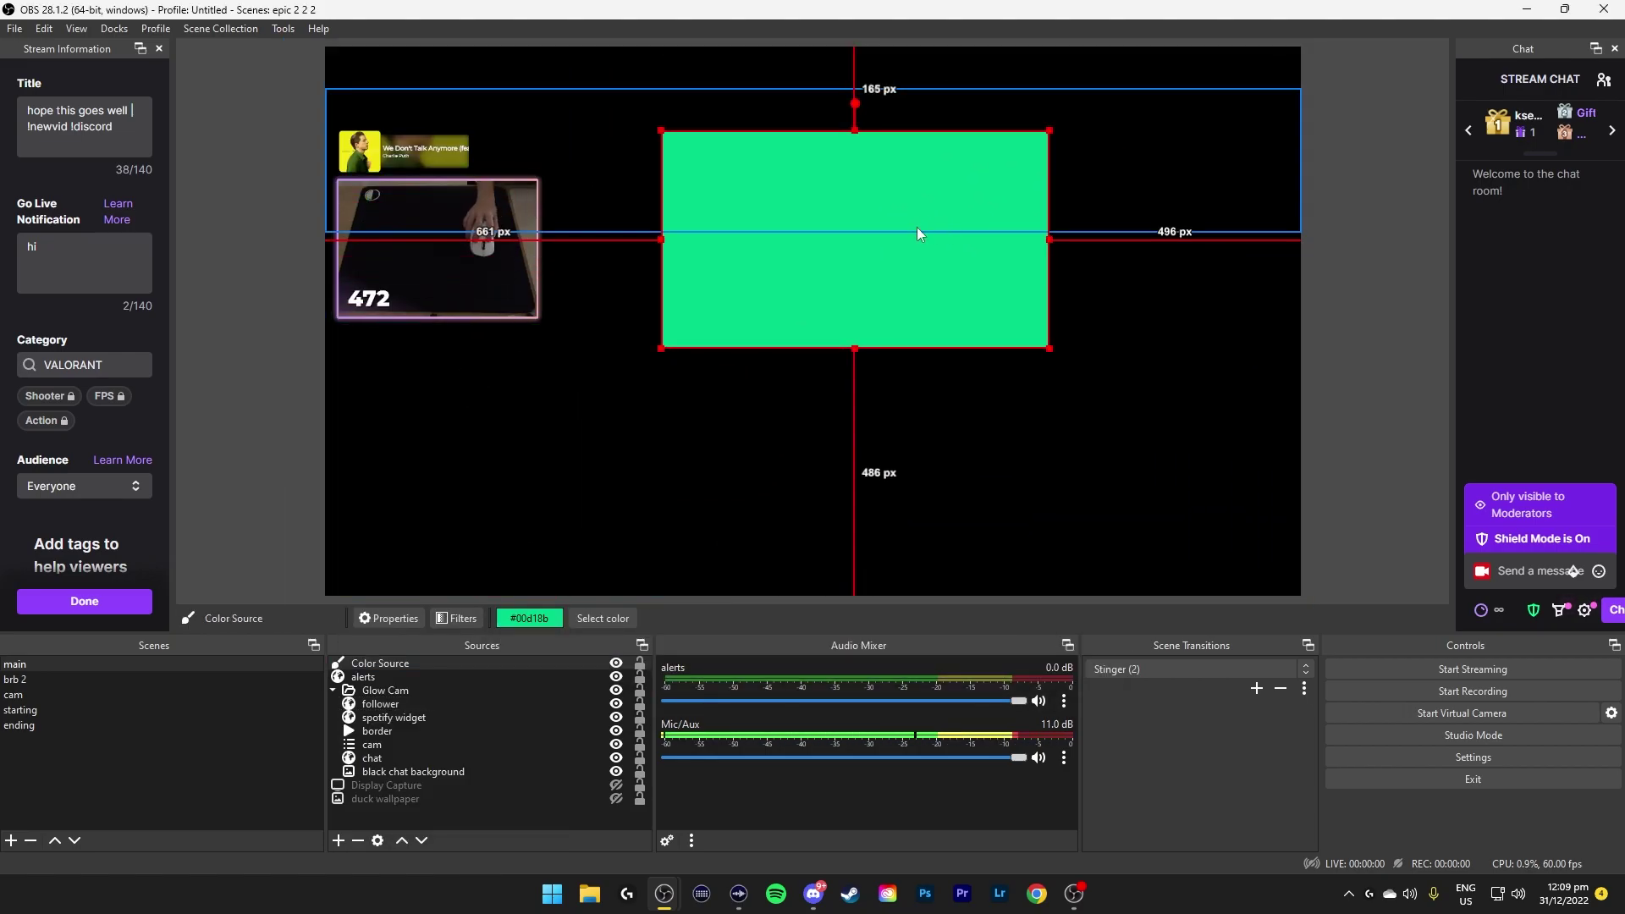
pyautogui.press('Delete')
pyautogui.press('Return')
pyautogui.click(337, 842)
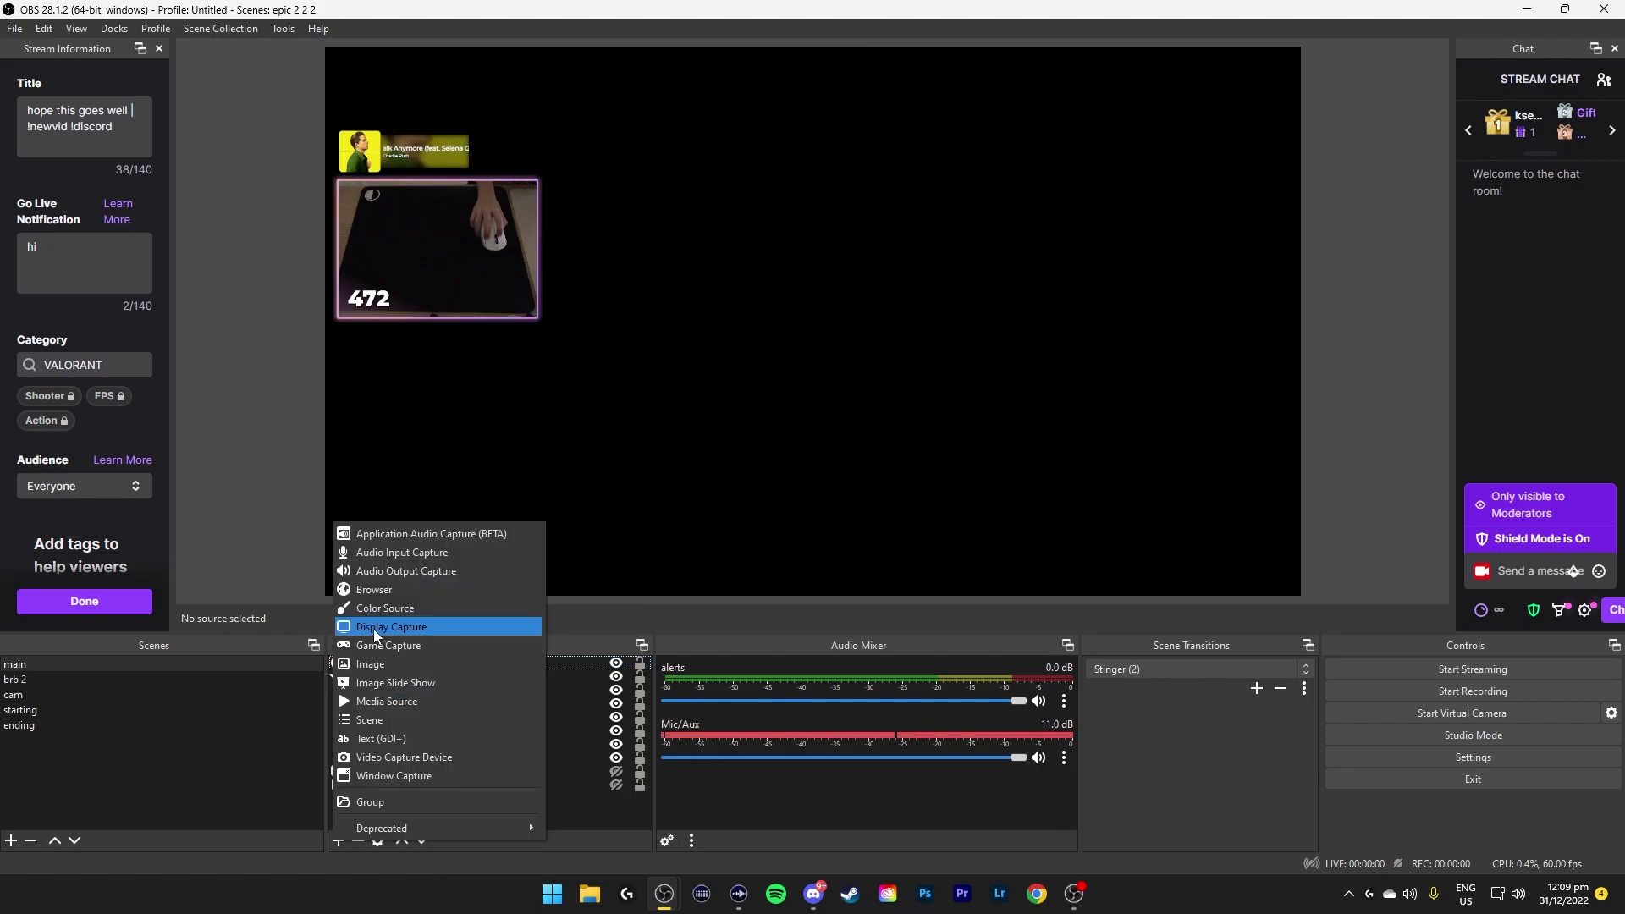
# Create Display Capture 2, review its automatic capture method and displays, then discard it.
pyautogui.click(373, 628)
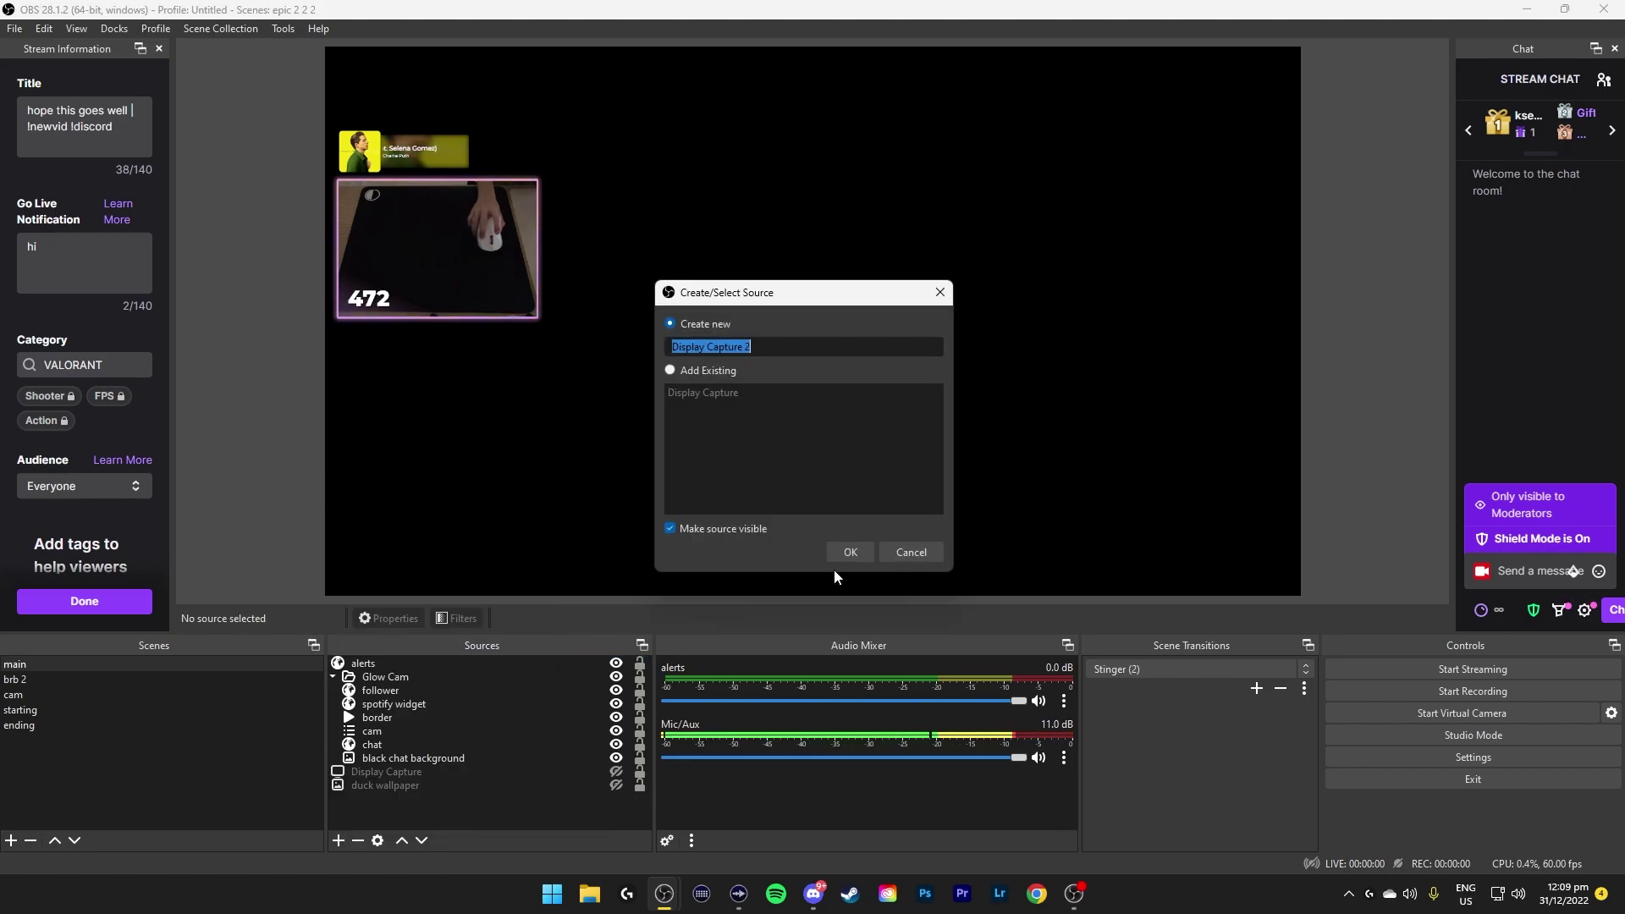
pyautogui.click(855, 555)
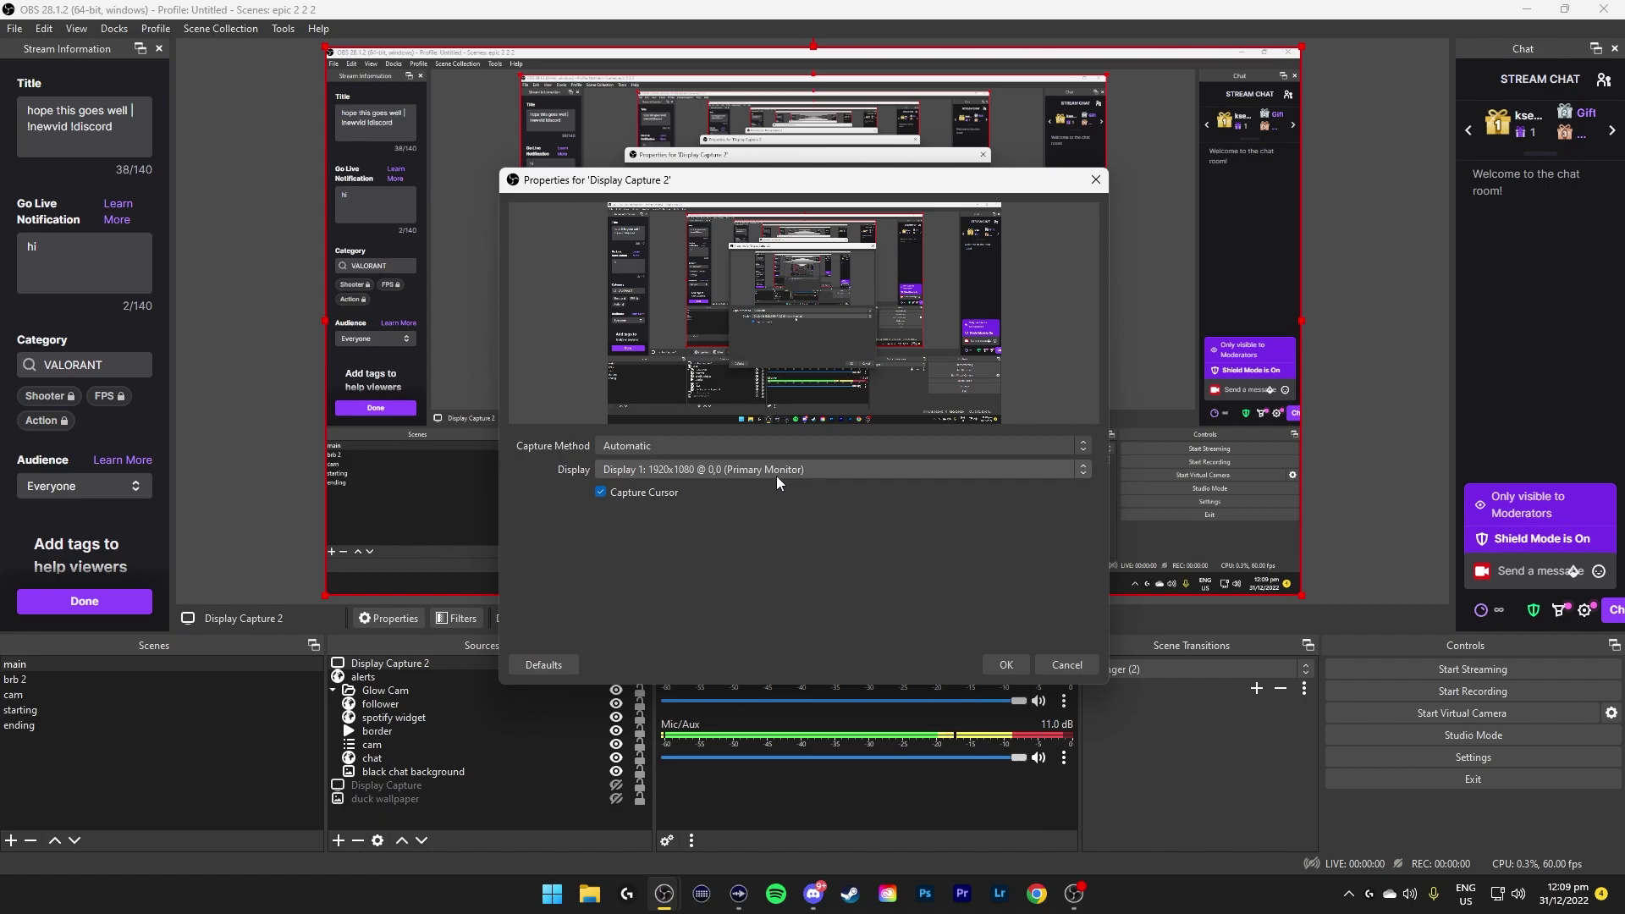
pyautogui.click(775, 474)
pyautogui.click(785, 447)
pyautogui.click(784, 458)
pyautogui.click(719, 470)
pyautogui.click(719, 489)
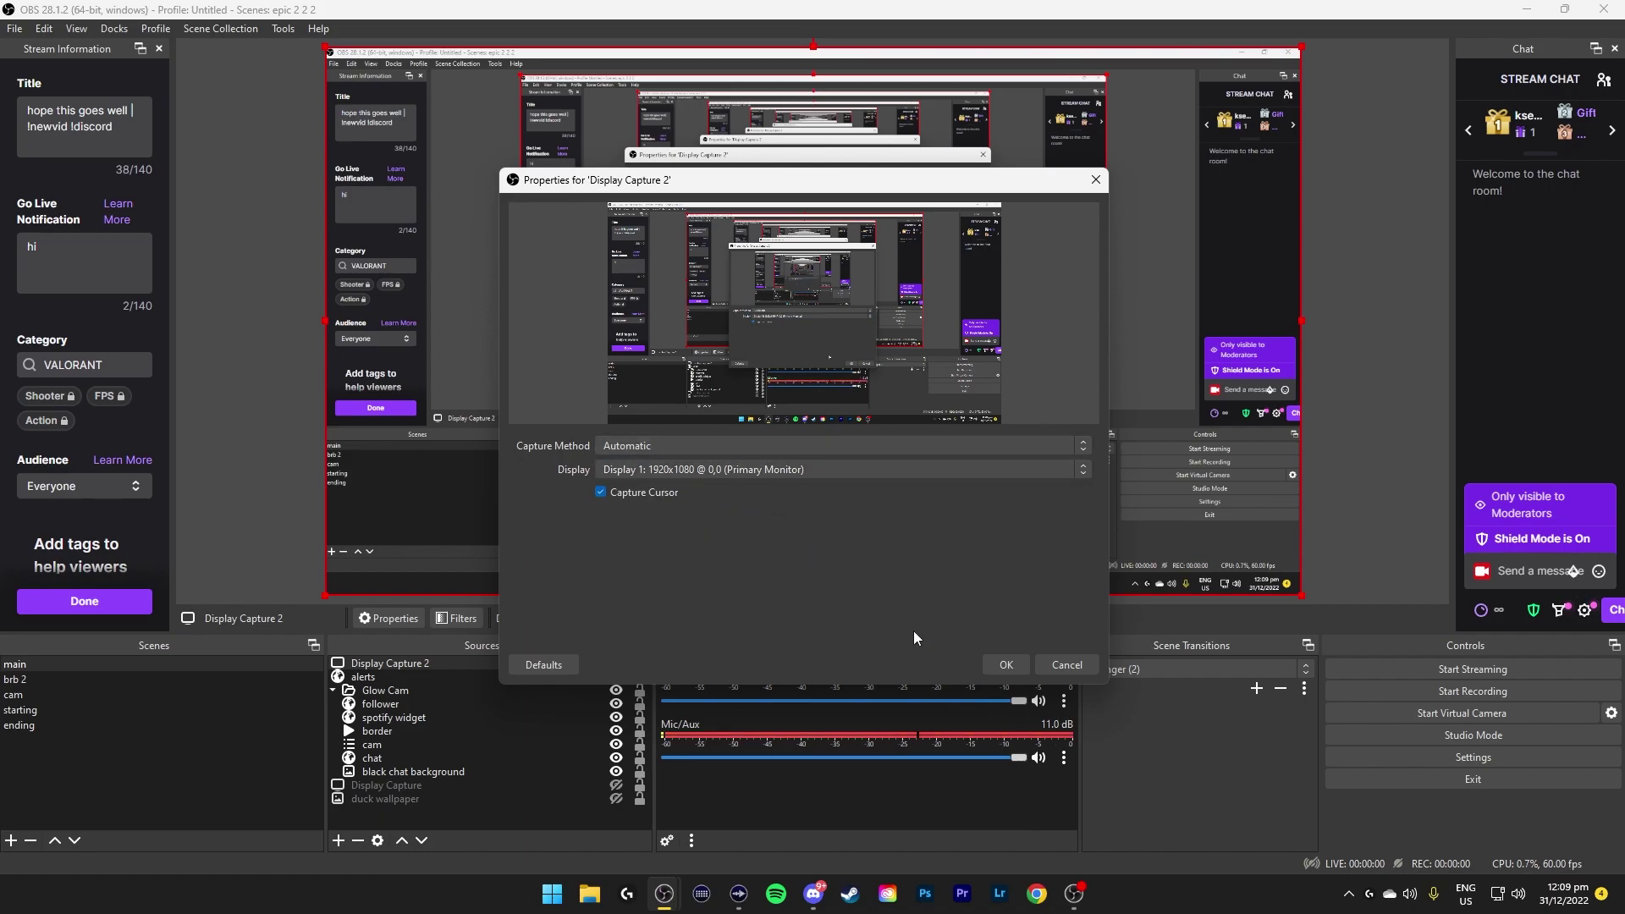
pyautogui.click(1067, 665)
# Add a Game Capture source, set it to capture a specific window, then remove it.
pyautogui.click(337, 840)
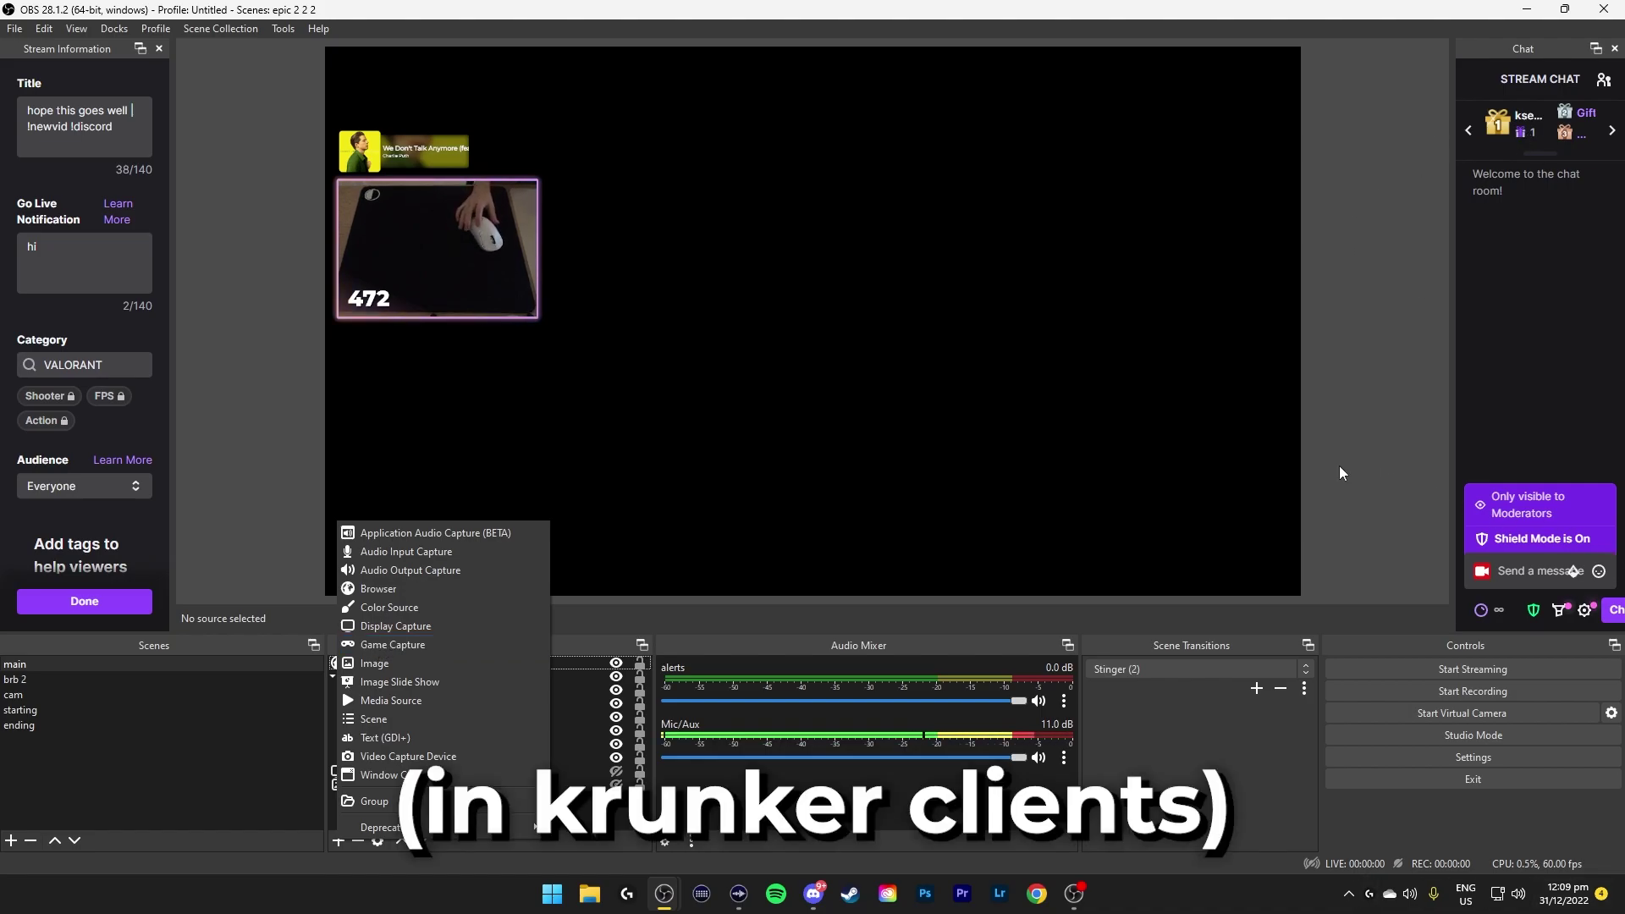
pyautogui.click(428, 645)
pyautogui.click(850, 547)
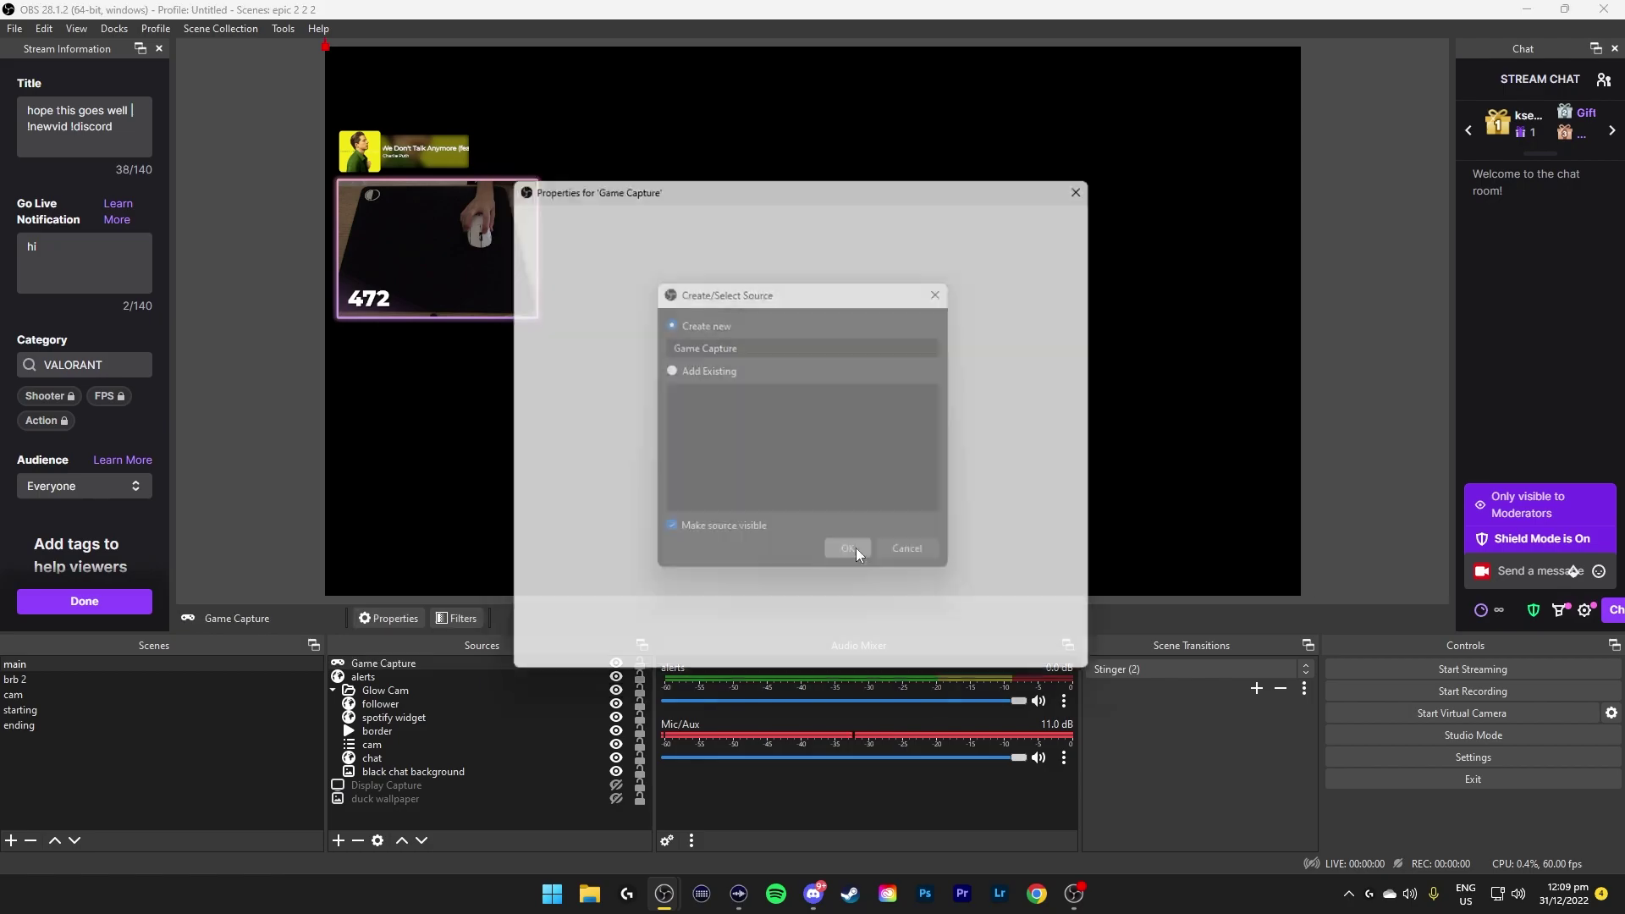
pyautogui.click(660, 446)
pyautogui.click(646, 484)
pyautogui.click(672, 469)
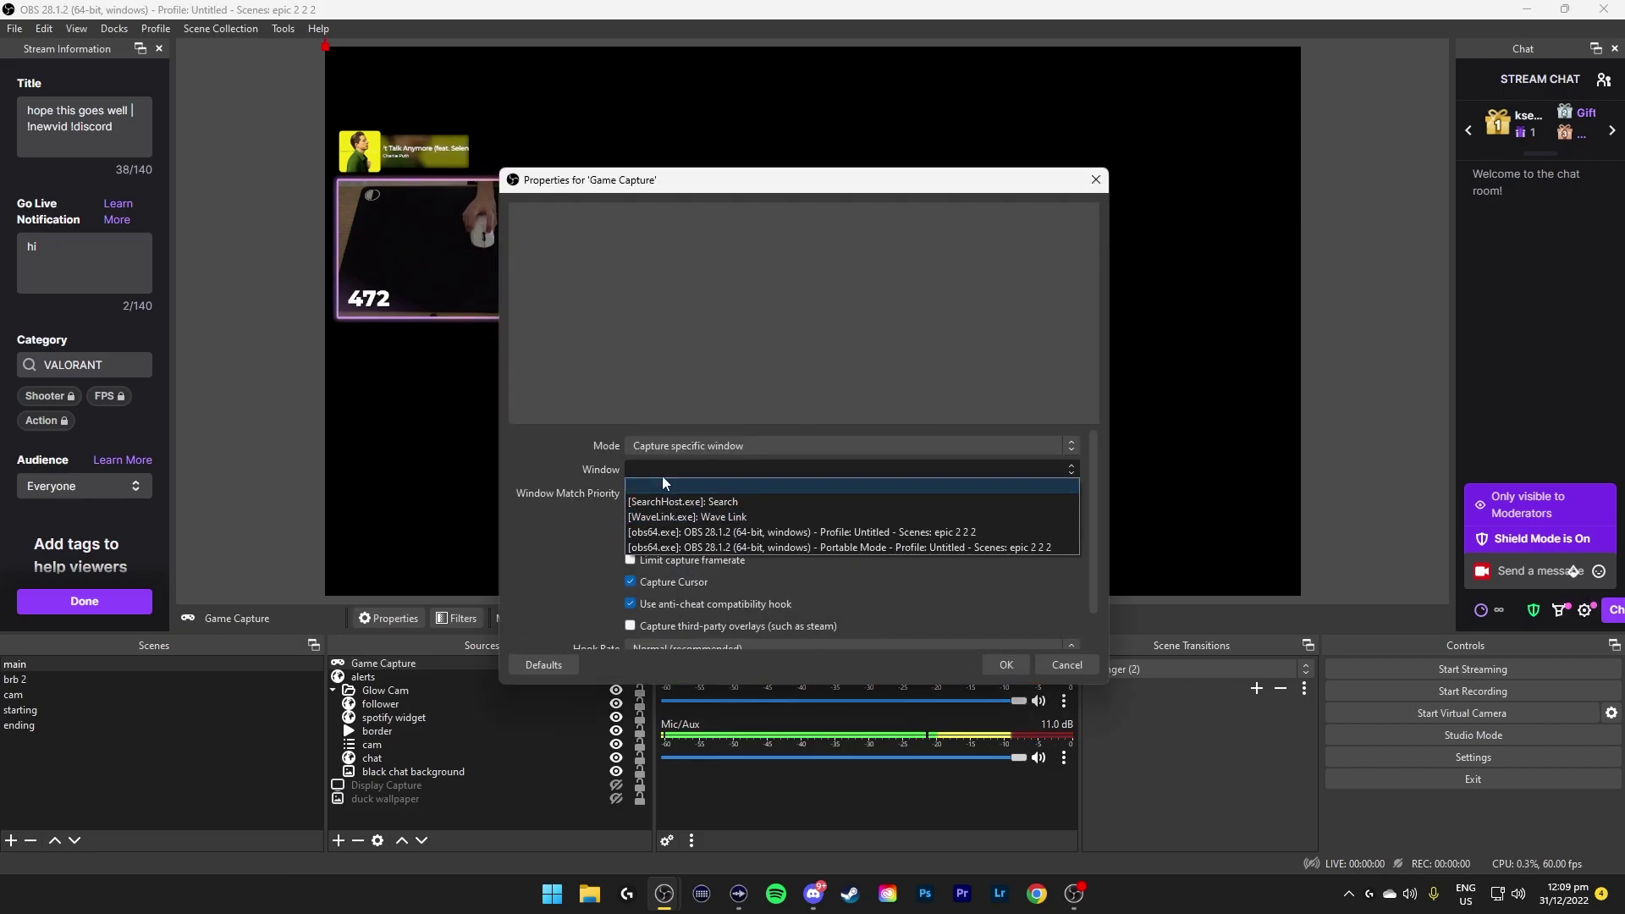
pyautogui.press('Escape')
pyautogui.press('Escape')
pyautogui.press('Delete')
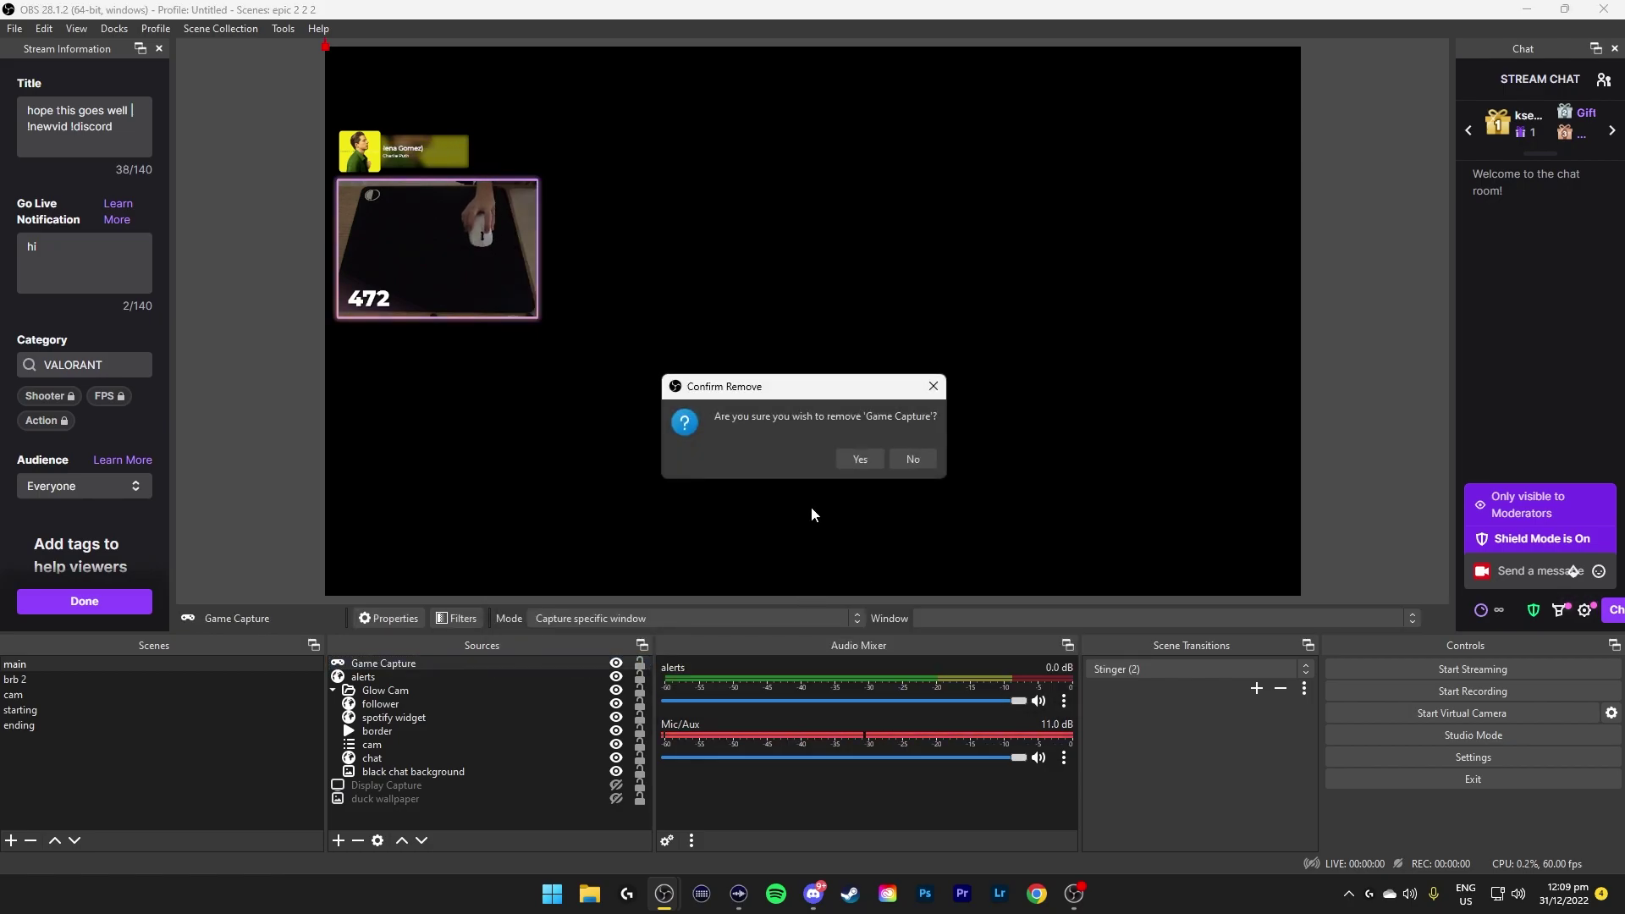
pyautogui.click(855, 457)
pyautogui.click(338, 840)
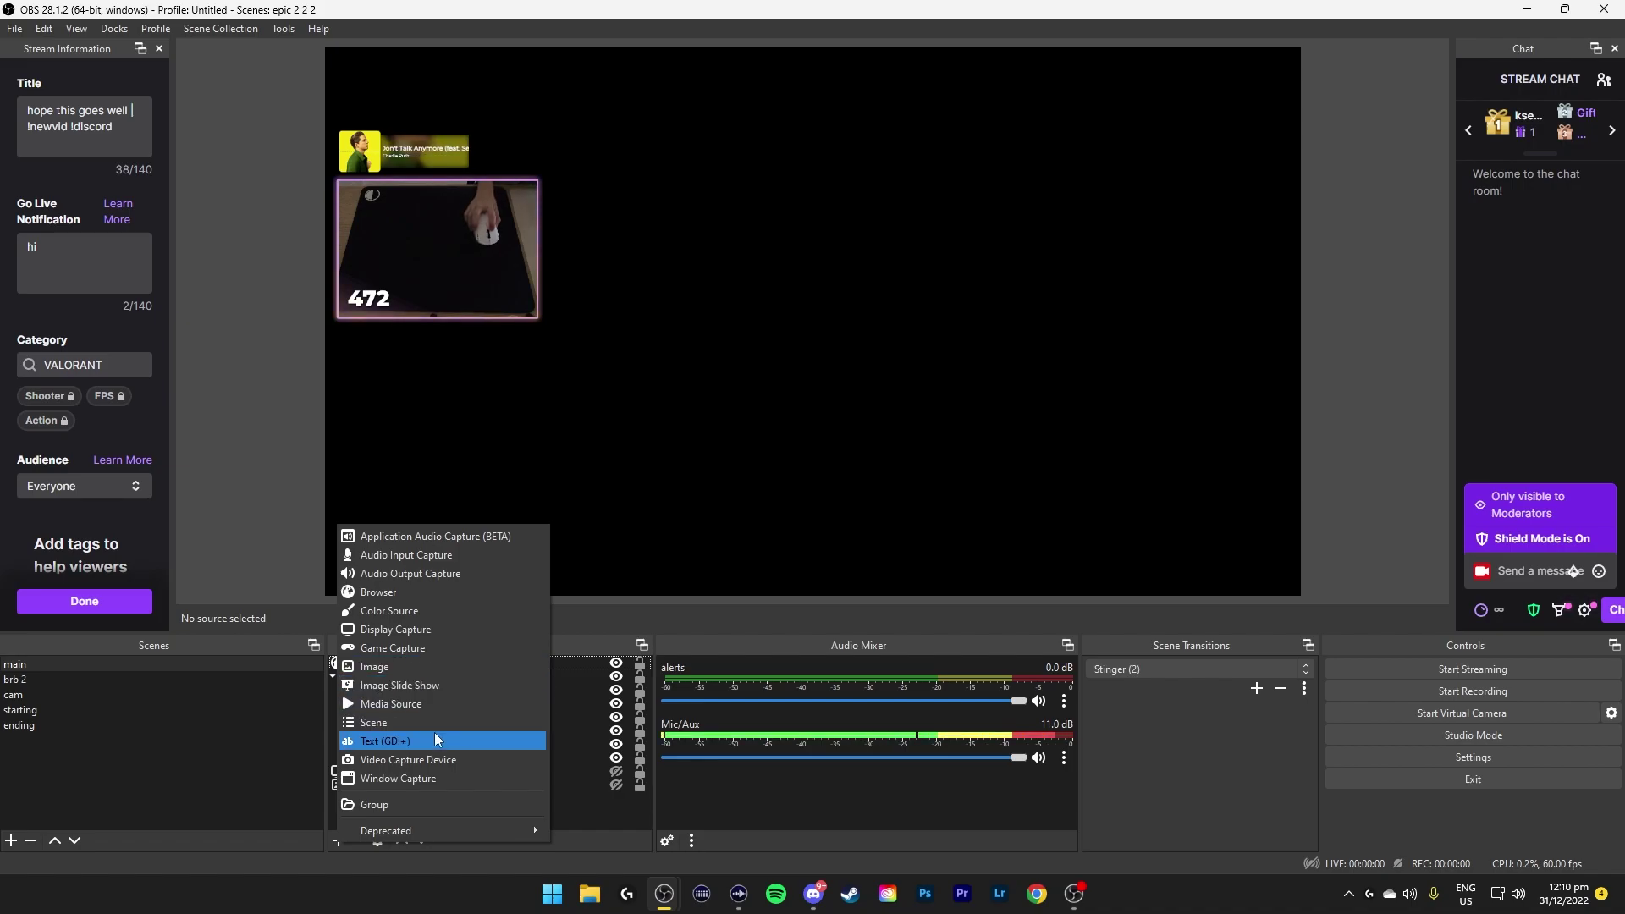
# Switch to the starting scene and back to main, then bring up the source types list.
pyautogui.click(68, 711)
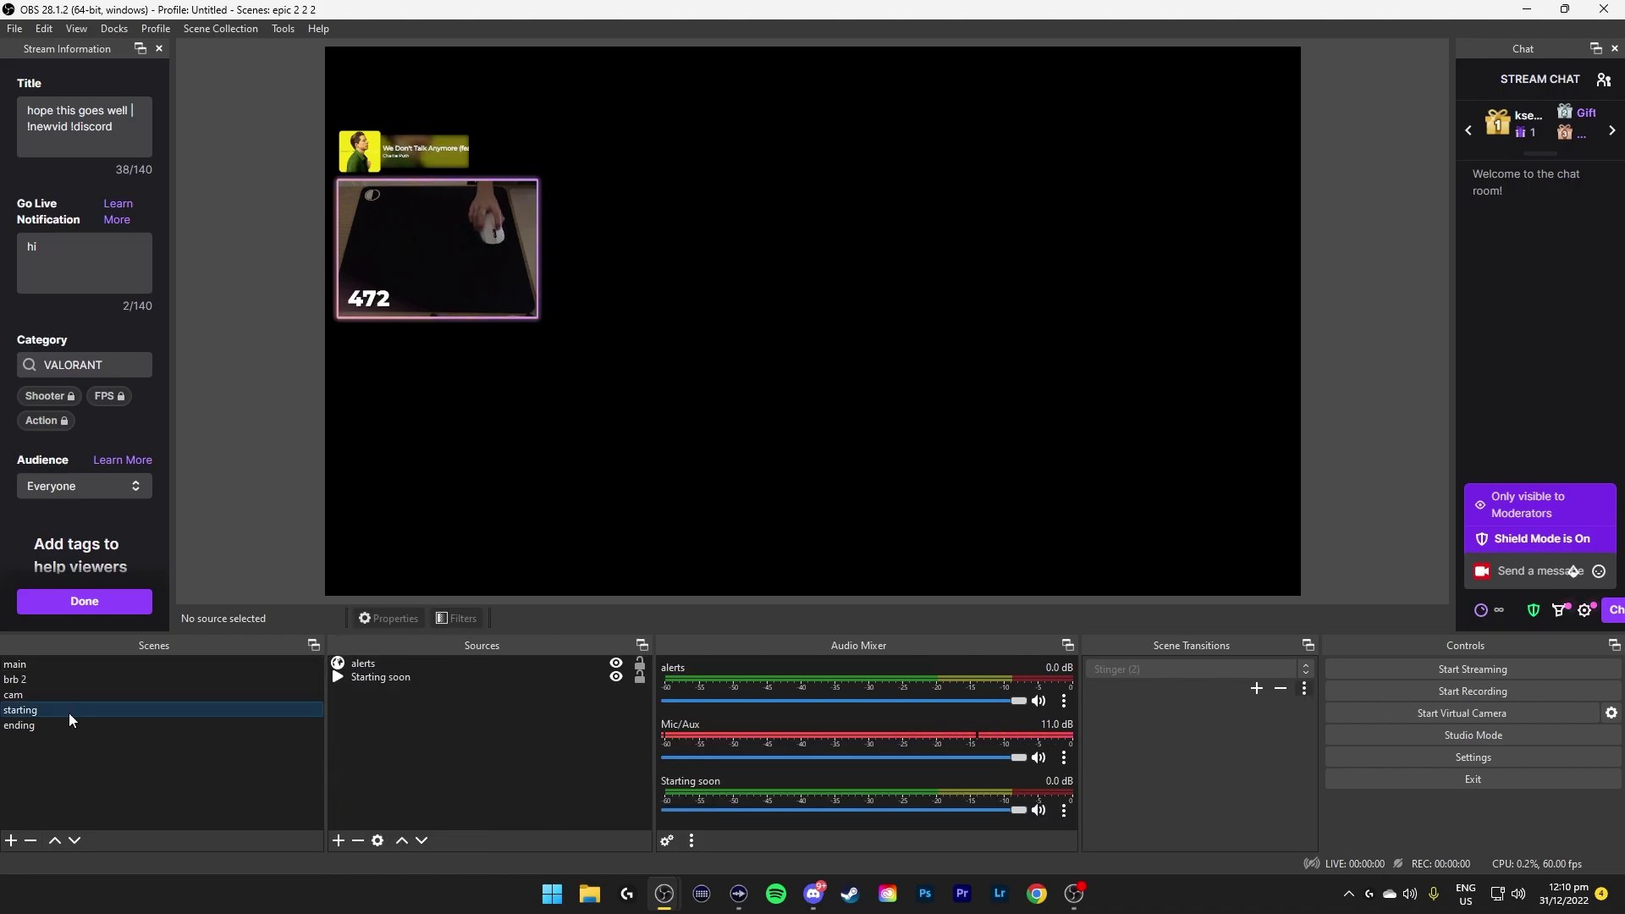
pyautogui.press('Up')
pyautogui.press('Up')
pyautogui.press('Up')
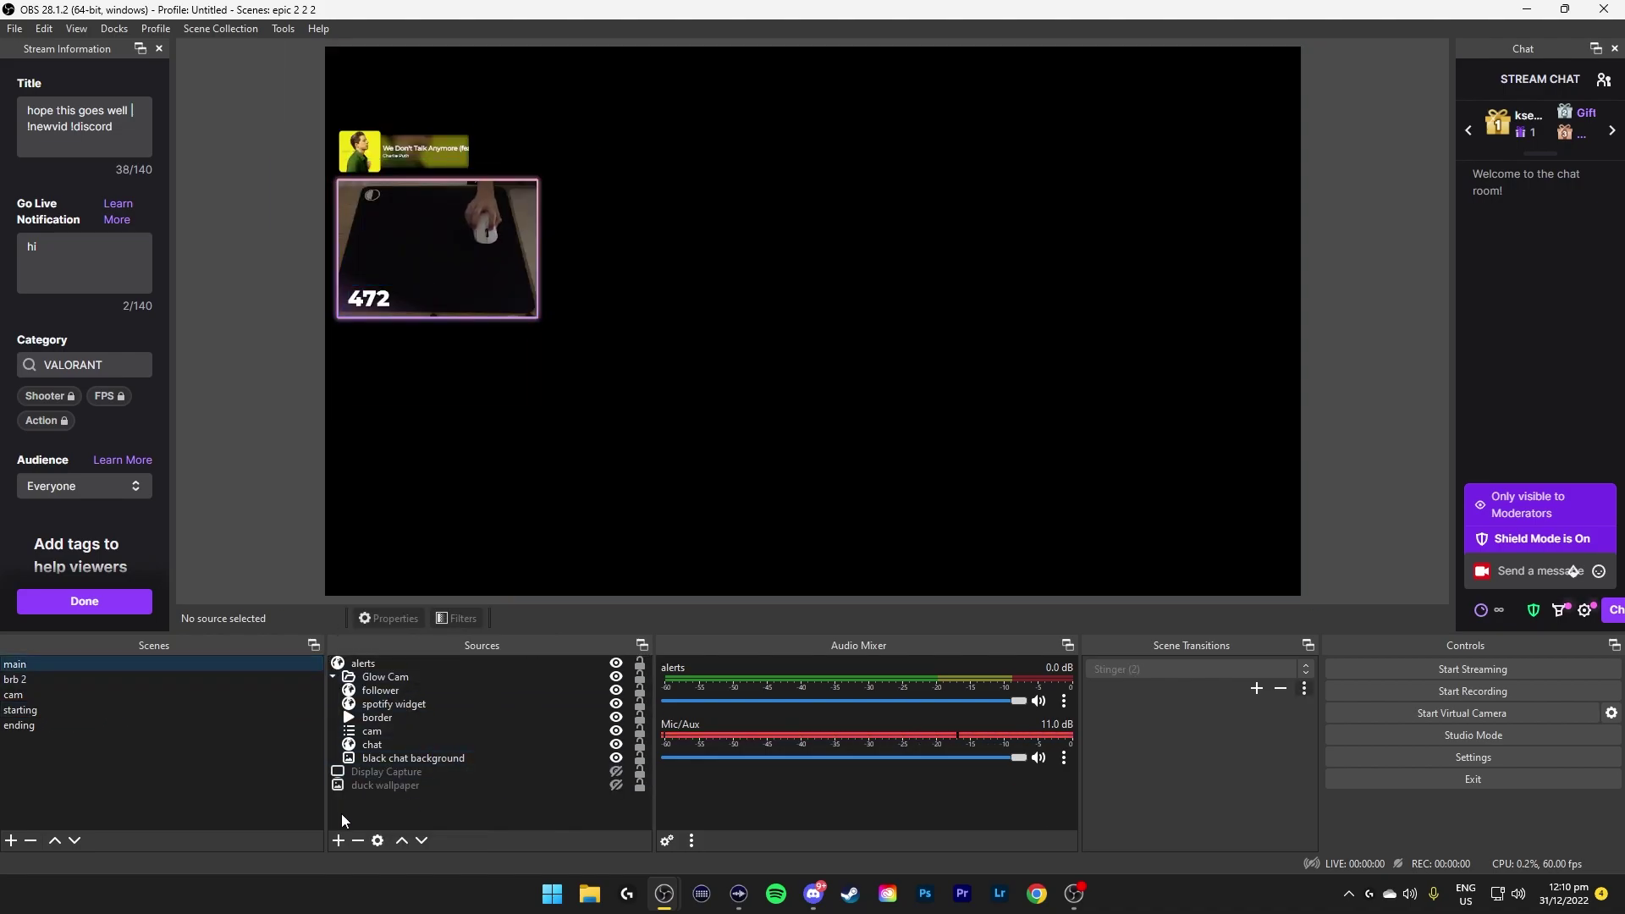
pyautogui.click(345, 841)
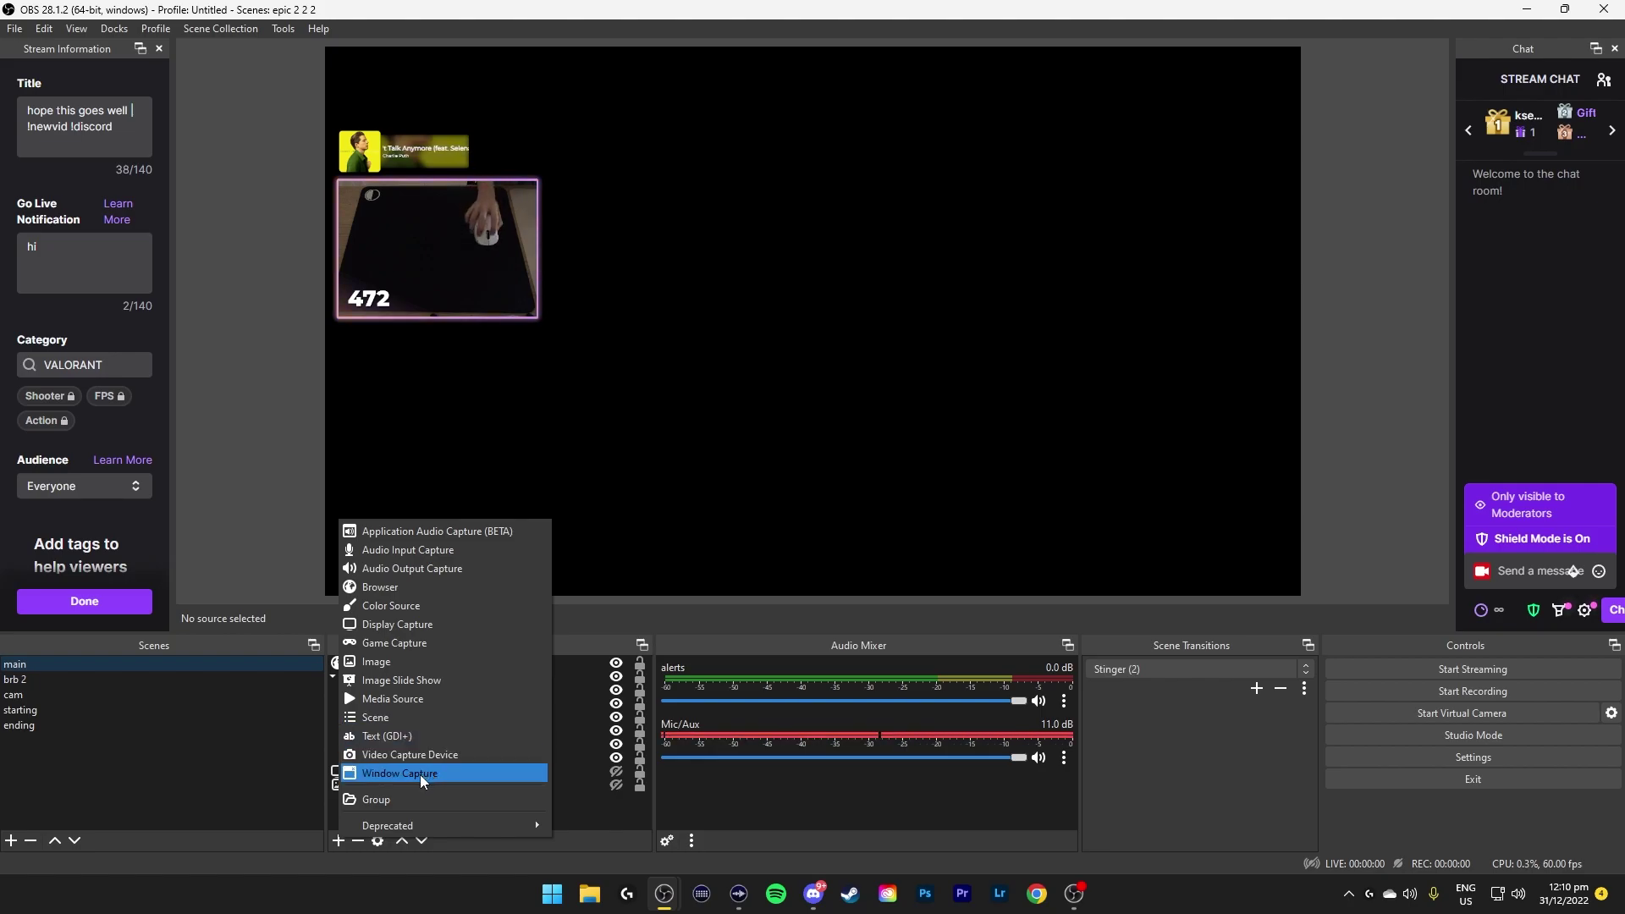
# Add a Window Capture source with its default name and compare against the browser window.
pyautogui.click(445, 775)
pyautogui.press('Return')
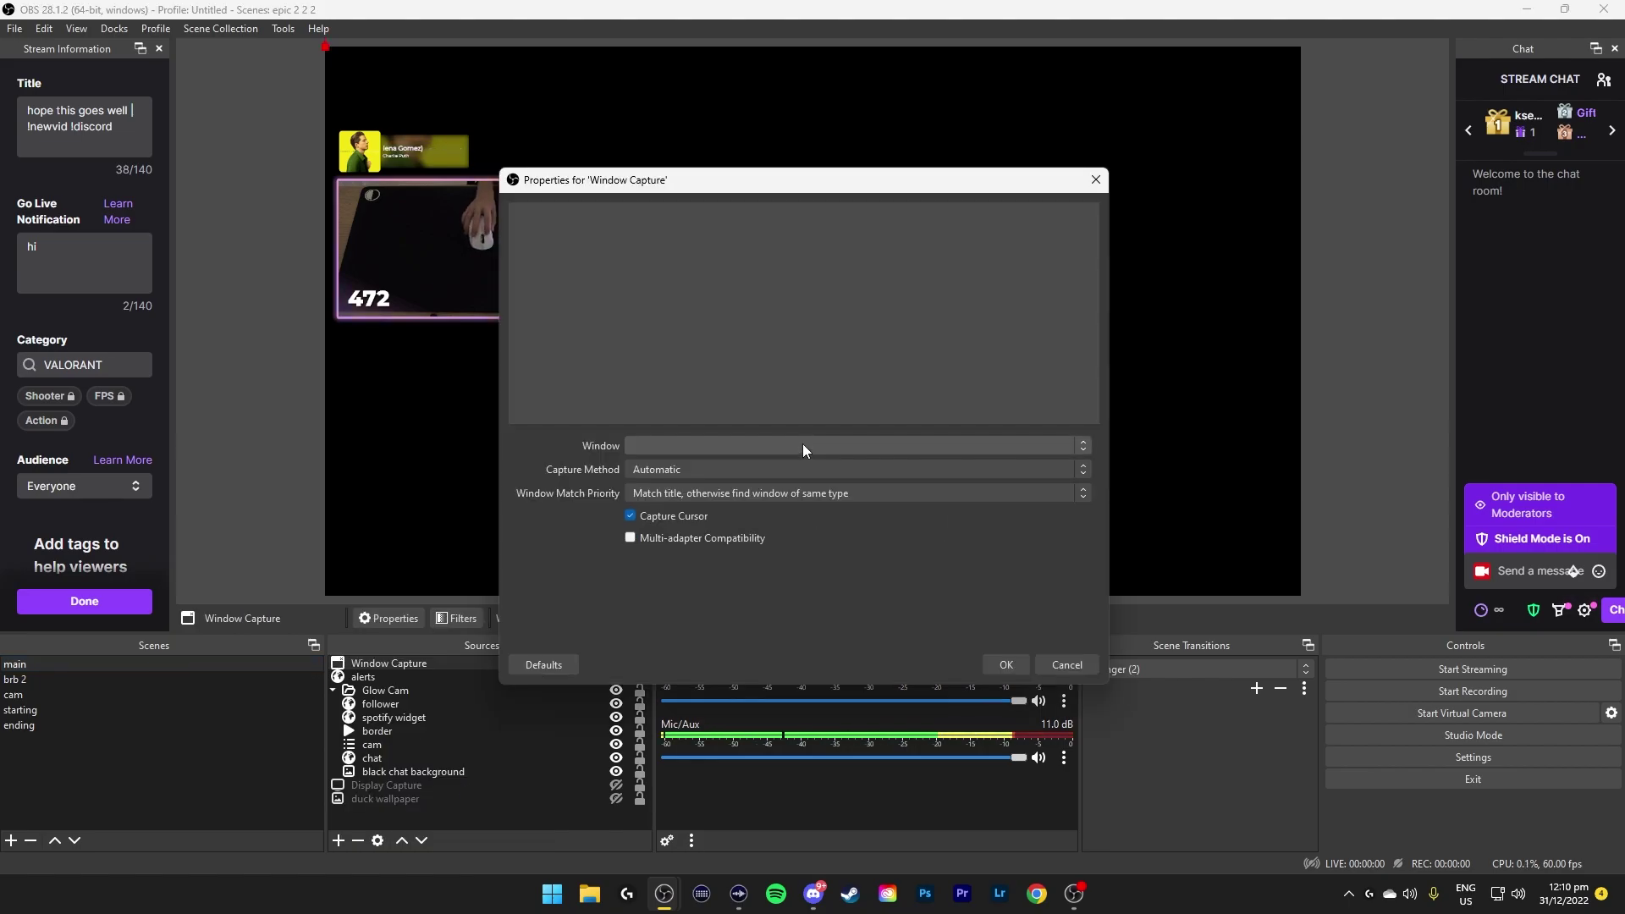
pyautogui.click(1037, 893)
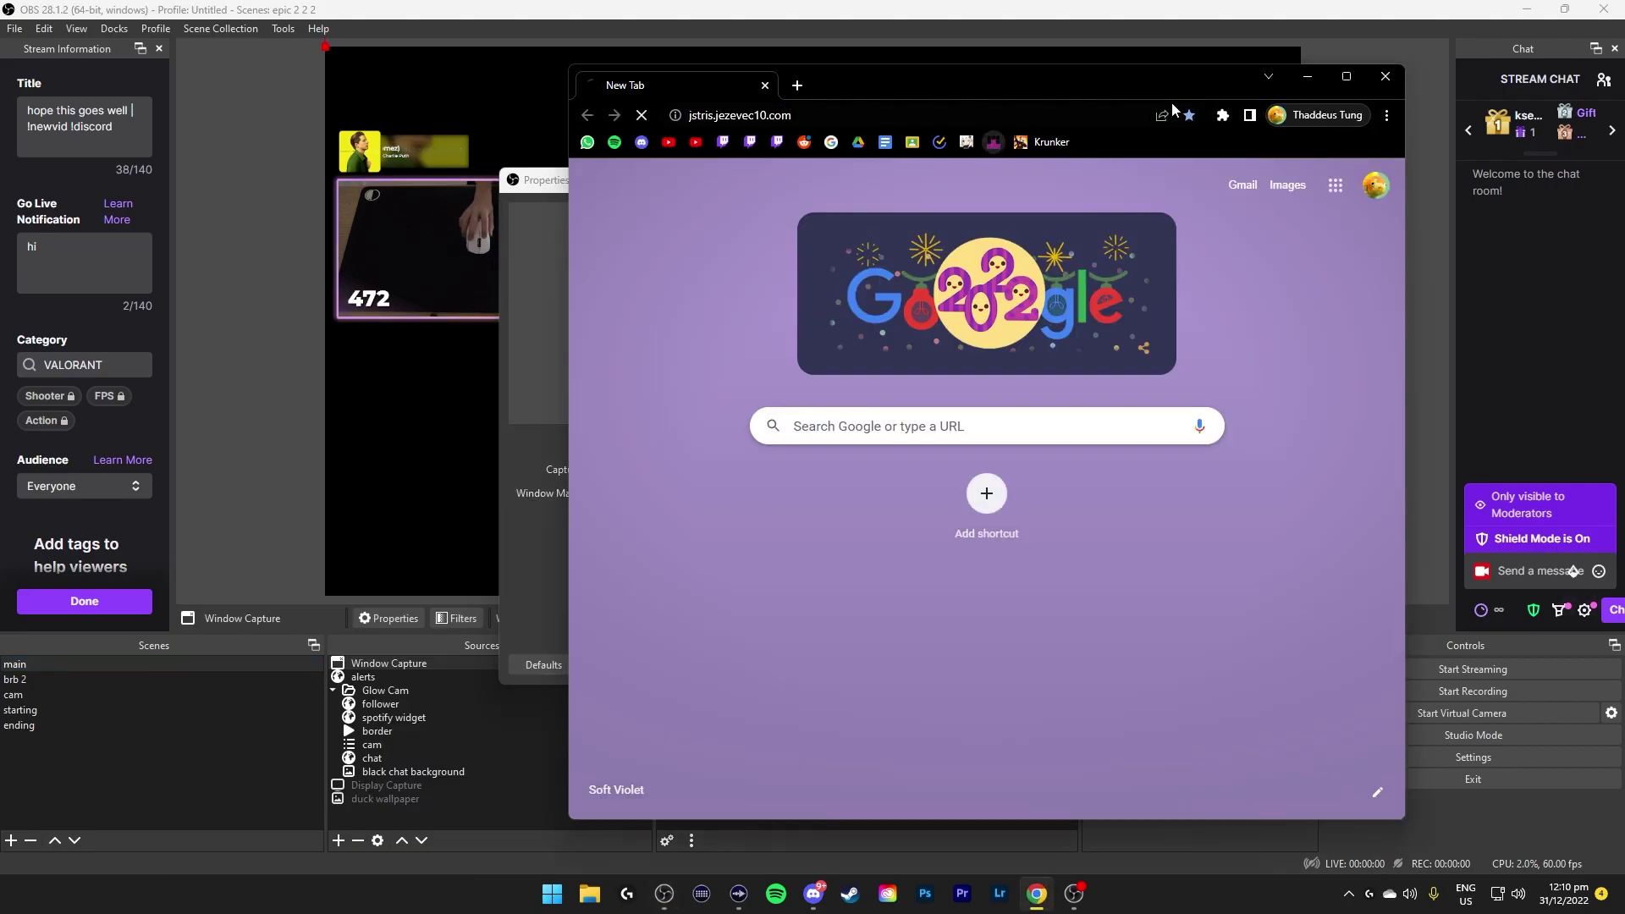
pyautogui.click(1038, 893)
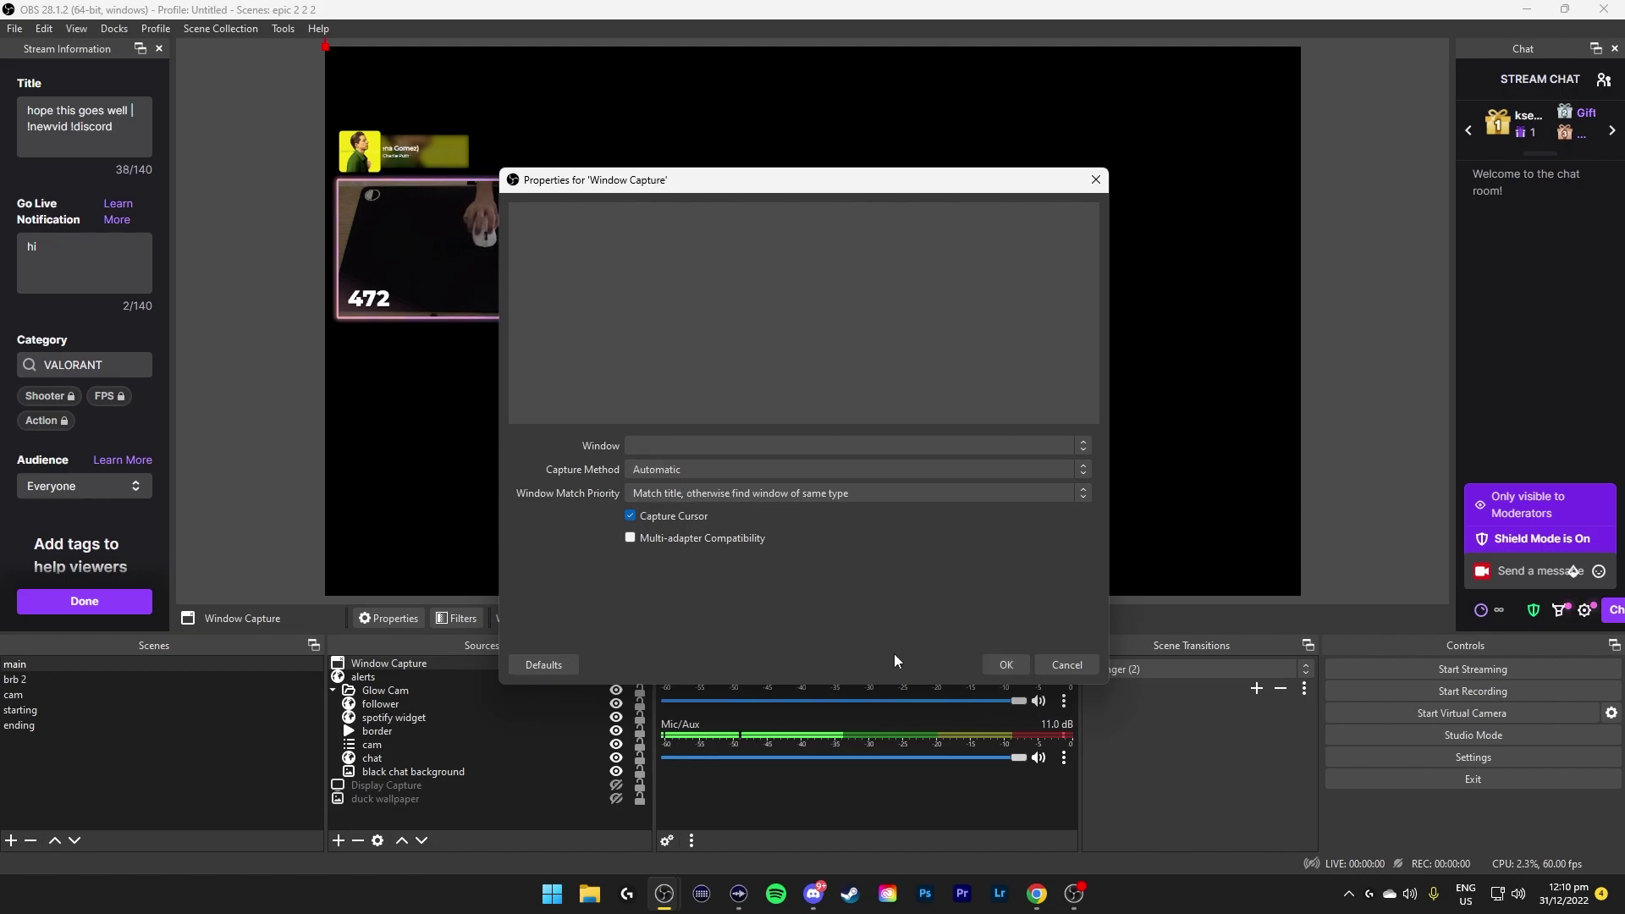
pyautogui.click(1080, 668)
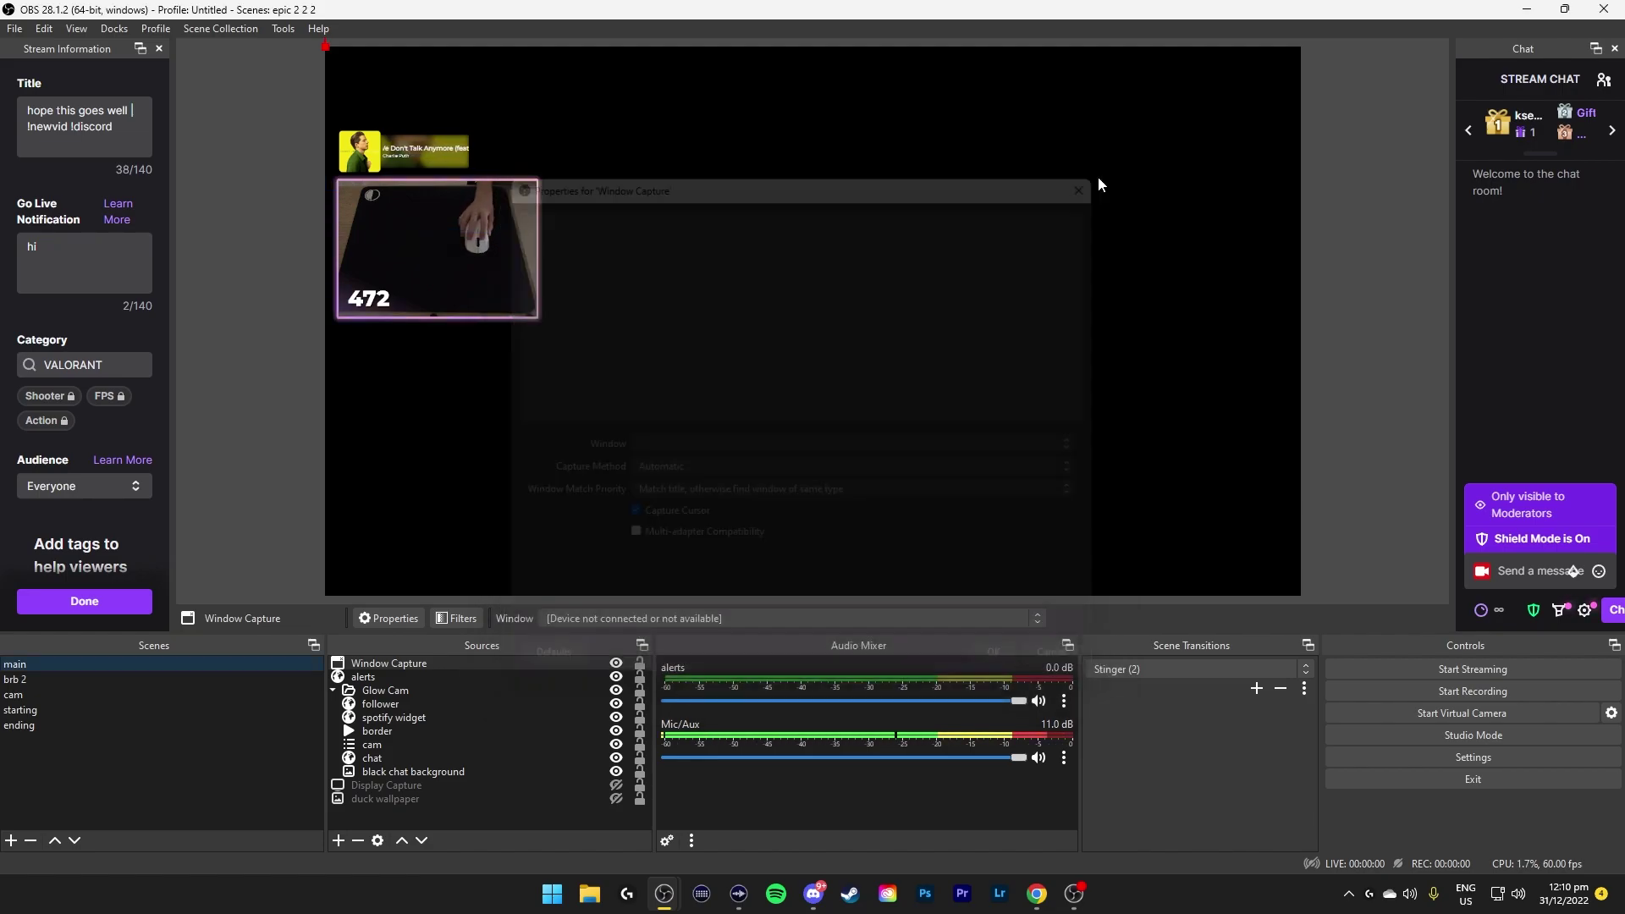
# Reopen the Window Capture settings to check the Jstris browser window, then dismiss them.
pyautogui.click(448, 662)
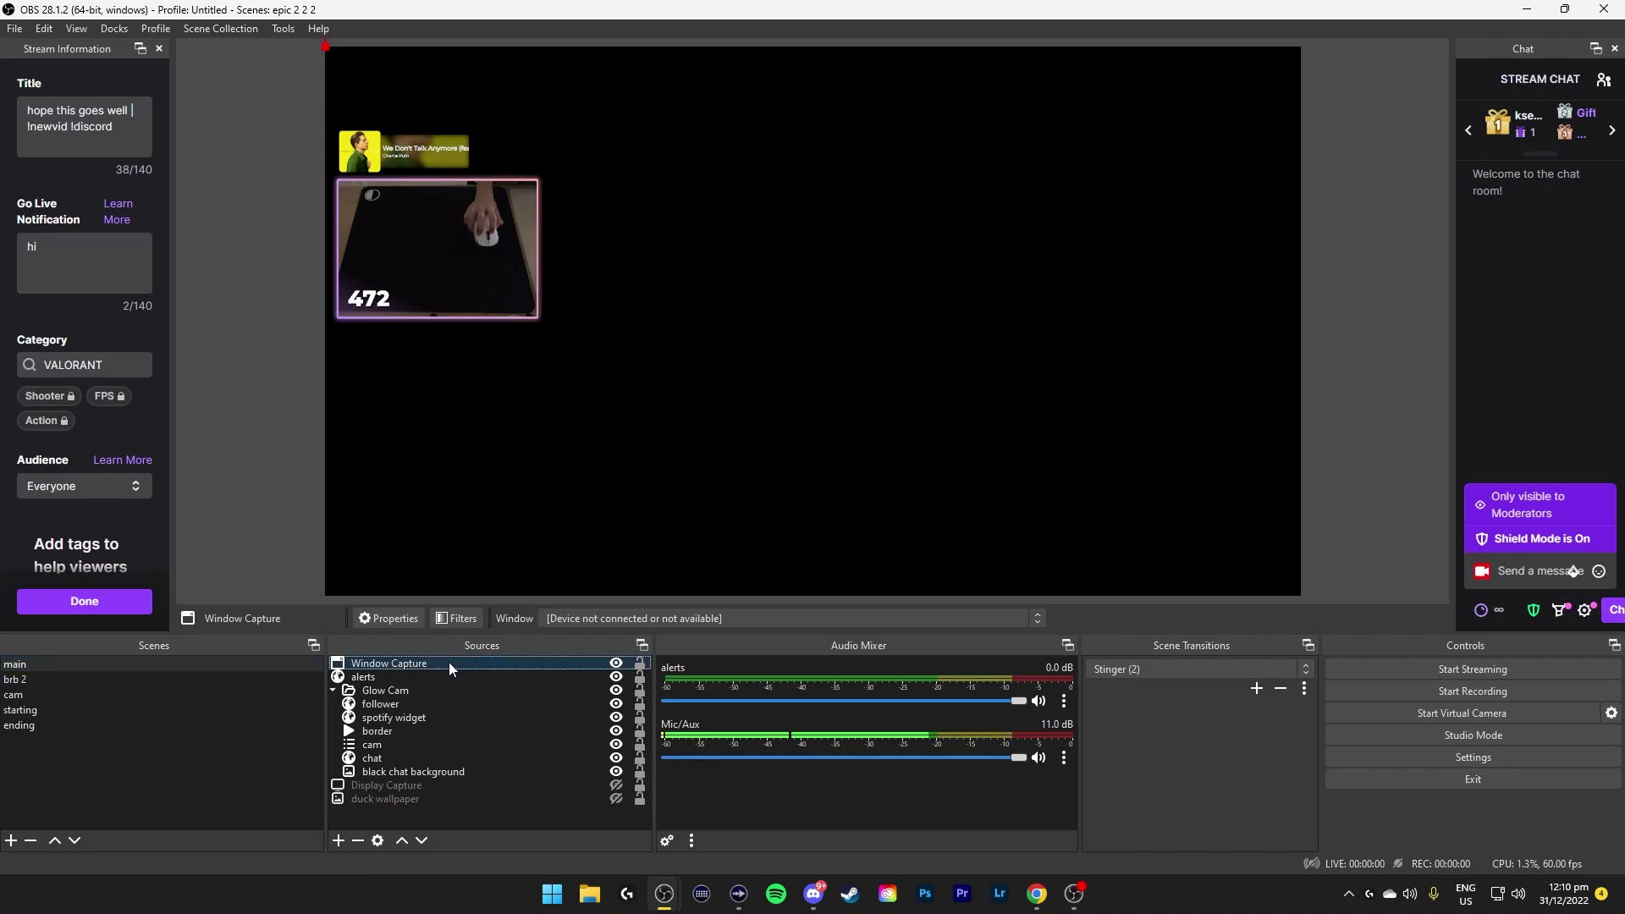
pyautogui.click(397, 618)
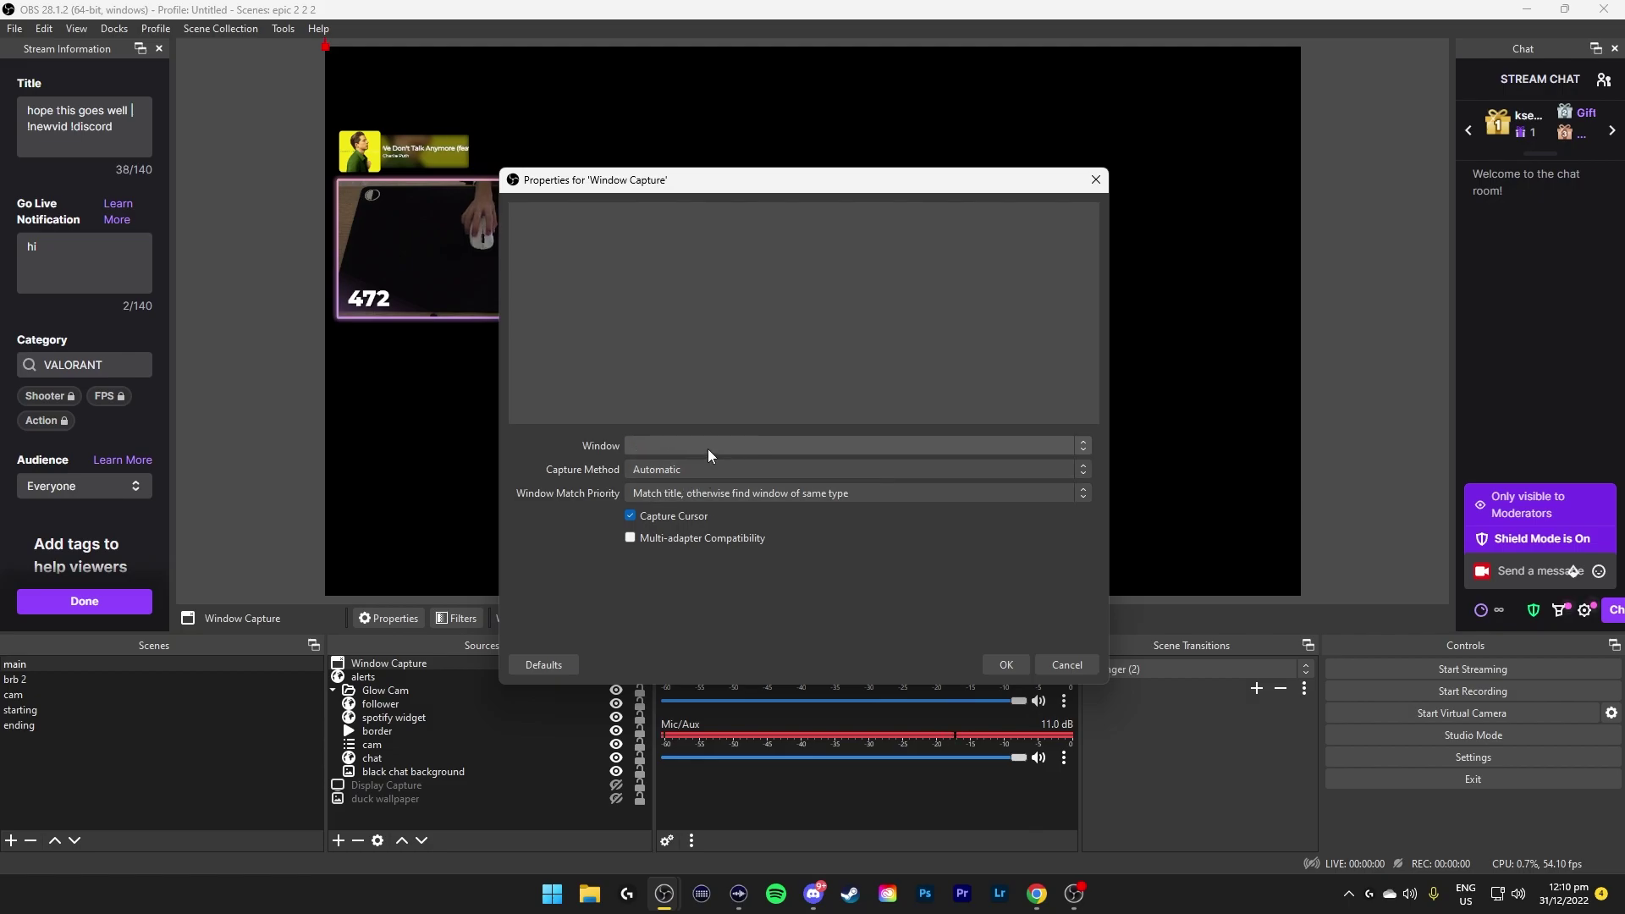
pyautogui.click(1037, 895)
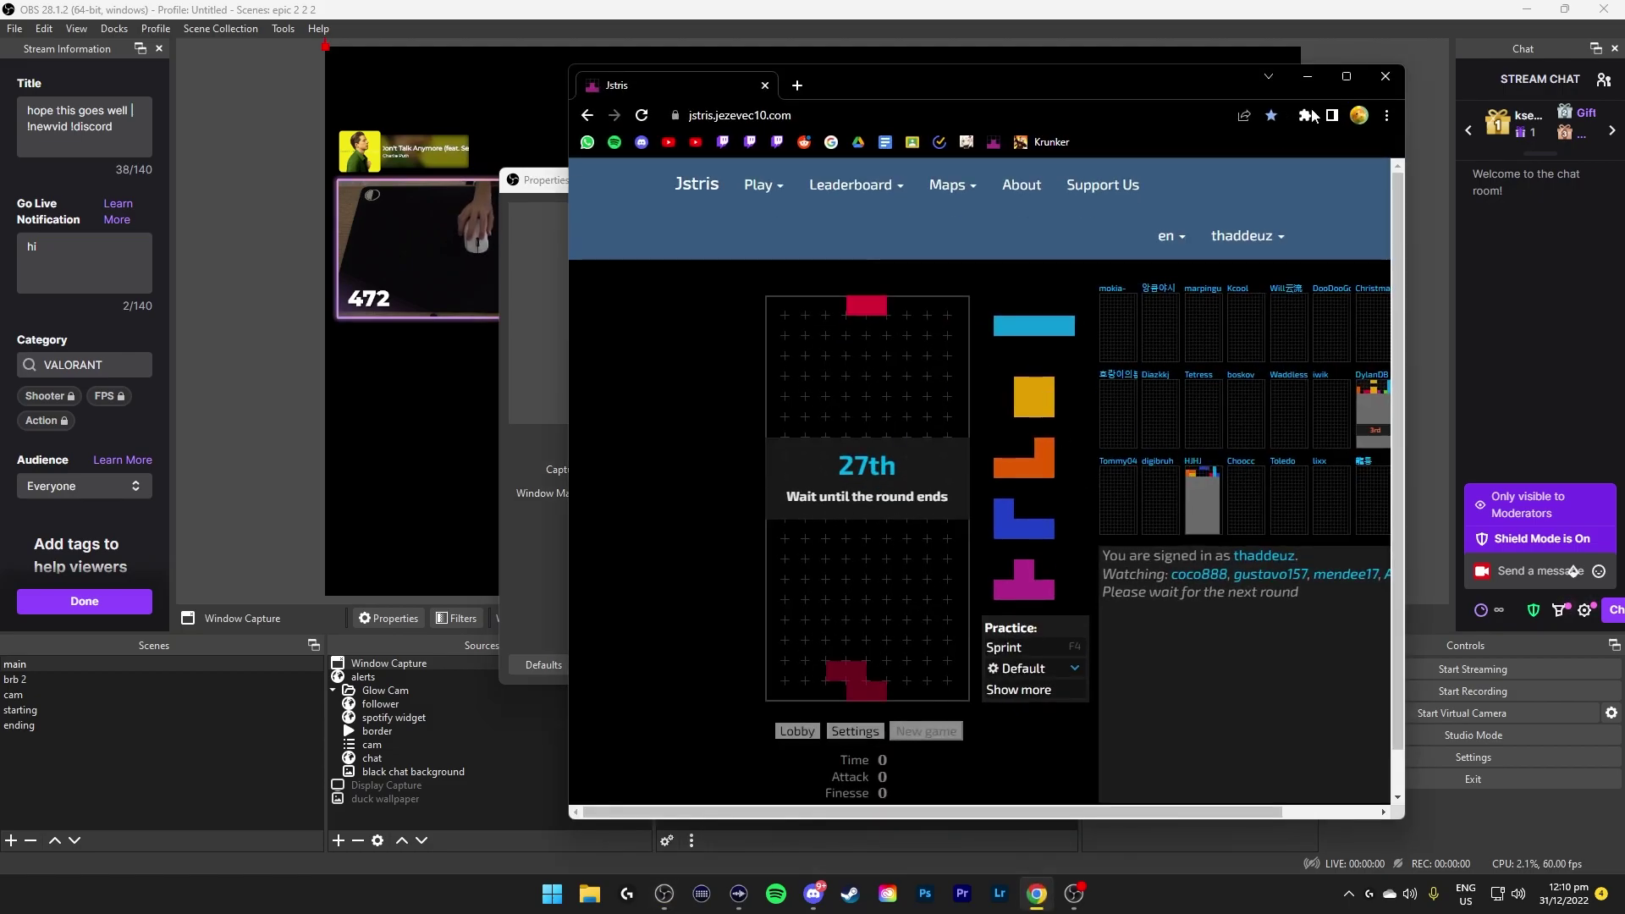
pyautogui.click(1308, 76)
pyautogui.click(337, 840)
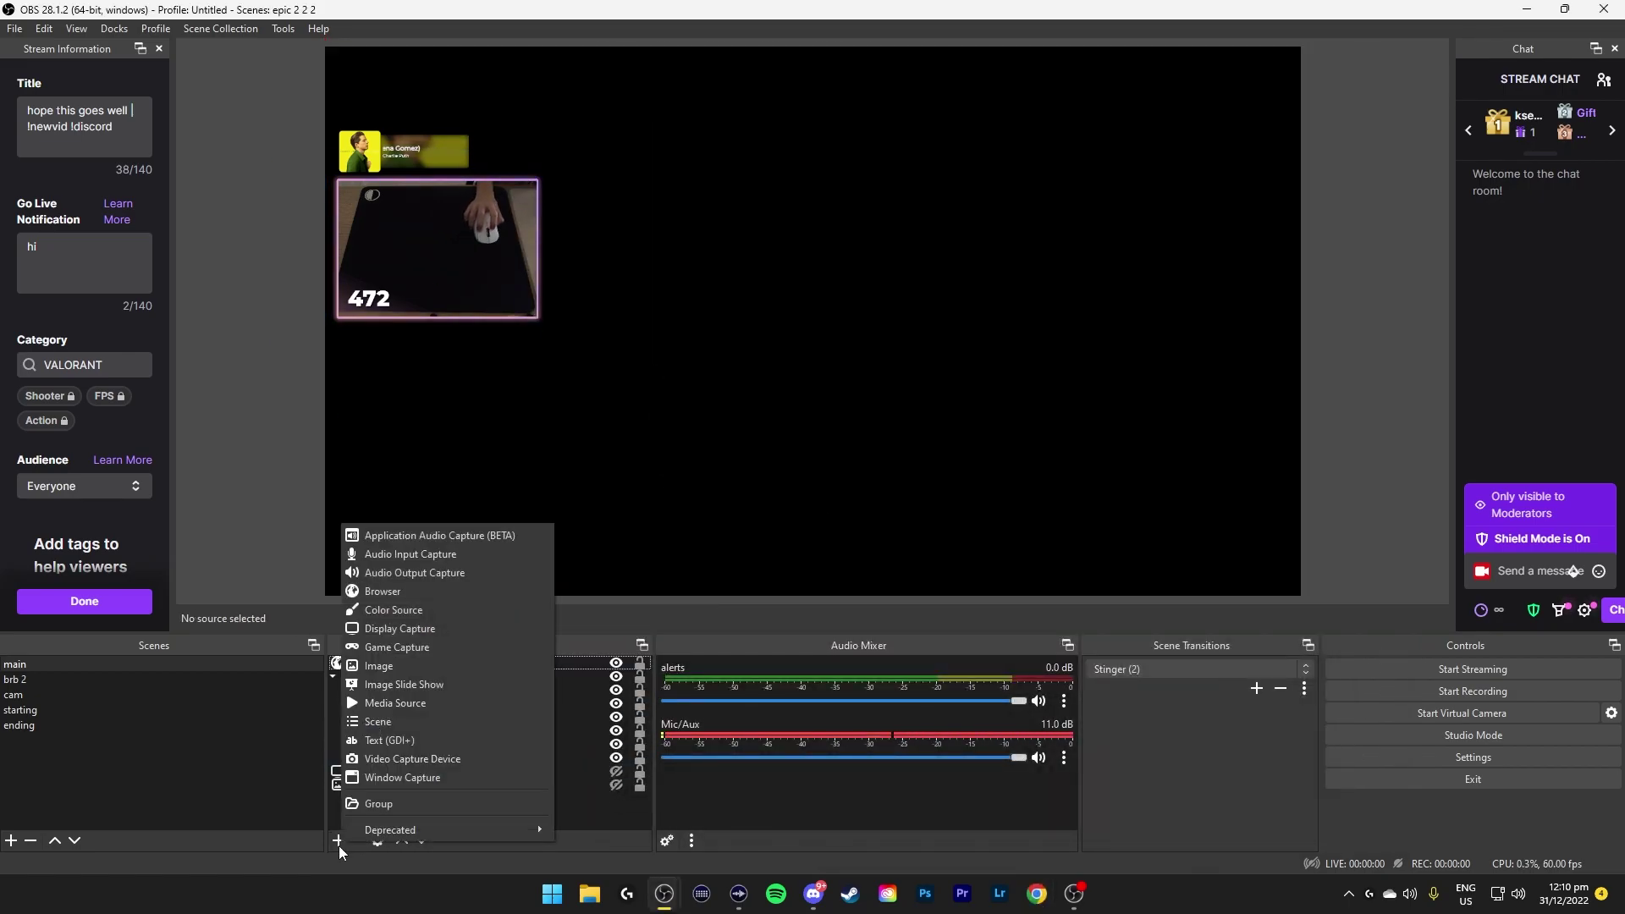
# Collapse the Glow Cam group and undo a trial move to the canvas's right side.
pyautogui.click(576, 823)
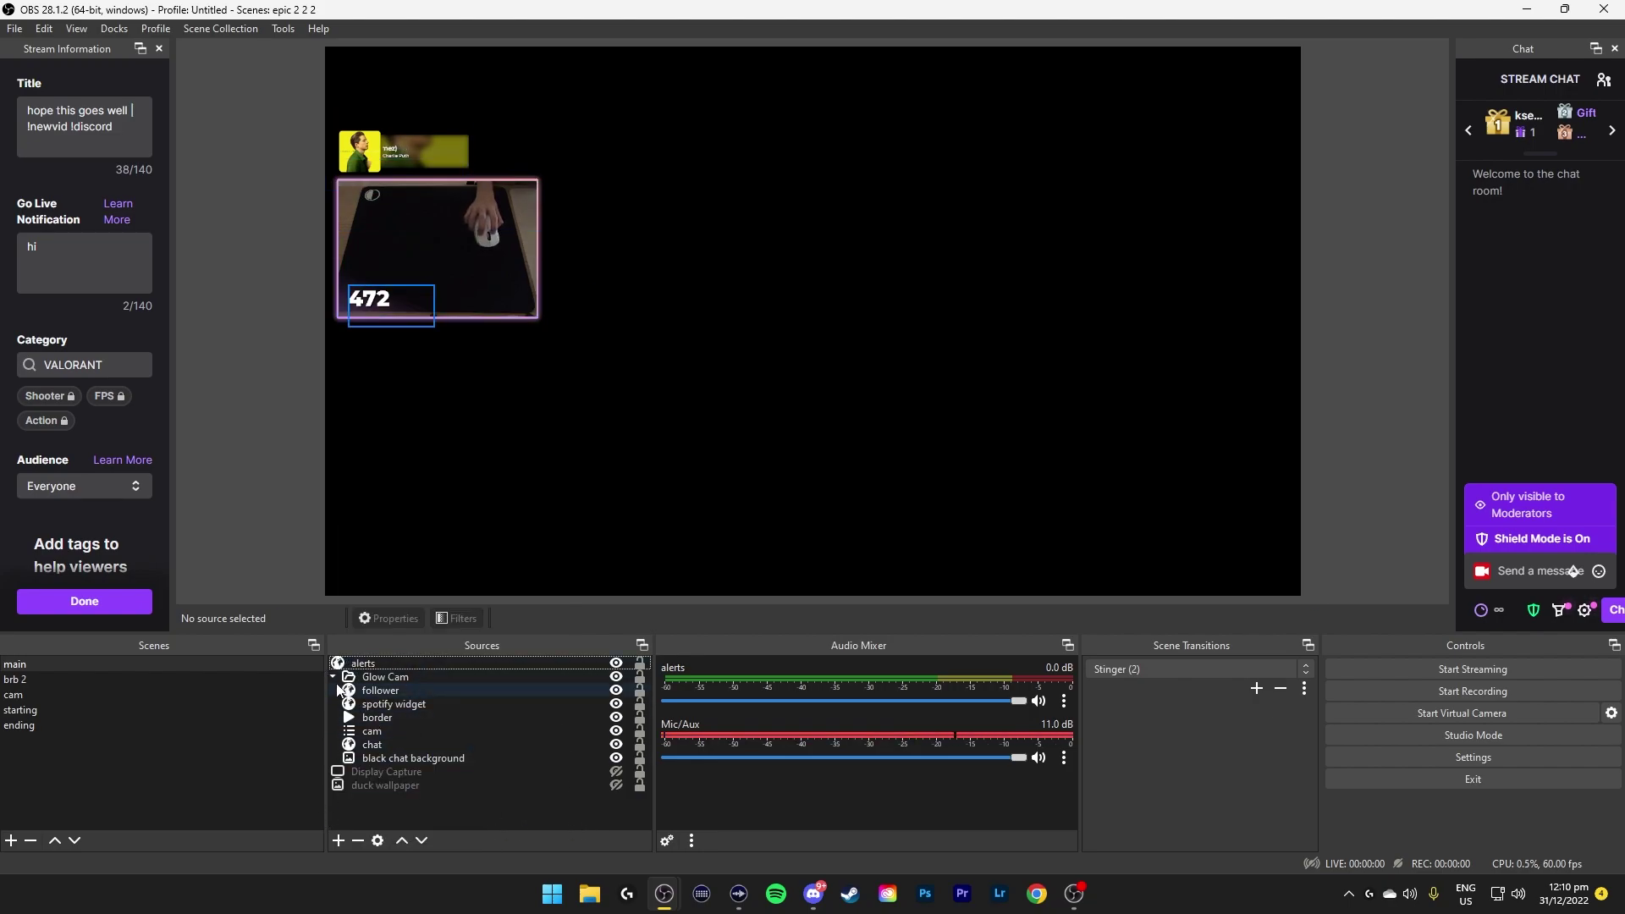
pyautogui.click(364, 676)
pyautogui.click(332, 676)
pyautogui.moveTo(465, 312); pyautogui.dragTo(1146, 536)
pyautogui.hotkey('ctrl', 'z')
# Leave the duck wallpaper hidden, then go to brb 2 and select the spotify widget.
pyautogui.click(584, 704)
pyautogui.click(616, 704)
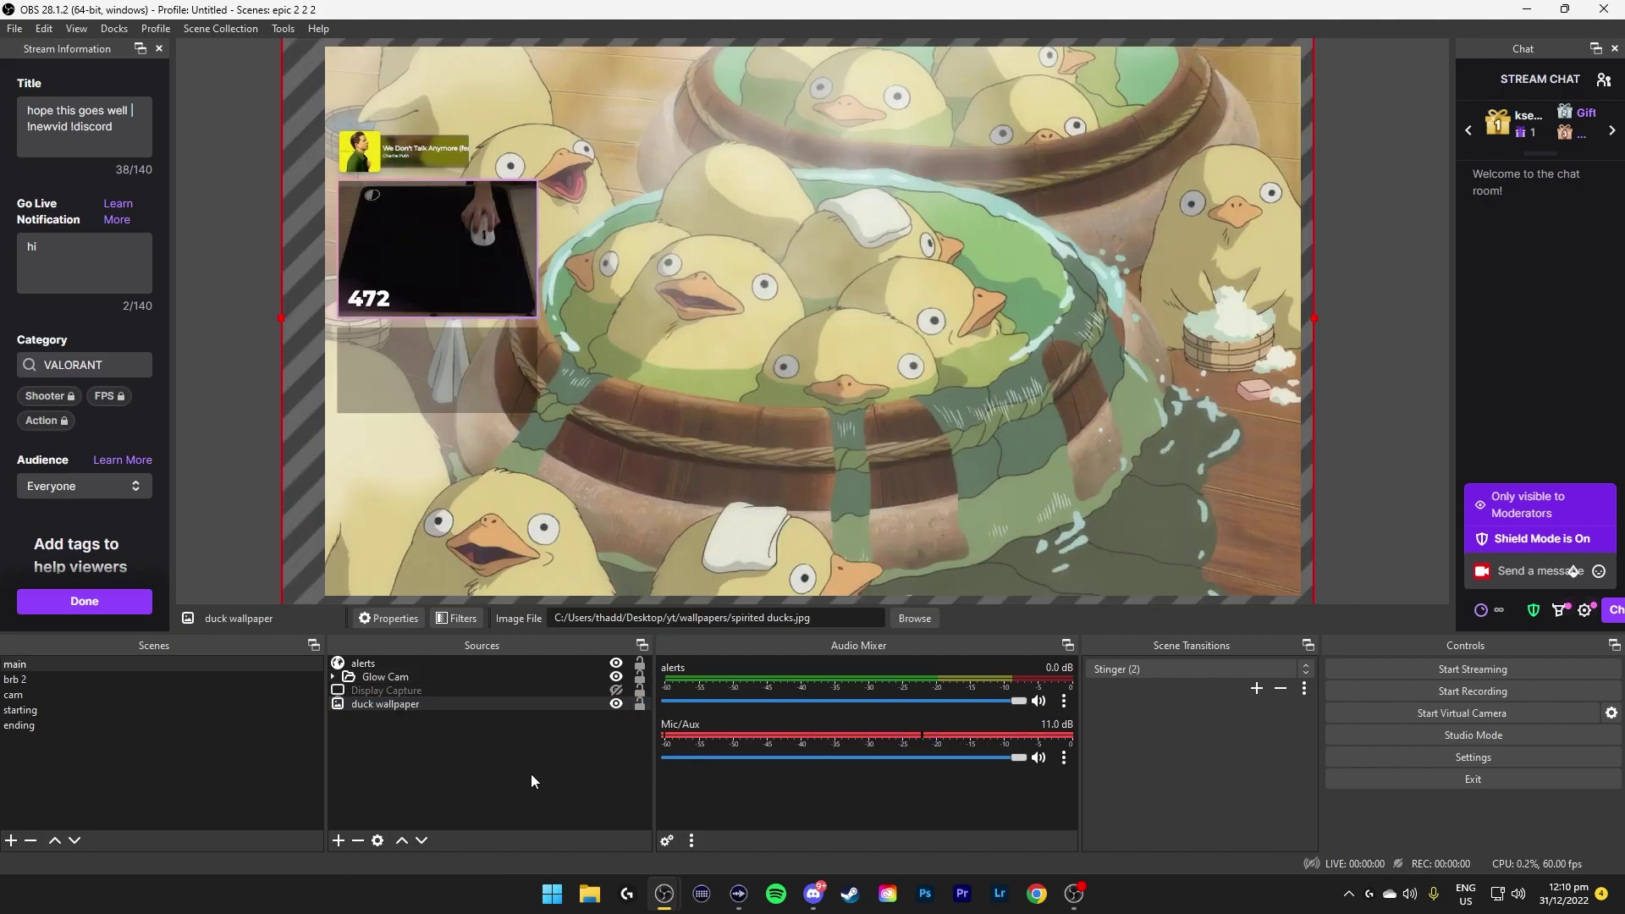
pyautogui.click(616, 705)
pyautogui.click(616, 705)
pyautogui.click(616, 704)
pyautogui.click(144, 679)
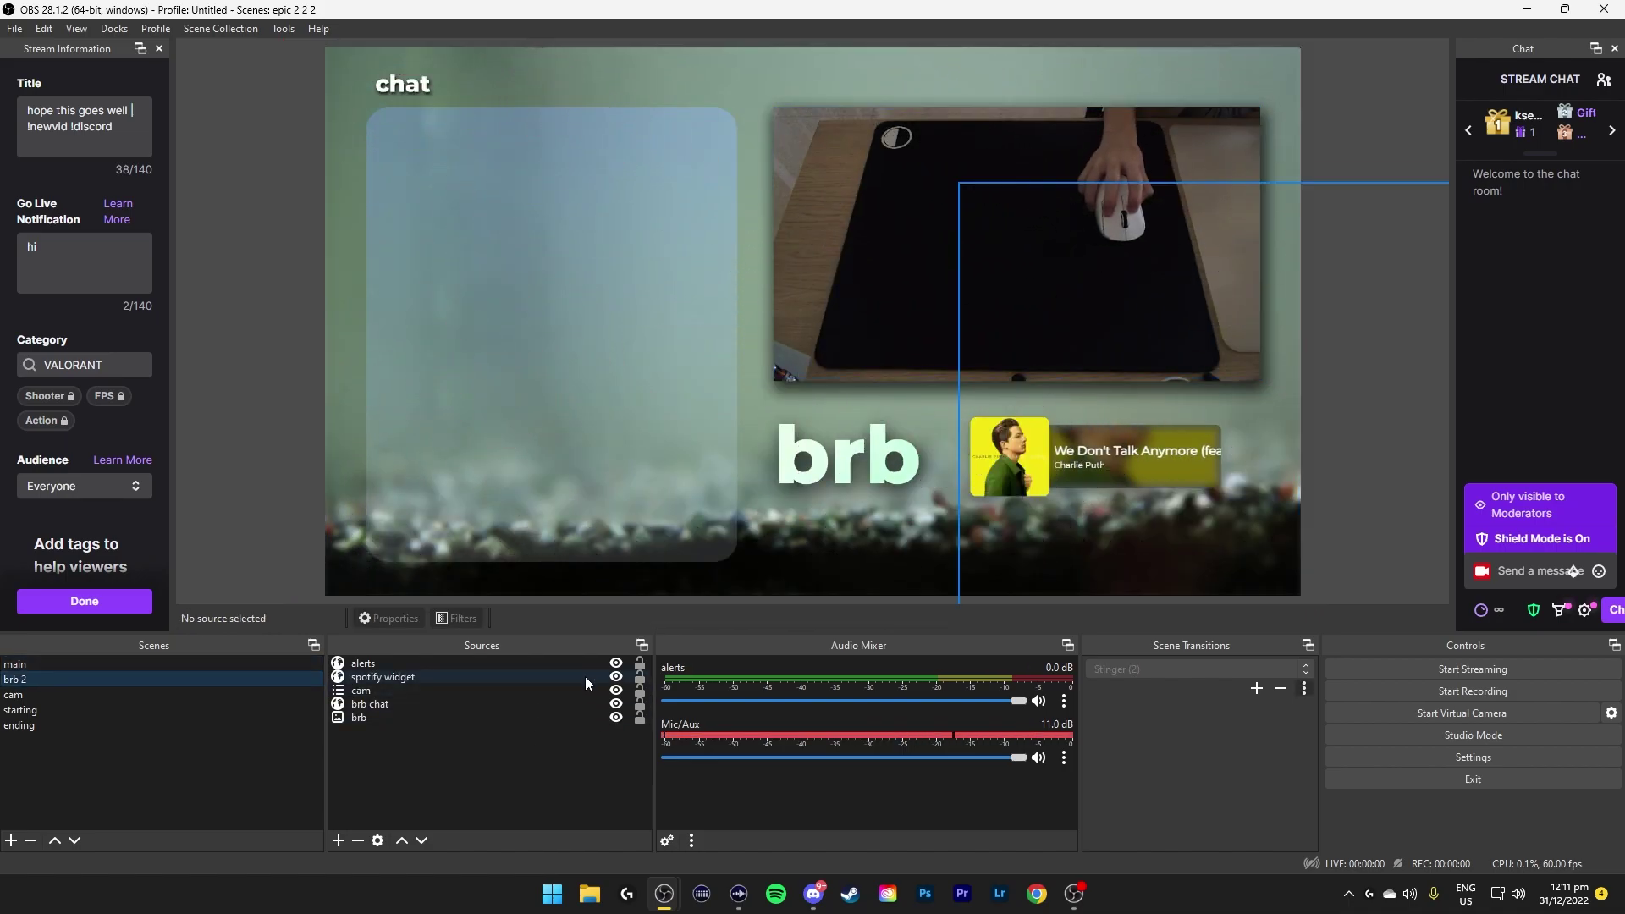
pyautogui.click(585, 677)
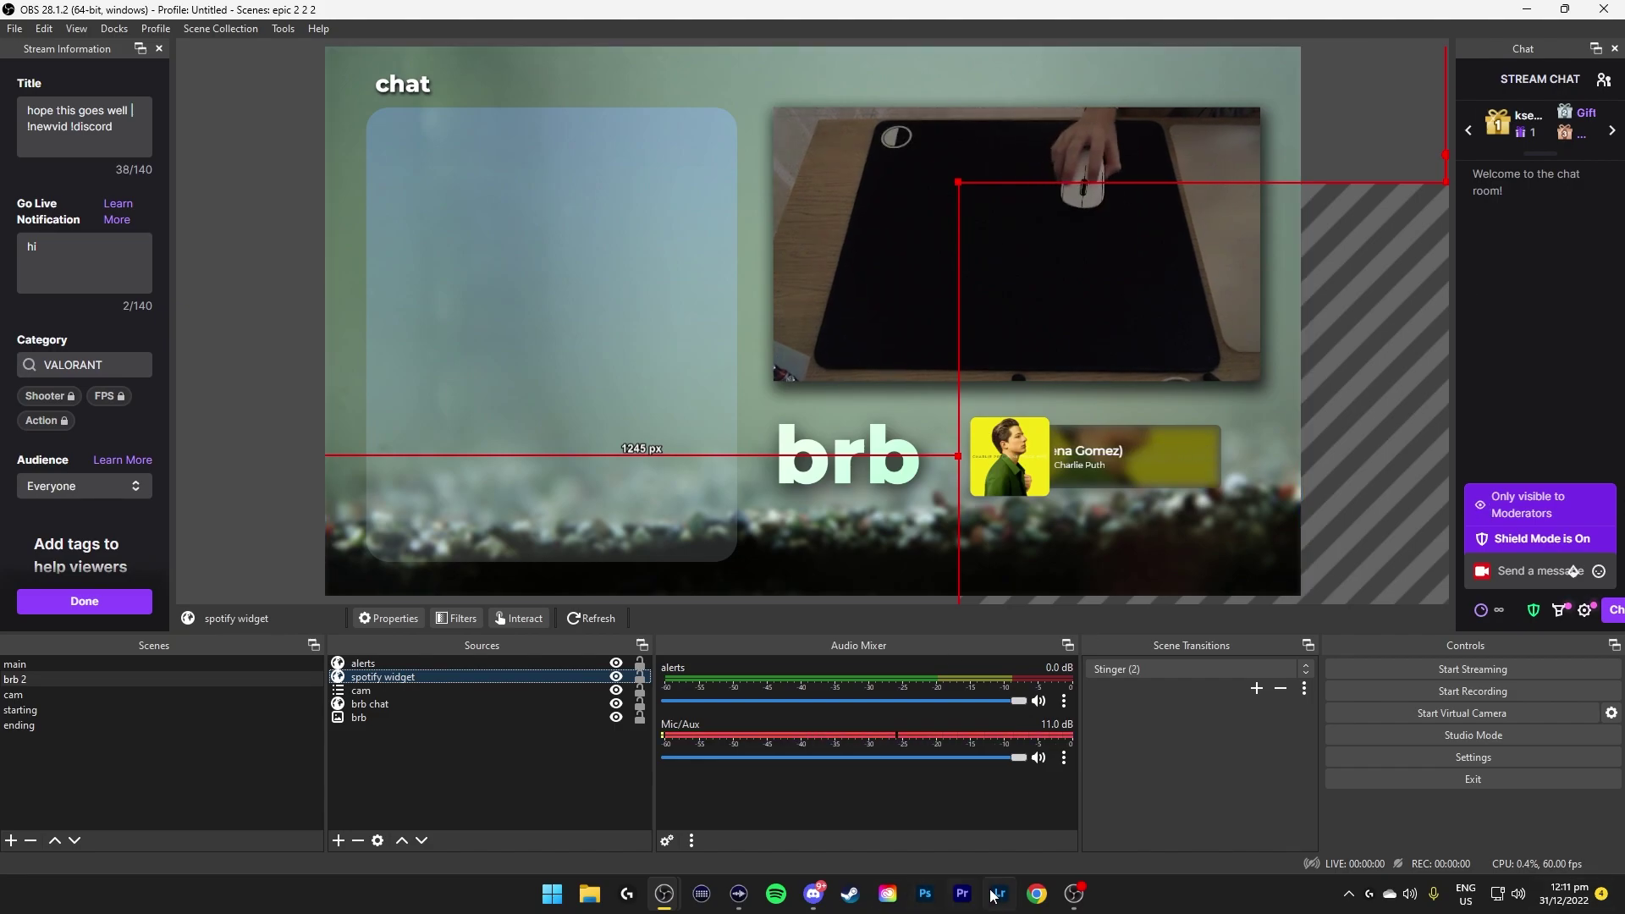
# Search for 'pixel chat tv', open pixelchat.tv and log in with Twitch.
pyautogui.click(1037, 894)
pyautogui.write('pixel chat ytv')
pyautogui.press('Return')
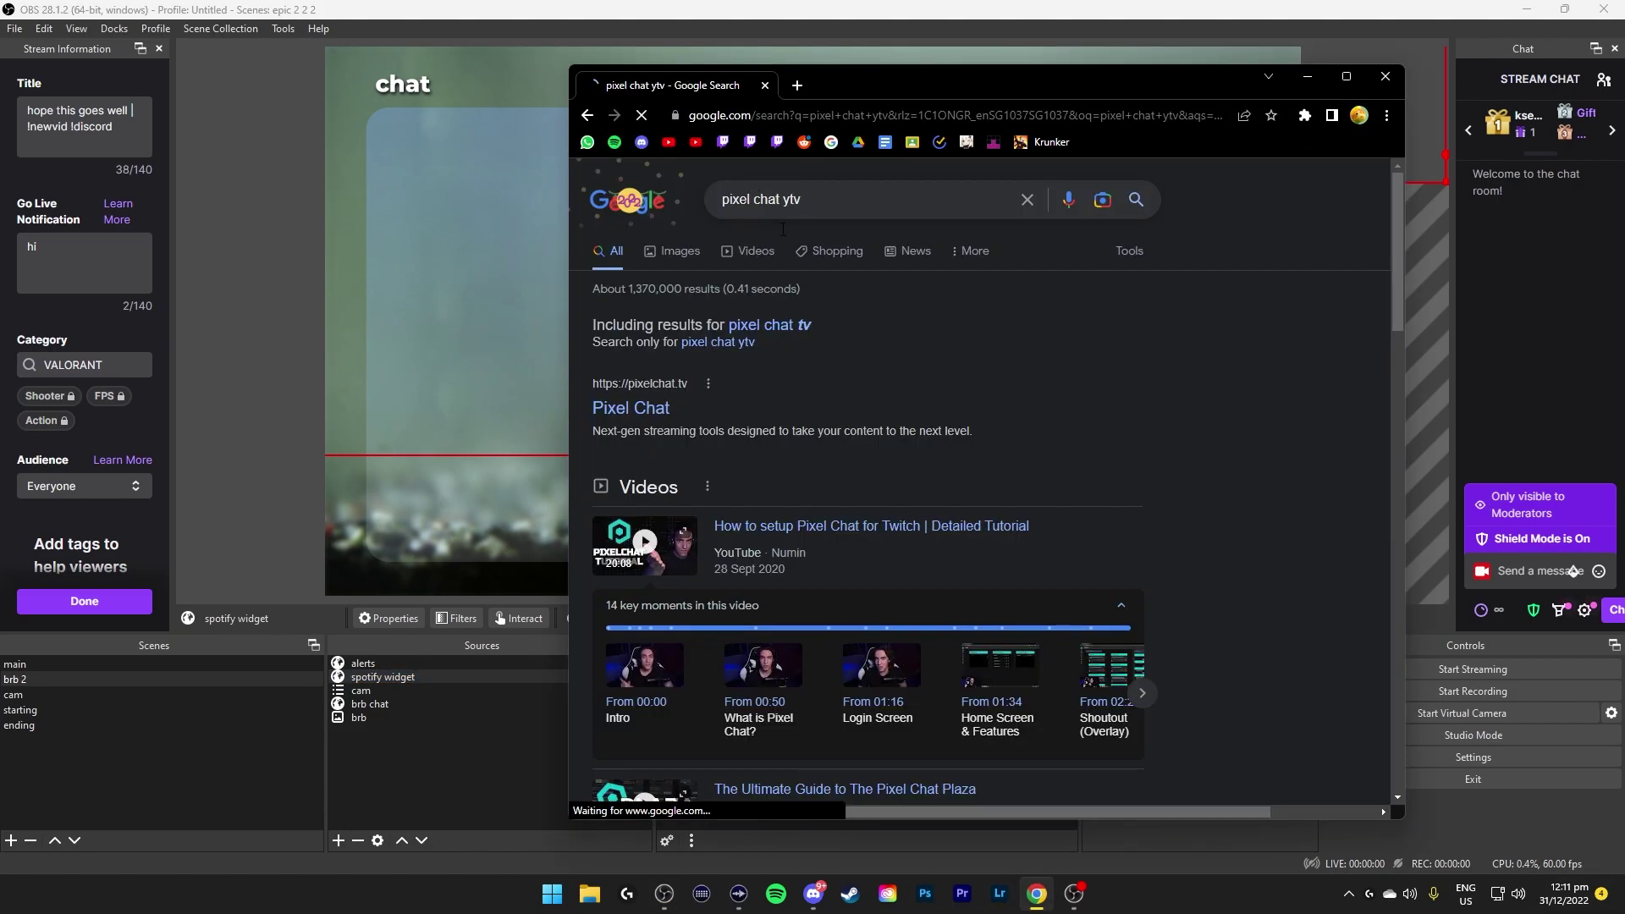
pyautogui.click(770, 330)
pyautogui.click(698, 343)
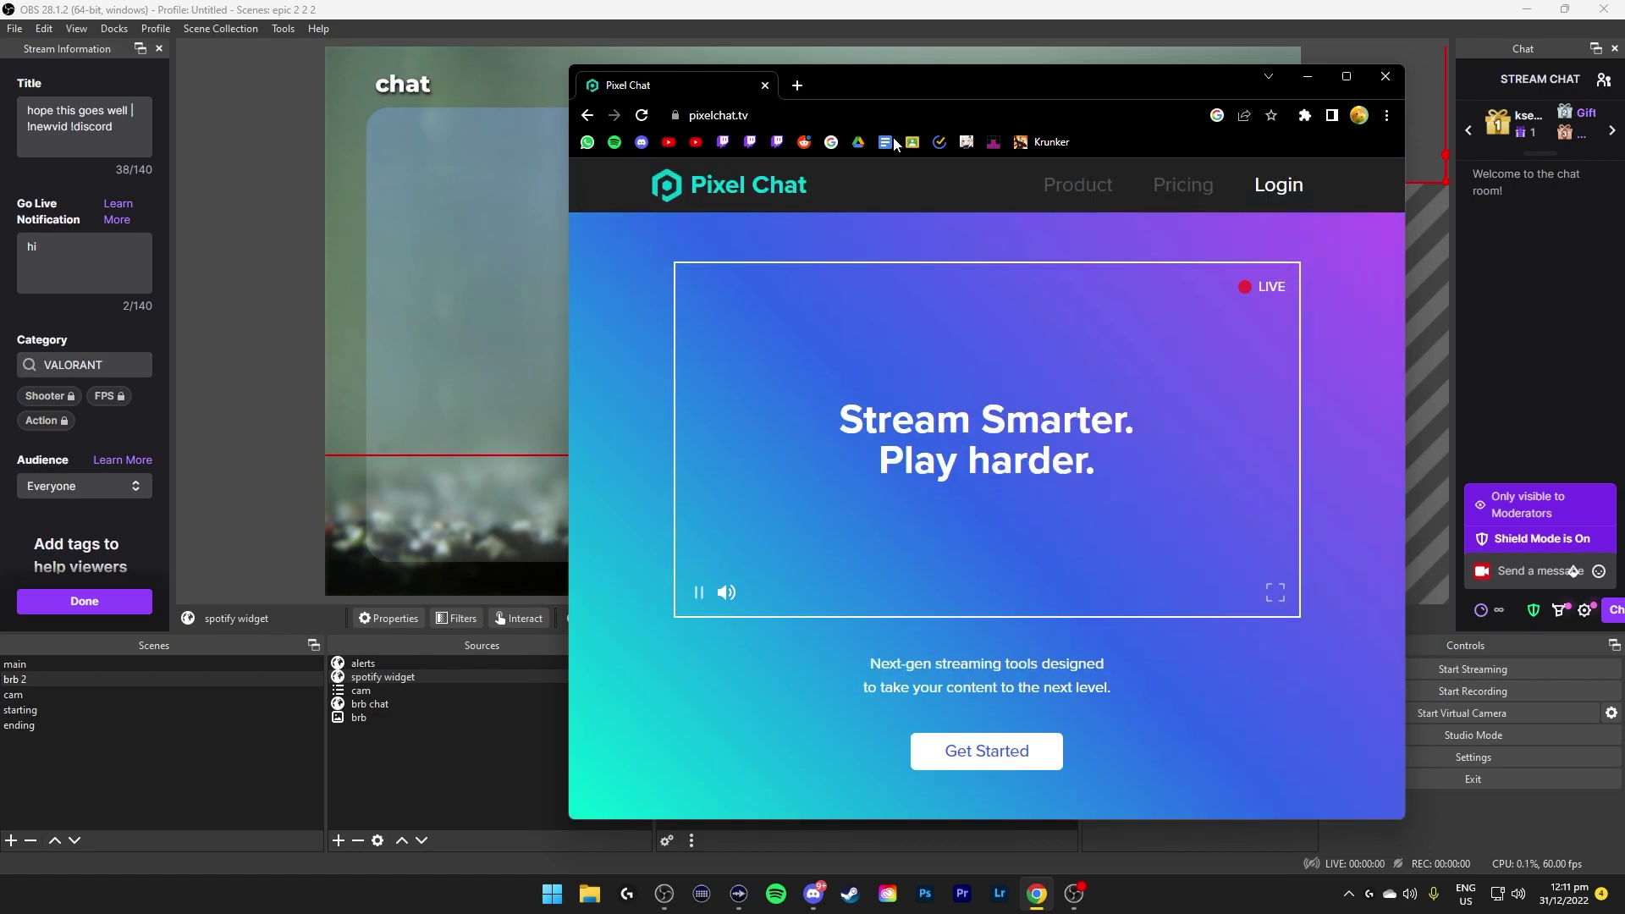
pyautogui.click(1278, 184)
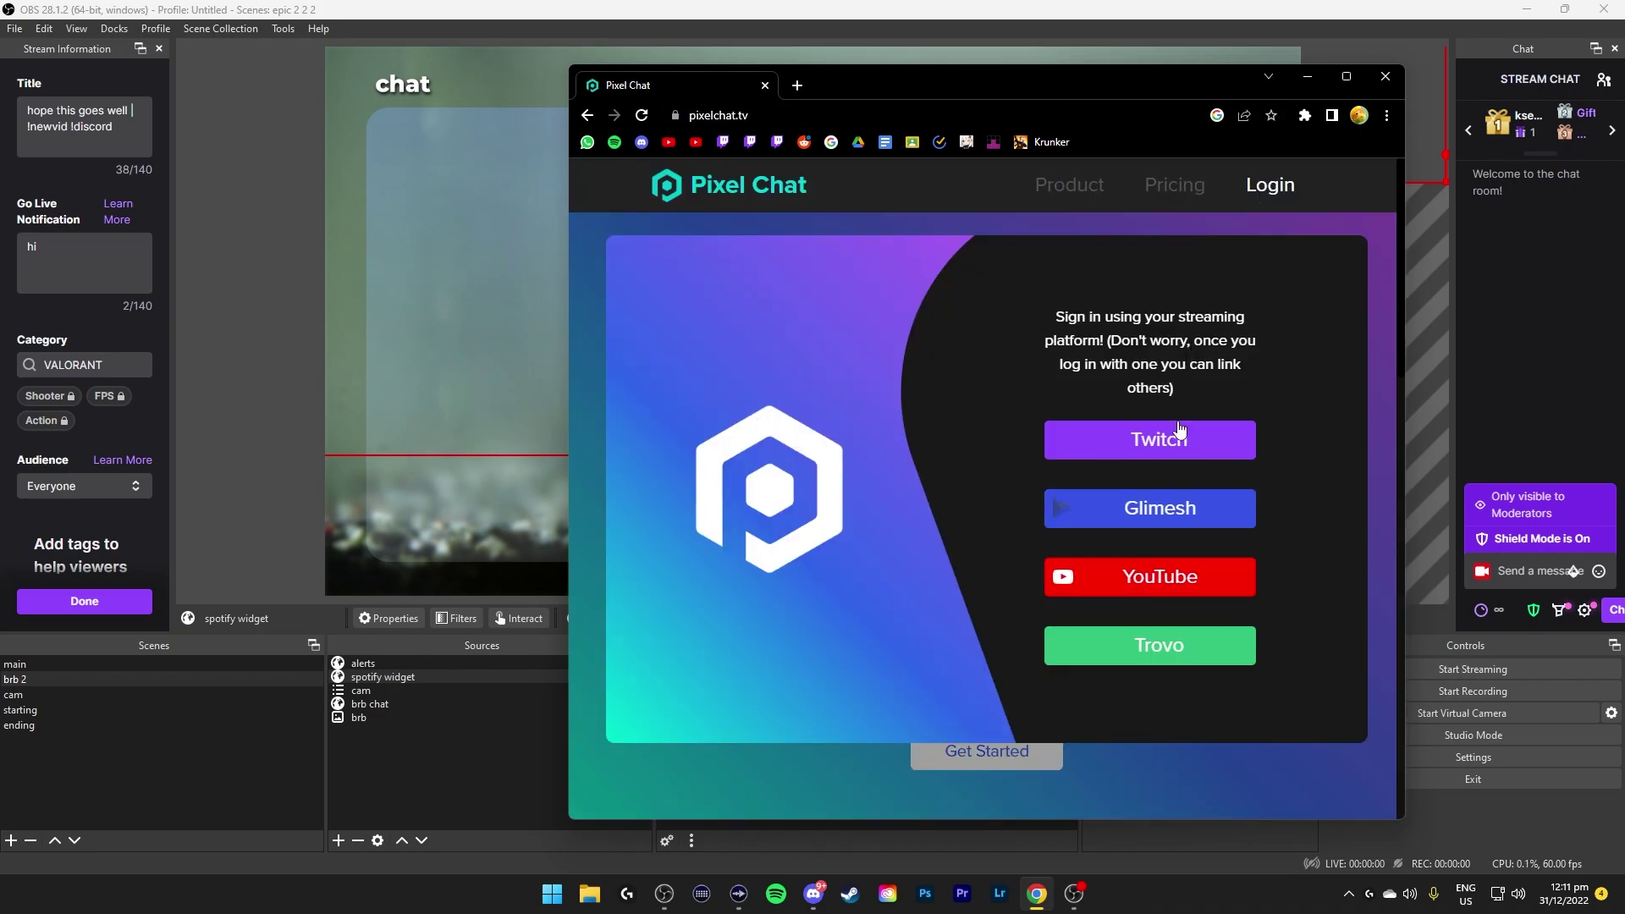
pyautogui.click(1177, 436)
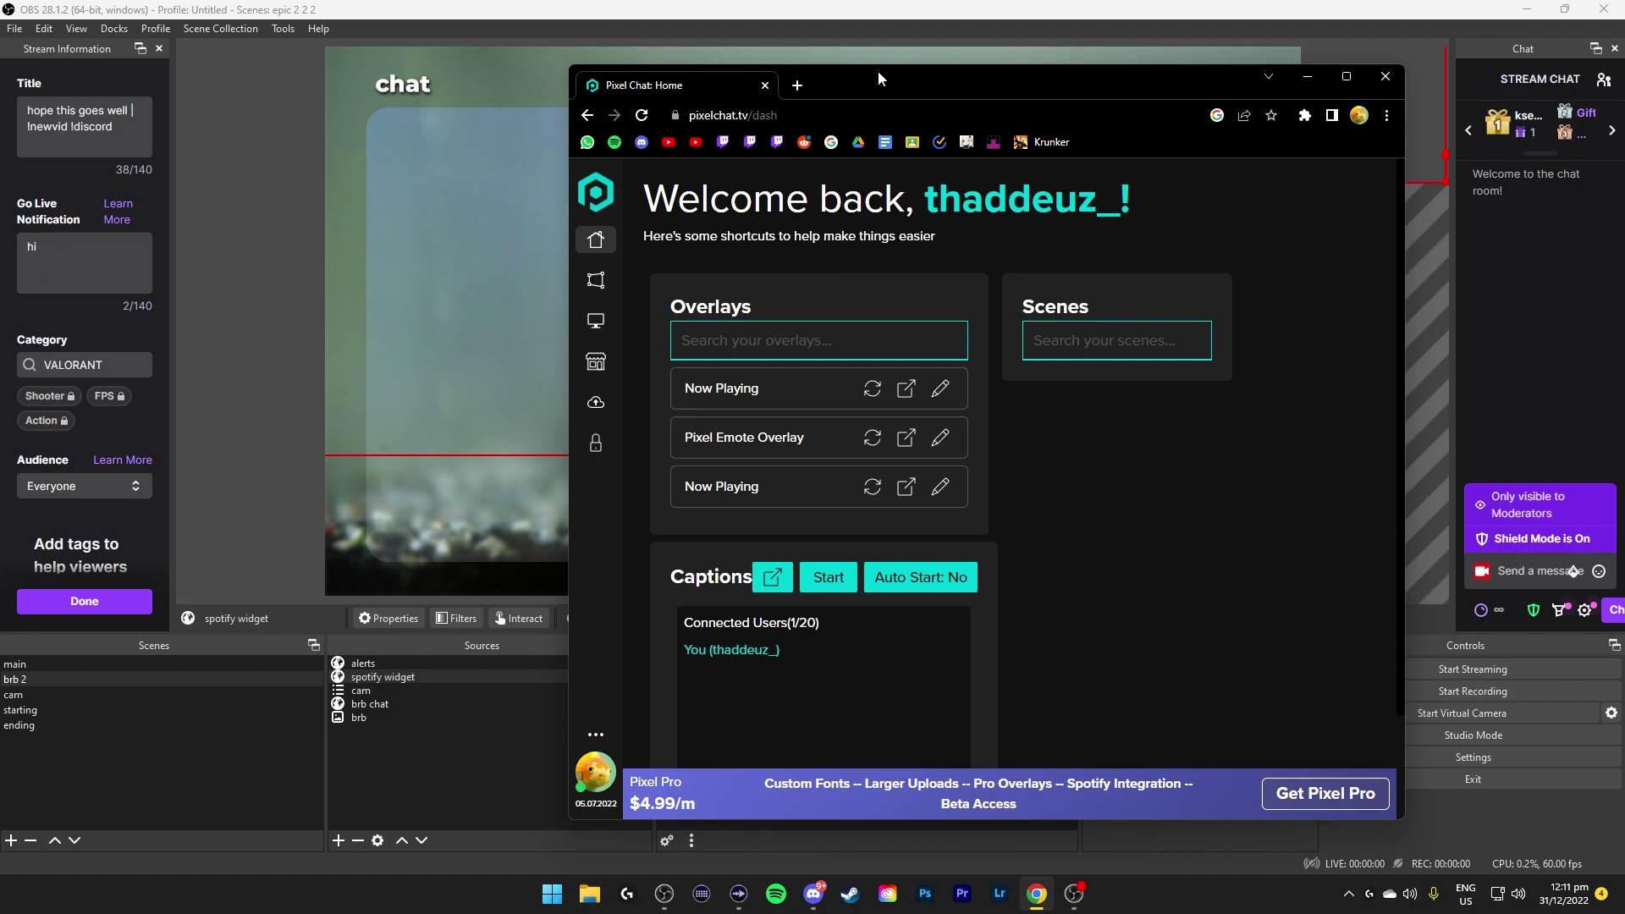
pyautogui.moveTo(876, 78); pyautogui.dragTo(916, 99)
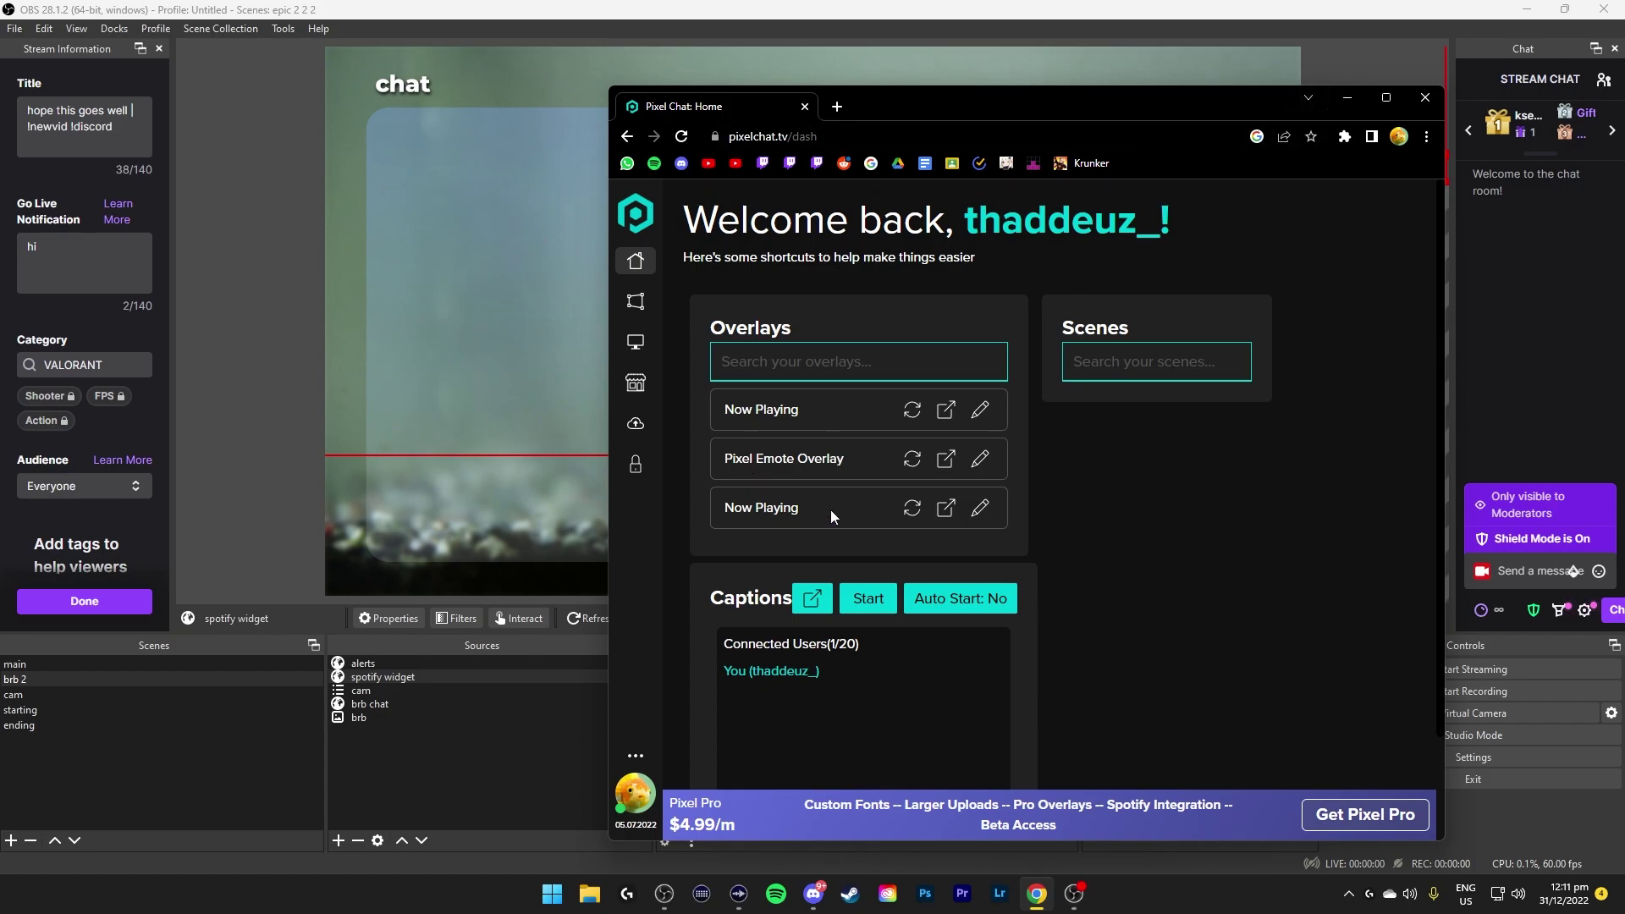
# Browse the 'Select new overlay' cards on the Overlays page, then return to OBS.
pyautogui.click(720, 321)
pyautogui.click(1327, 203)
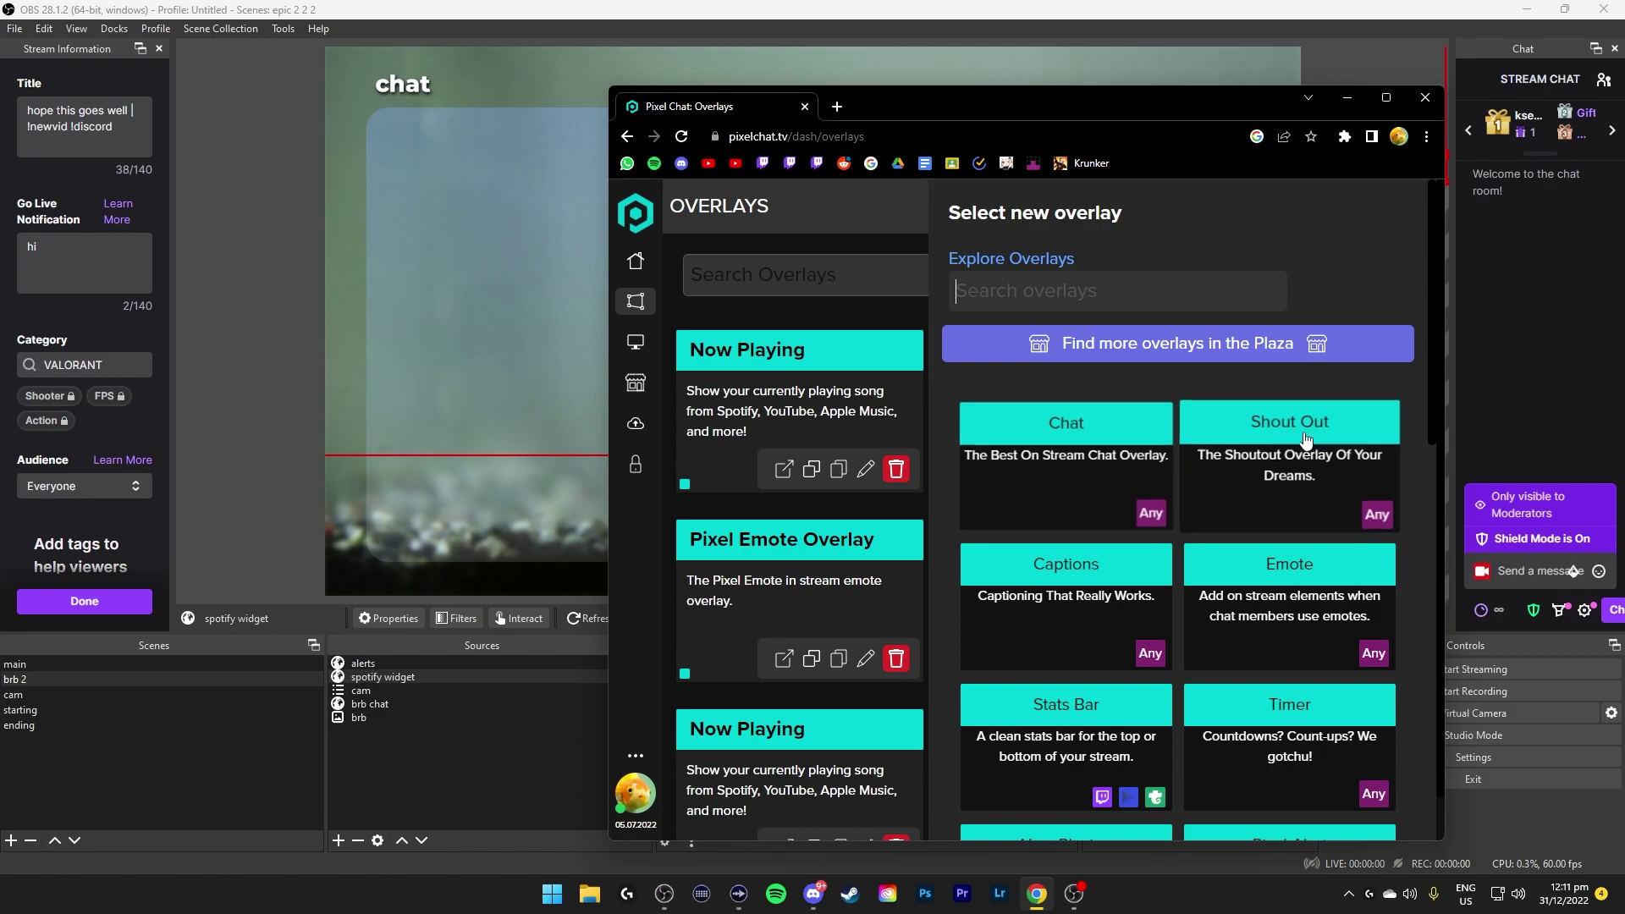
pyautogui.scroll(-1, 1063, 551)
pyautogui.scroll(-4, 1328, 559)
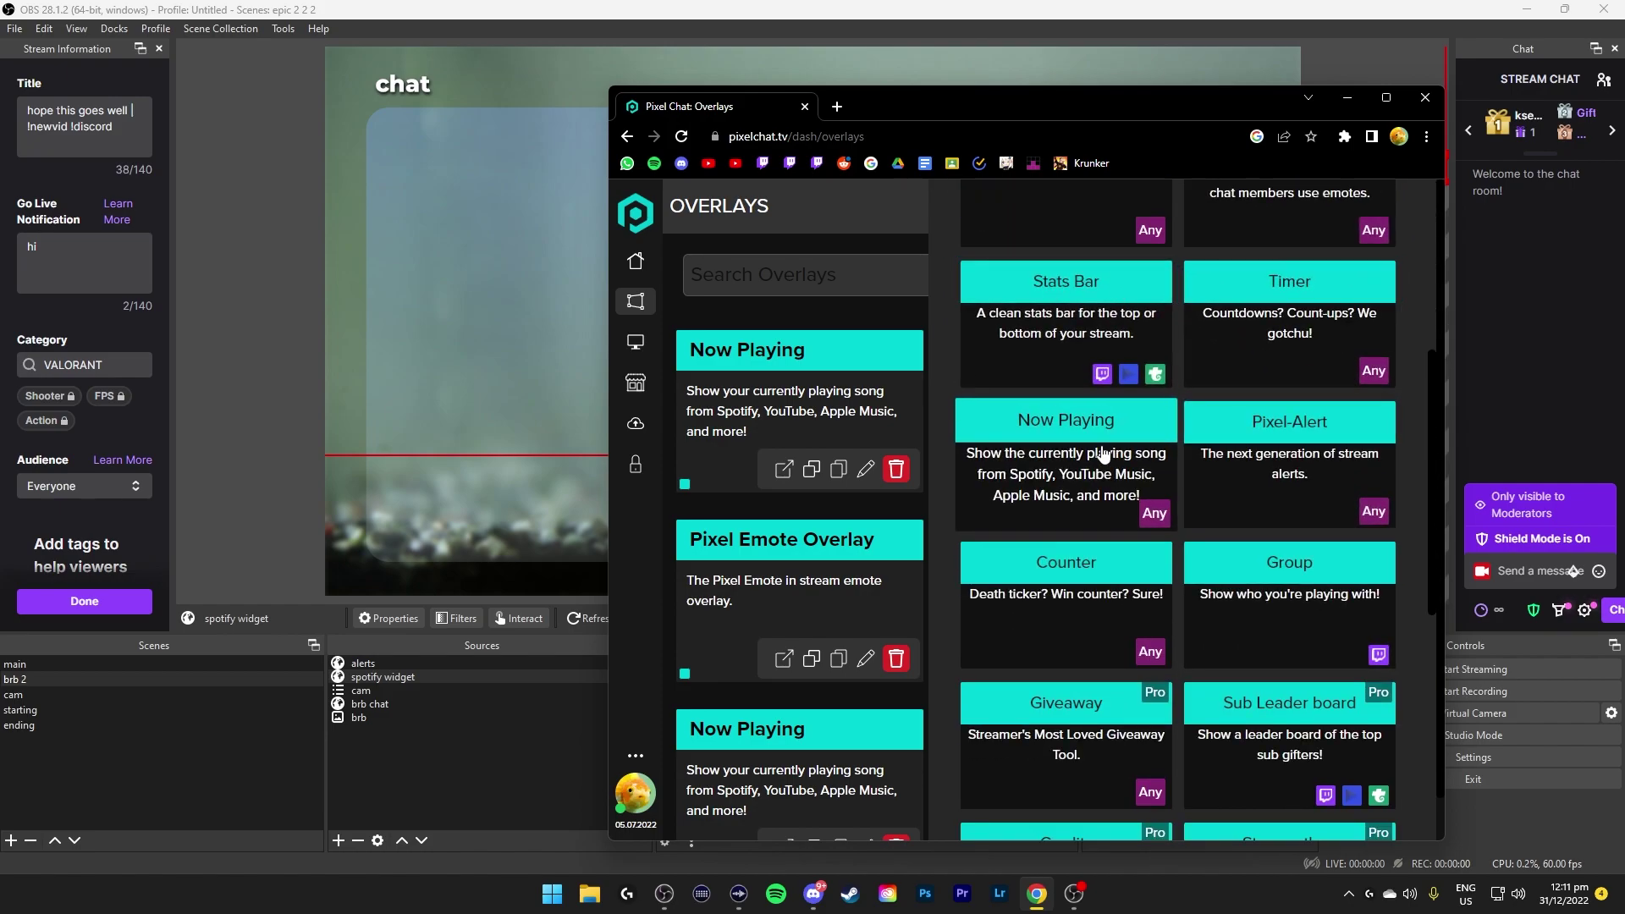
pyautogui.scroll(-4, 1295, 570)
pyautogui.scroll(-3, 1104, 584)
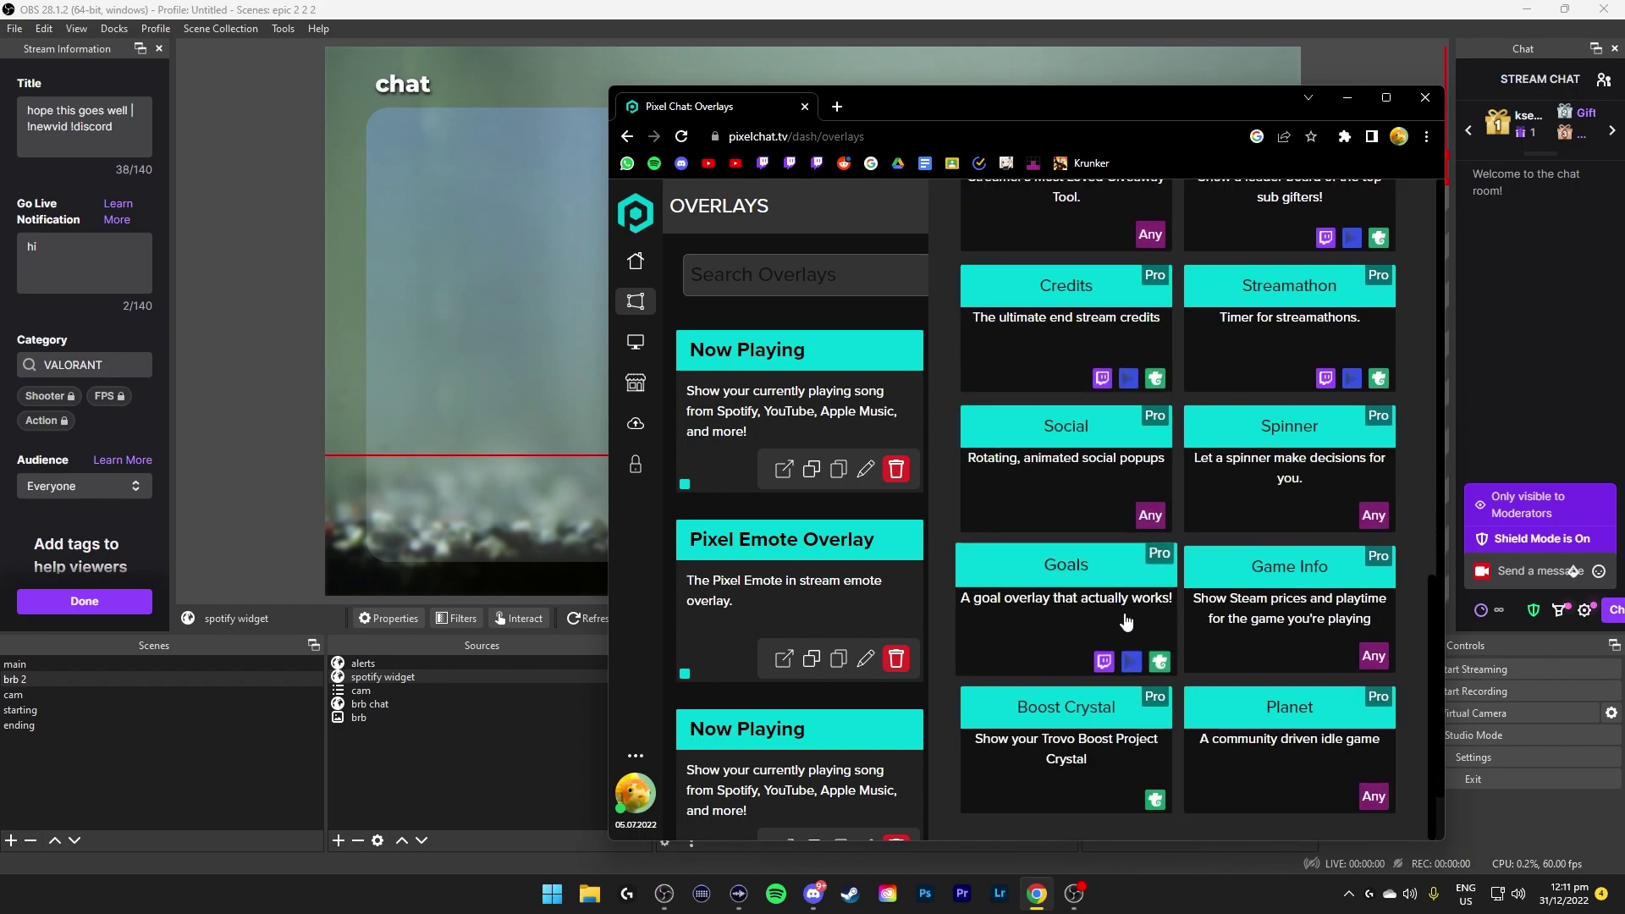
pyautogui.scroll(-1, 800, 643)
pyautogui.click(596, 690)
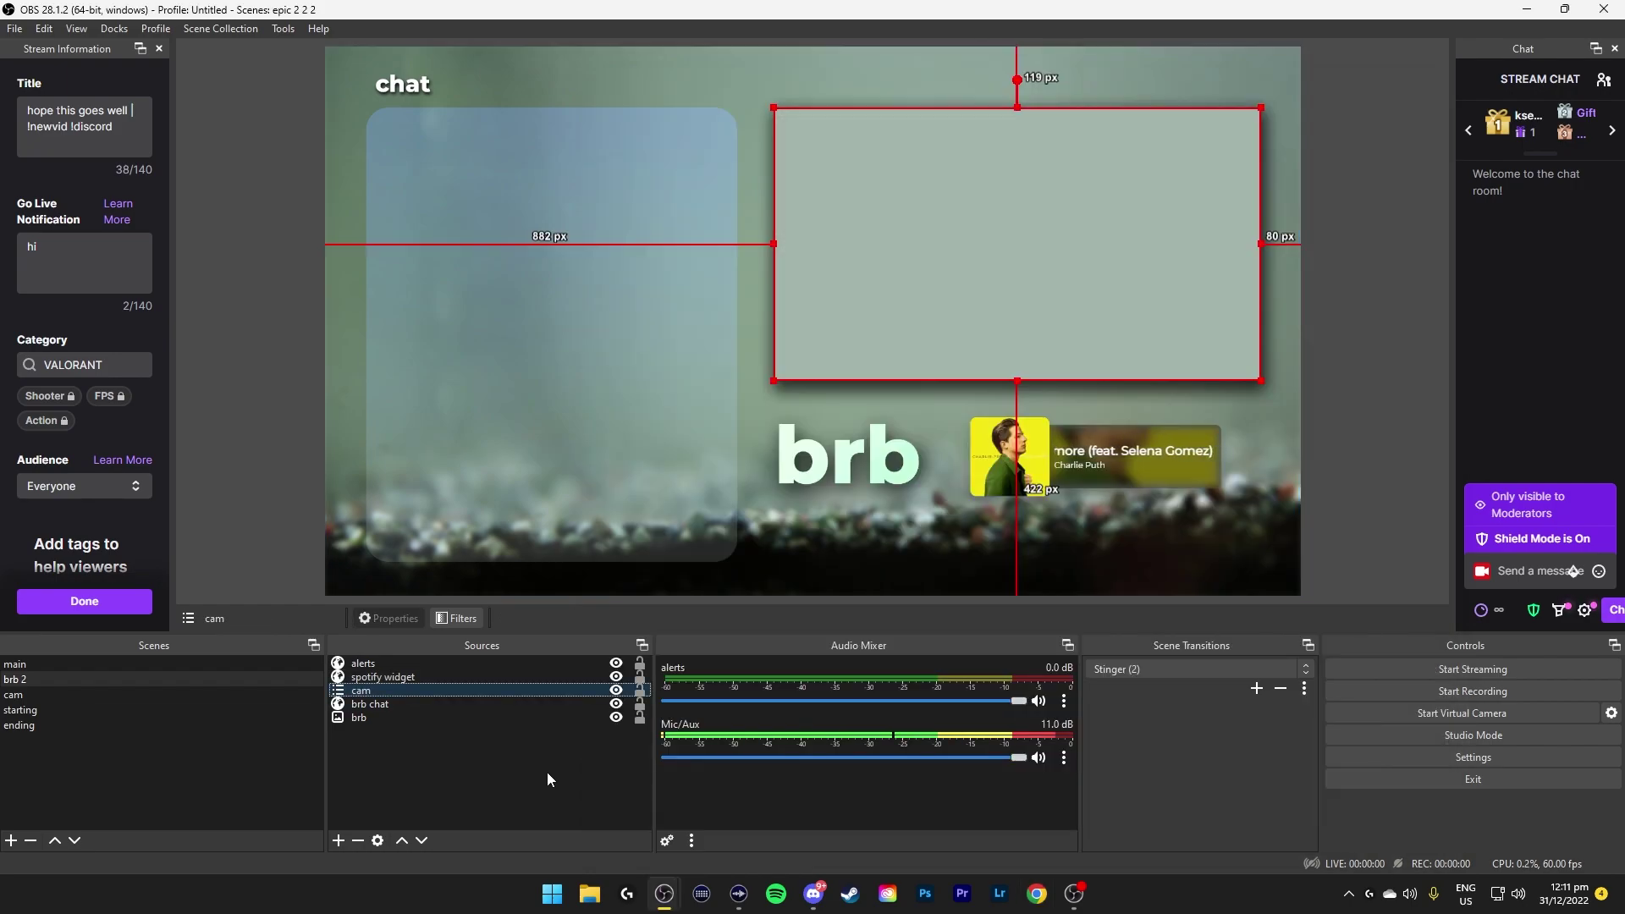
# Back in brb 2, send the test chat message 'asdddddddddddd' from the Chat dock.
pyautogui.click(547, 772)
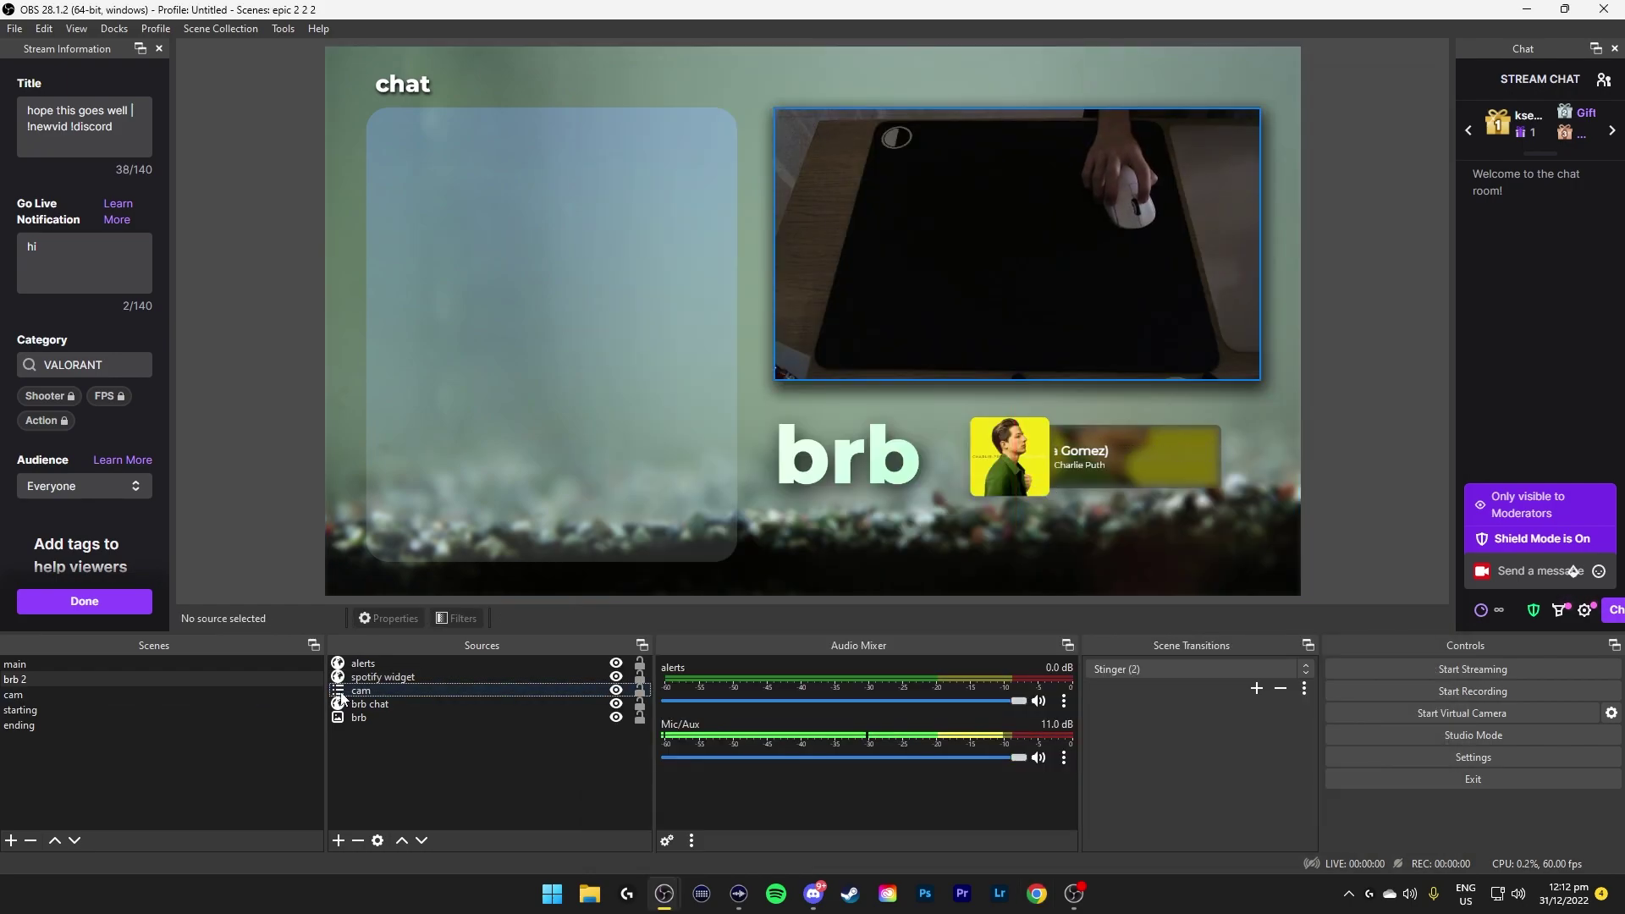
pyautogui.click(200, 696)
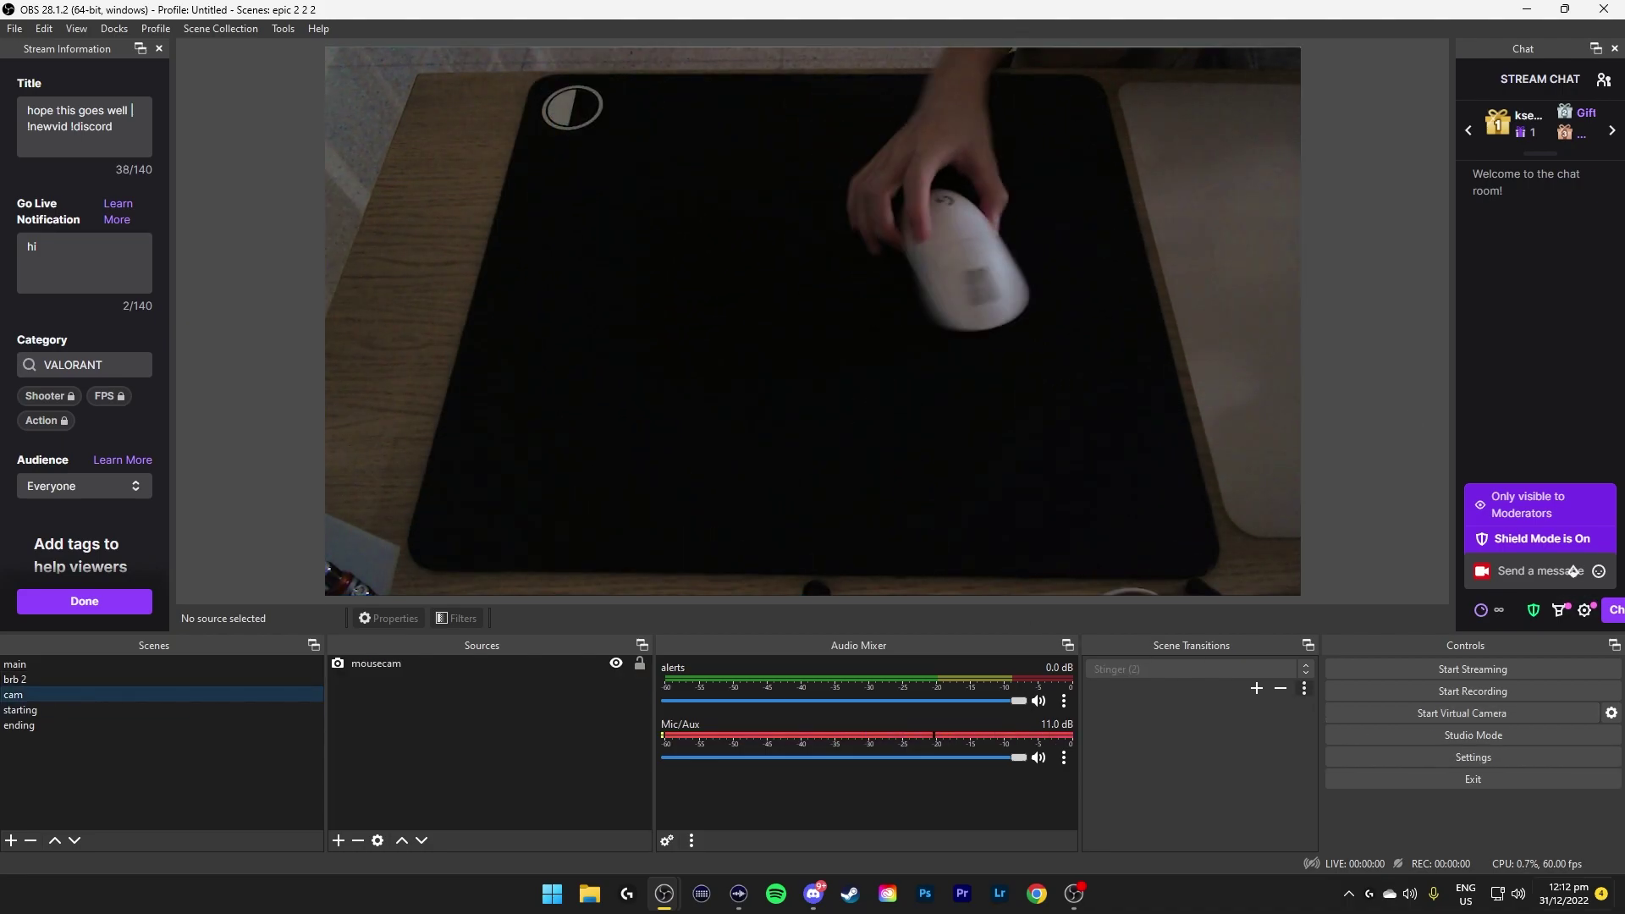
pyautogui.press('Up')
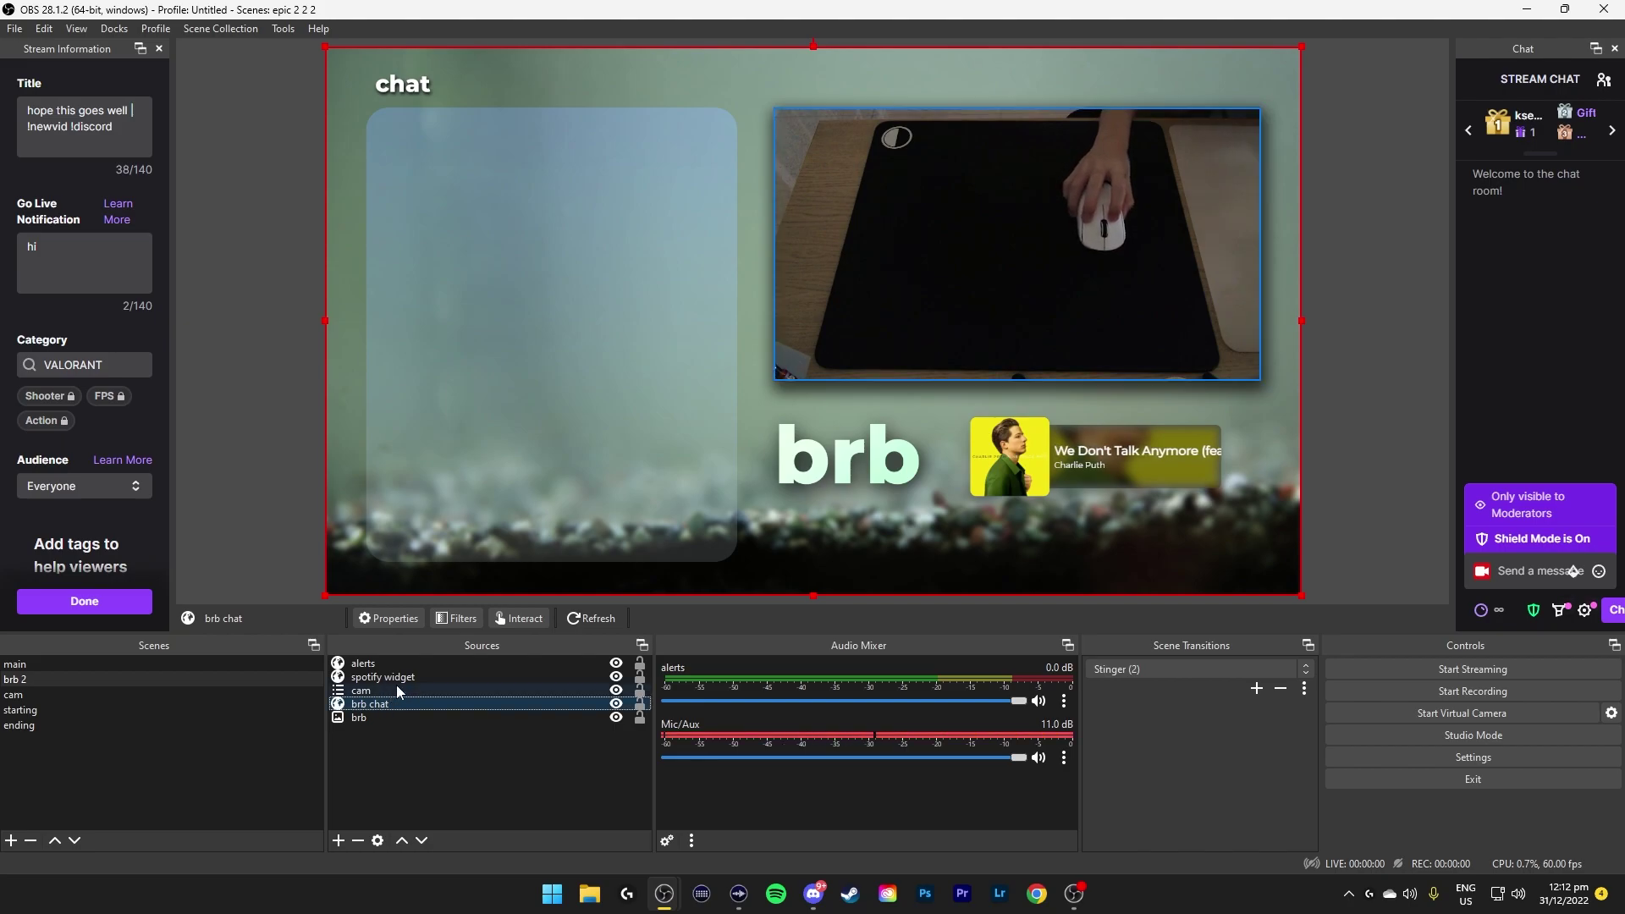
pyautogui.click(1523, 571)
pyautogui.write('asdddddddddddd')
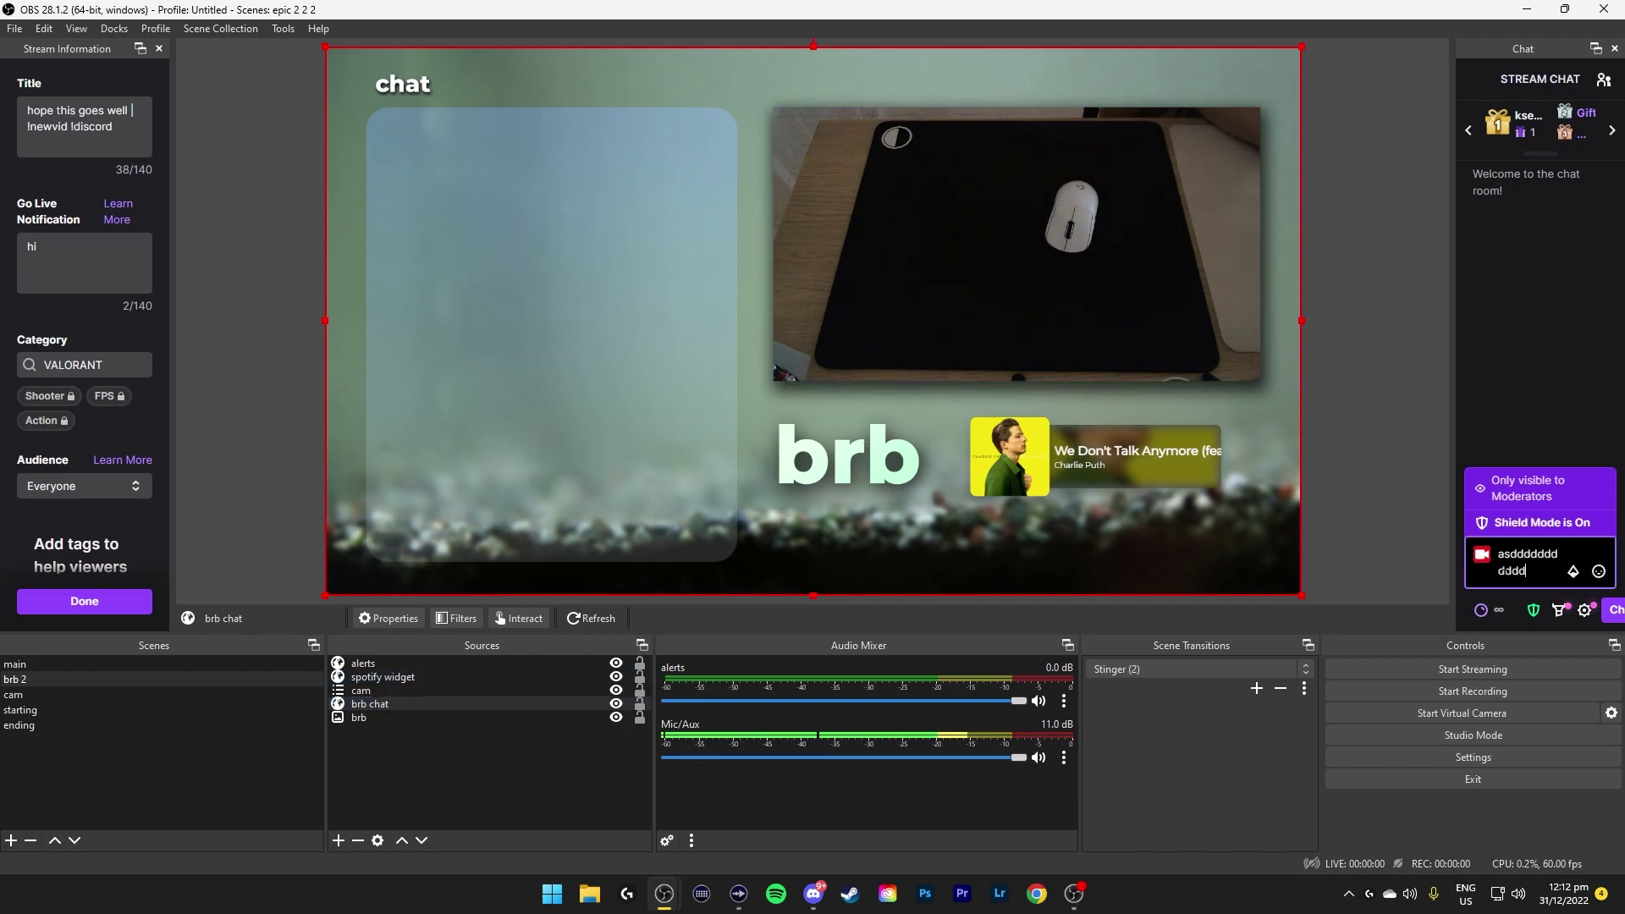
pyautogui.press('Return')
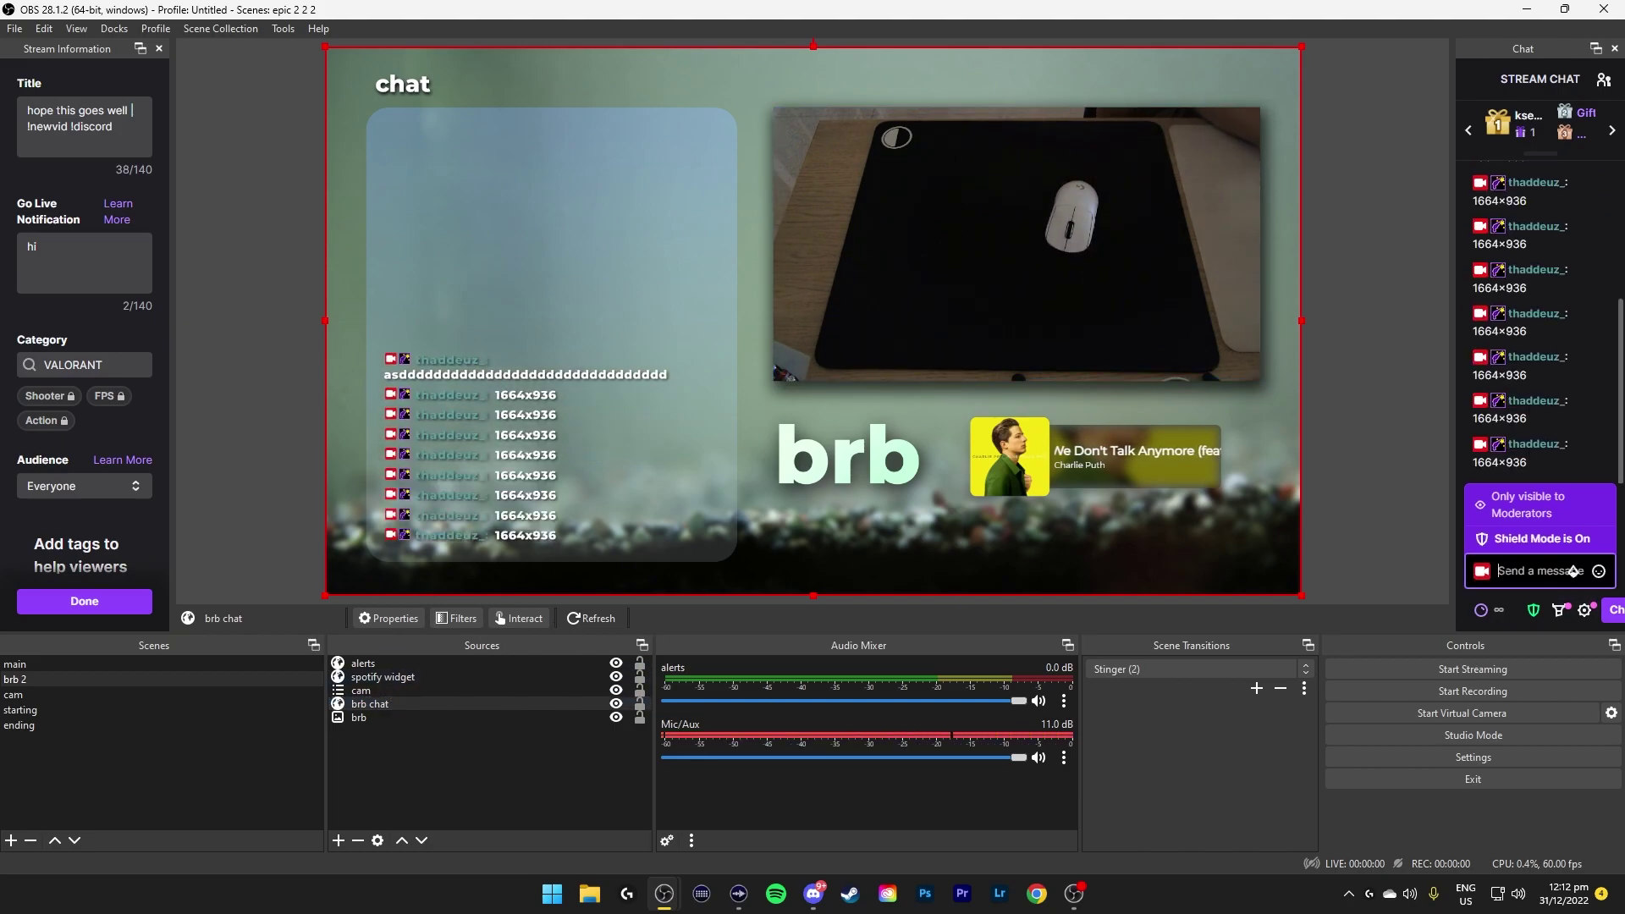
# Toggle the brb background image off and on, then switch to the cam scene.
pyautogui.click(1101, 461)
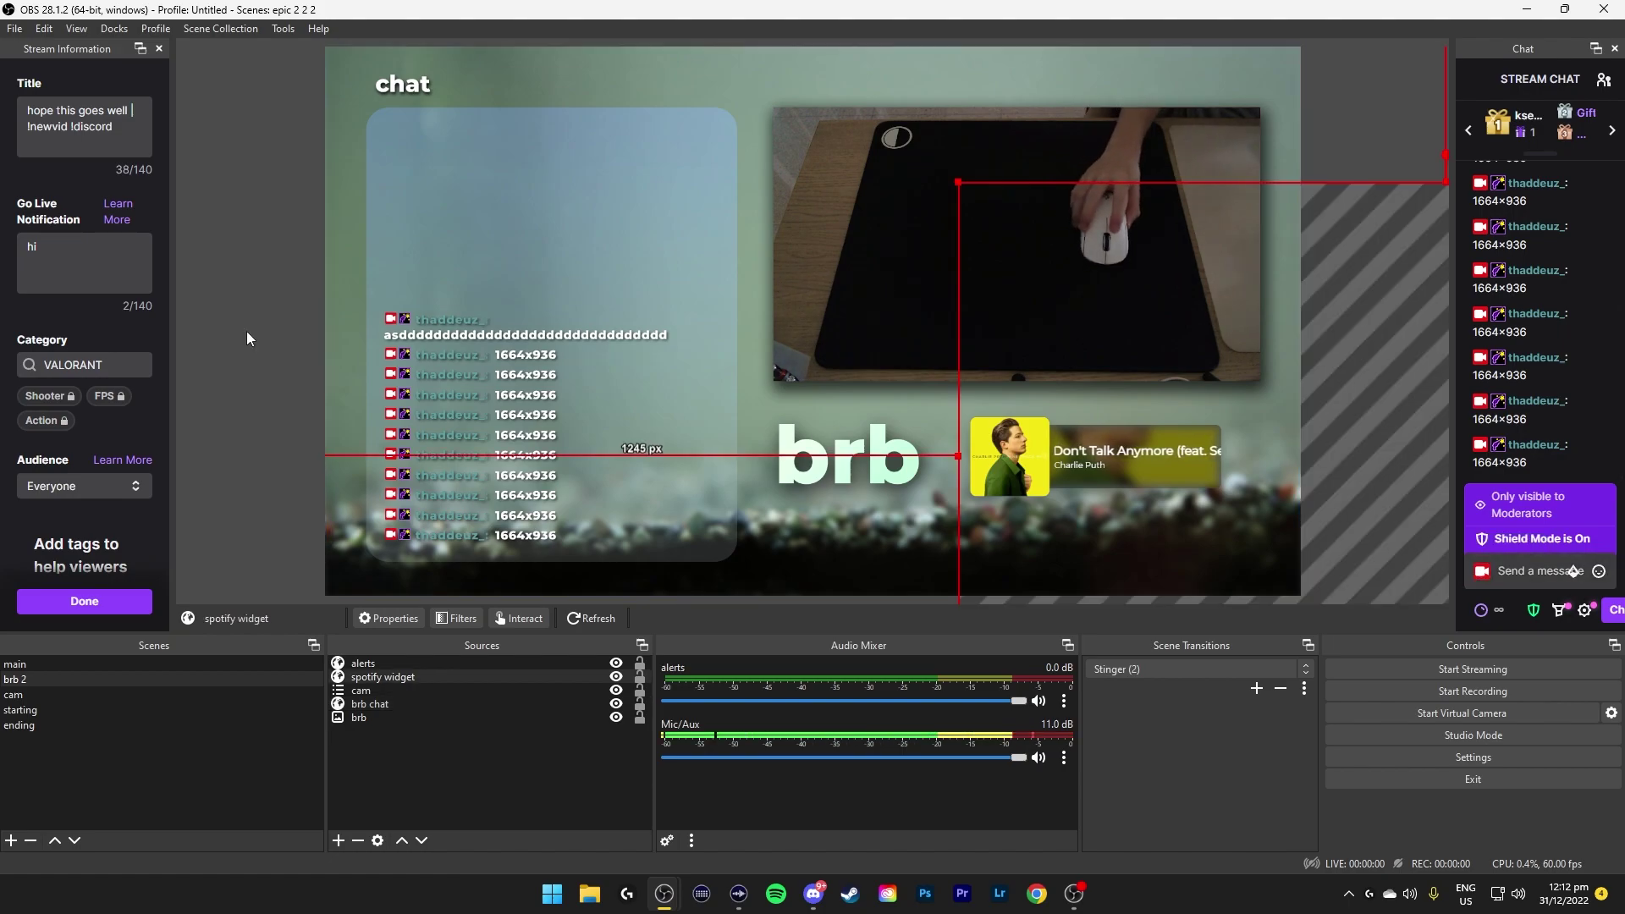
pyautogui.click(555, 774)
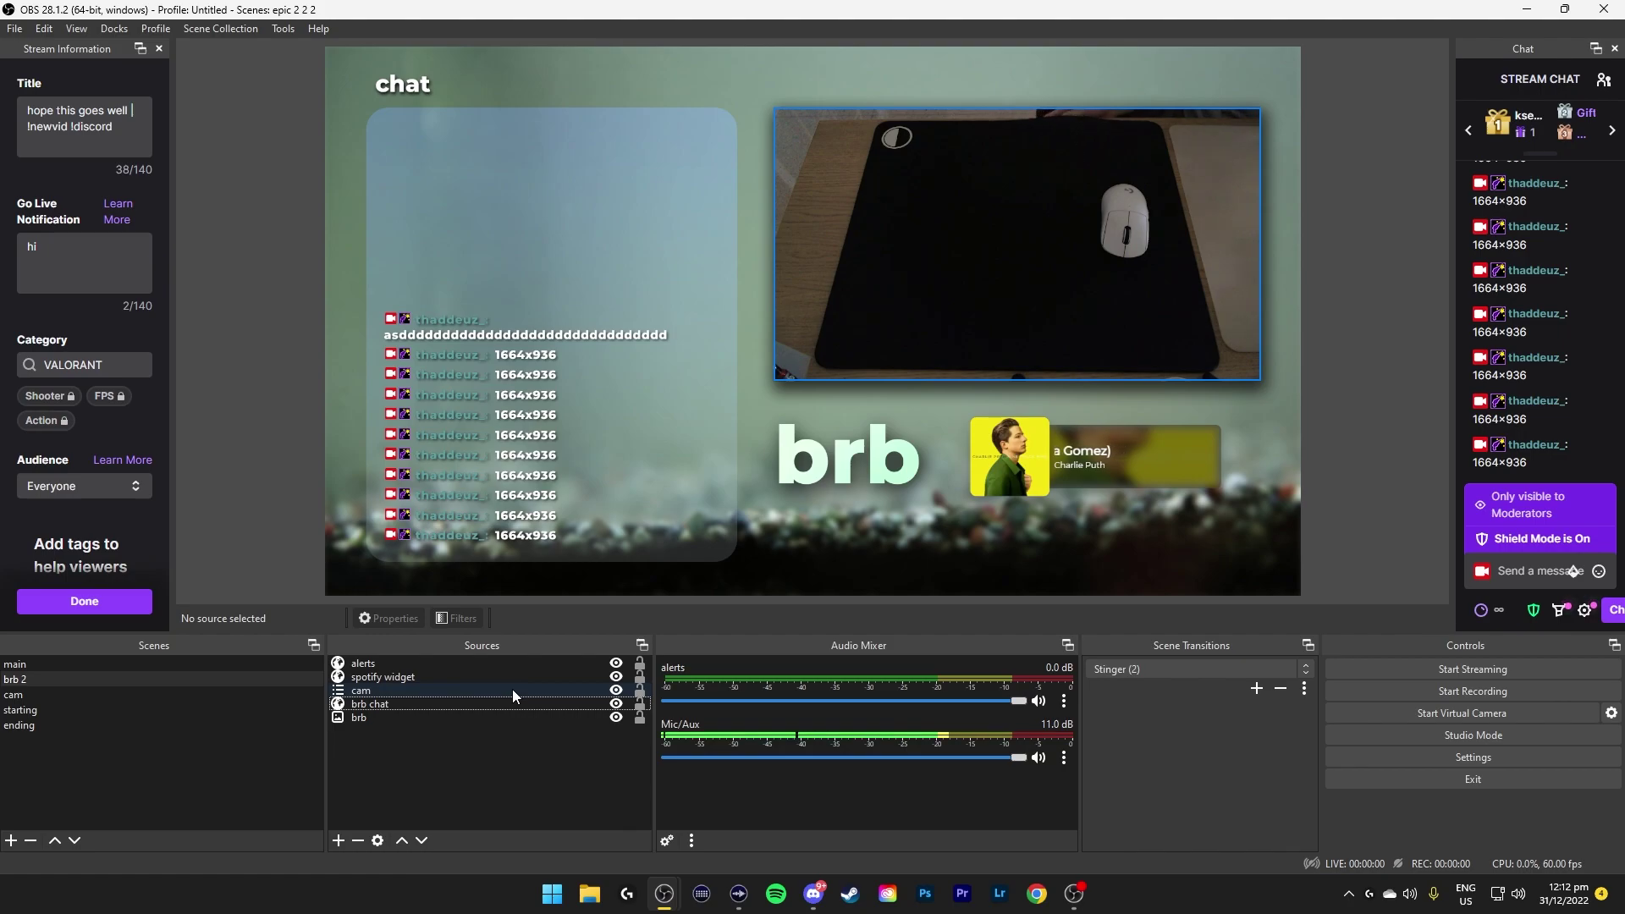
pyautogui.click(584, 718)
pyautogui.click(615, 718)
pyautogui.click(616, 718)
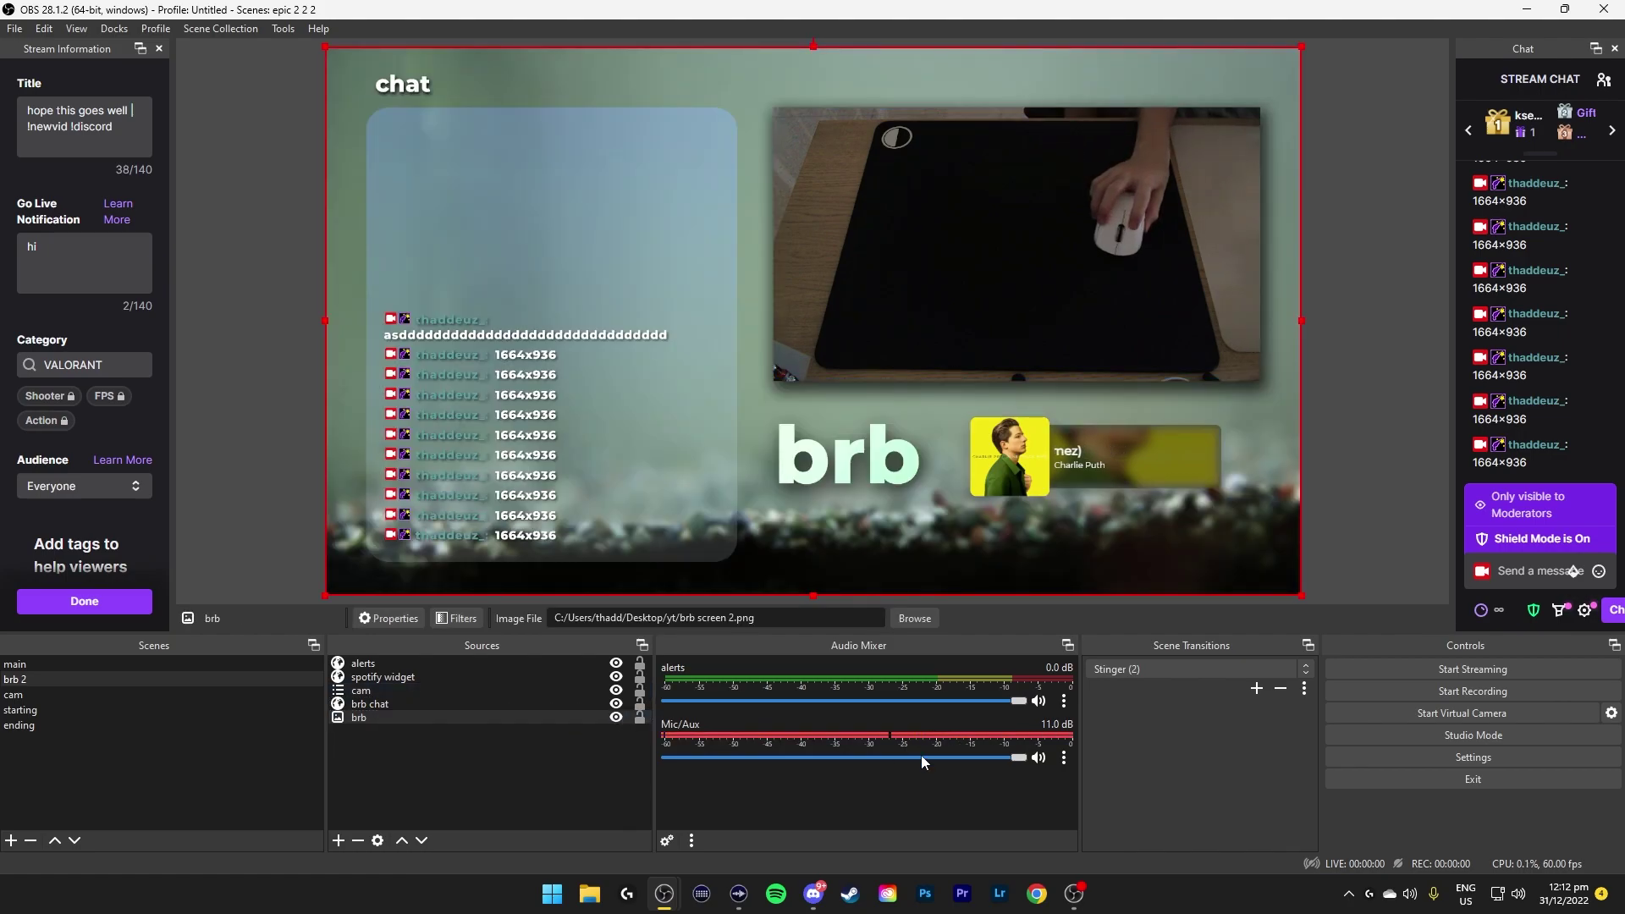
pyautogui.click(13, 695)
# Open the mousecam source's Filters and browse the available effect filters, then close the window.
pyautogui.rightClick(390, 664)
pyautogui.click(419, 884)
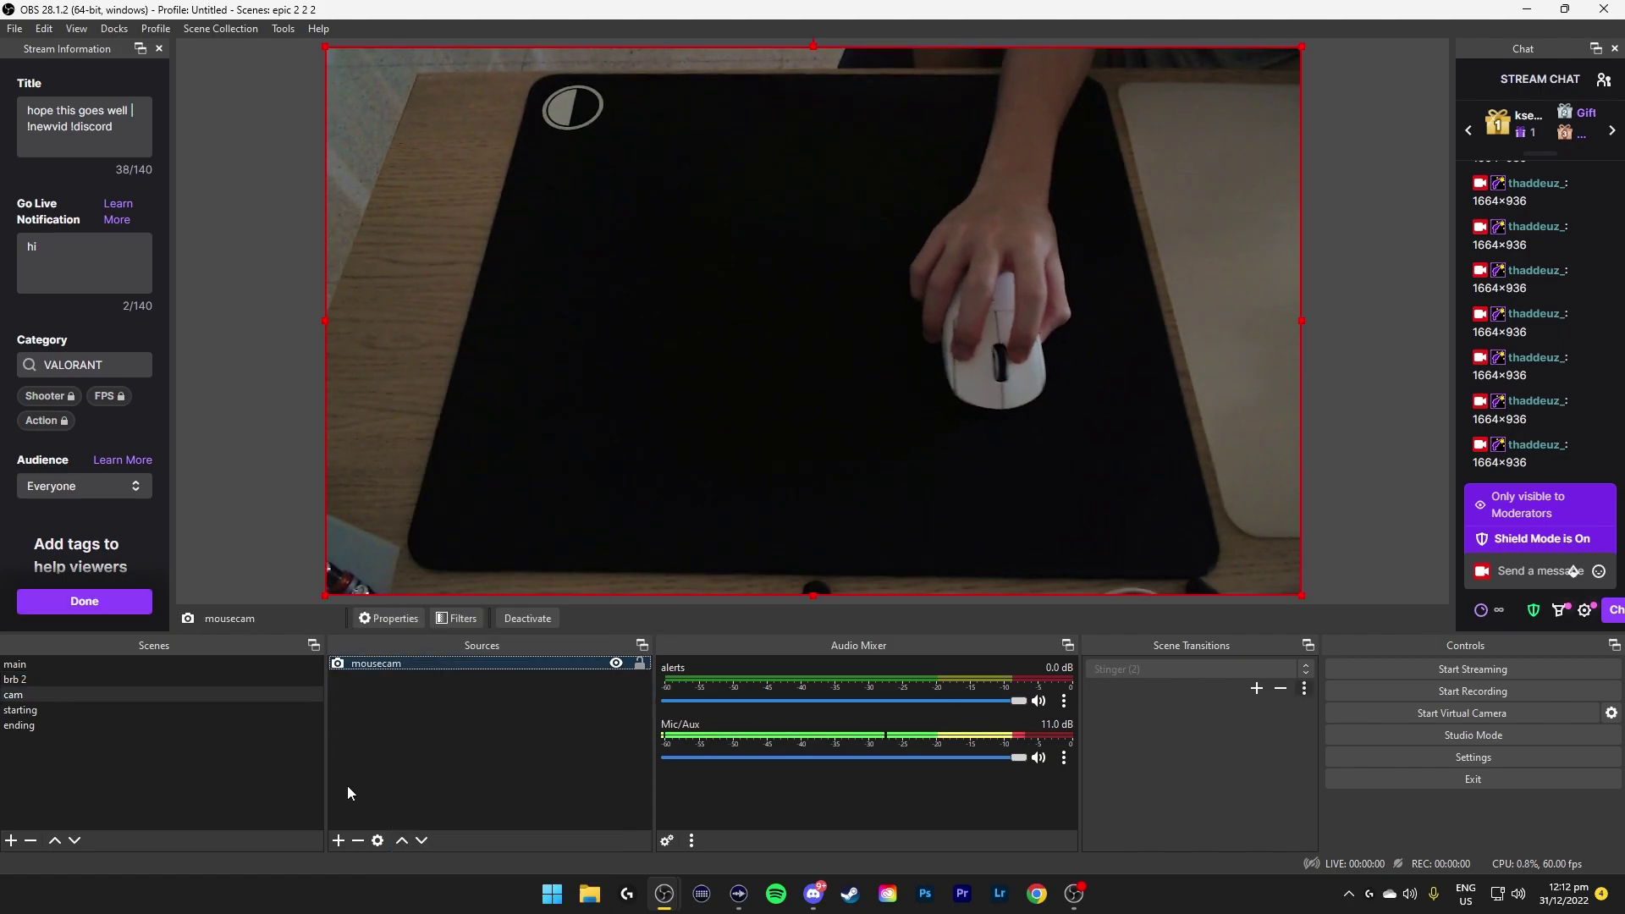
pyautogui.click(459, 728)
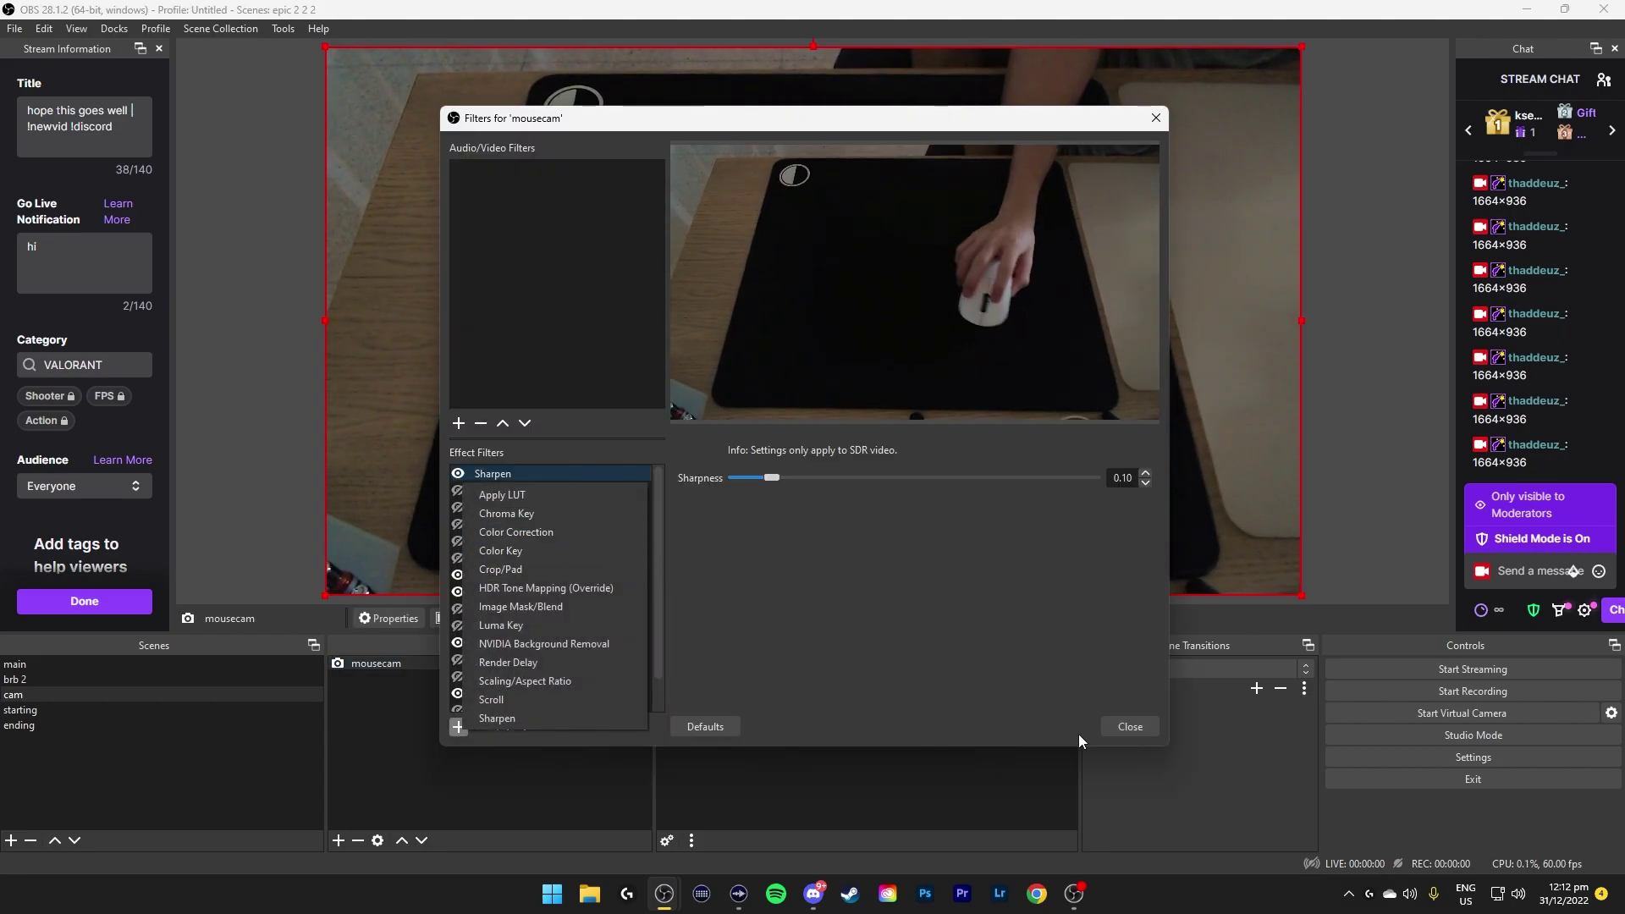
pyautogui.click(1126, 727)
# View the starting scene's Starting soon video, then the ending scene's 'strimm ended' text and alerts source.
pyautogui.click(20, 710)
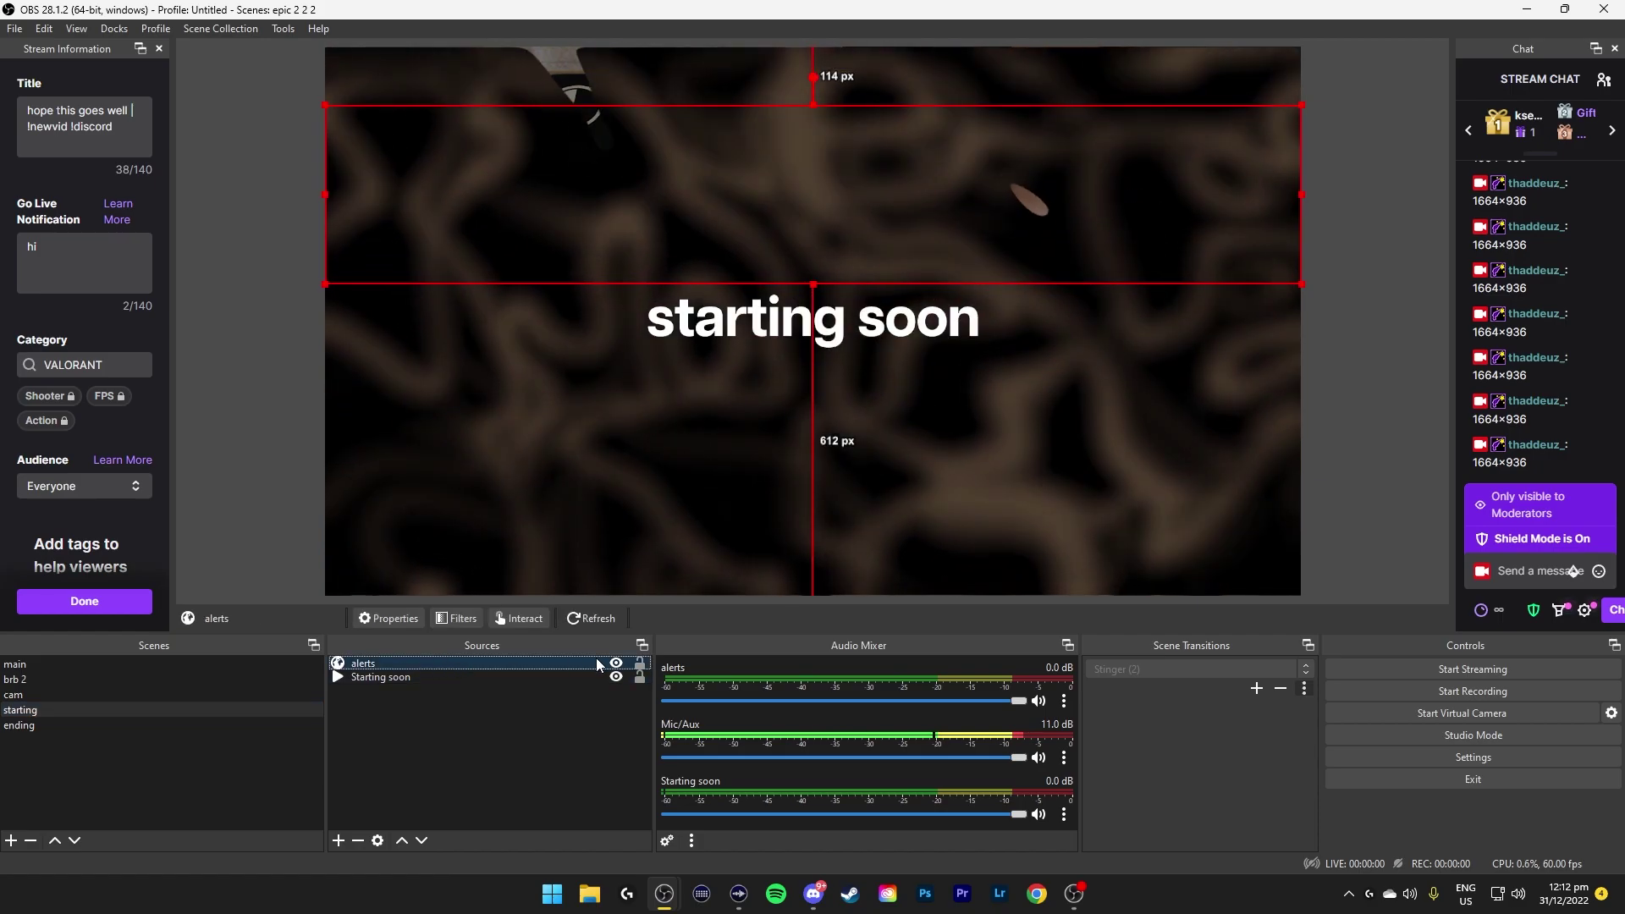
pyautogui.click(570, 678)
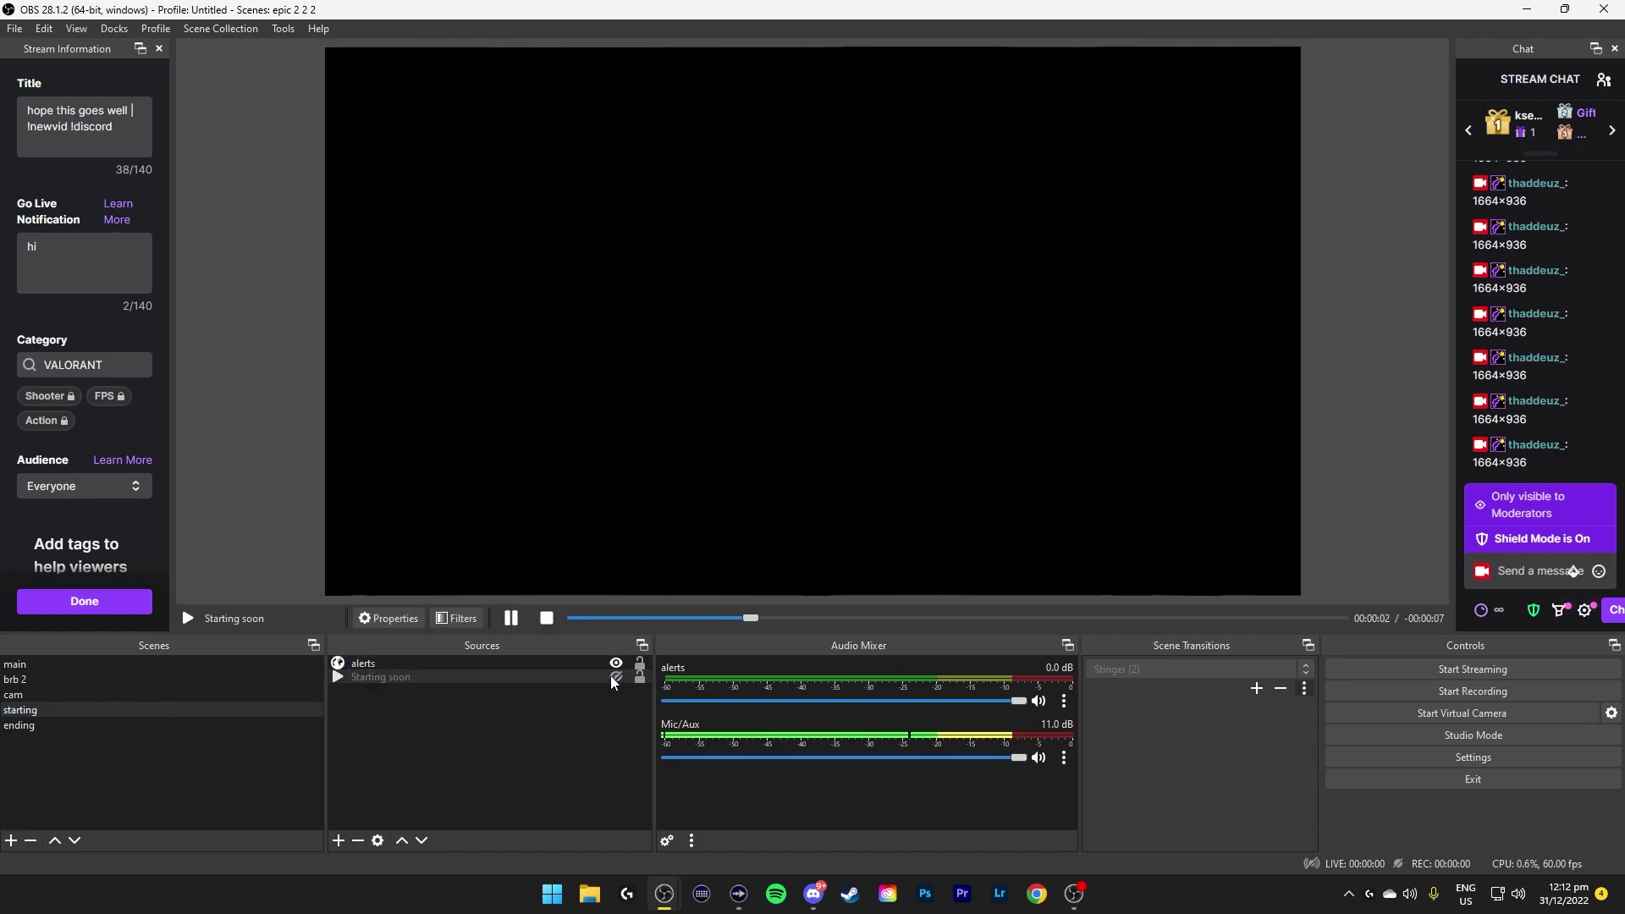
pyautogui.click(224, 726)
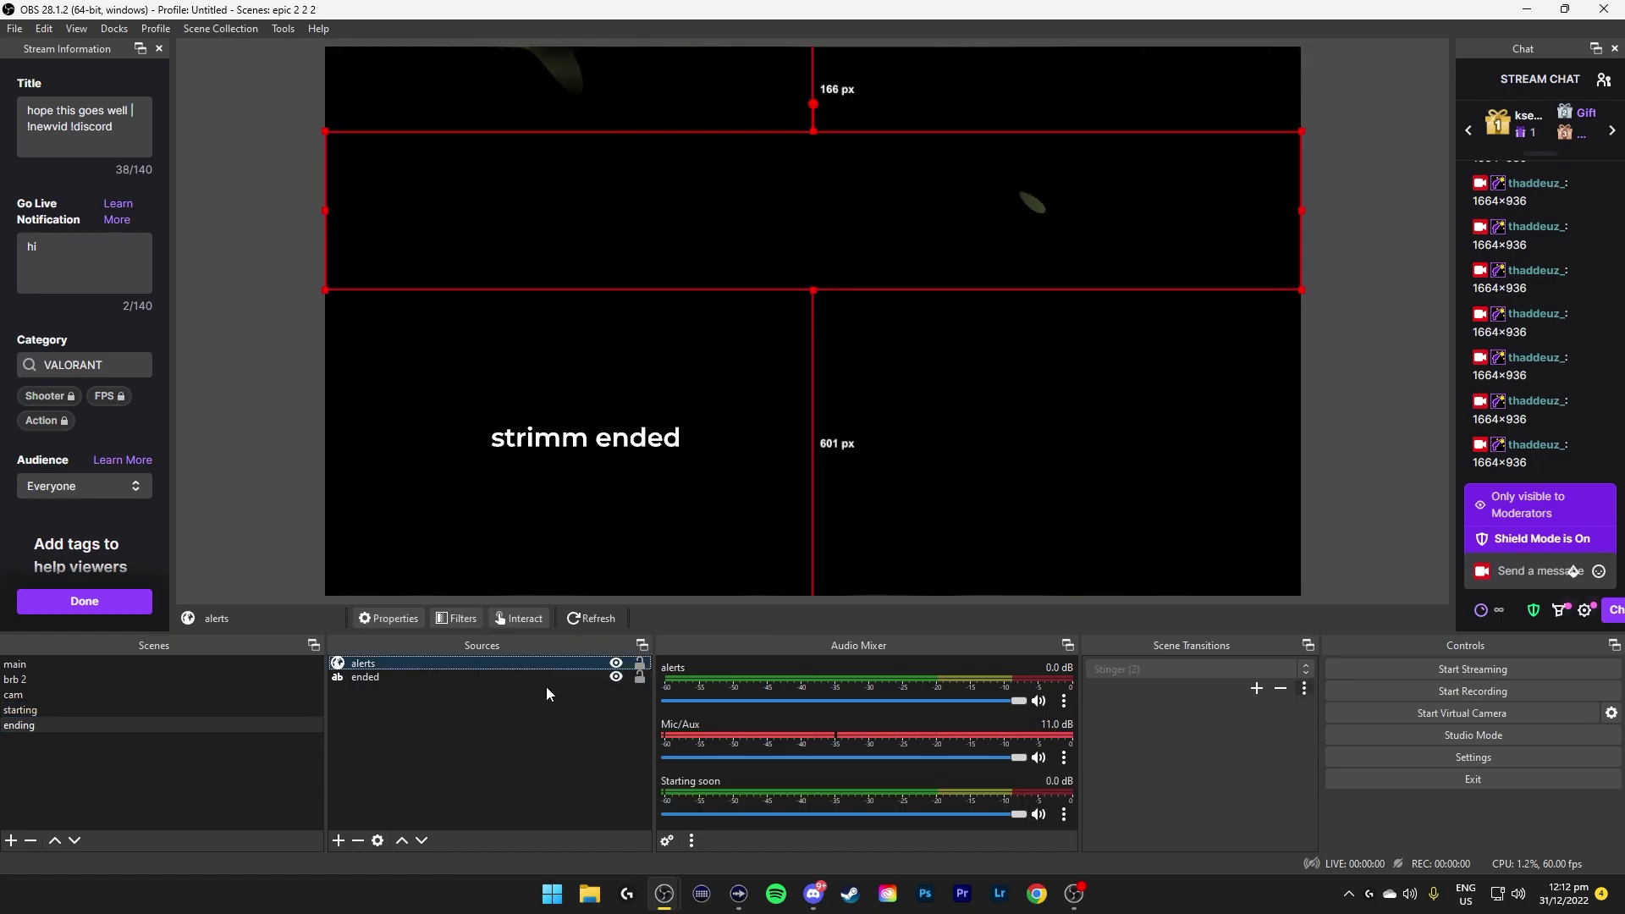
pyautogui.click(540, 680)
pyautogui.click(556, 682)
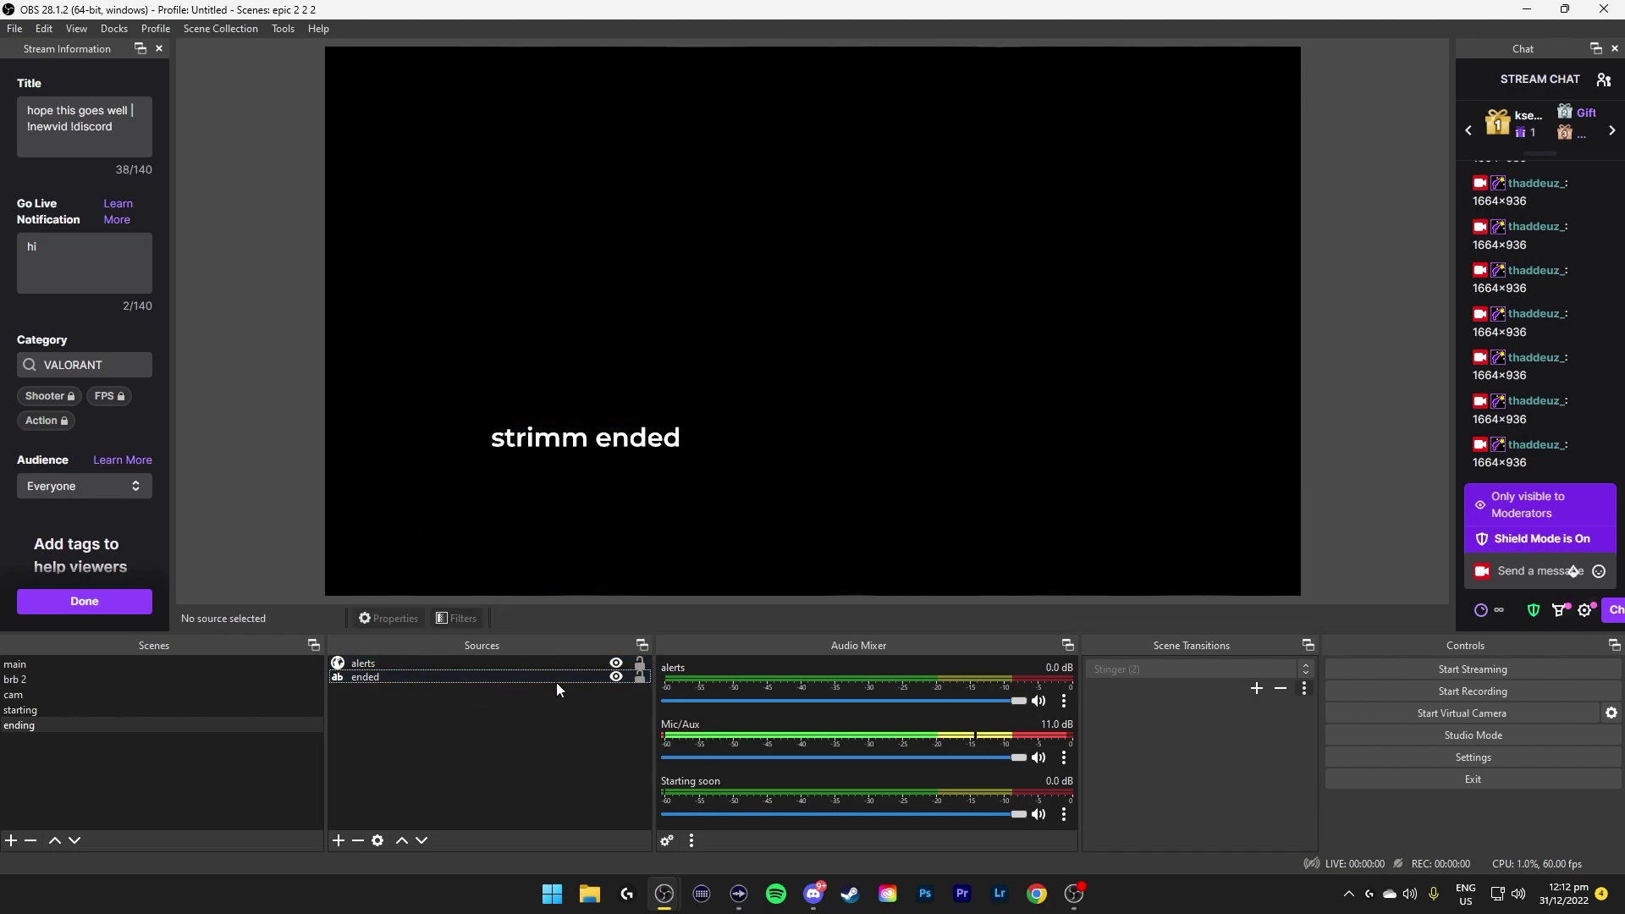
pyautogui.click(474, 664)
# Return to the main scene showing the alerts and Glow Cam sources.
pyautogui.click(50, 665)
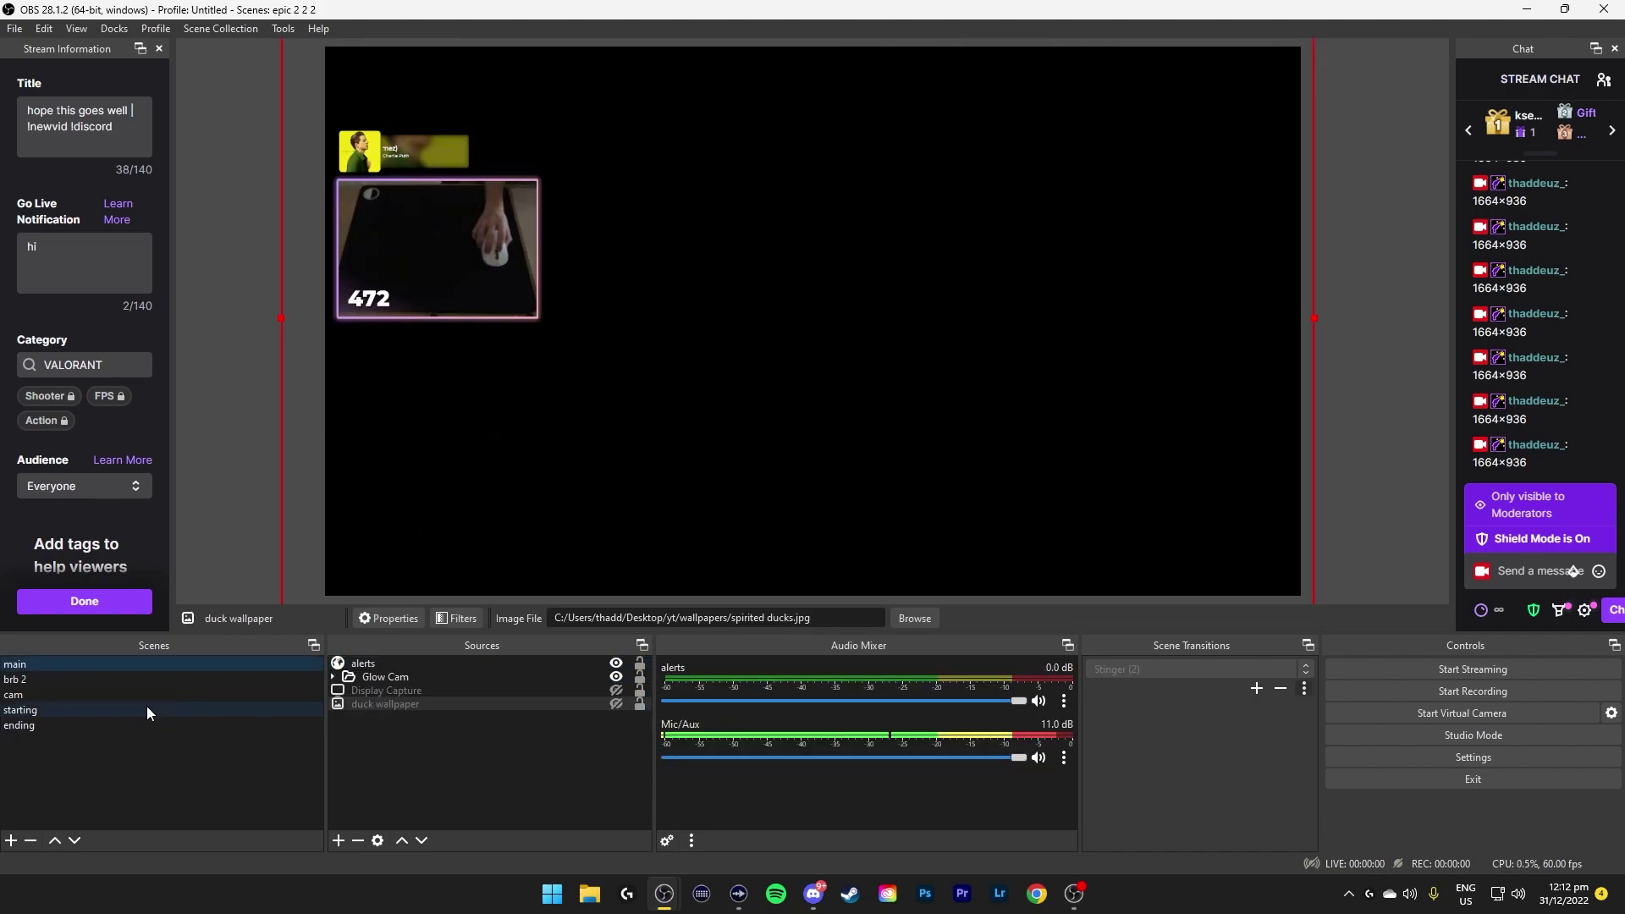